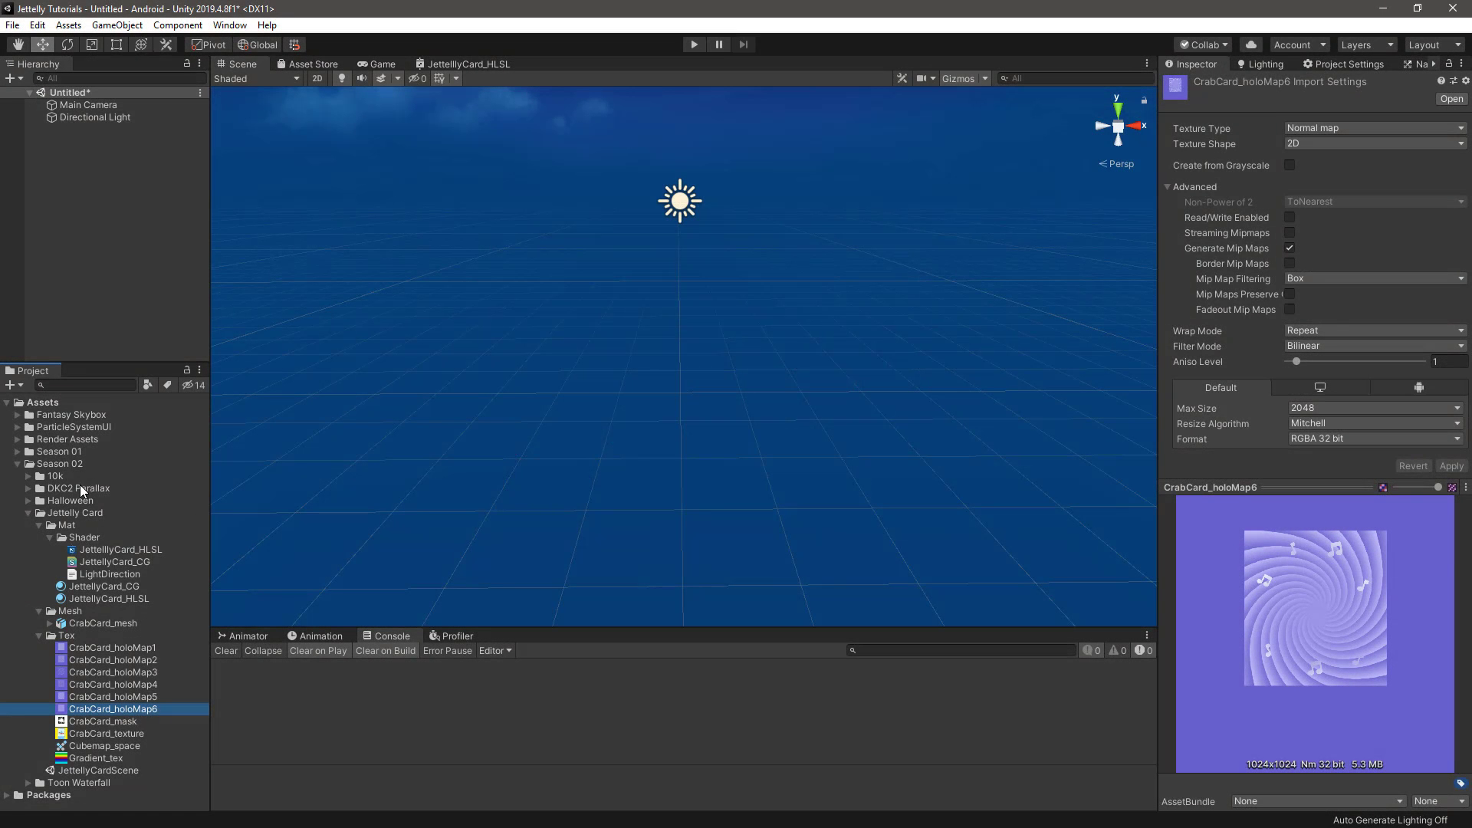
Review the Jettelly Card folder's material, mesh and texture assets, previewing the textures from CrabCard_holoMap1 through Gradient_tex
left_click(85, 513)
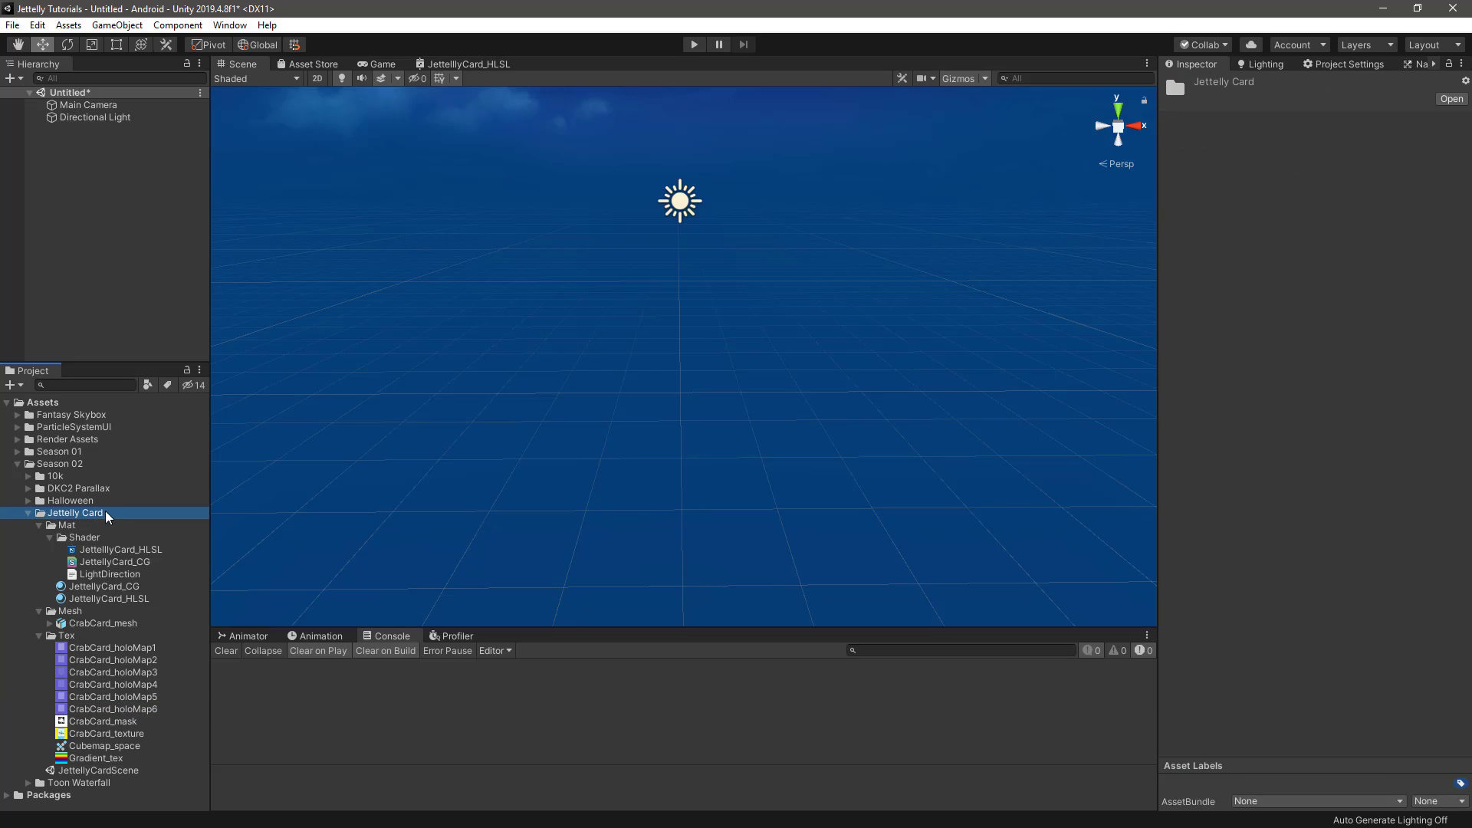
left_click(94, 526)
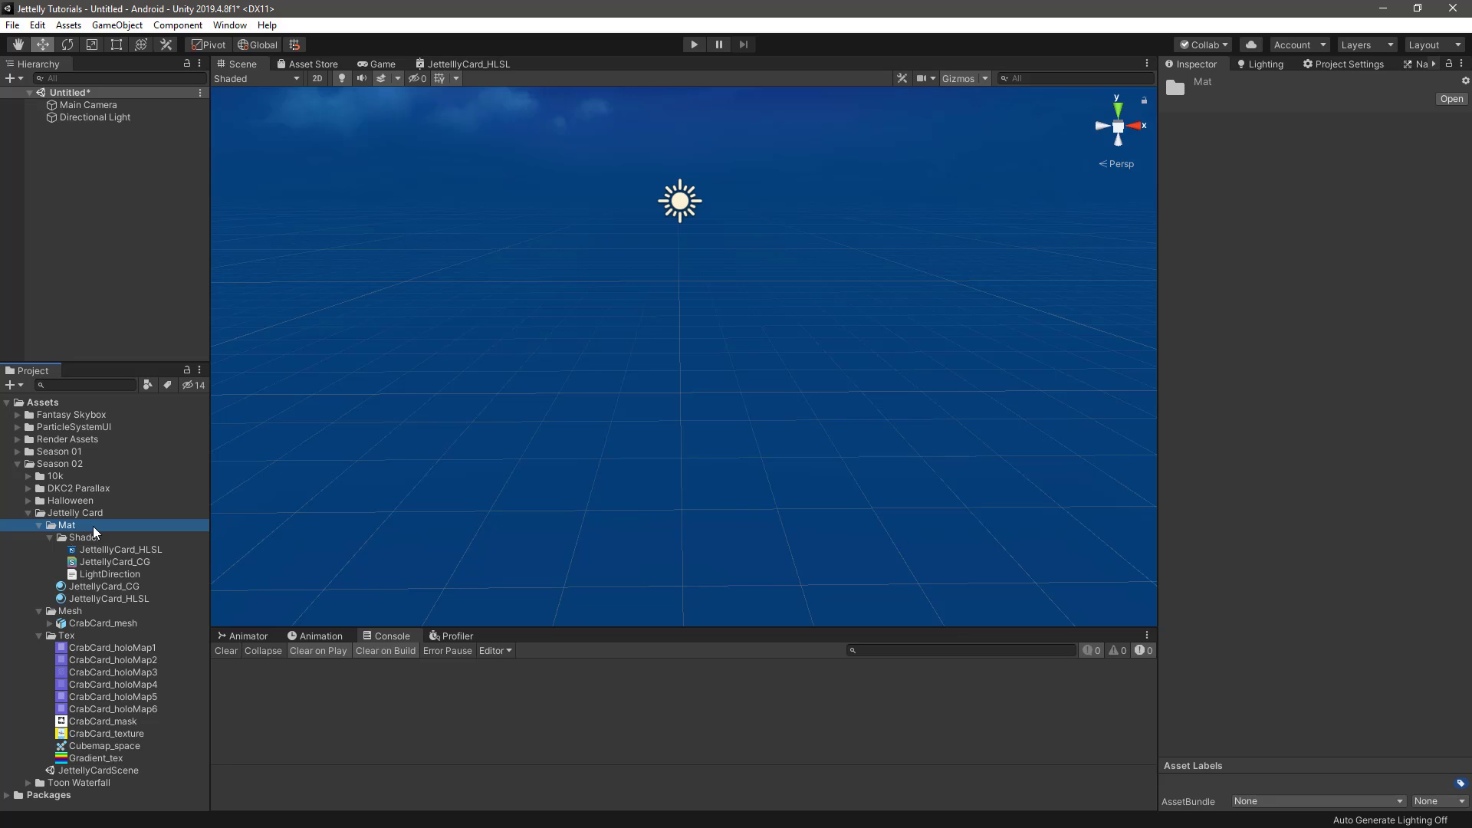
left_click(72, 610)
left_click(92, 624)
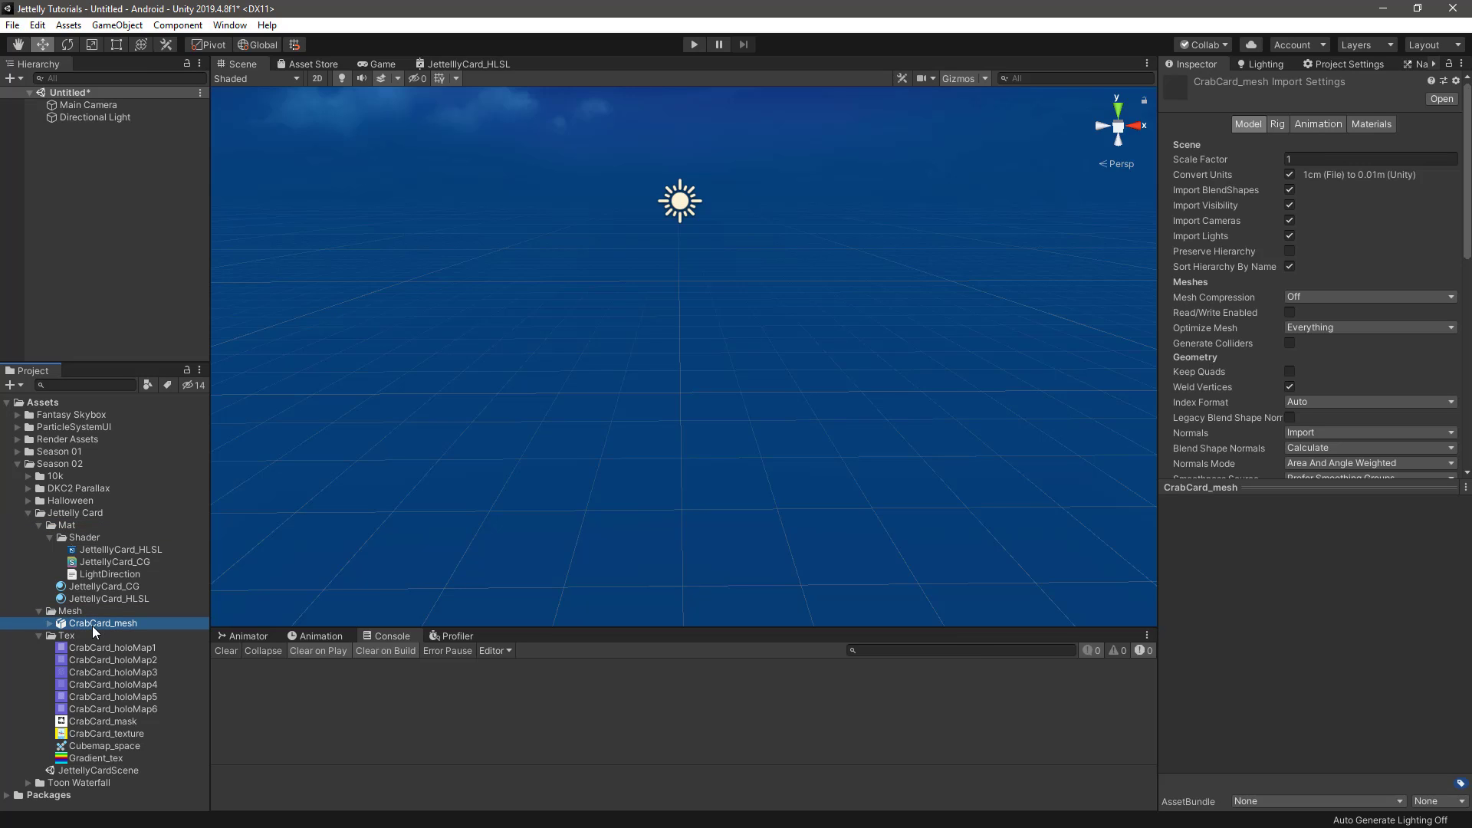
left_click(79, 637)
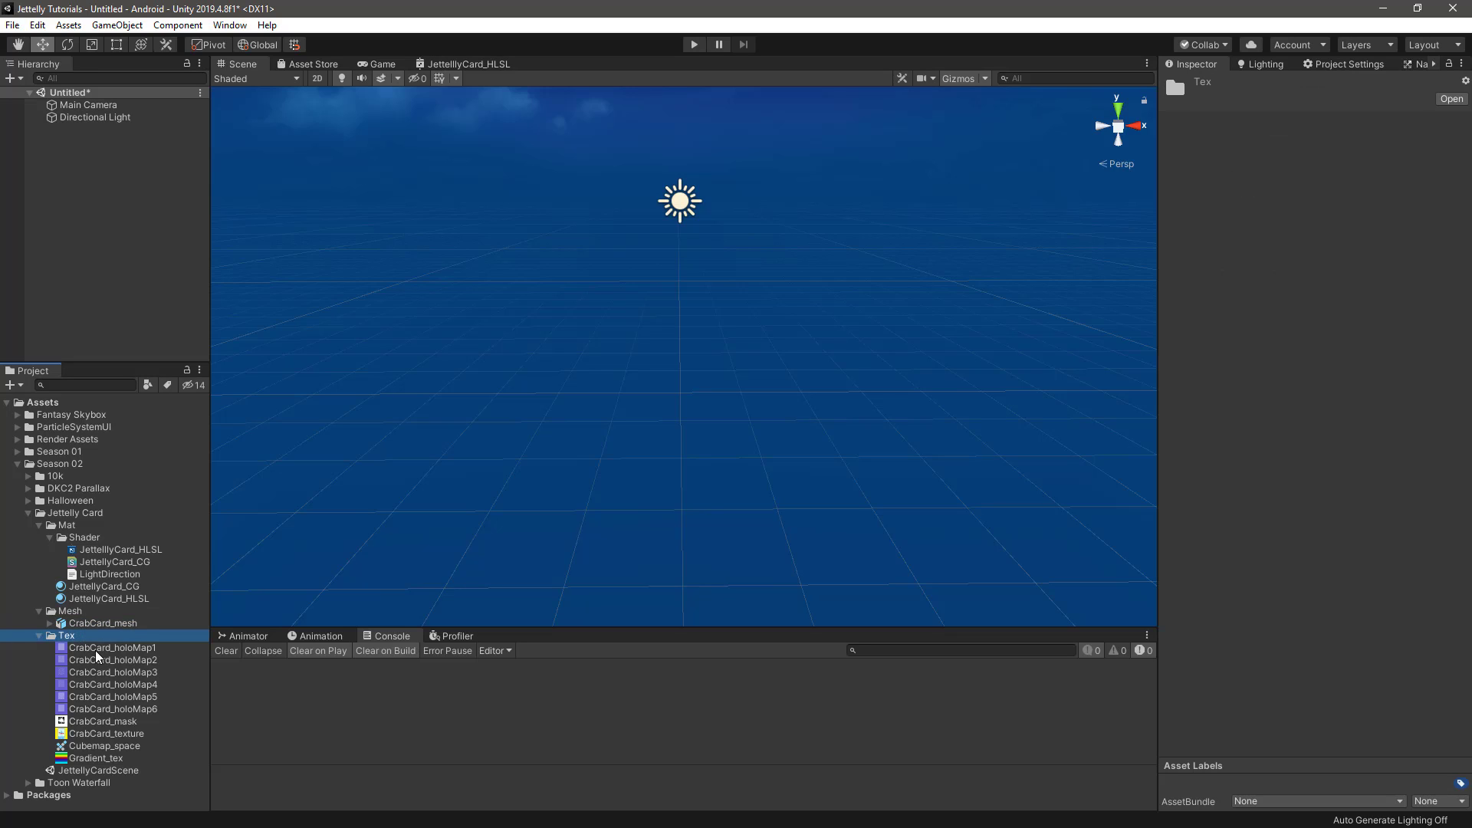
left_click(98, 647)
key("Down")
key("Down")
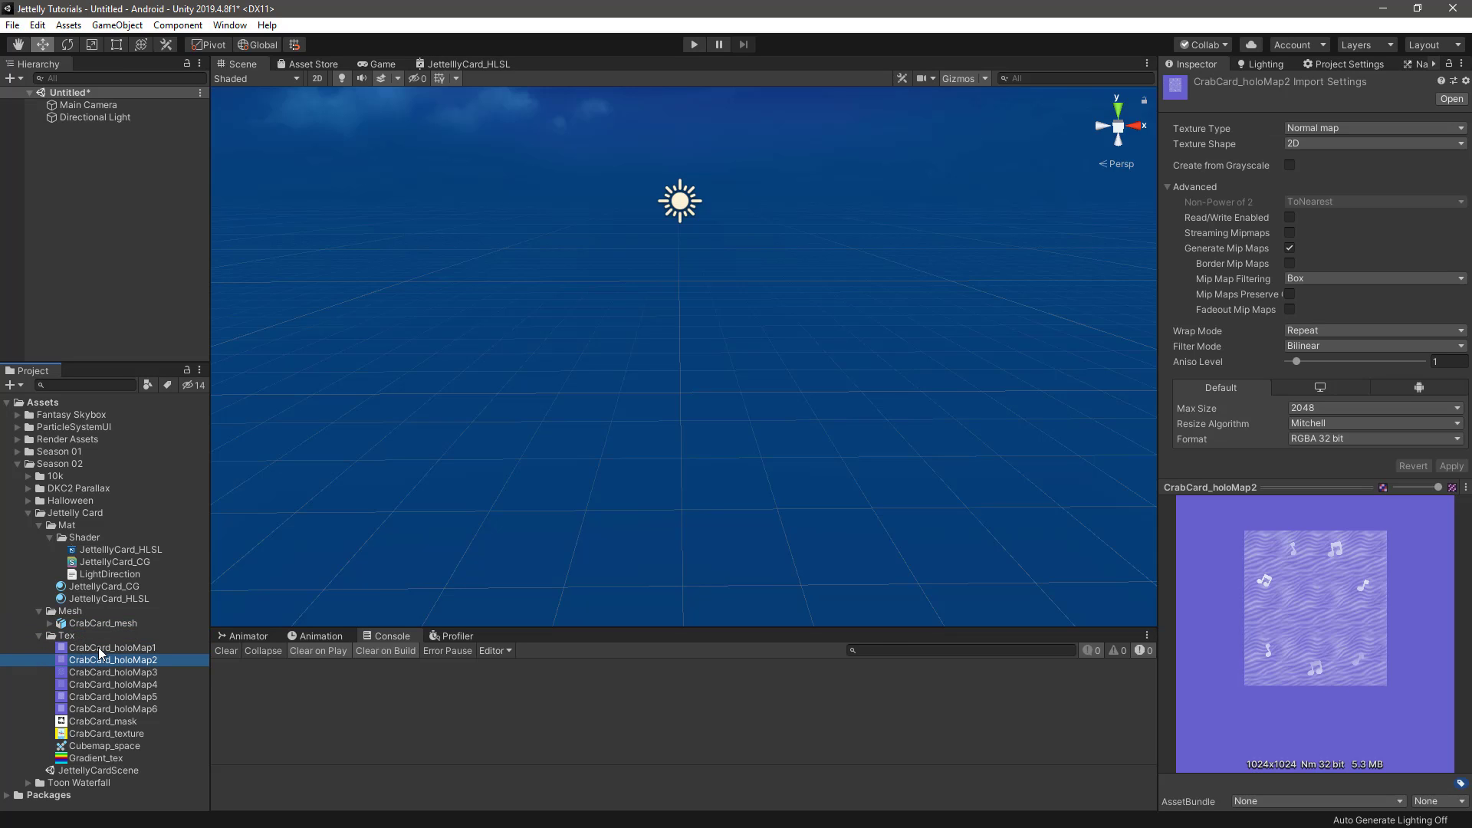
key("Down")
key("Down")
key("Down")
key("Down")
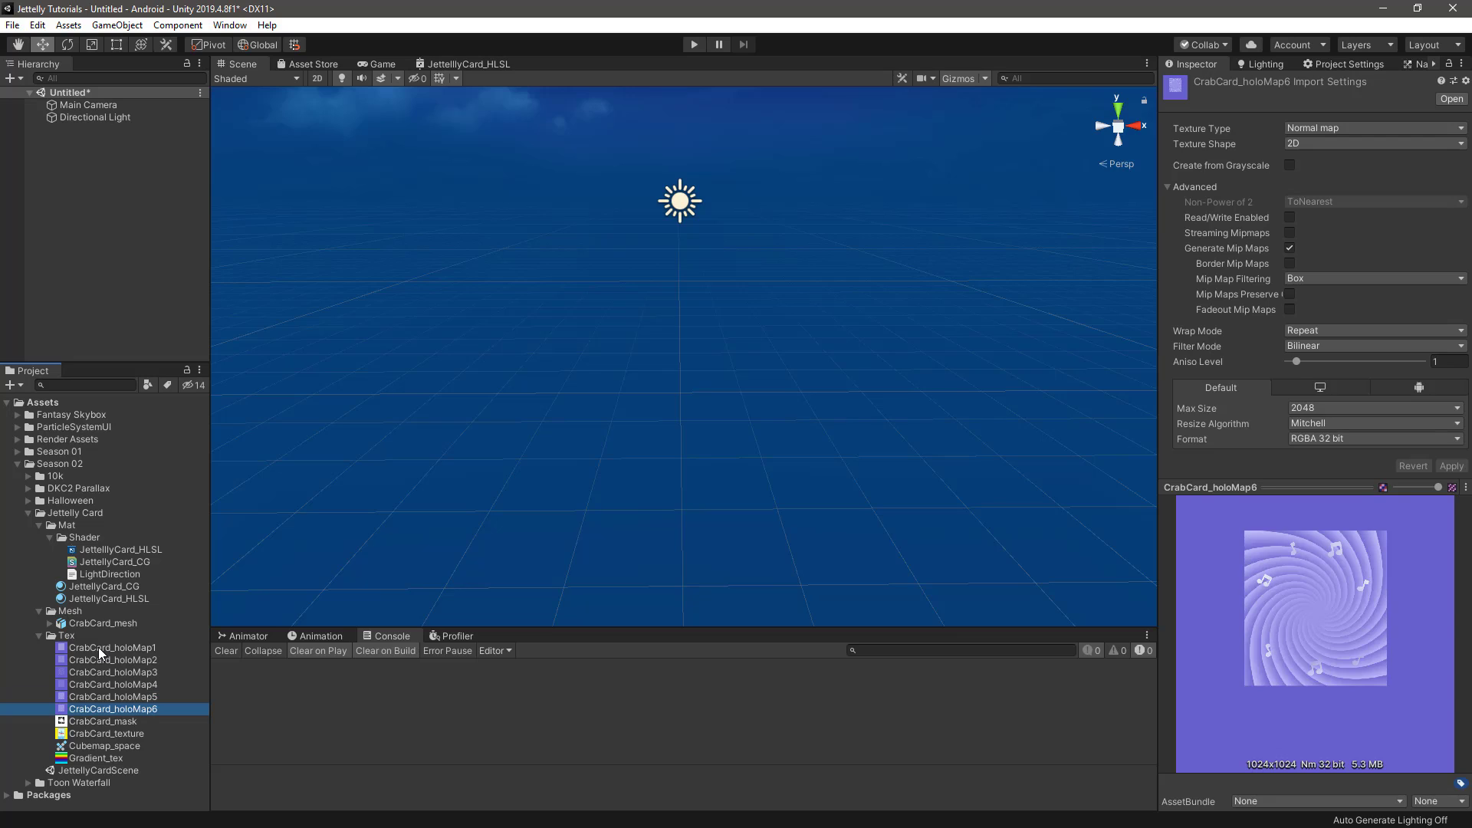
key("Down")
key("Down")
key("Down")
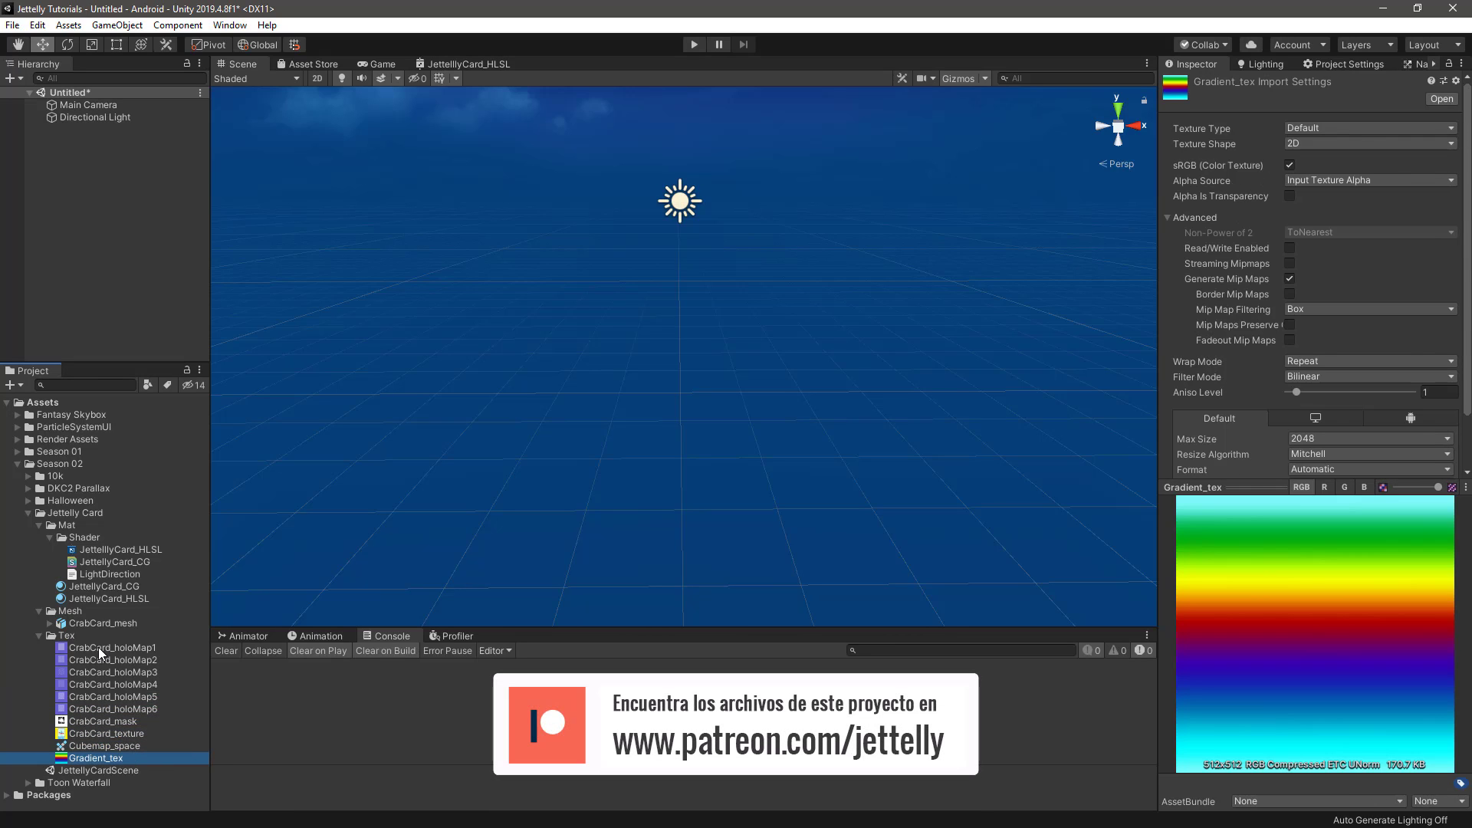
left_click(245, 585)
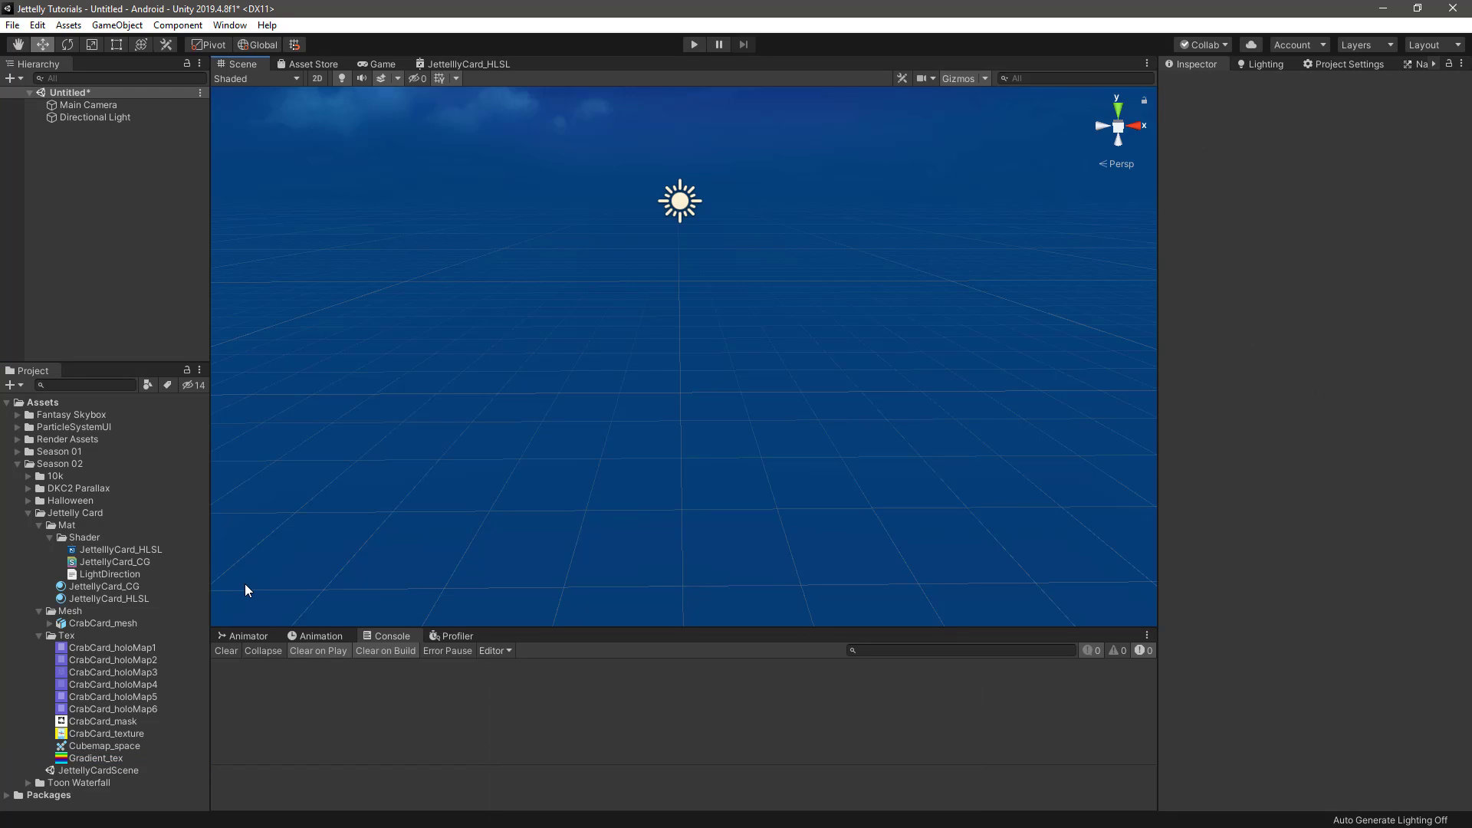
Add CrabCard_mesh from the Mesh folder to the scene and frame it in the view
left_click(89, 621)
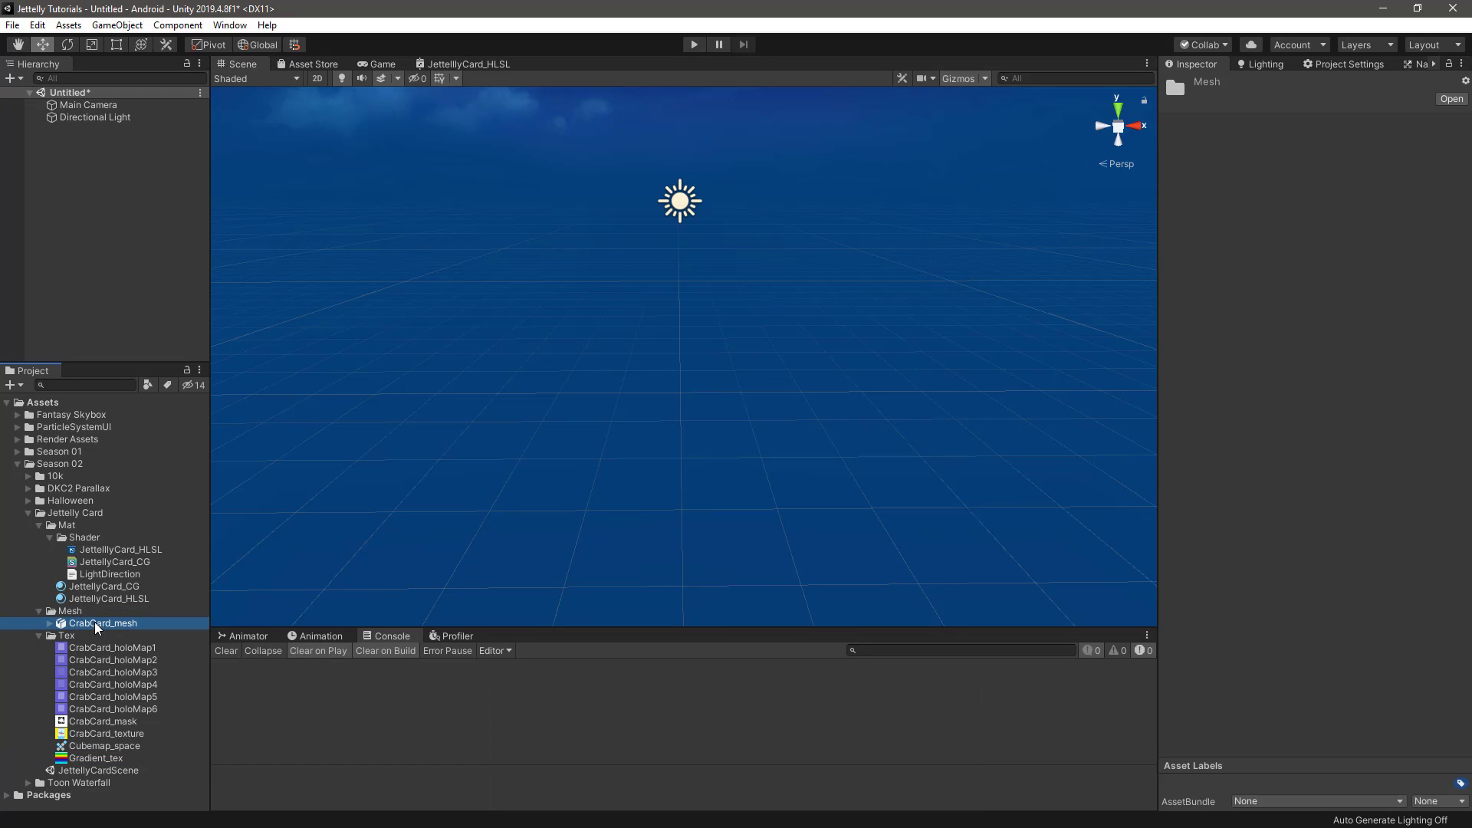
left_click_drag(139, 341, 106, 261)
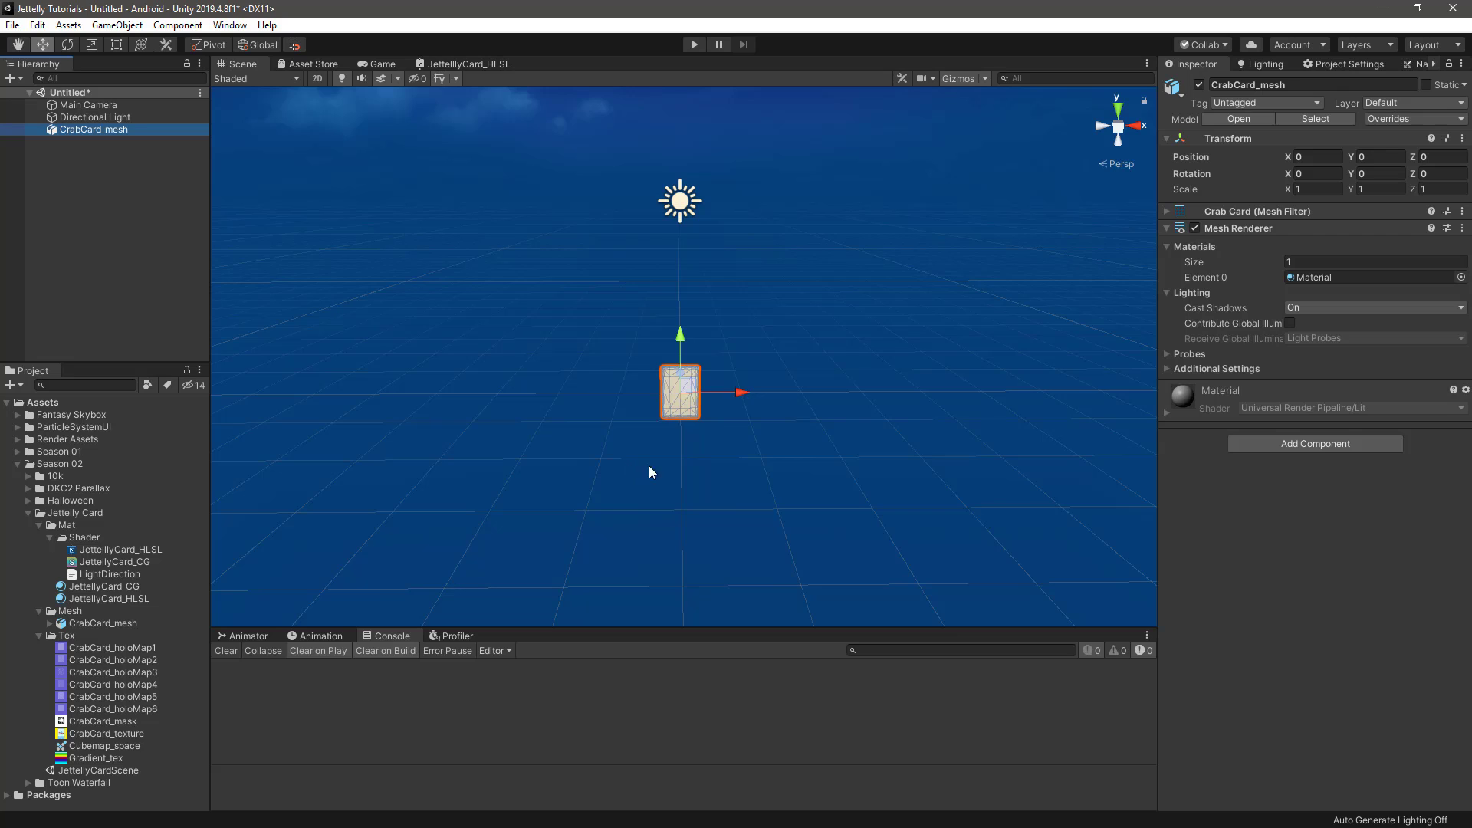
key("f")
left_click_drag(859, 414, 875, 354, "alt")
scroll(859, 387, "down", 3)
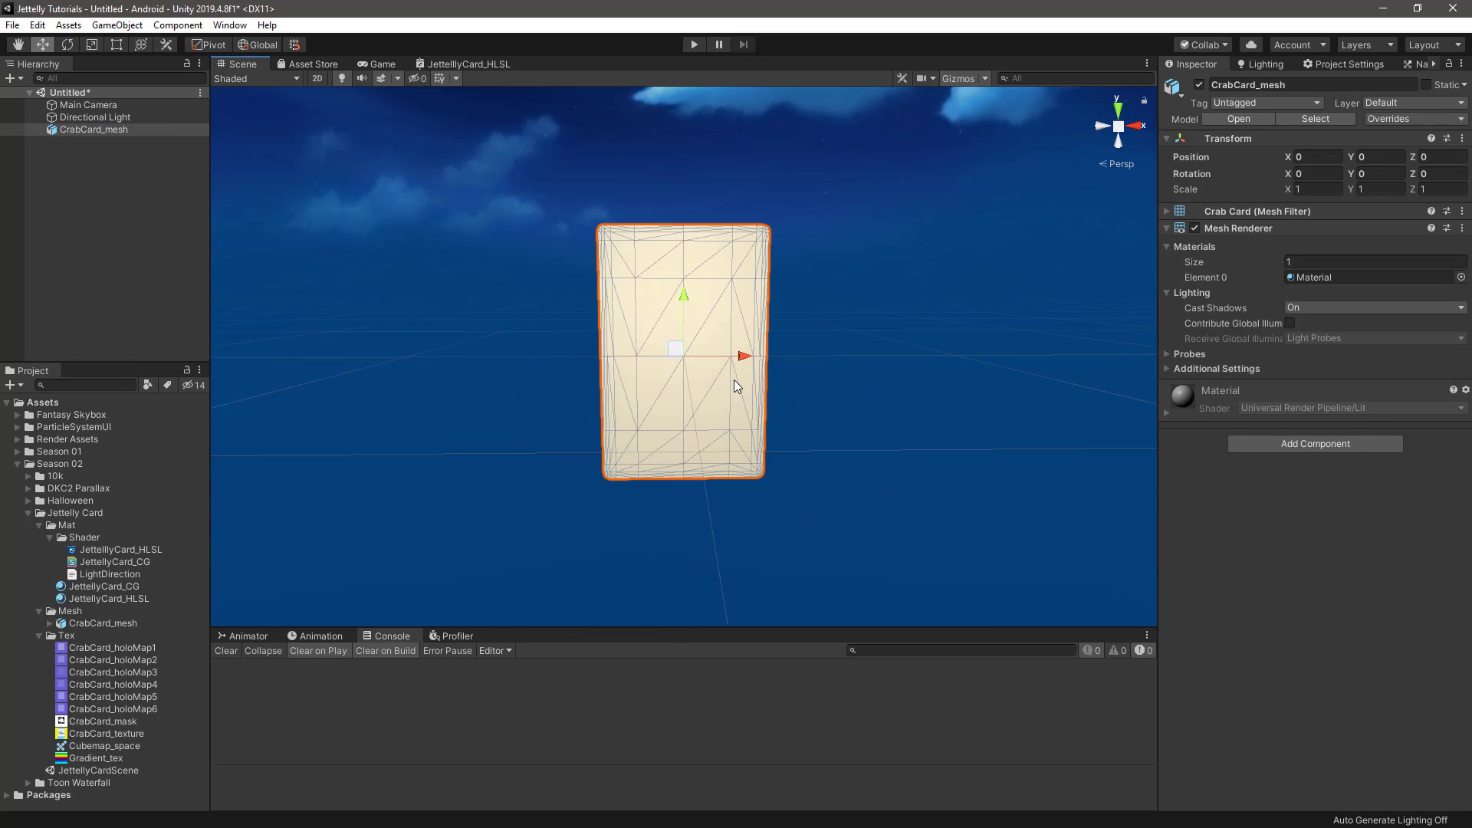
Create an Unlit Graph shader named JettellyCard in the Shader folder
left_click(89, 540)
right_click(89, 540)
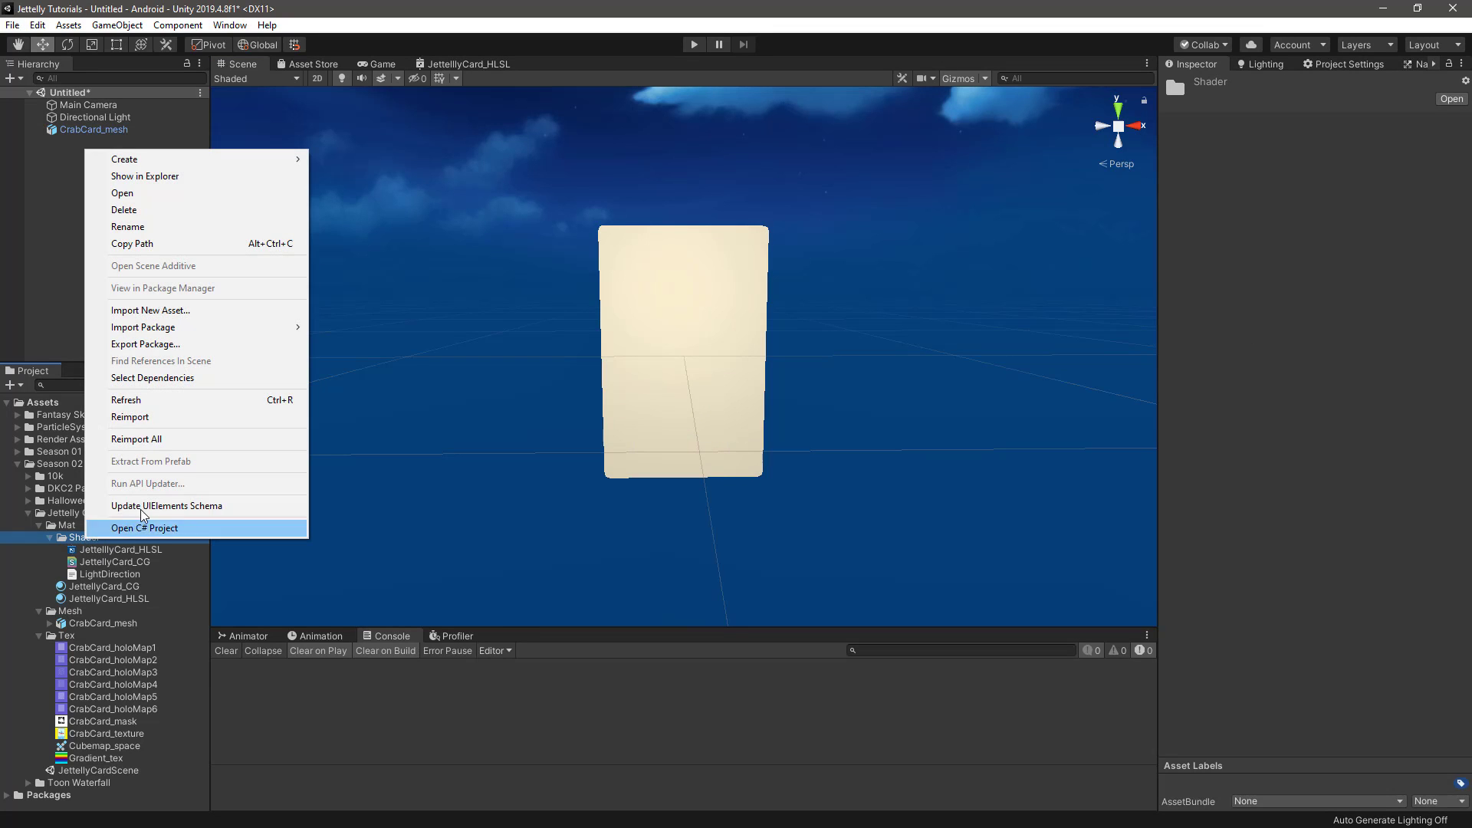
mouse_move(184, 159)
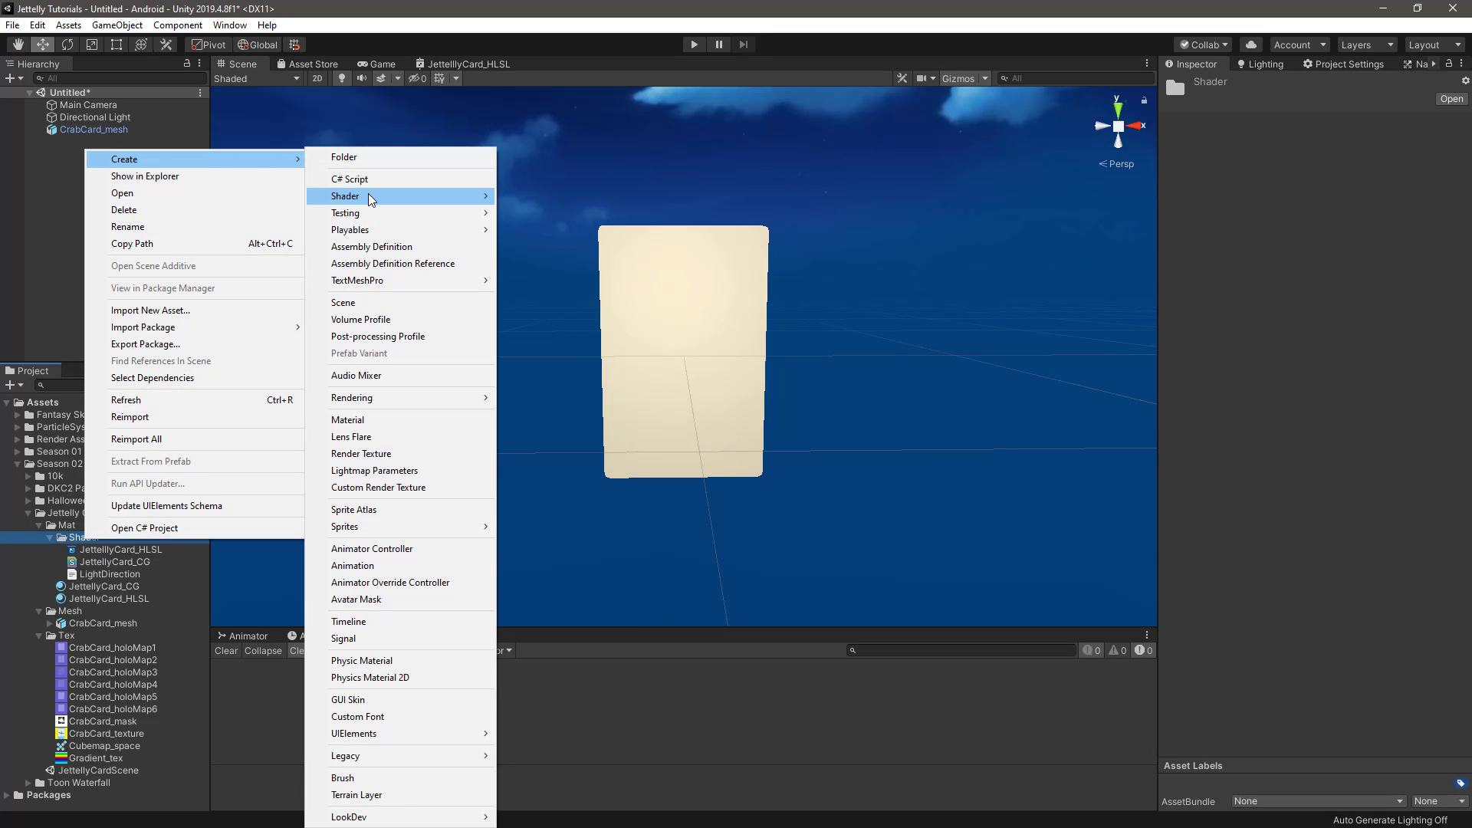
mouse_move(464, 195)
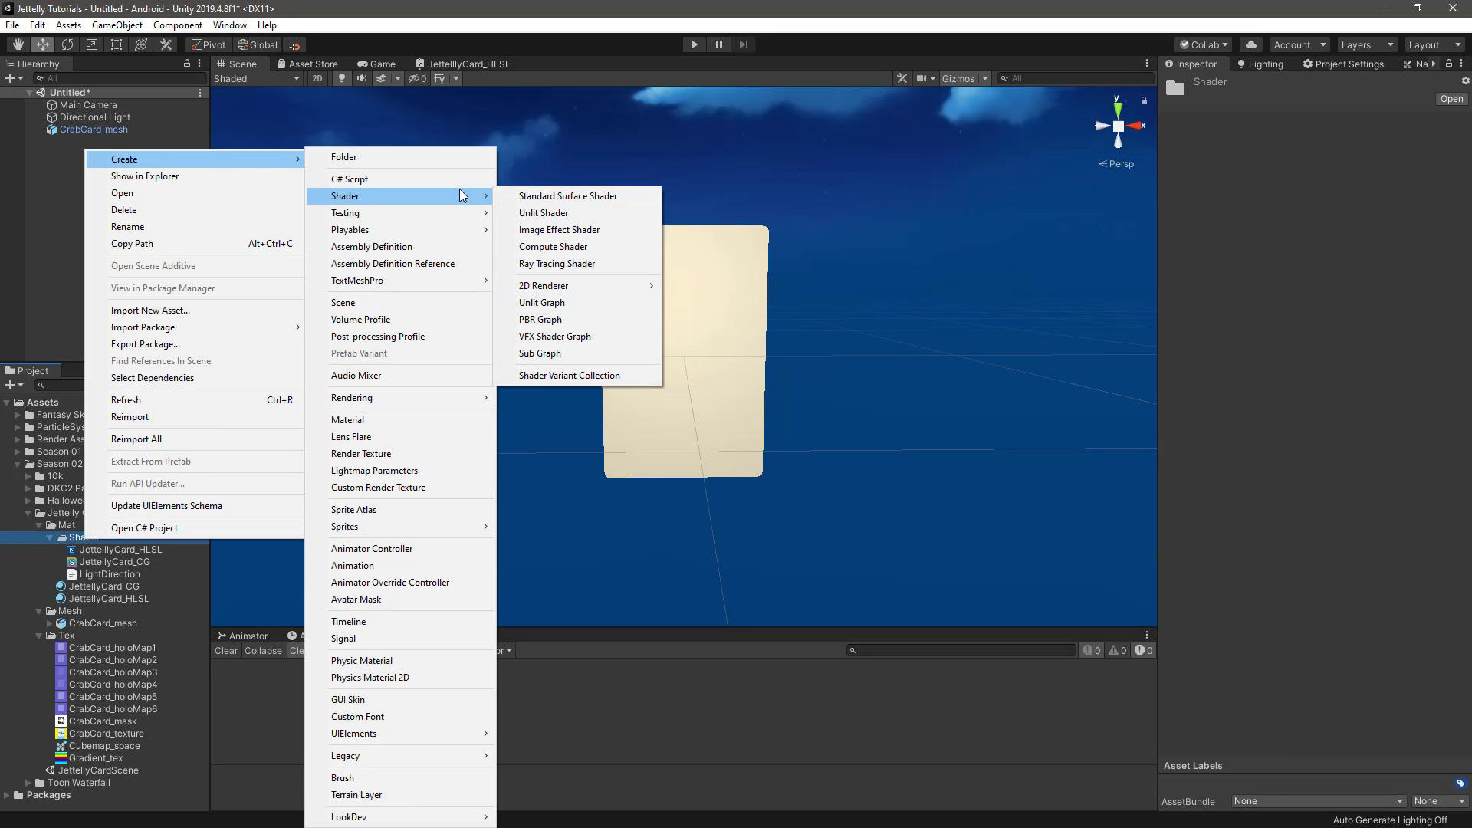
left_click(576, 306)
type("J")
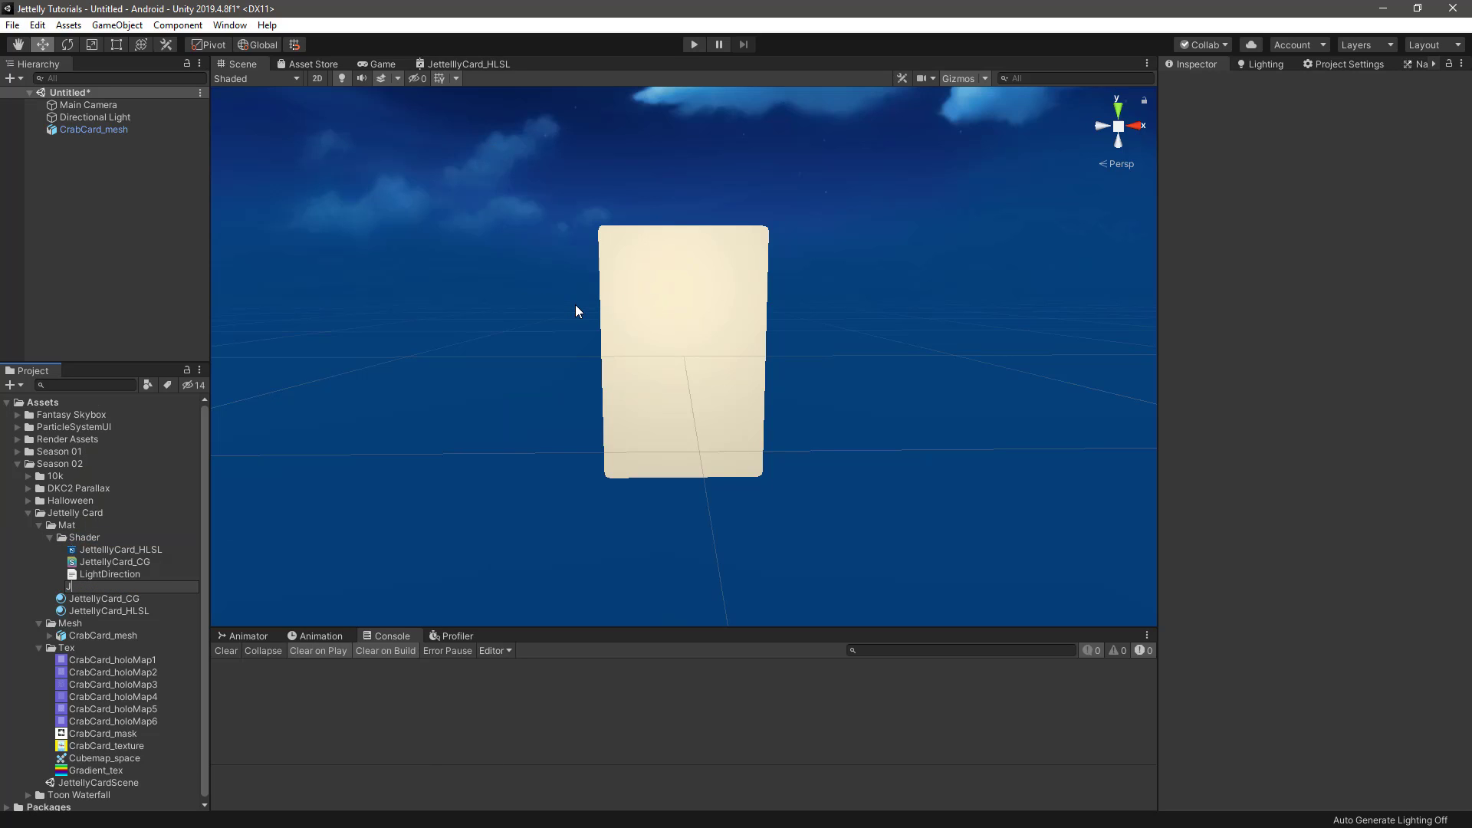
type("ettellyCard")
key("Return")
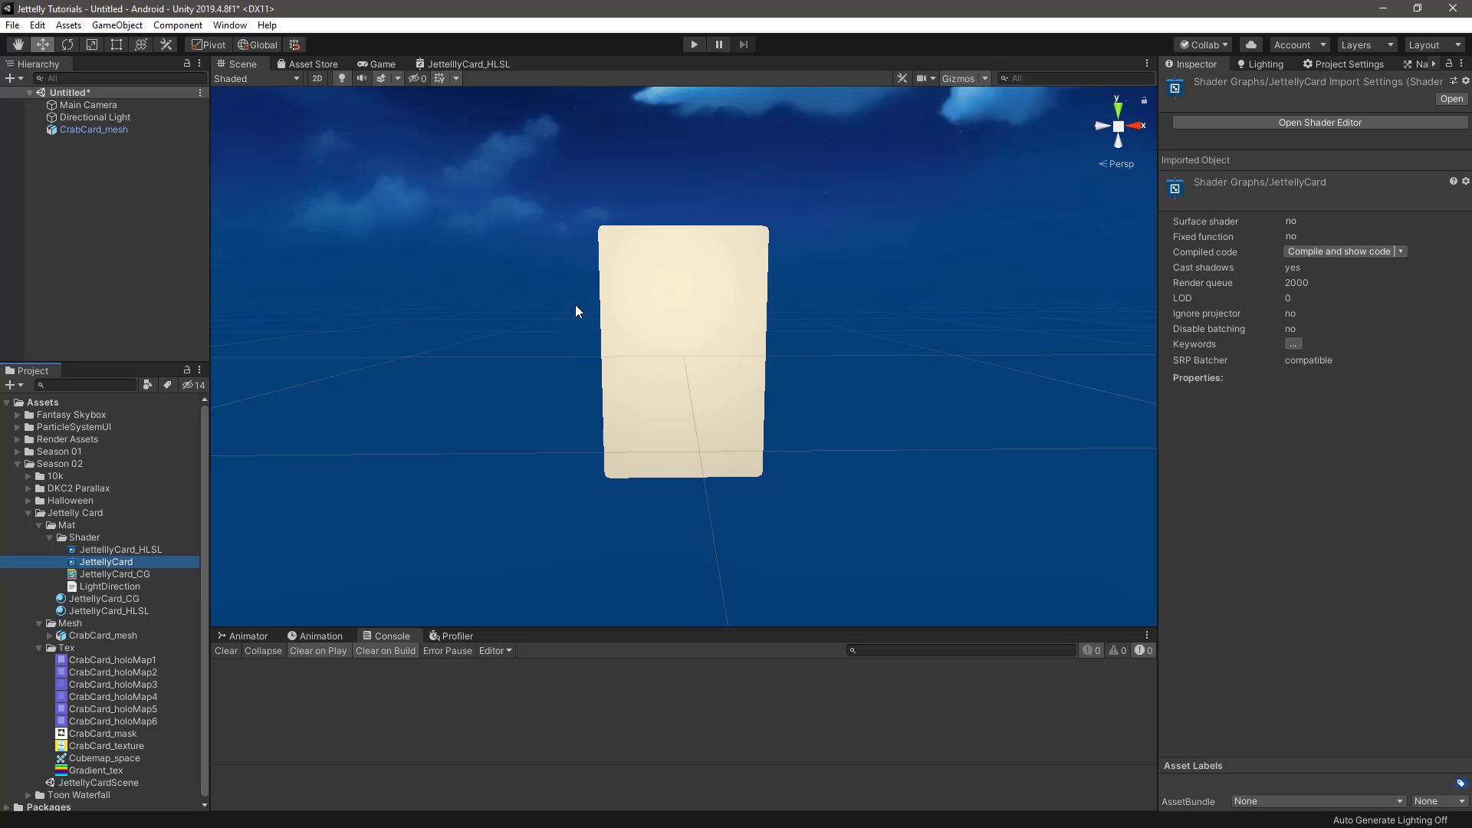
Create a new material named JettellyCard in the Mat folder
left_click(67, 526)
right_click(67, 525)
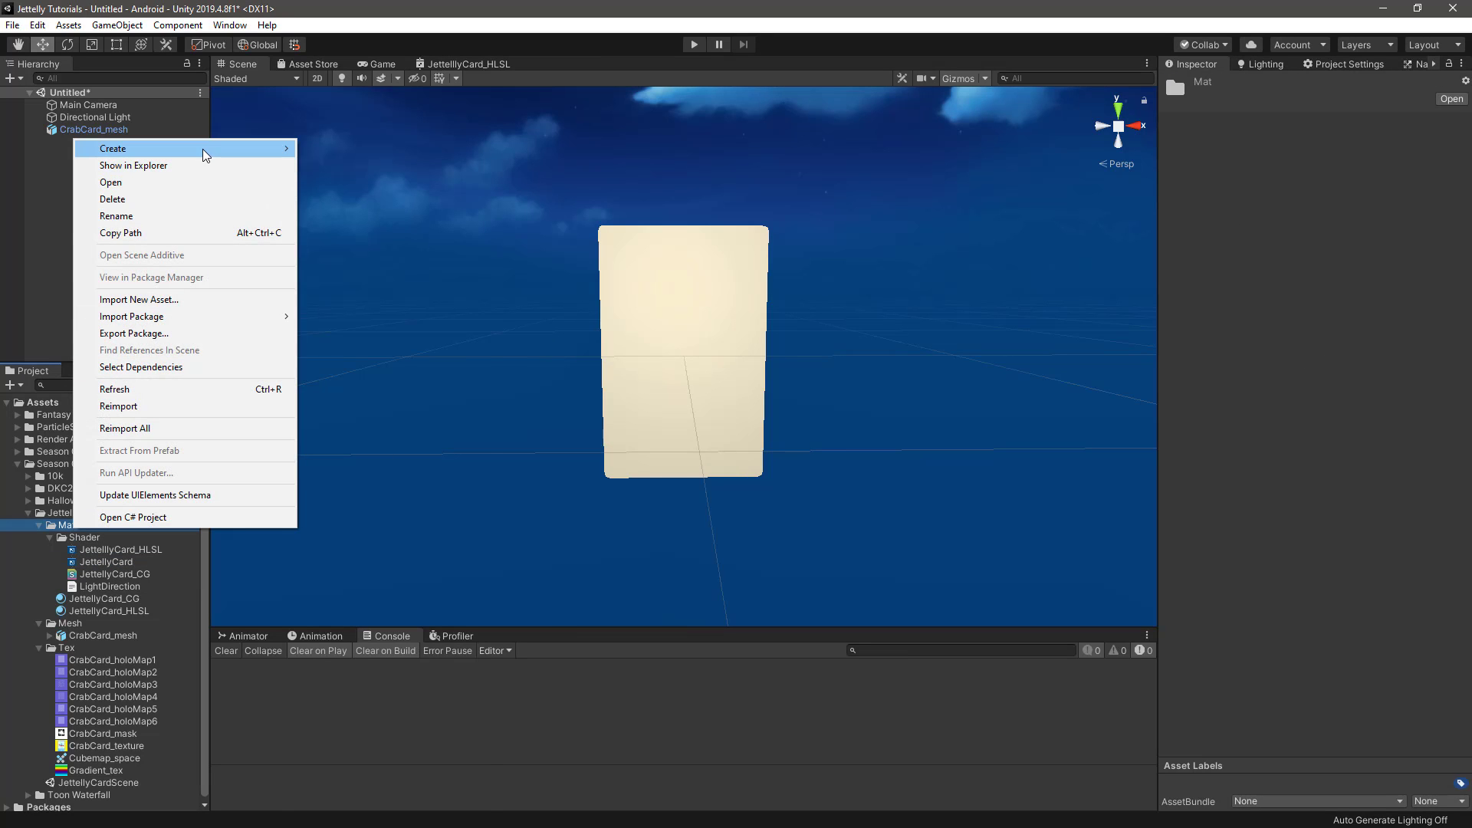
mouse_move(205, 156)
left_click(399, 415)
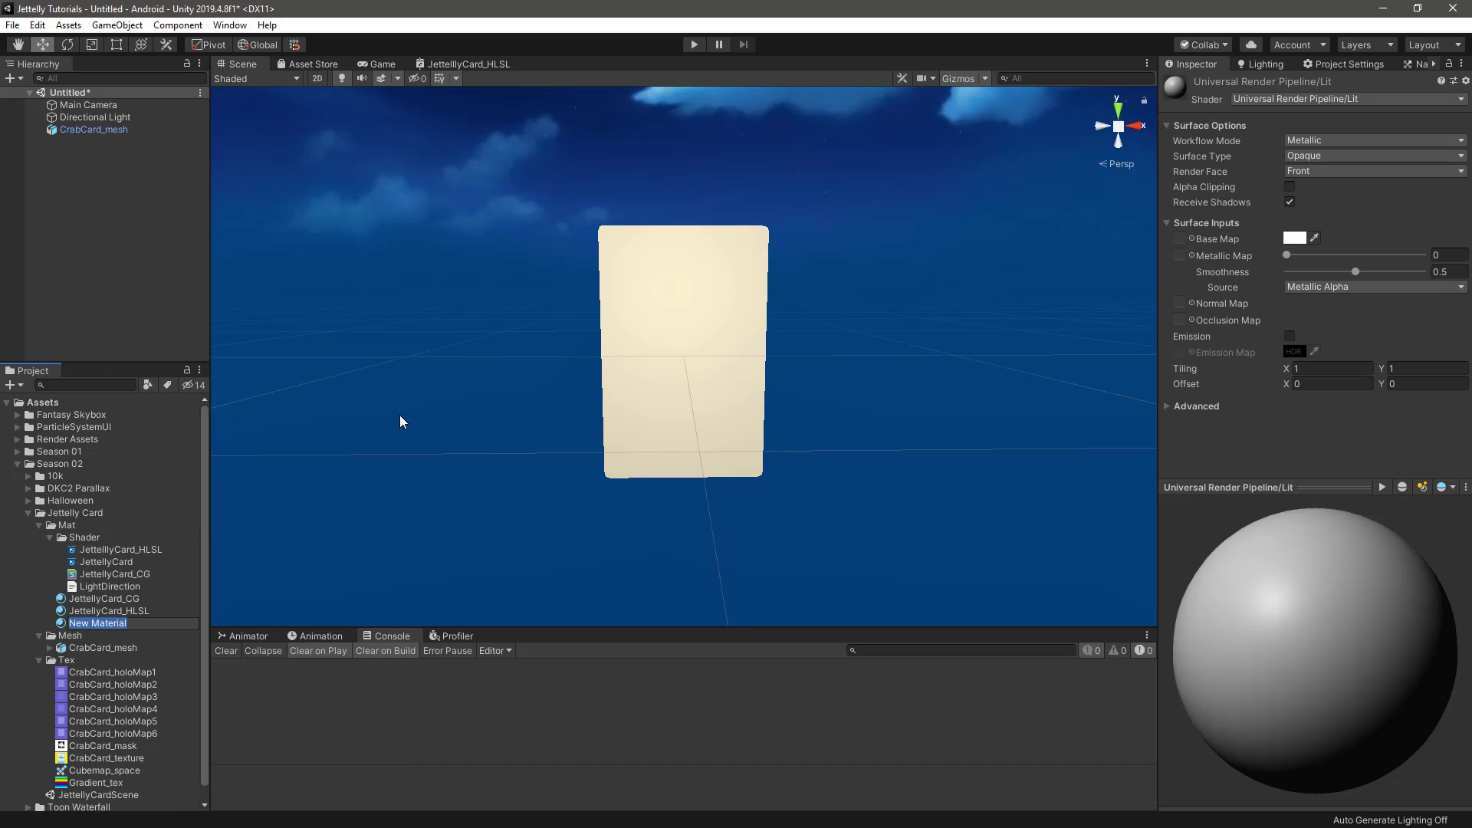
type("JettellyCard")
key("Return")
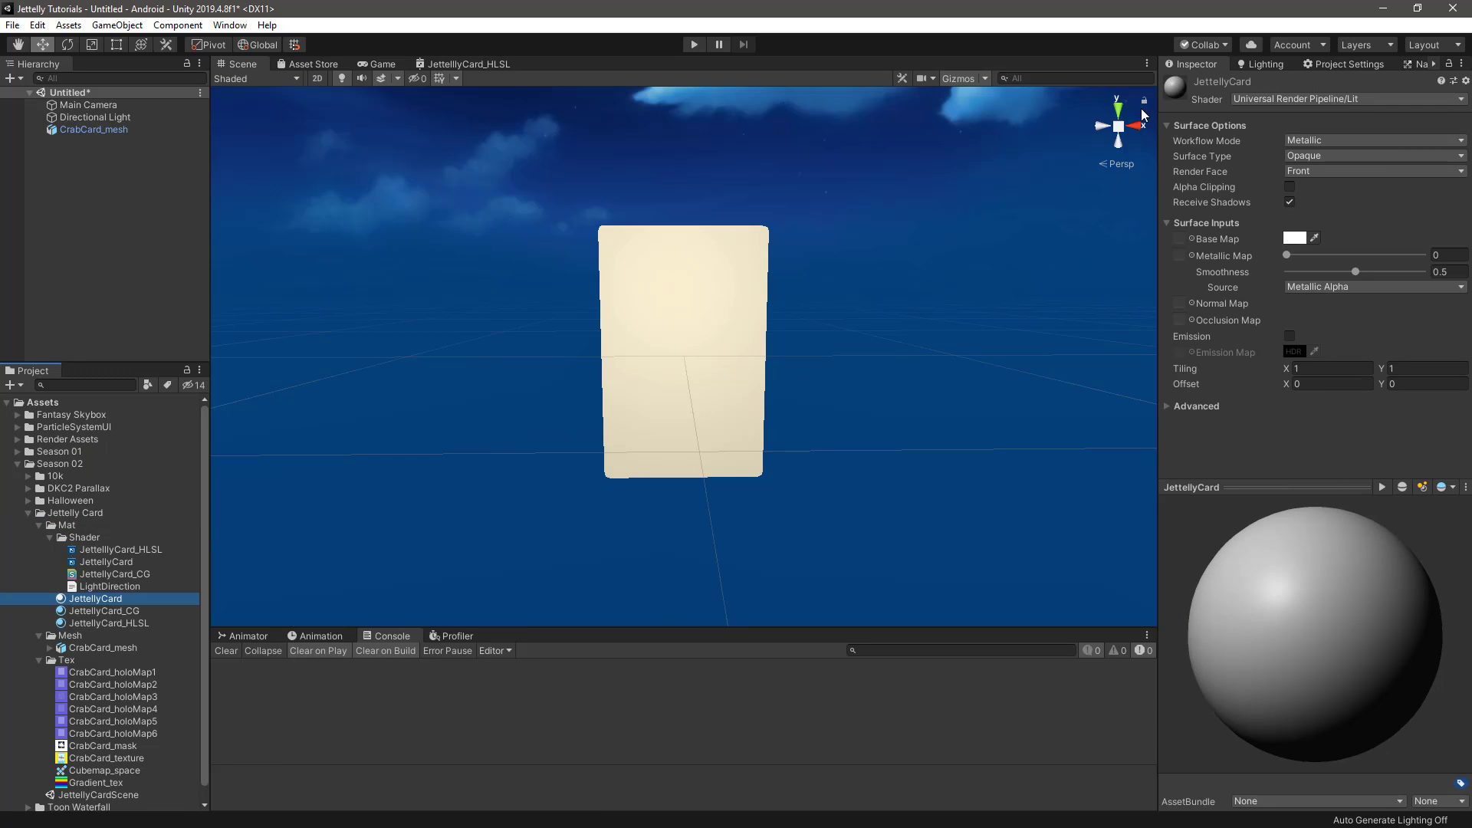
Assign the Shader Graphs/JettellyCard shader to the JettellyCard material and apply that material to the card mesh in the scene
left_click(1257, 98)
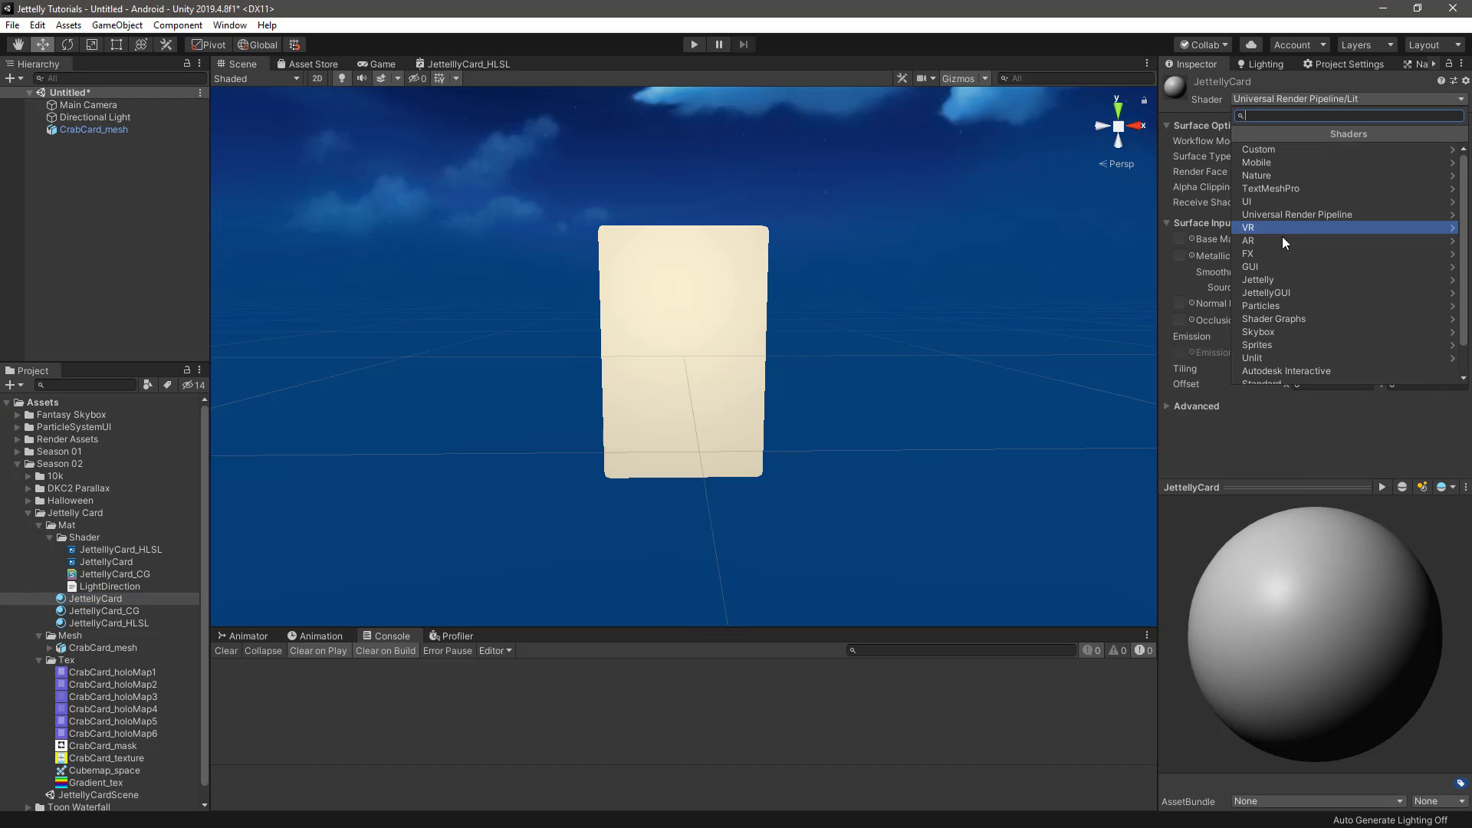
left_click(1265, 319)
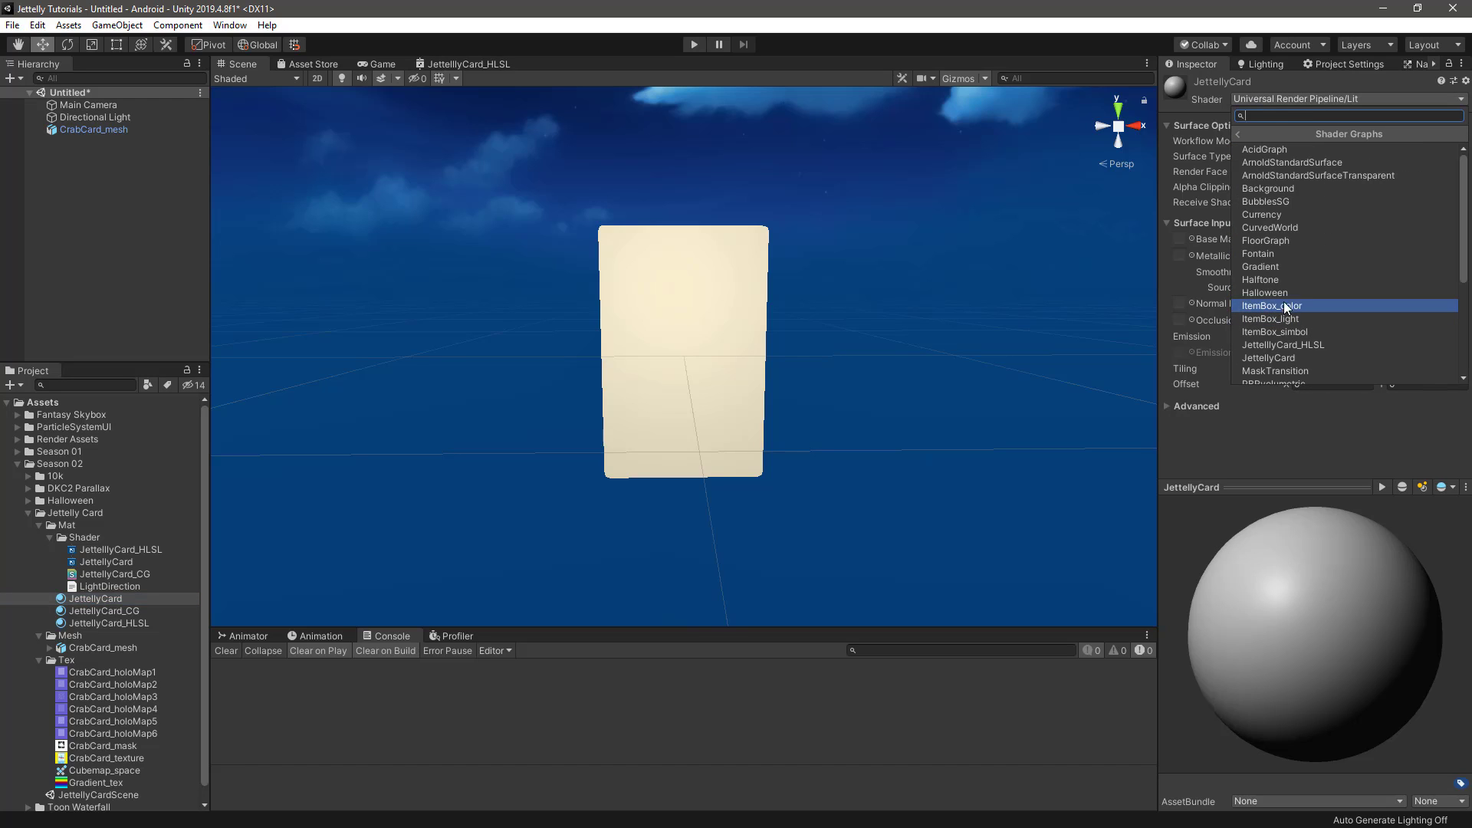
left_click(1296, 358)
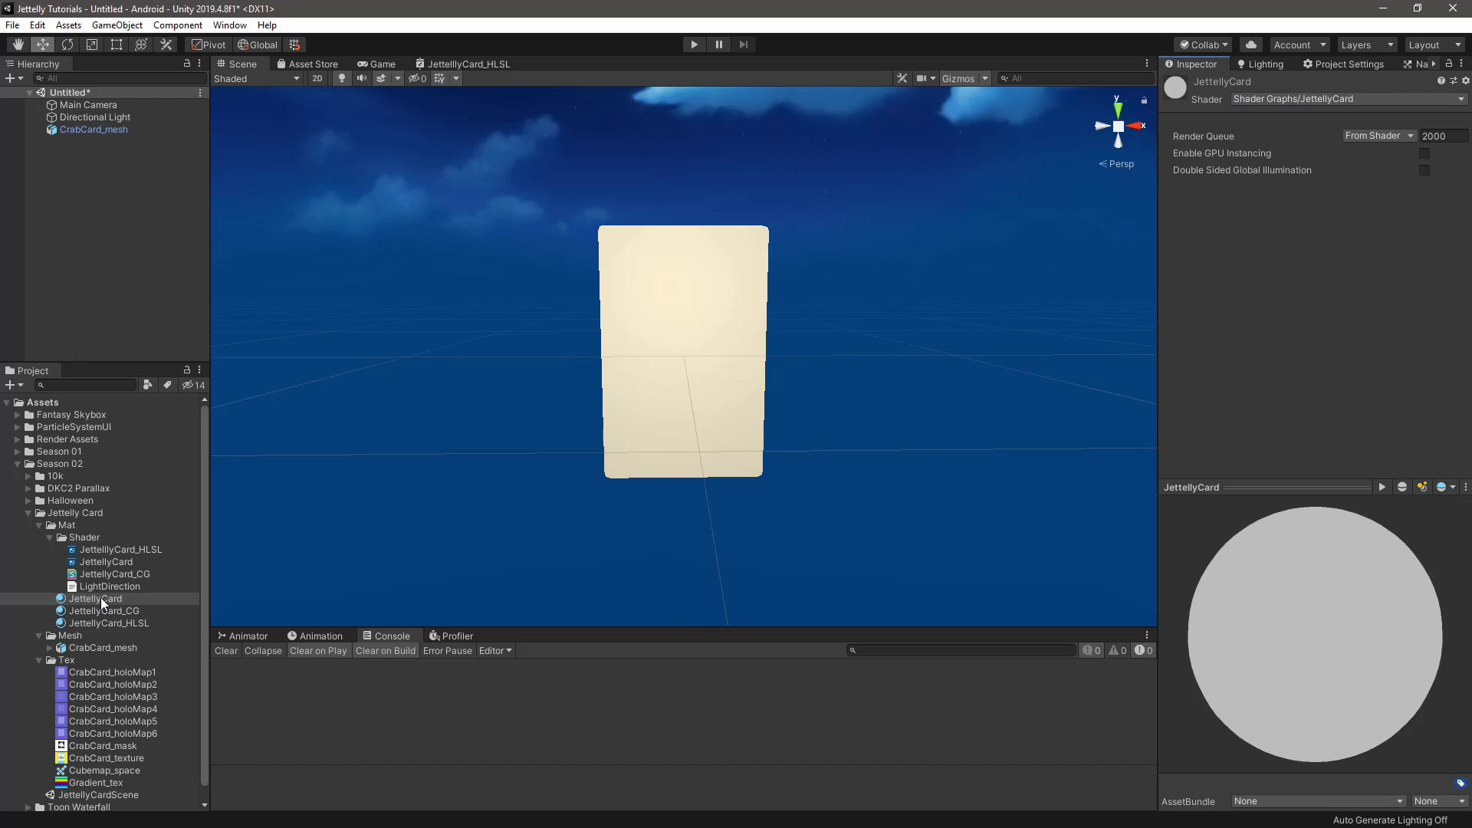
left_click_drag(99, 598, 667, 375)
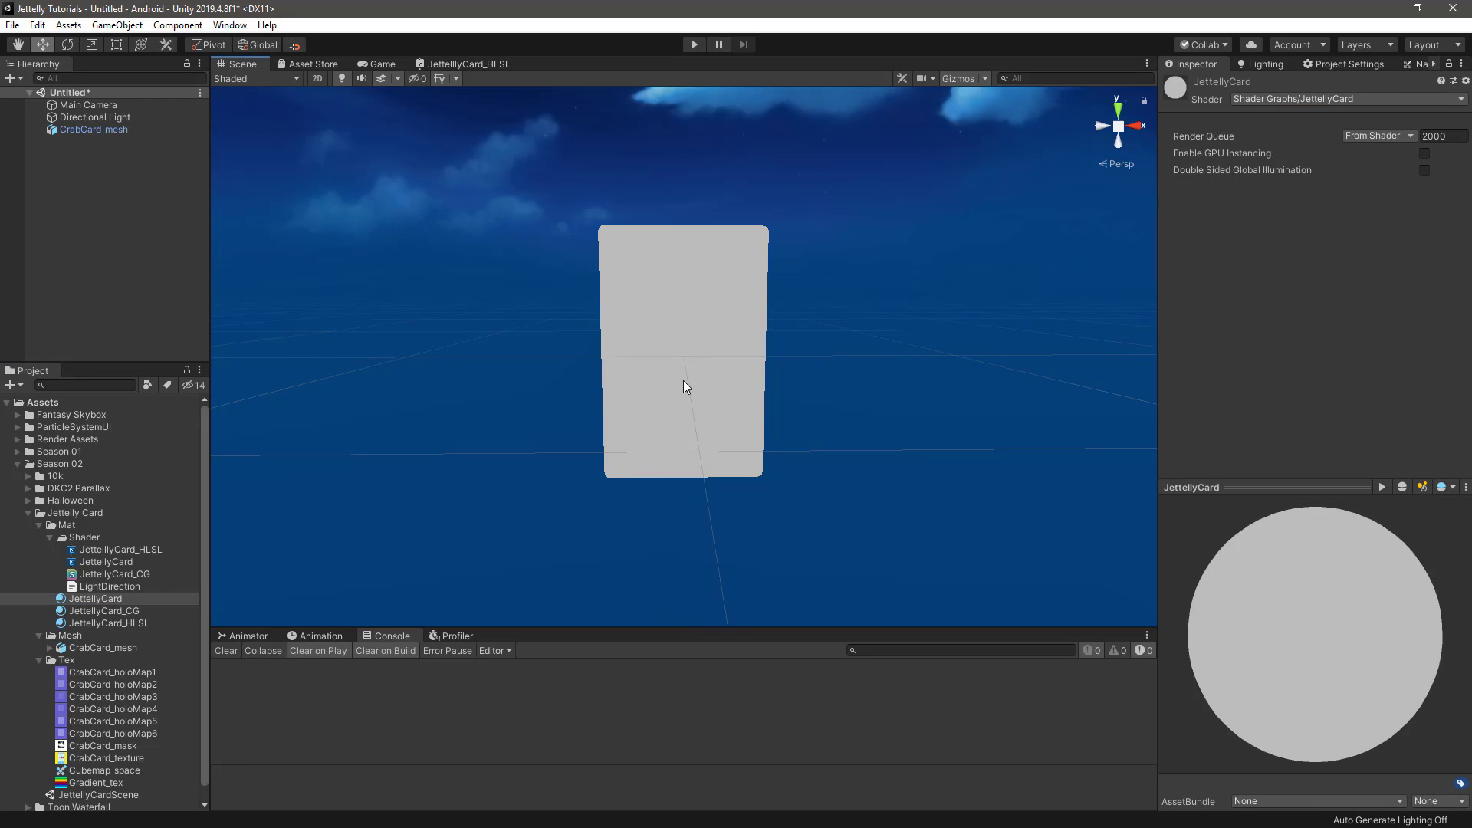
left_click_drag(892, 376, 805, 381, "alt")
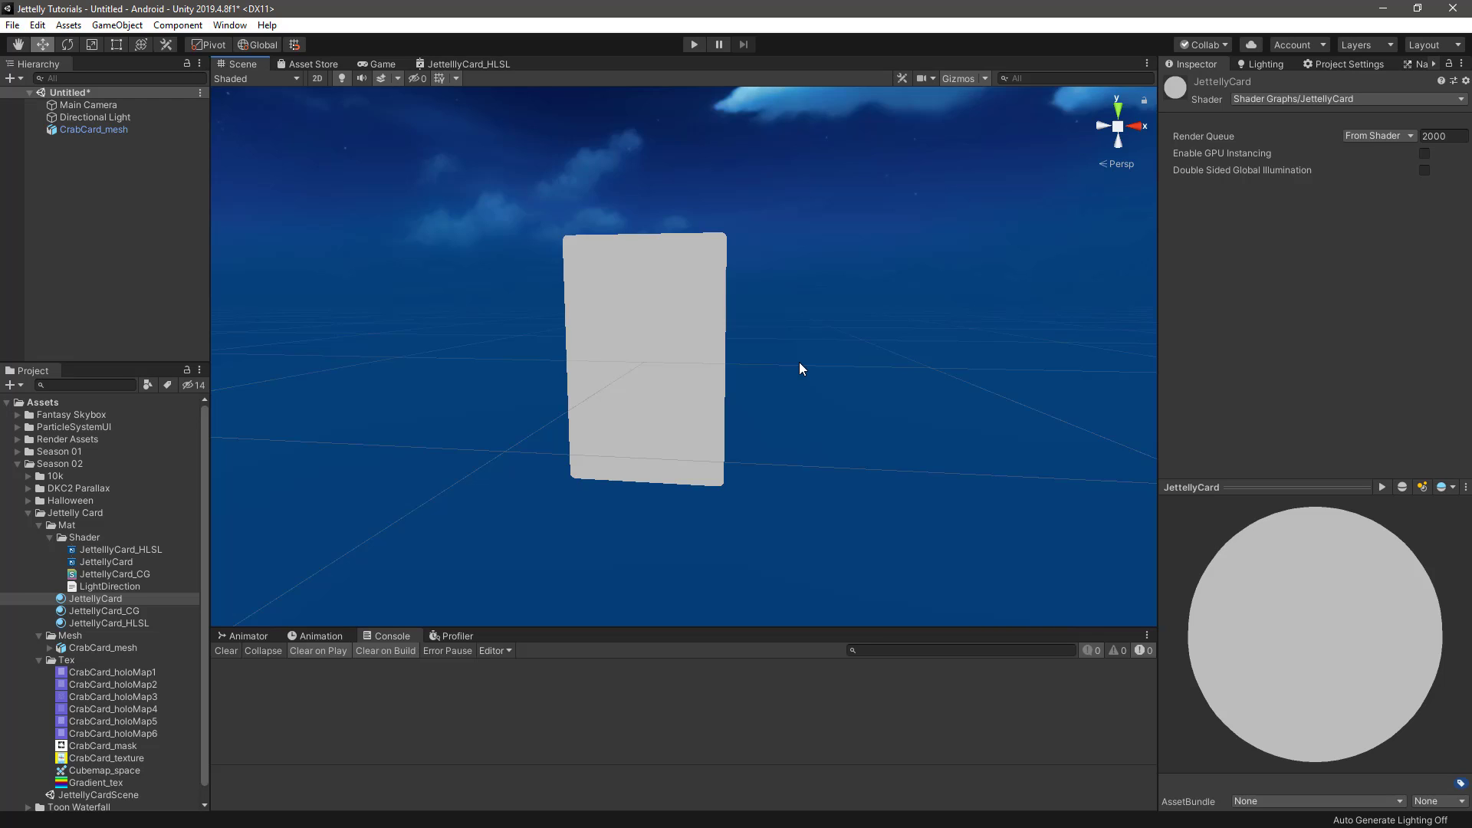
Open the JettellyCard shader graph and add a Texture2D property named _MainTex with CrabCard_texture as its default
double_click(122, 560)
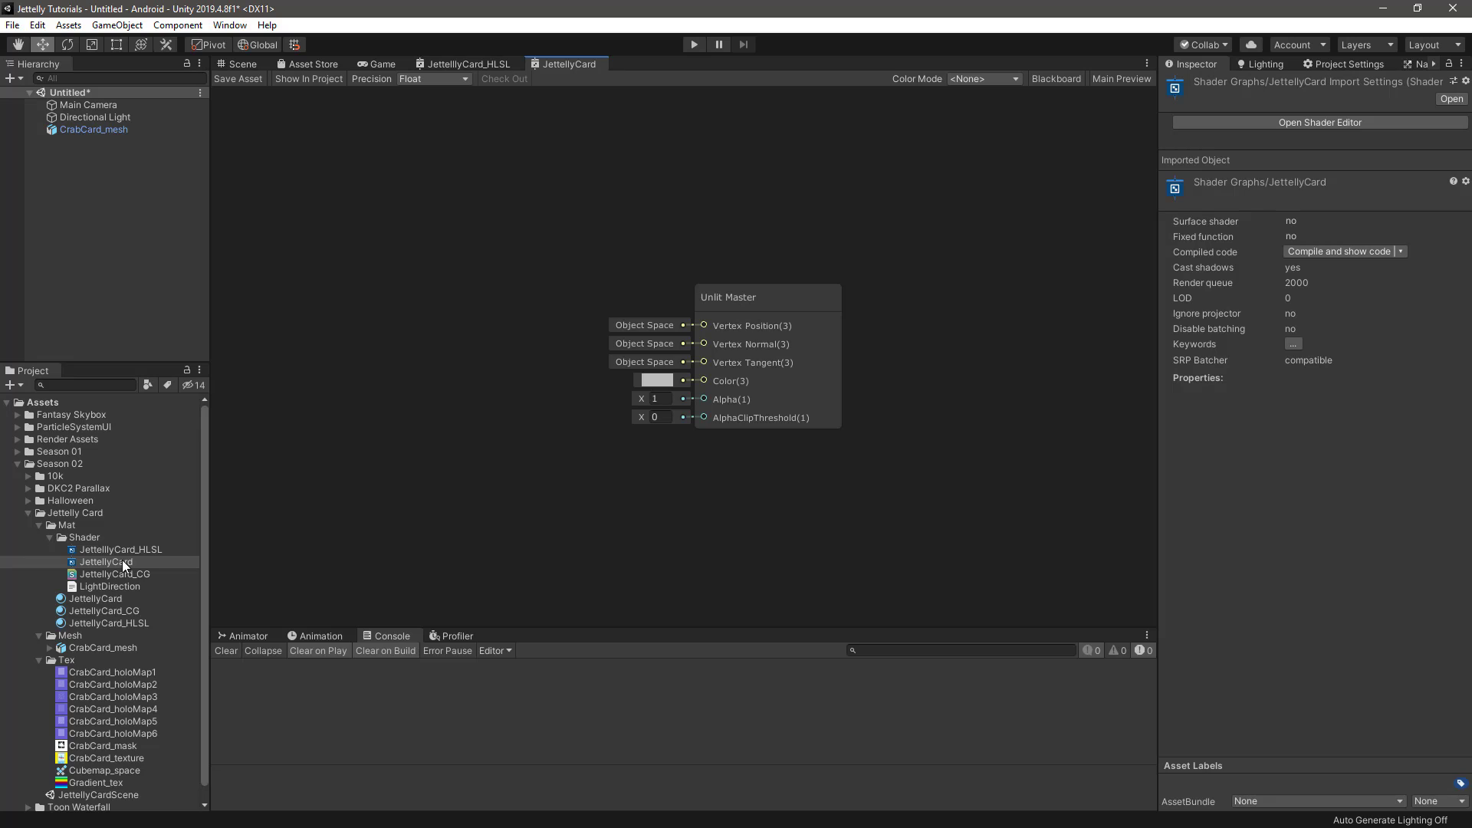
left_click(1058, 79)
left_click(405, 110)
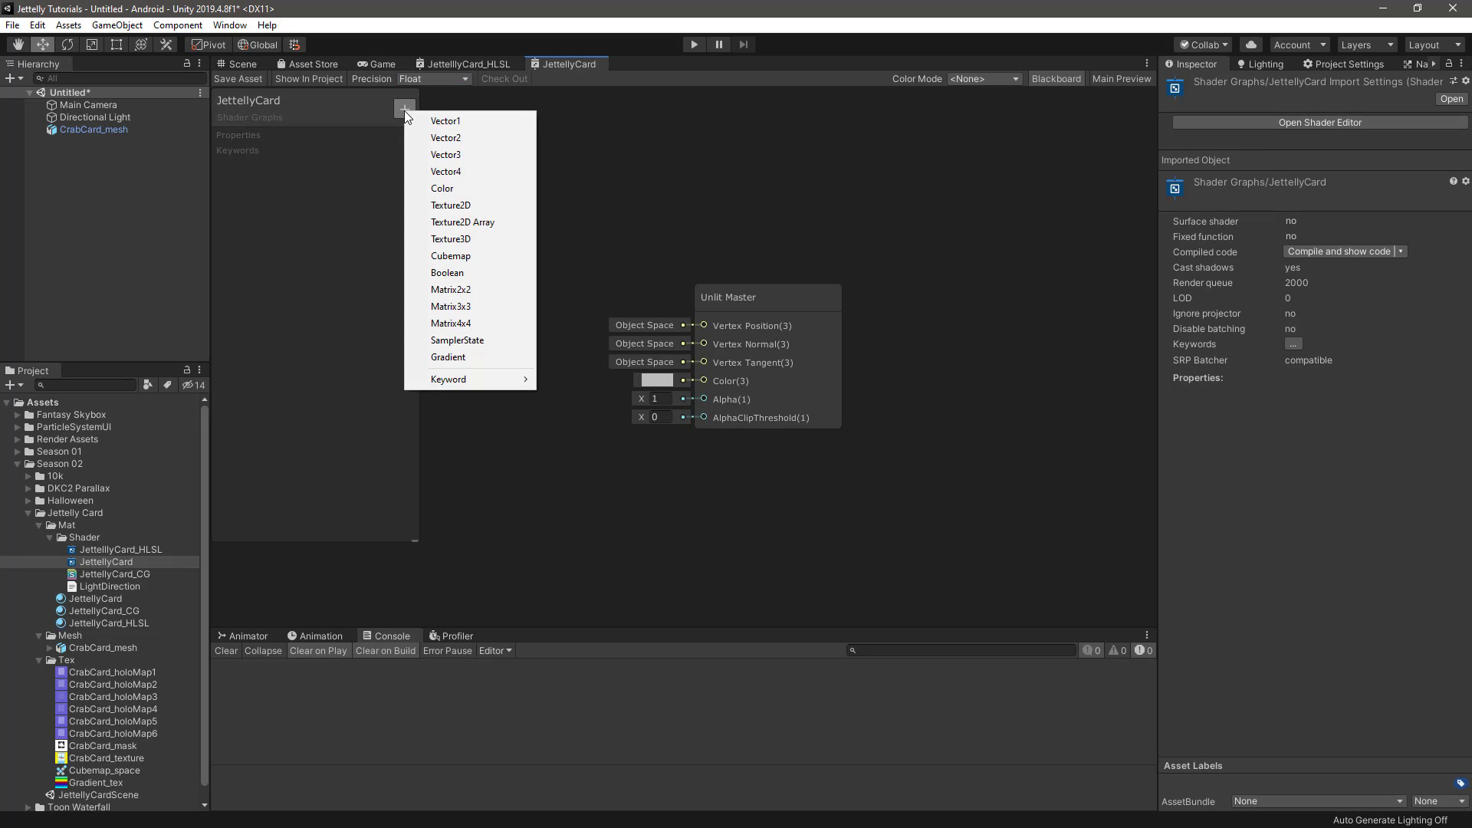
left_click(473, 208)
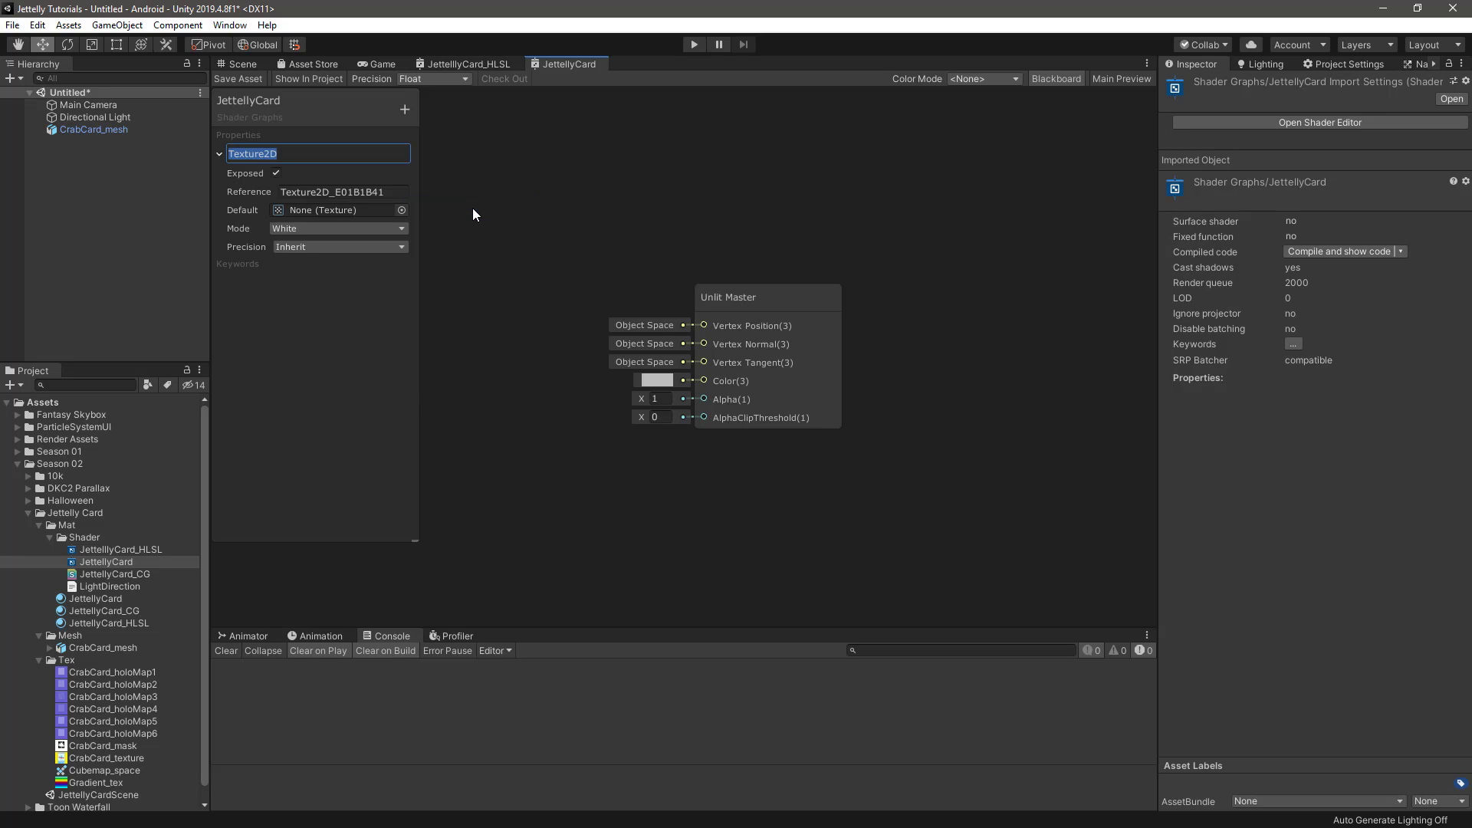
type("_MainTex")
key("Return")
scroll(69, 759, "down", 1)
left_click_drag(73, 744, 330, 214)
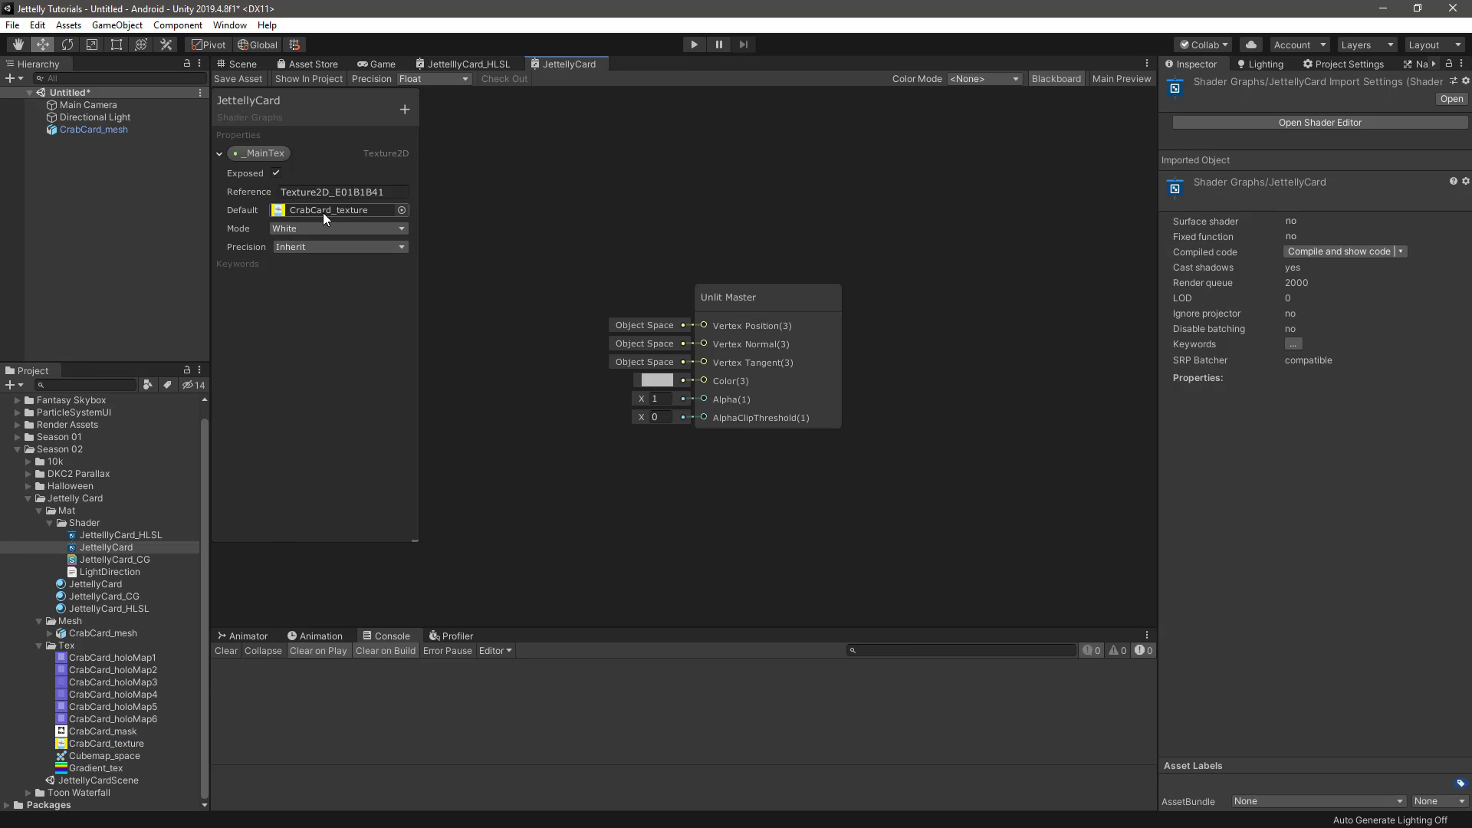
Add a Cubemap property named _ReflectionTex with Cubemap_space as its default
left_click(405, 110)
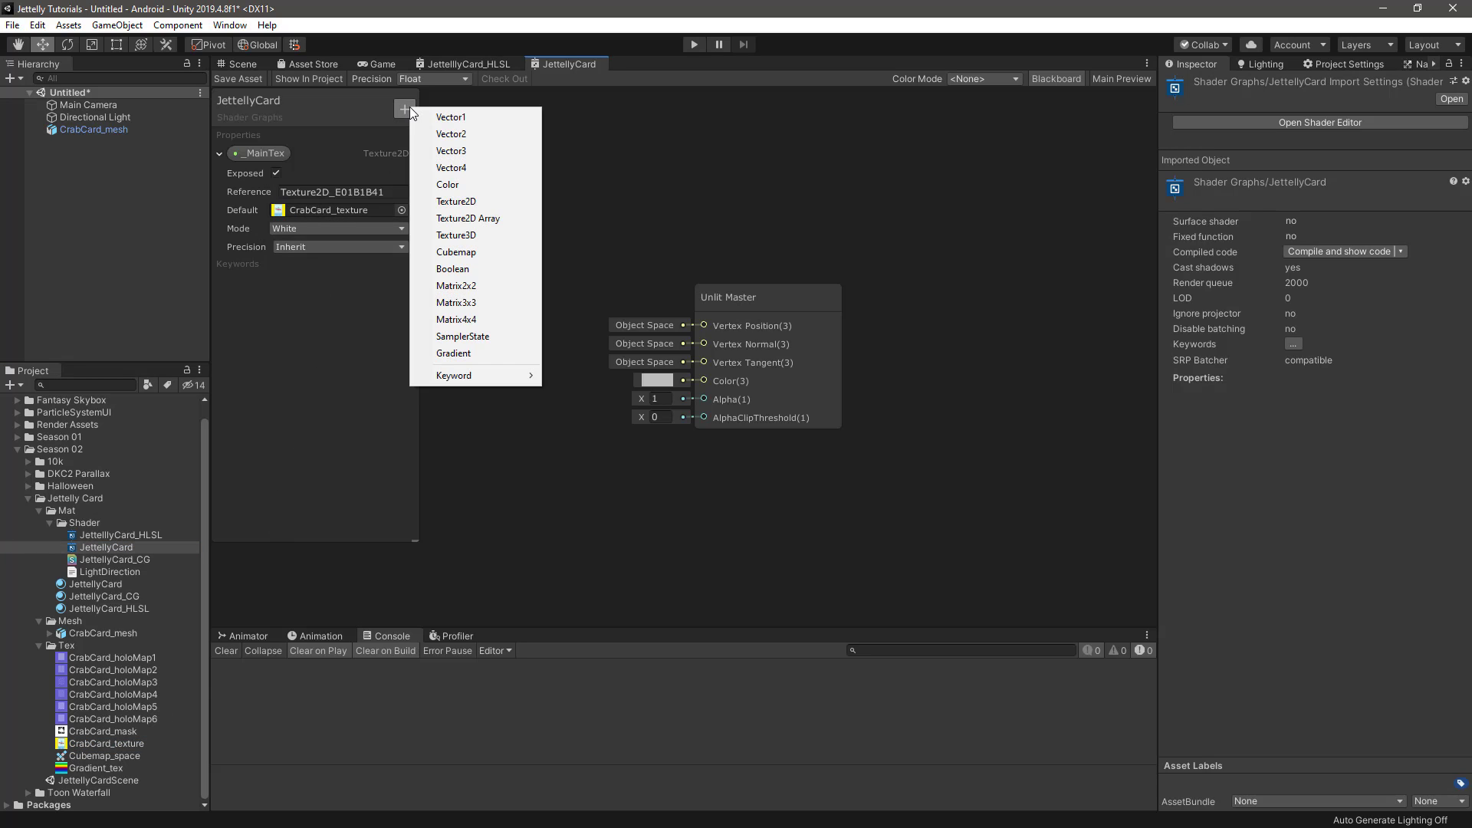
left_click(460, 253)
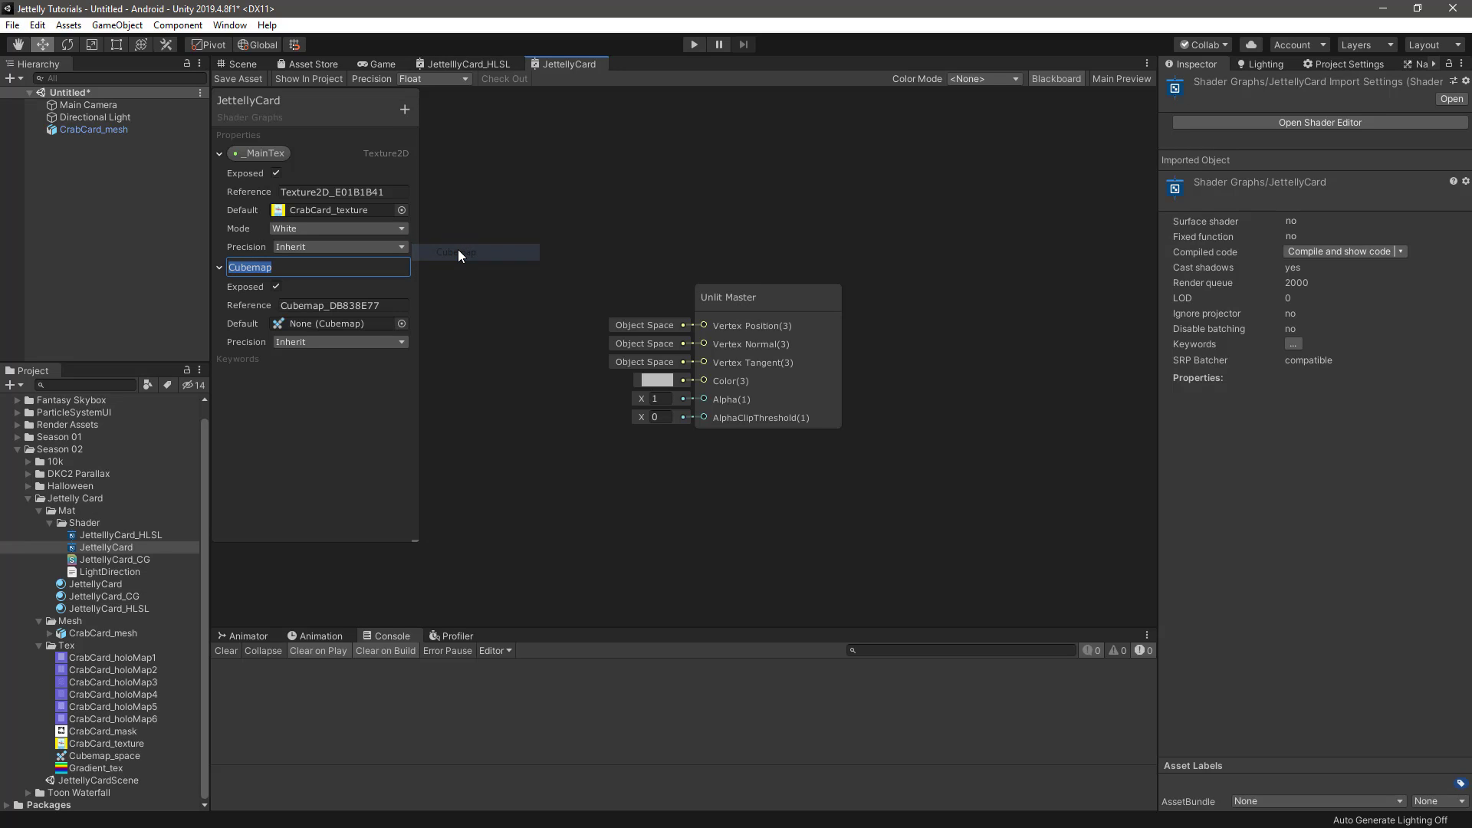
type("_ReflectionTex")
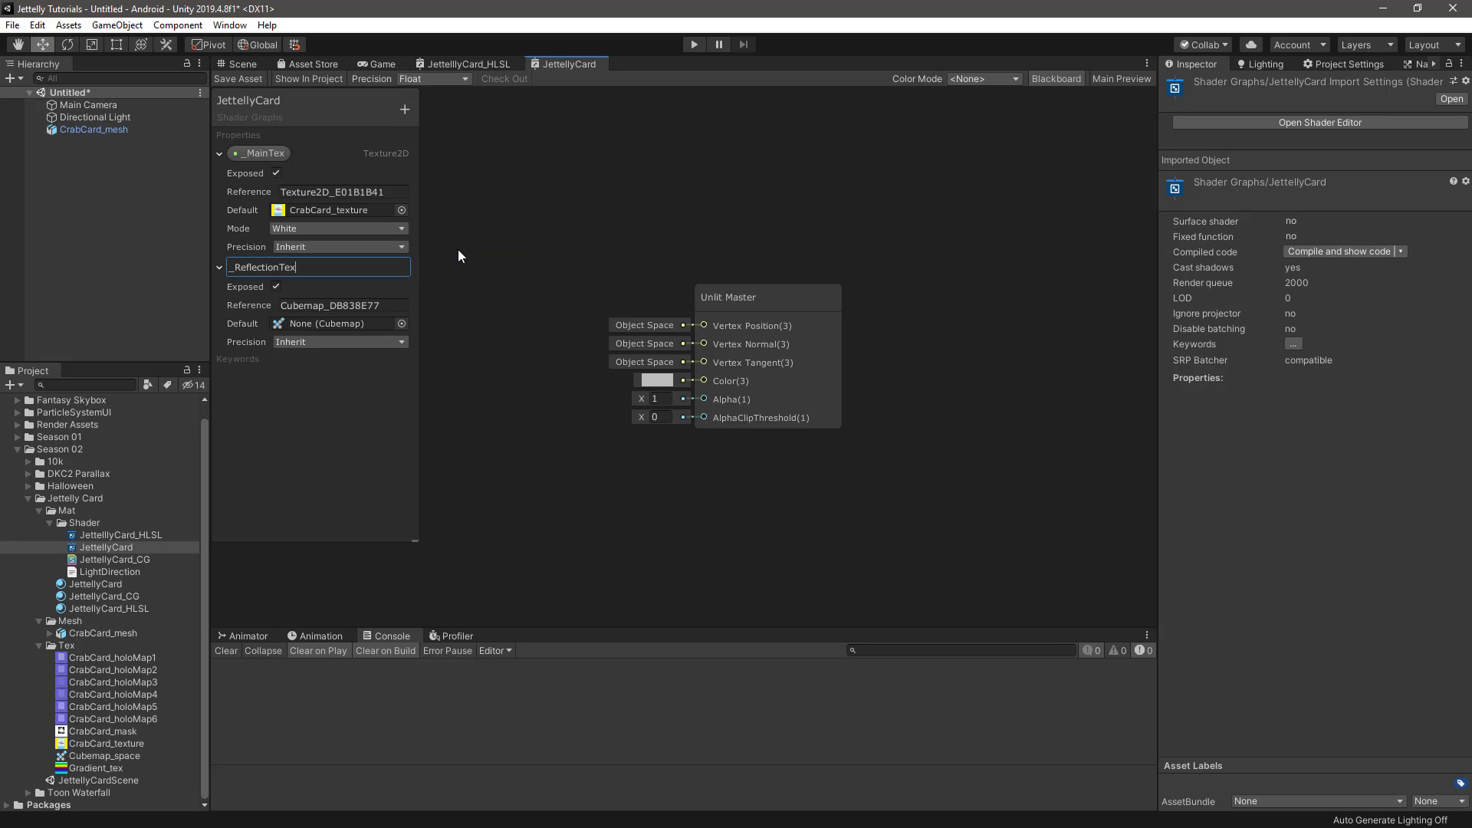
key("Return")
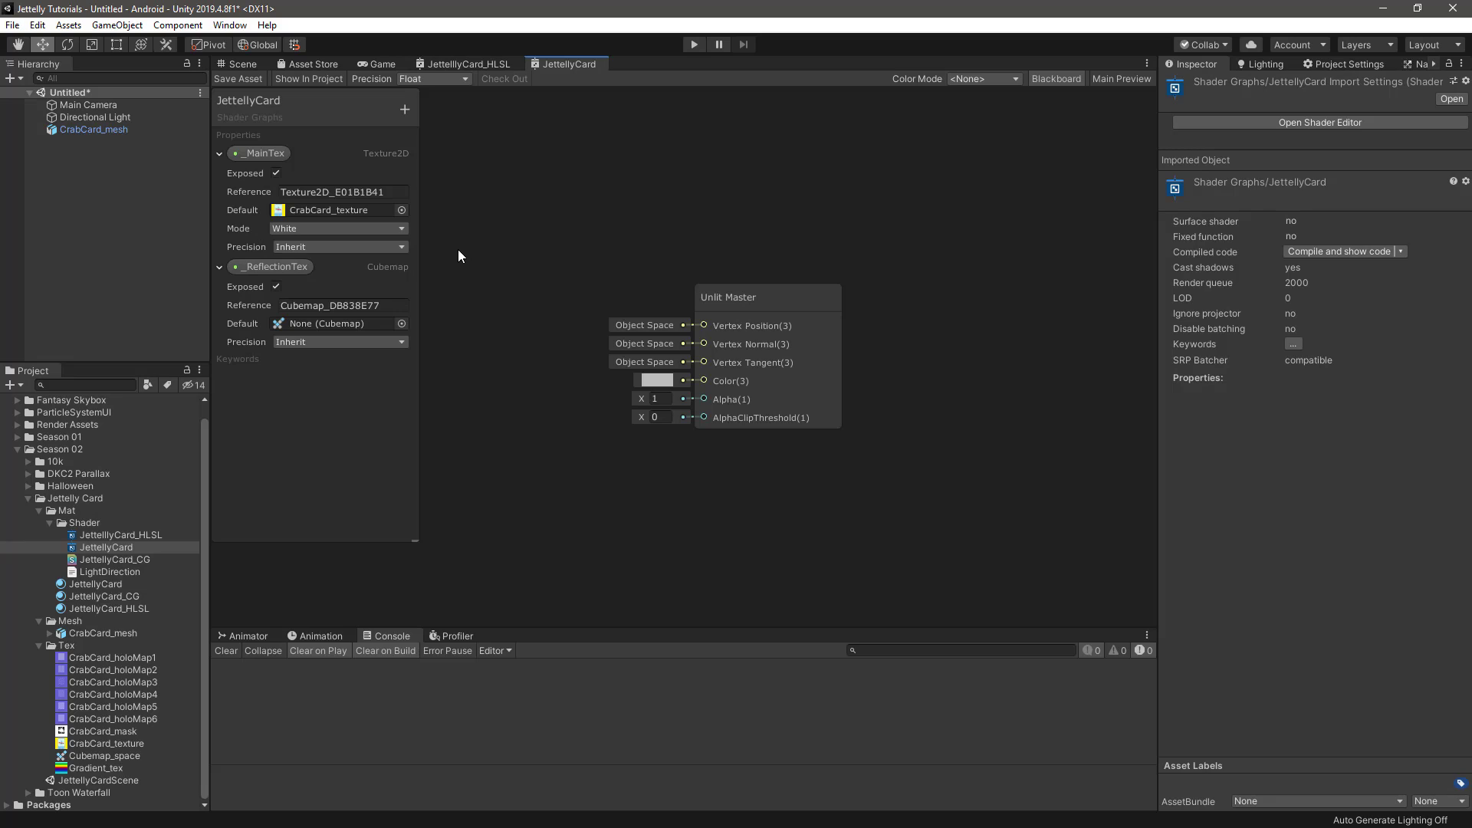
left_click_drag(91, 758, 324, 322)
Place the _MainTex and _ReflectionTex properties as nodes in the graph and hide the Blackboard
left_click_drag(265, 153, 461, 167)
left_click_drag(275, 269, 388, 252)
left_click(1056, 79)
Connect _MainTex to a new Sample Texture 2D node and move the Unlit Master node clear of it
left_click_drag(551, 172, 577, 256)
type("sa")
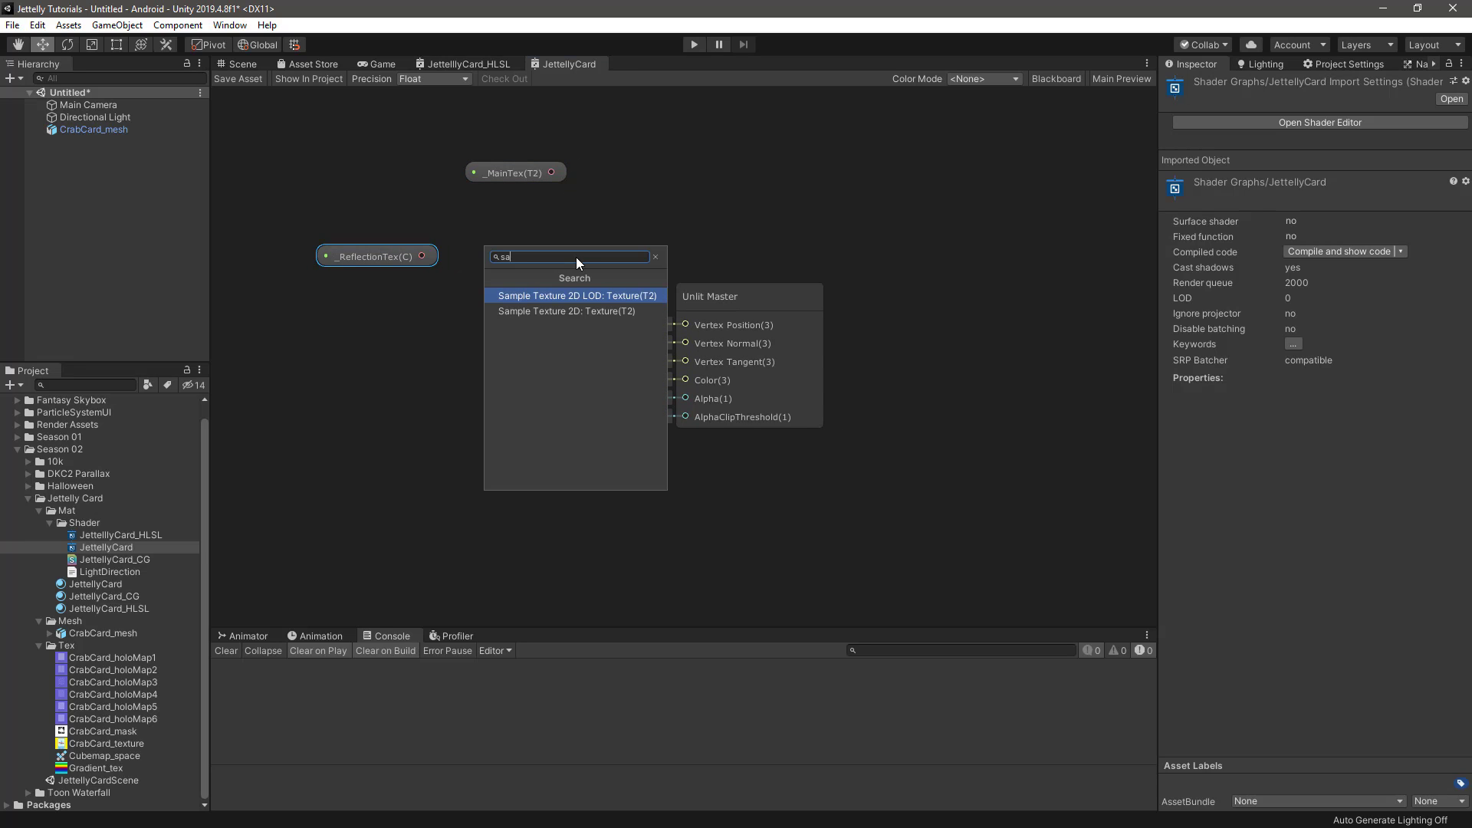
key("Down")
key("Return")
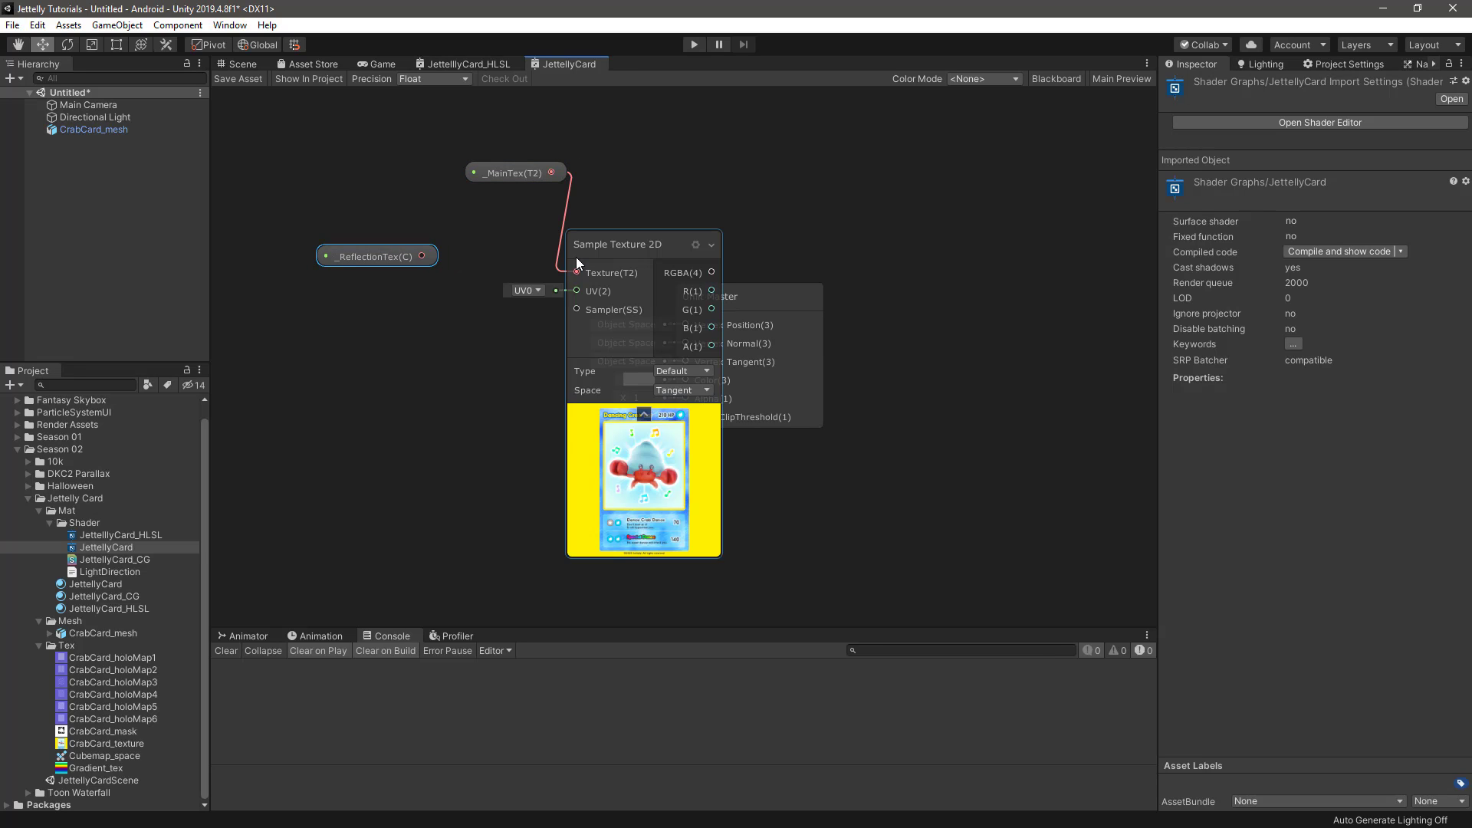
left_click_drag(526, 177, 508, 223)
left_click_drag(801, 293, 983, 293)
middle_click_drag(453, 354, 513, 338)
Connect _ReflectionTex to a new Sample Cubemap node and move both nodes away from the Sample Texture 2D node
left_click_drag(482, 233, 461, 340)
type("cube")
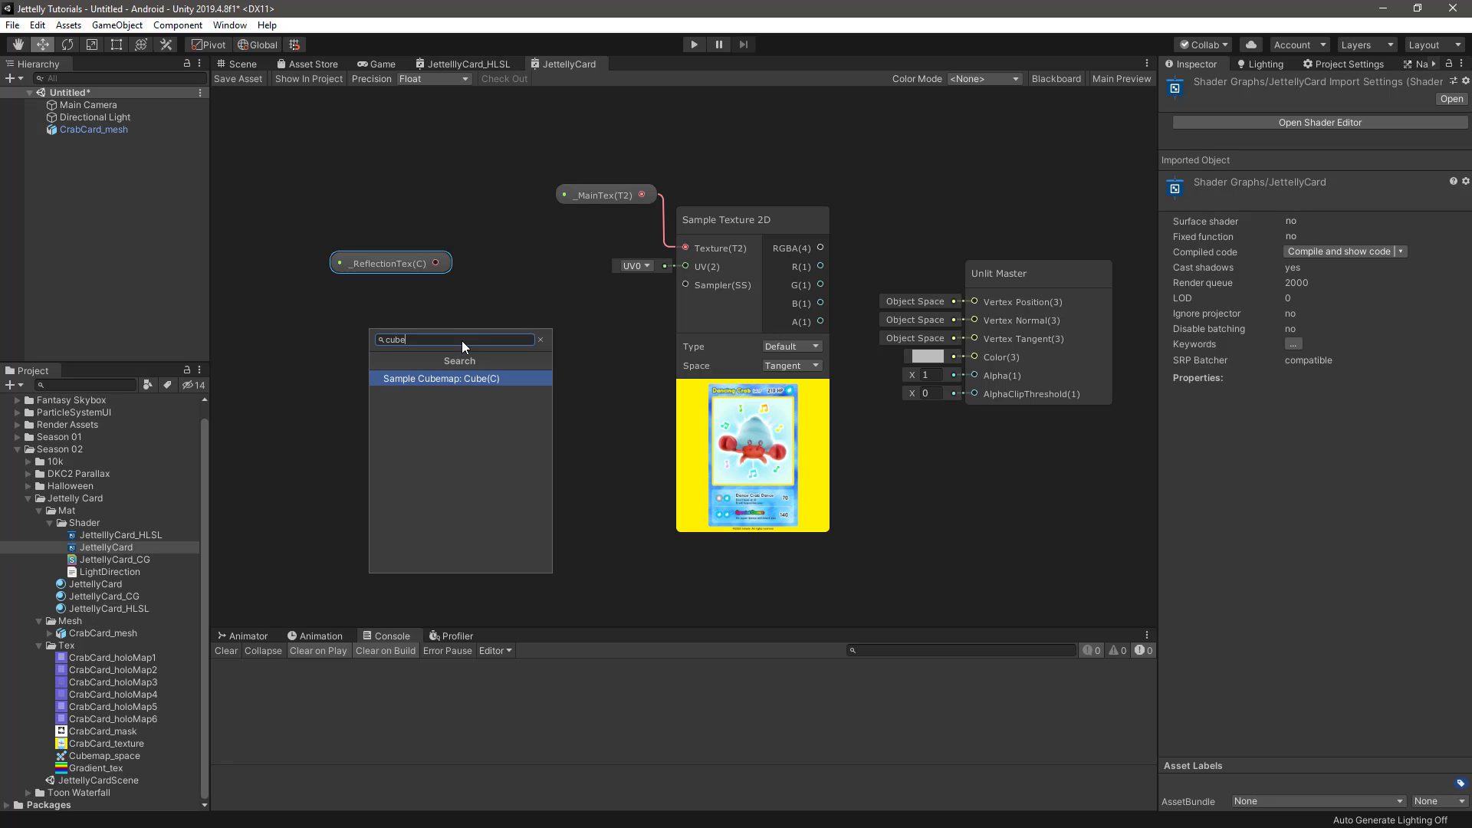
key("Return")
left_click_drag(388, 262, 369, 288)
middle_click_drag(519, 290, 544, 264)
left_click(504, 273)
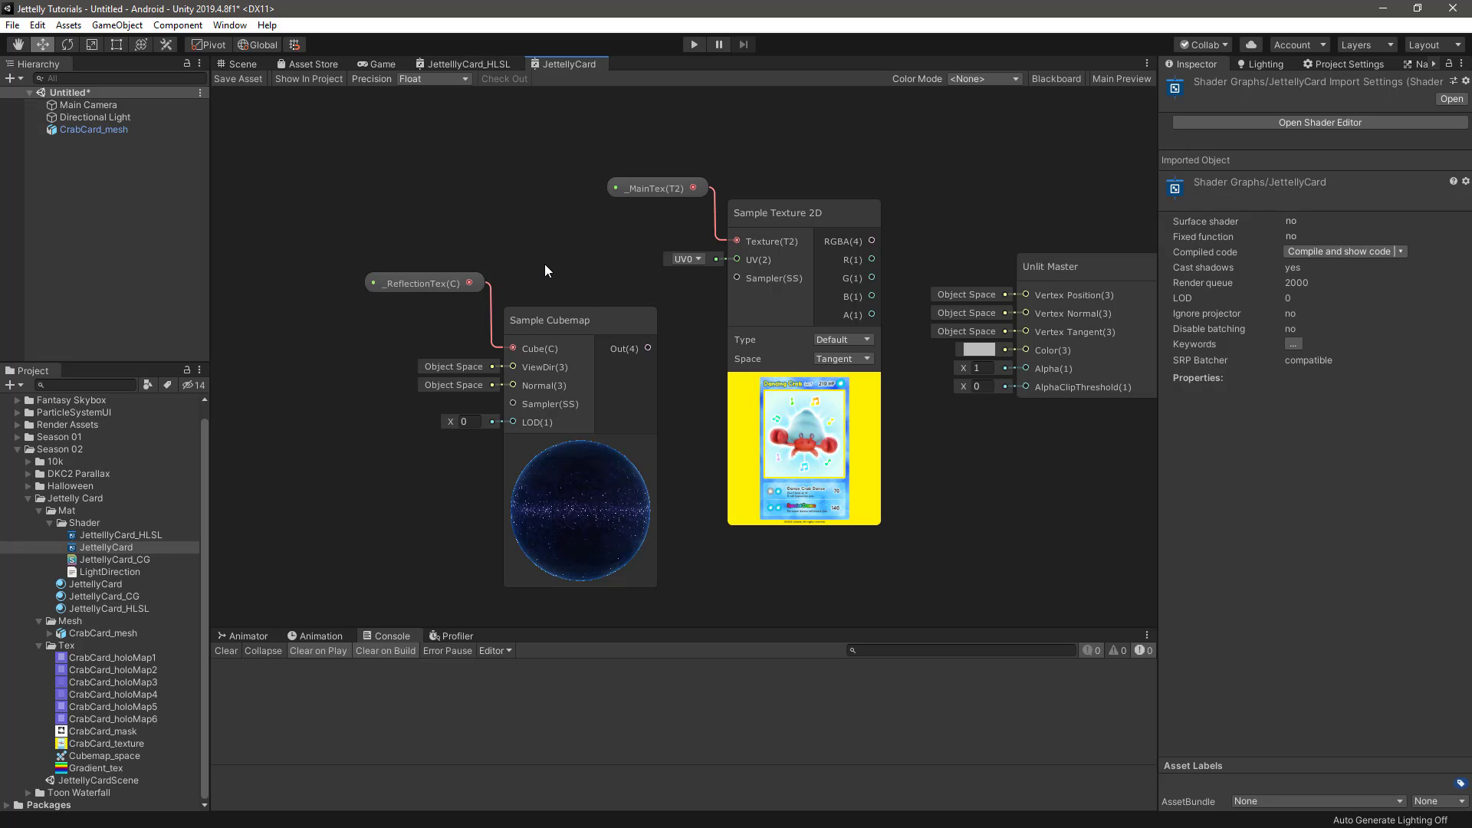
left_click_drag(451, 206, 397, 291)
Group the _MainTex and Sample Texture 2D nodes under the title main_texture
left_click_drag(641, 138, 769, 281)
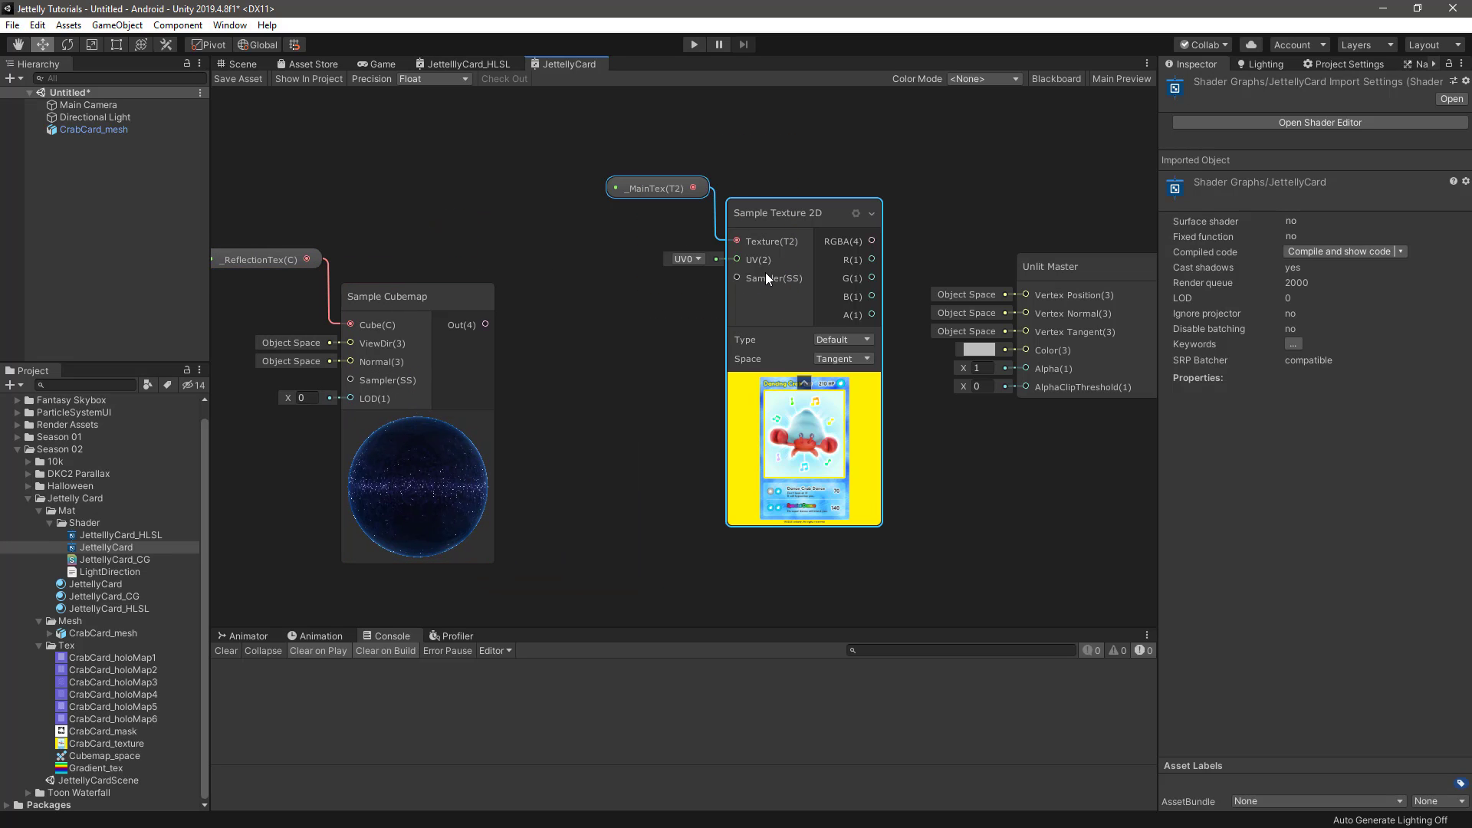
right_click(767, 277)
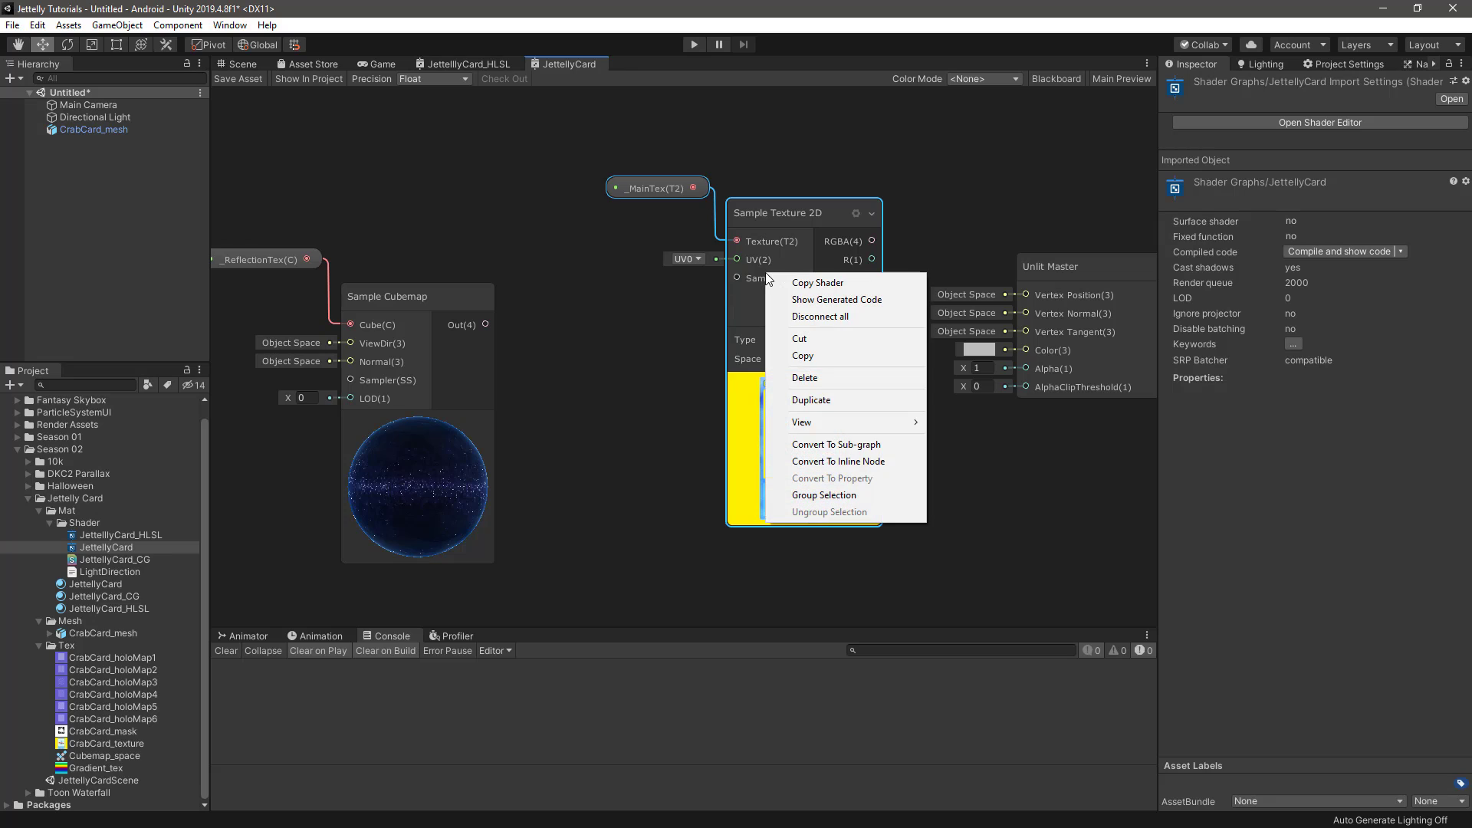
left_click(823, 497)
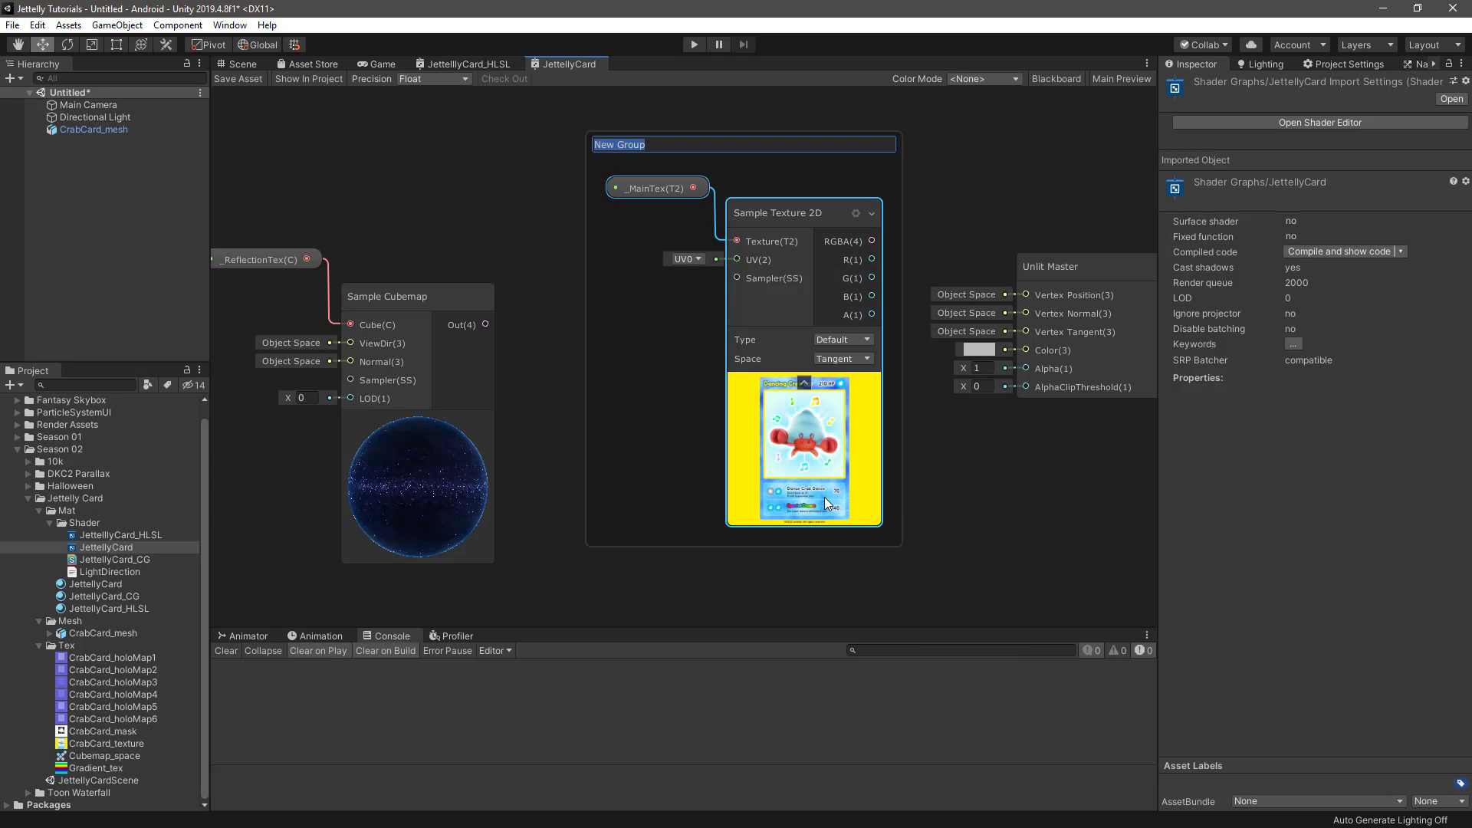
type("main_texture")
key("Return")
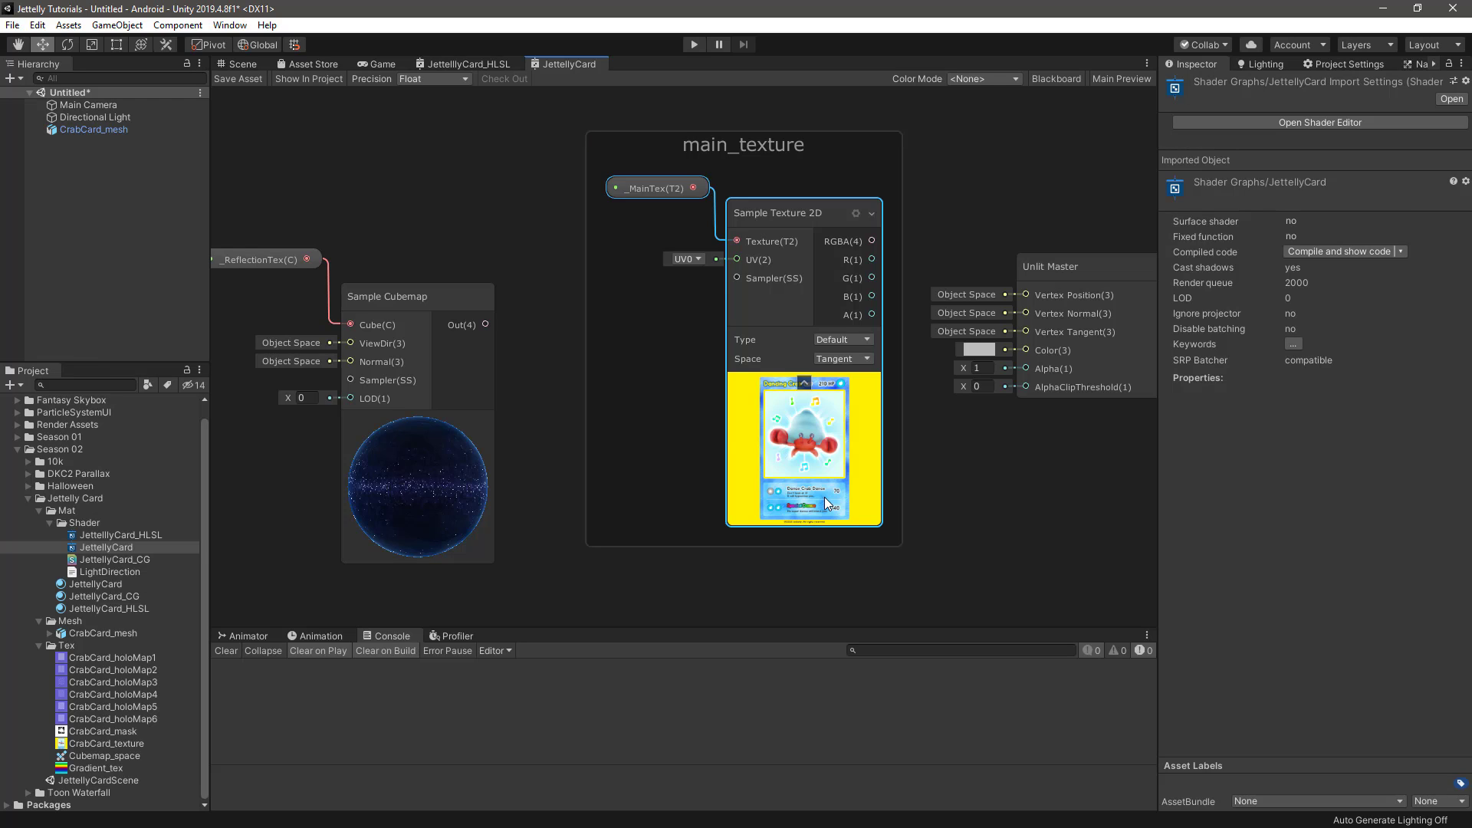
Group the _ReflectionTex and Sample Cubemap nodes under the title reflection_texture
middle_click_drag(544, 380, 658, 399)
left_click_drag(374, 202, 582, 405)
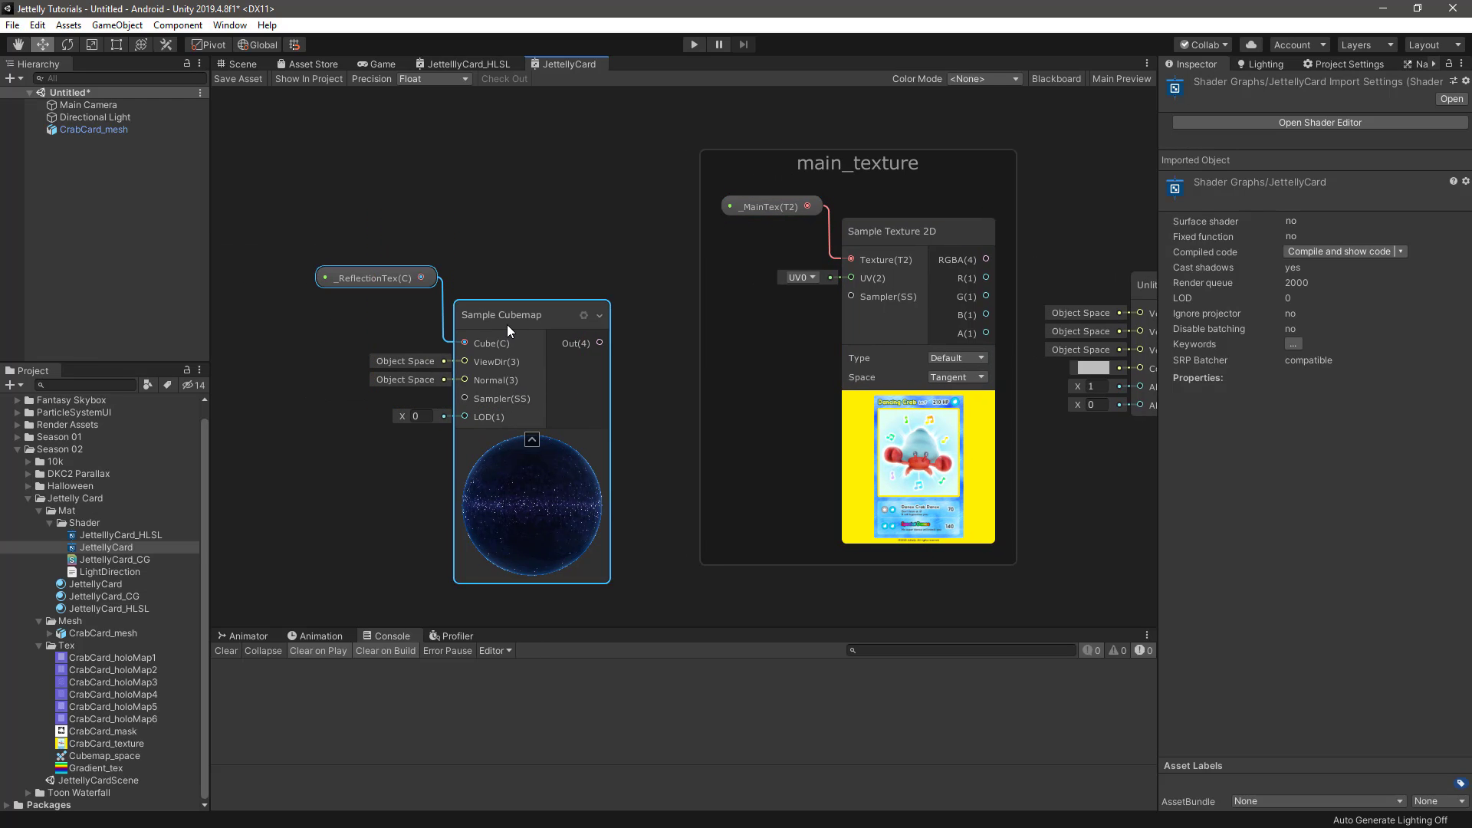
right_click(508, 324)
left_click(571, 547)
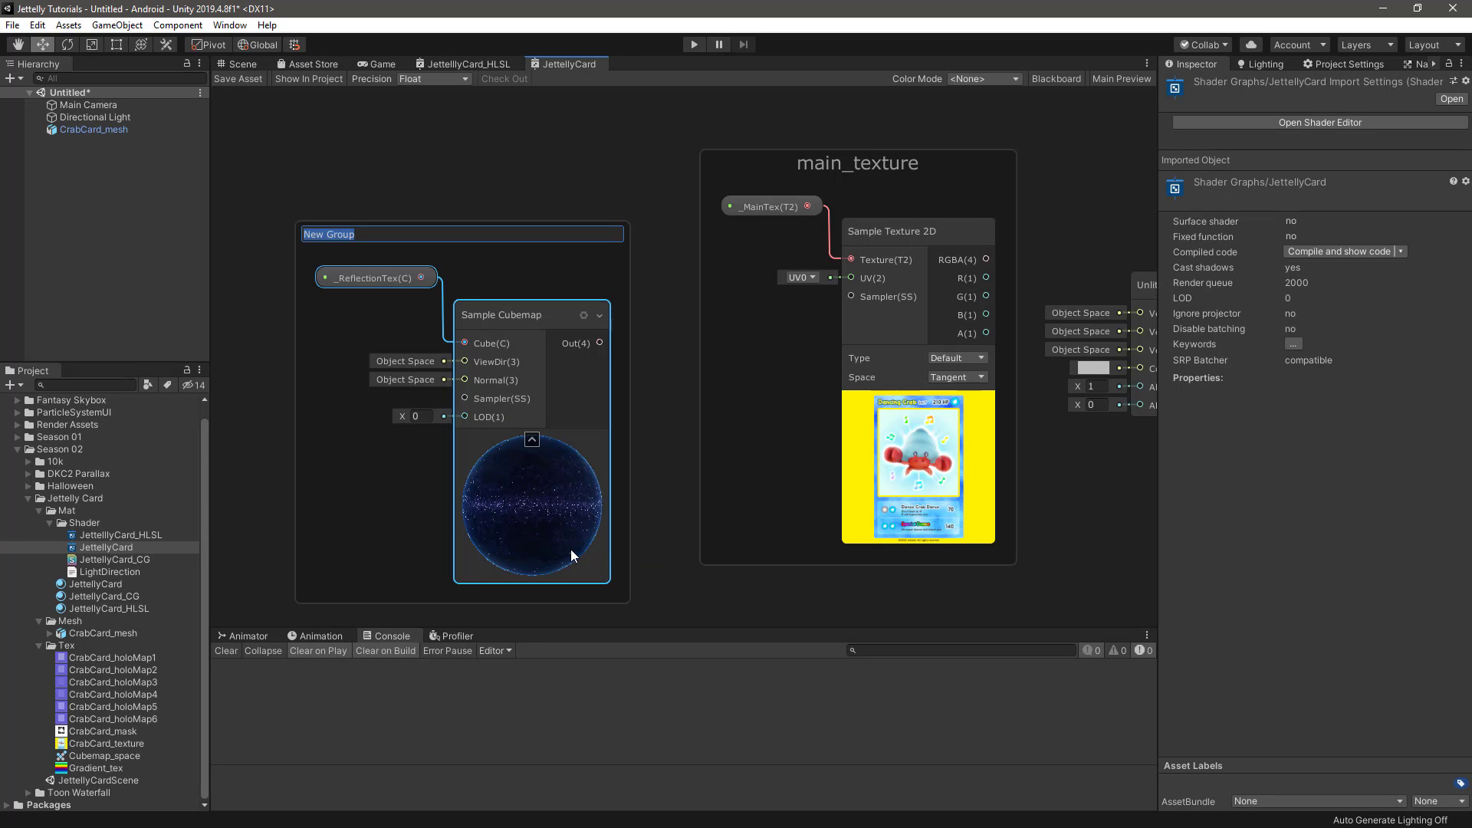
type("reflection_texture")
key("Return")
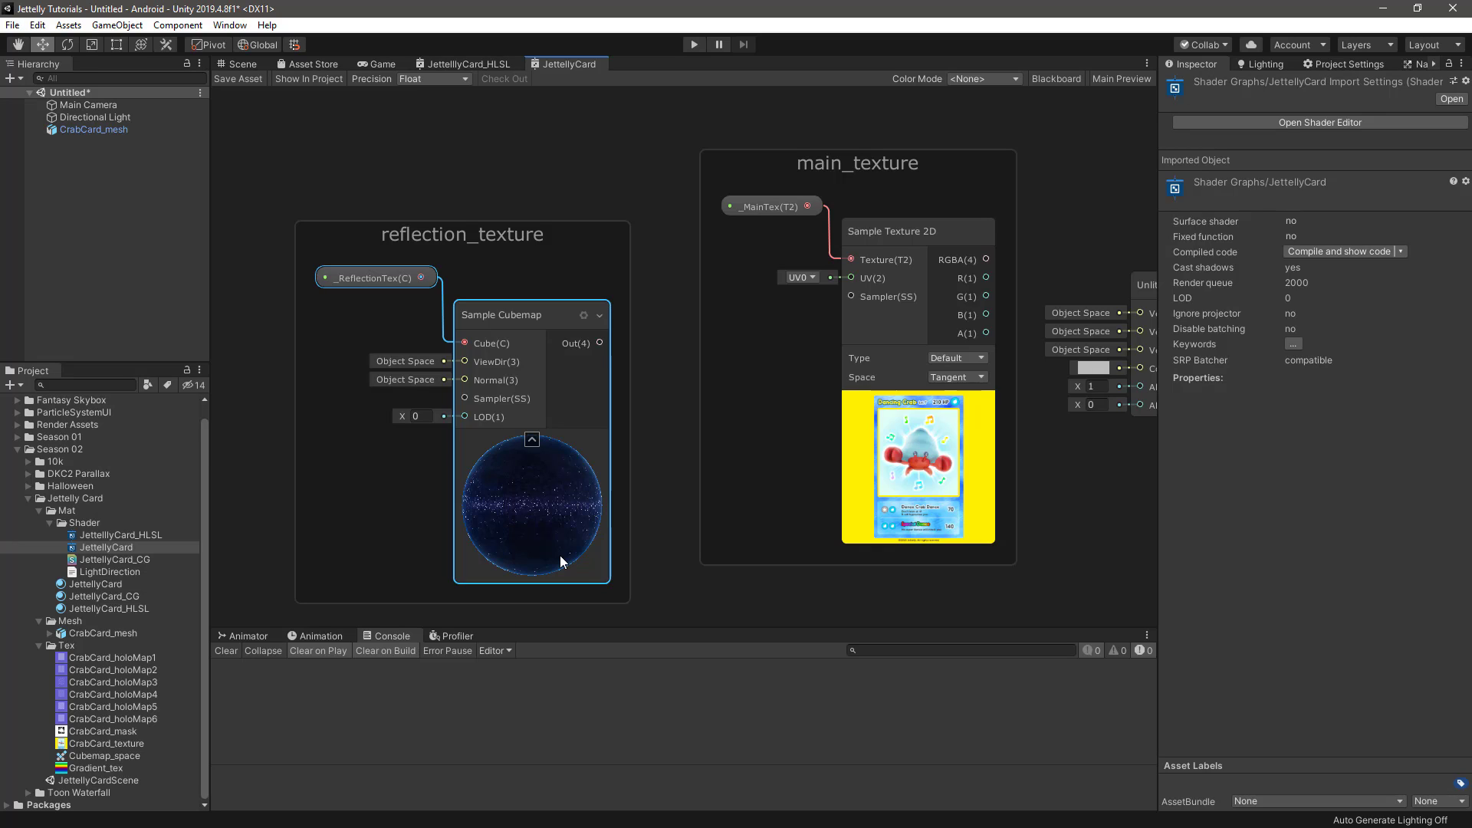
Move the Unlit Master node farther from the main_texture group, then add a Combine node and a duplicate of it in the gap
middle_click_drag(630, 535, 349, 536)
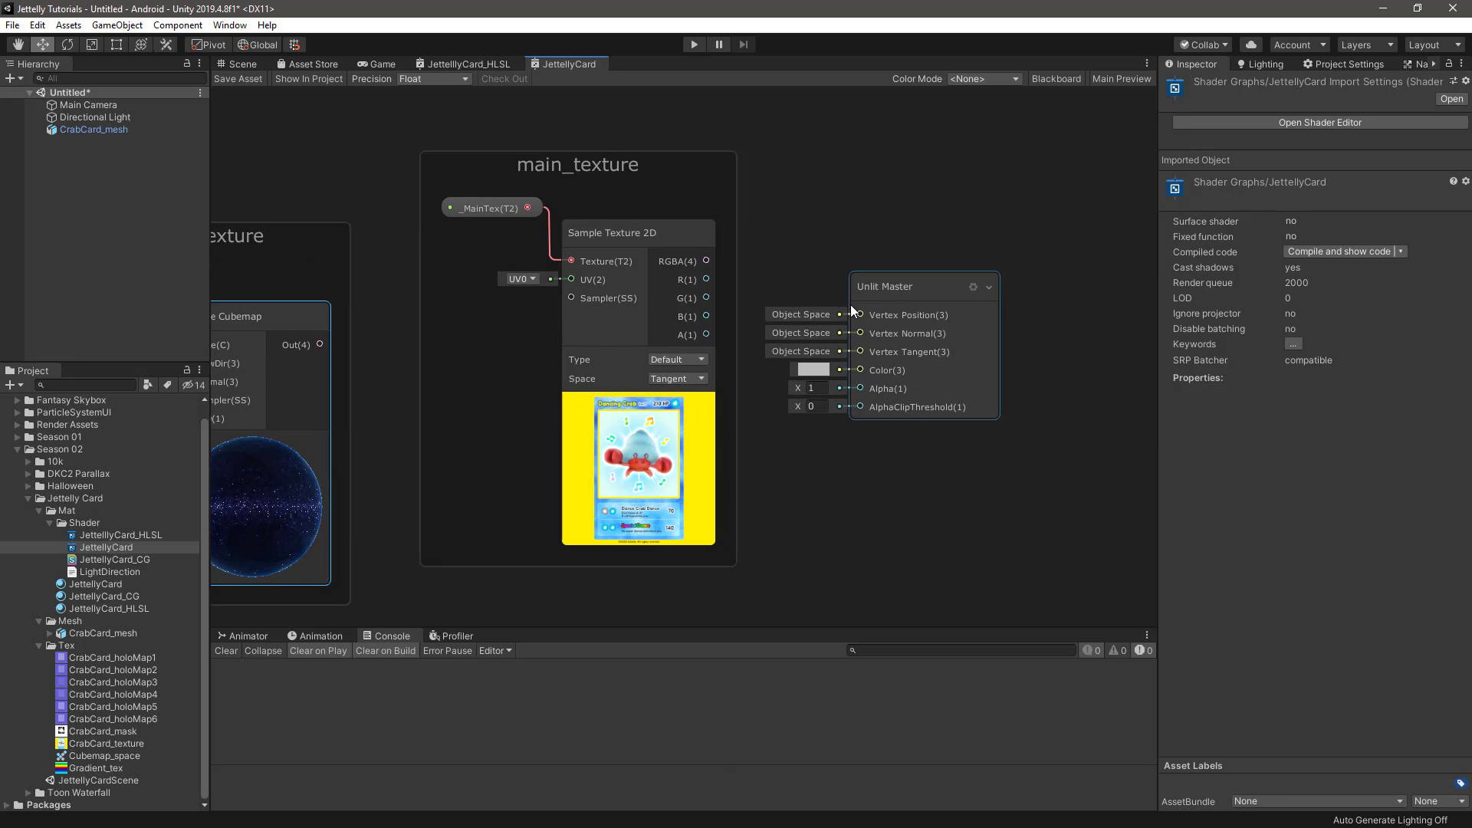
left_click_drag(853, 304, 1014, 307)
left_click(845, 374)
key("space")
type("combine")
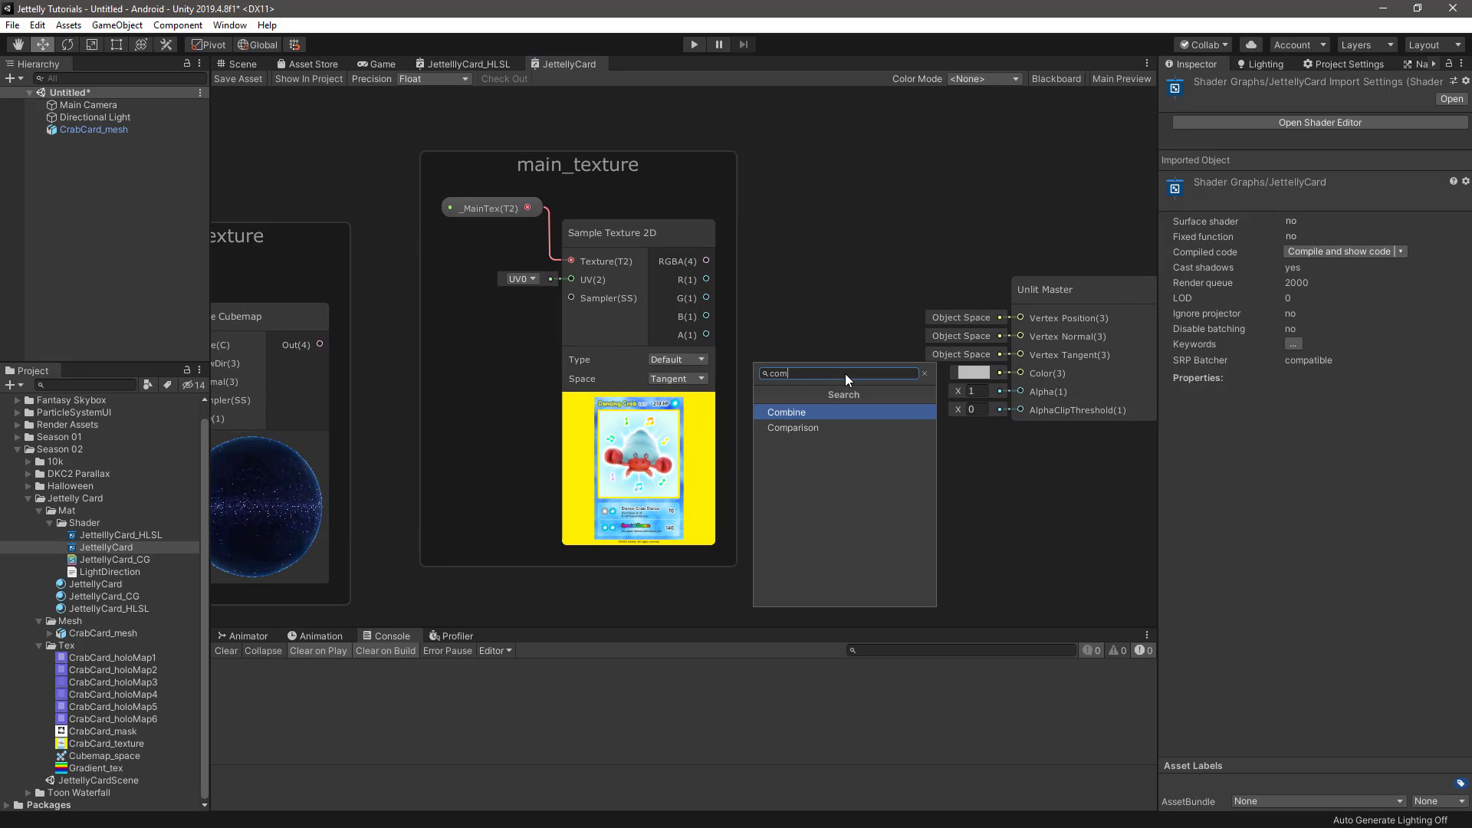
key("Return")
left_click_drag(903, 404, 843, 333)
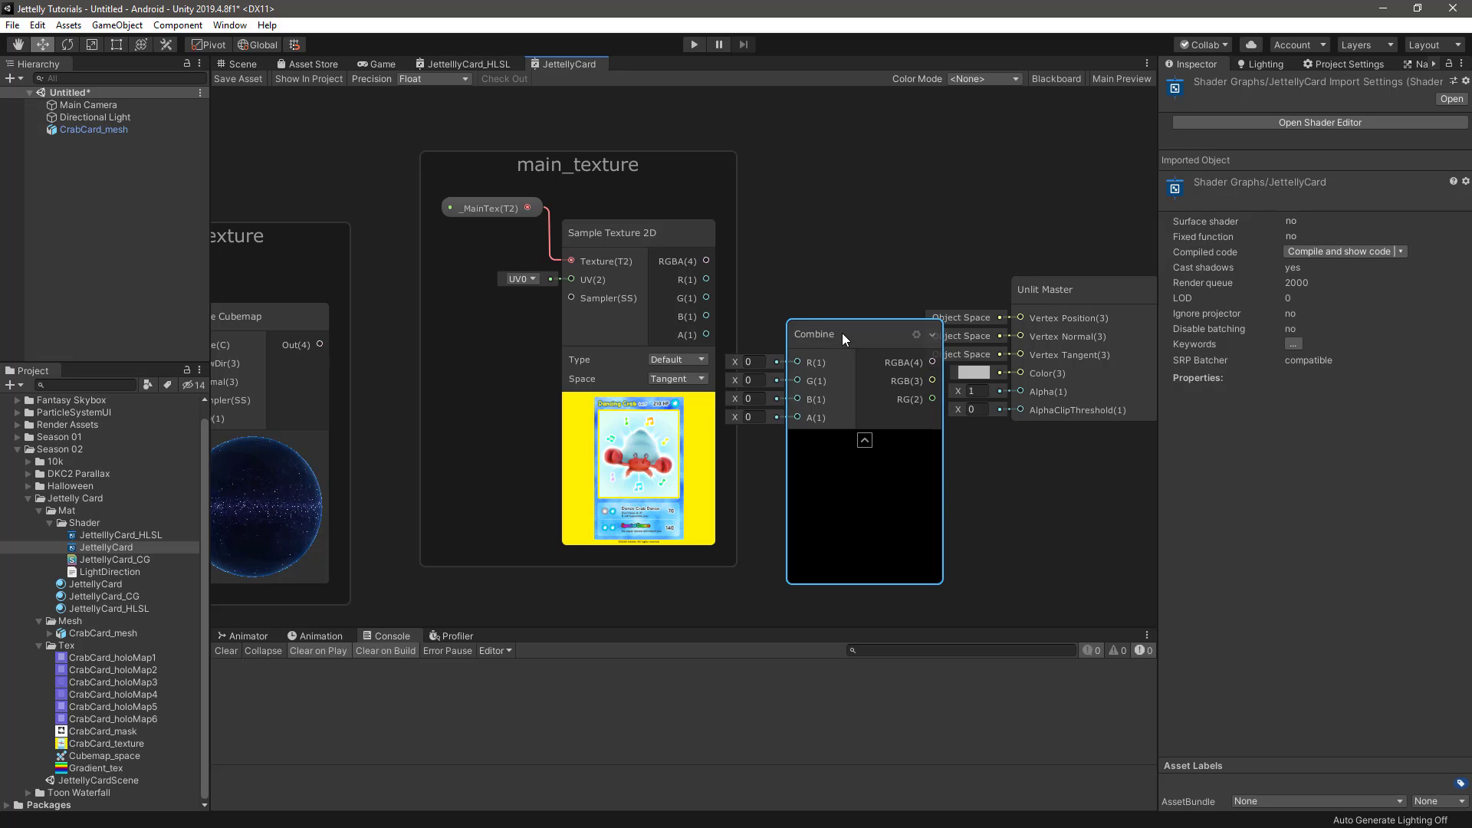
key("ctrl+d")
left_click_drag(914, 426, 1000, 486)
Put the first Combine node in the main_texture group, wire the Sample Texture 2D R, G, B and A outputs into it, and collapse the sampler's preview
left_click_drag(853, 342, 803, 291)
left_click_drag(706, 279, 797, 287)
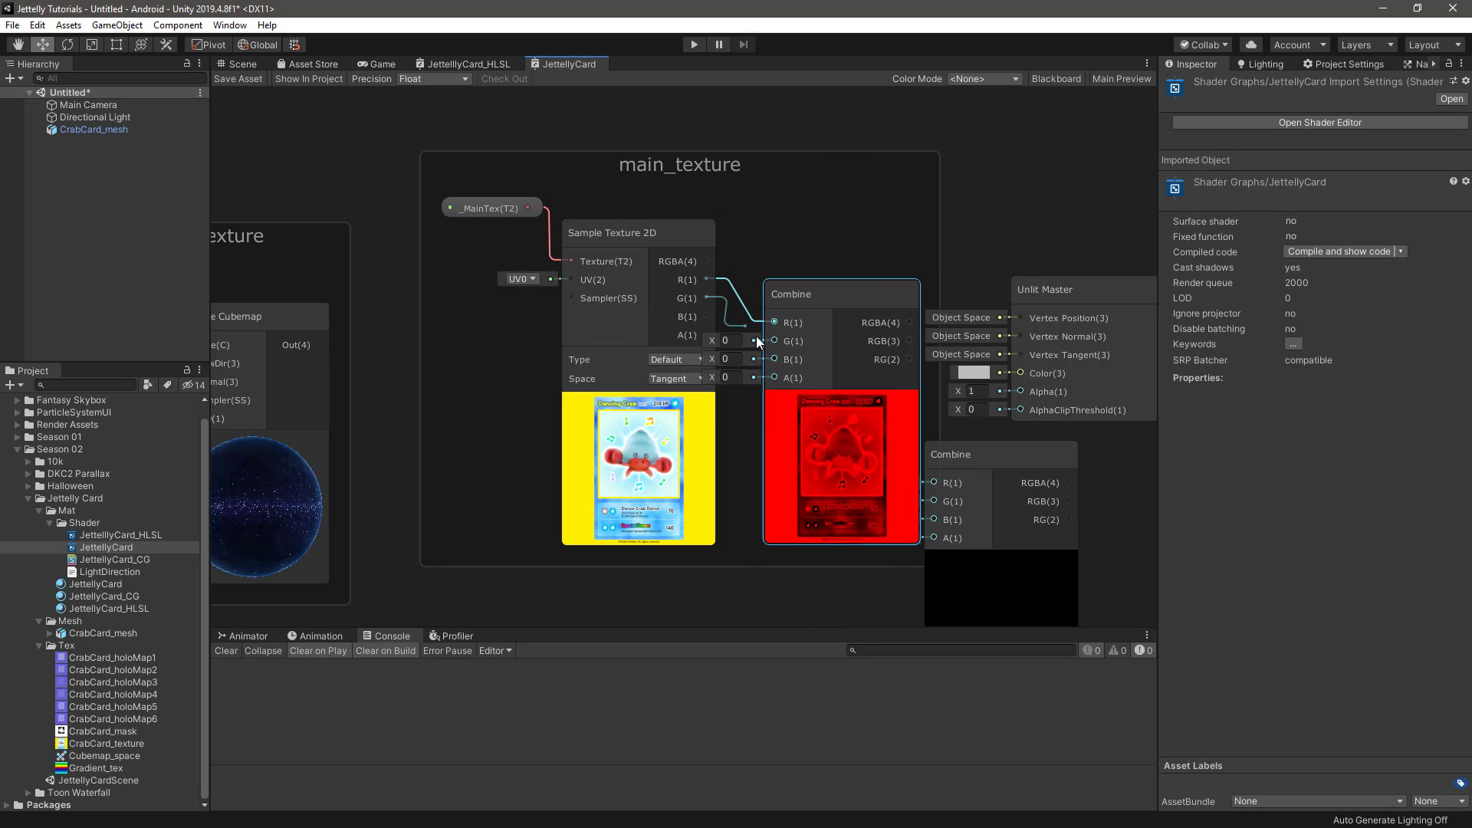
left_click_drag(706, 297, 775, 378)
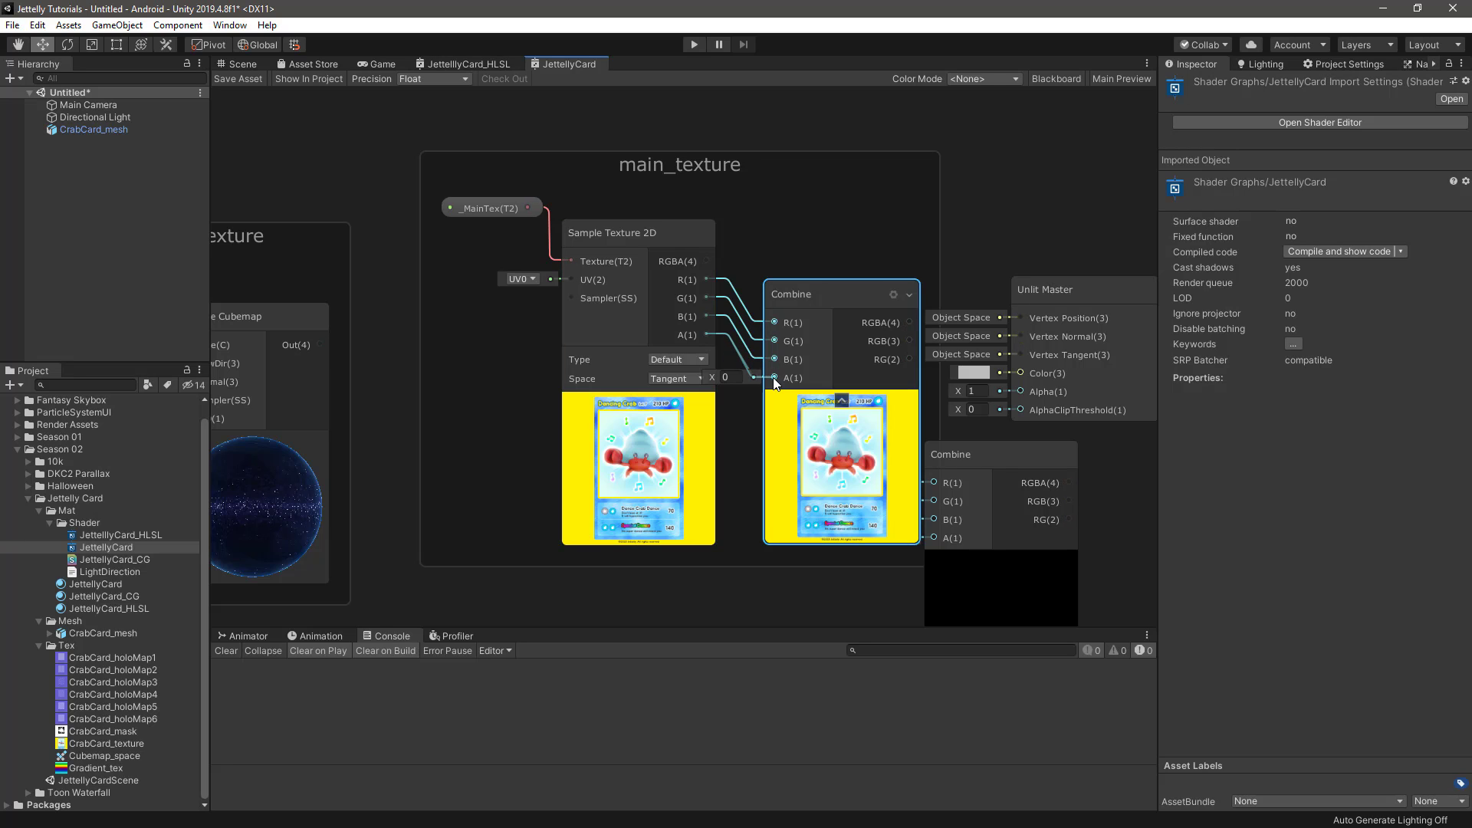
left_click(639, 401)
left_click_drag(825, 296, 794, 301)
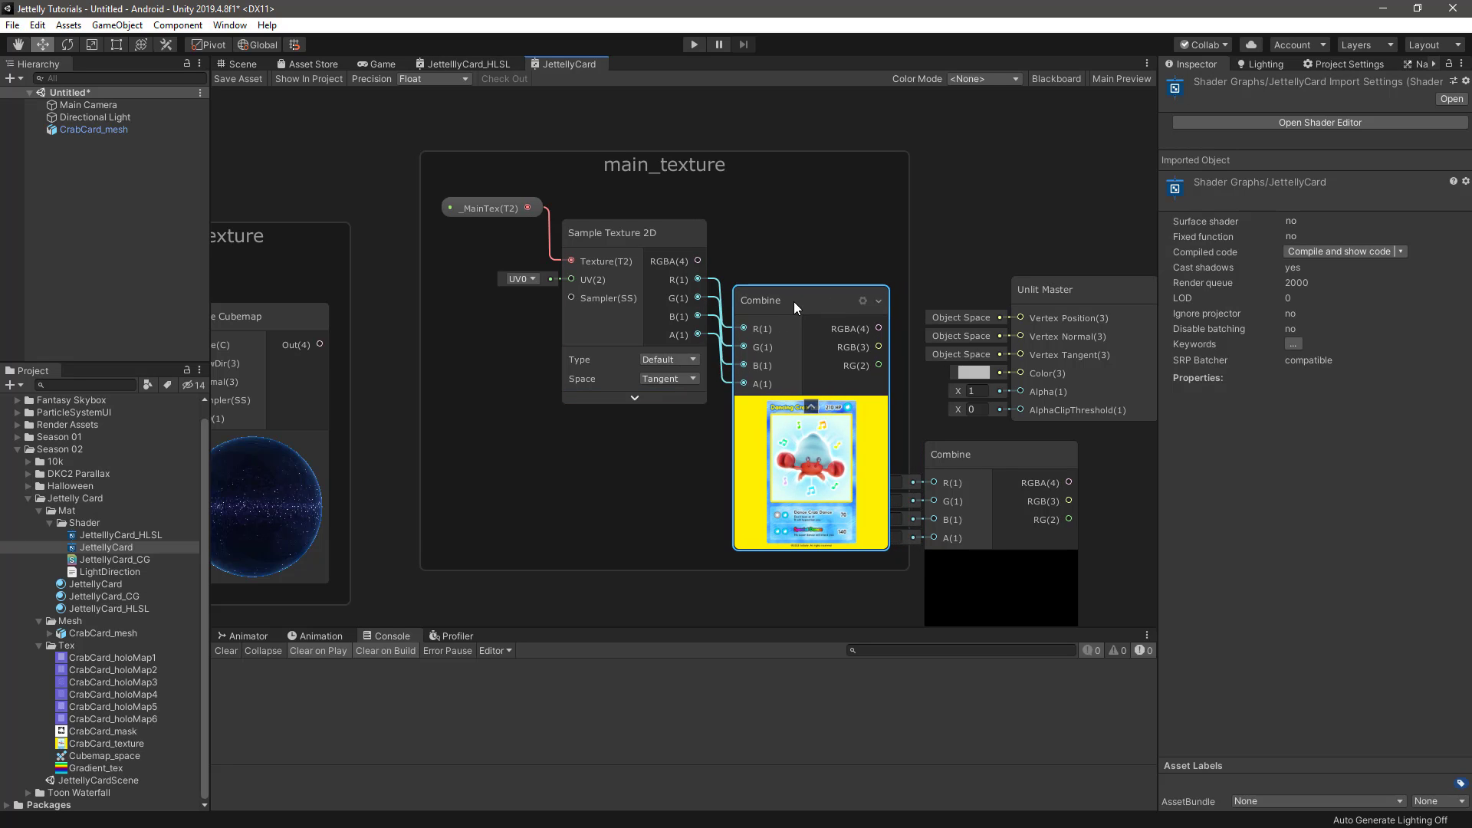
Move the duplicate Combine node over beside the Sample Cubemap node of the reflection_texture group
scroll(882, 438, "down", 1)
middle_click_drag(936, 470, 1054, 391)
middle_click_drag(562, 381, 749, 371)
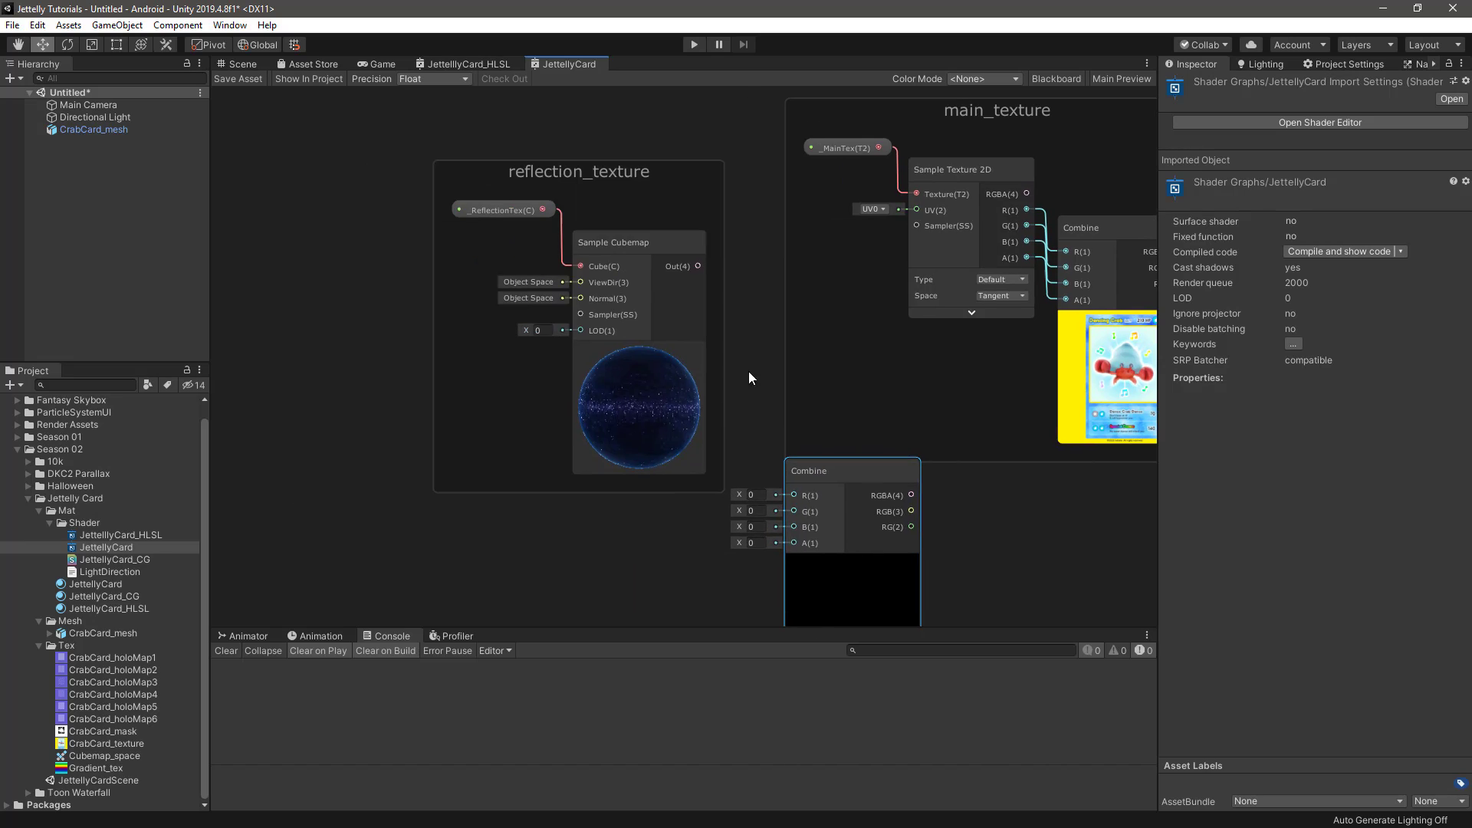
left_click_drag(634, 186, 460, 198)
left_click_drag(811, 472, 596, 347)
middle_click_drag(598, 347, 681, 303)
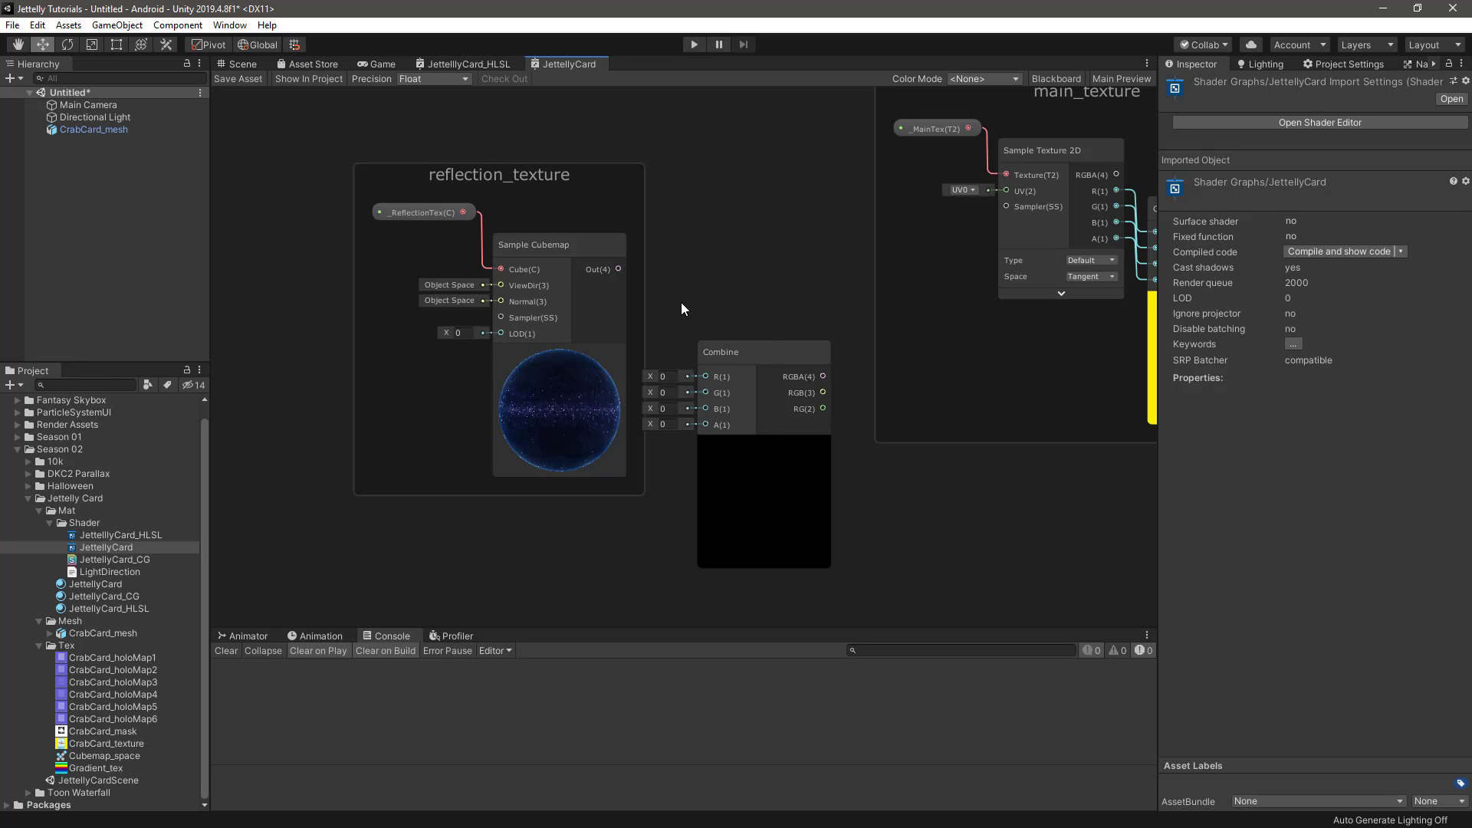
Add a Split node fed by the Sample Cubemap output and place it with the spare Combine node inside the reflection_texture group
key("space")
type("split")
key("Return")
scroll(681, 303, "up", 1)
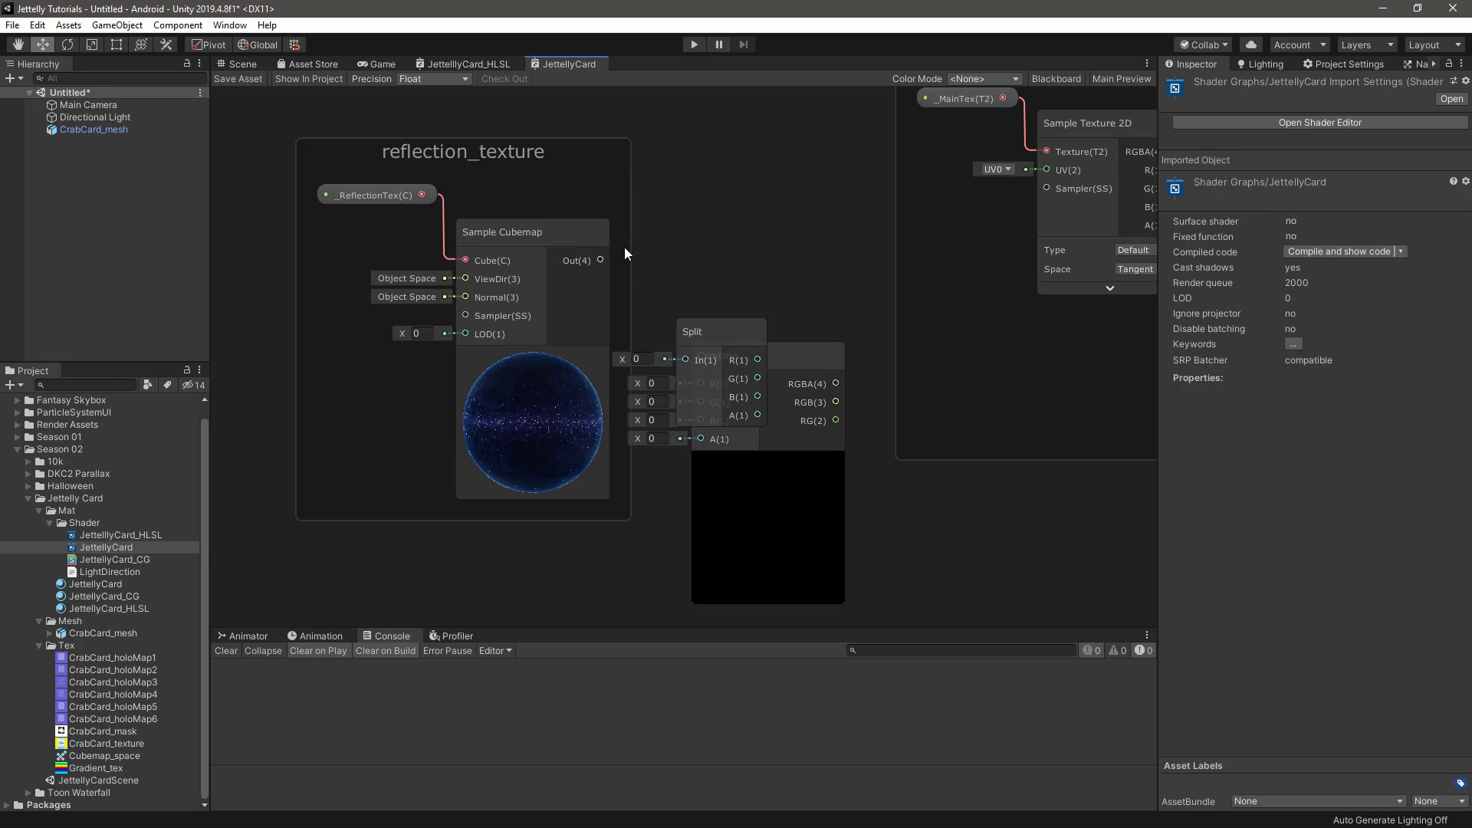
left_click_drag(600, 260, 662, 296)
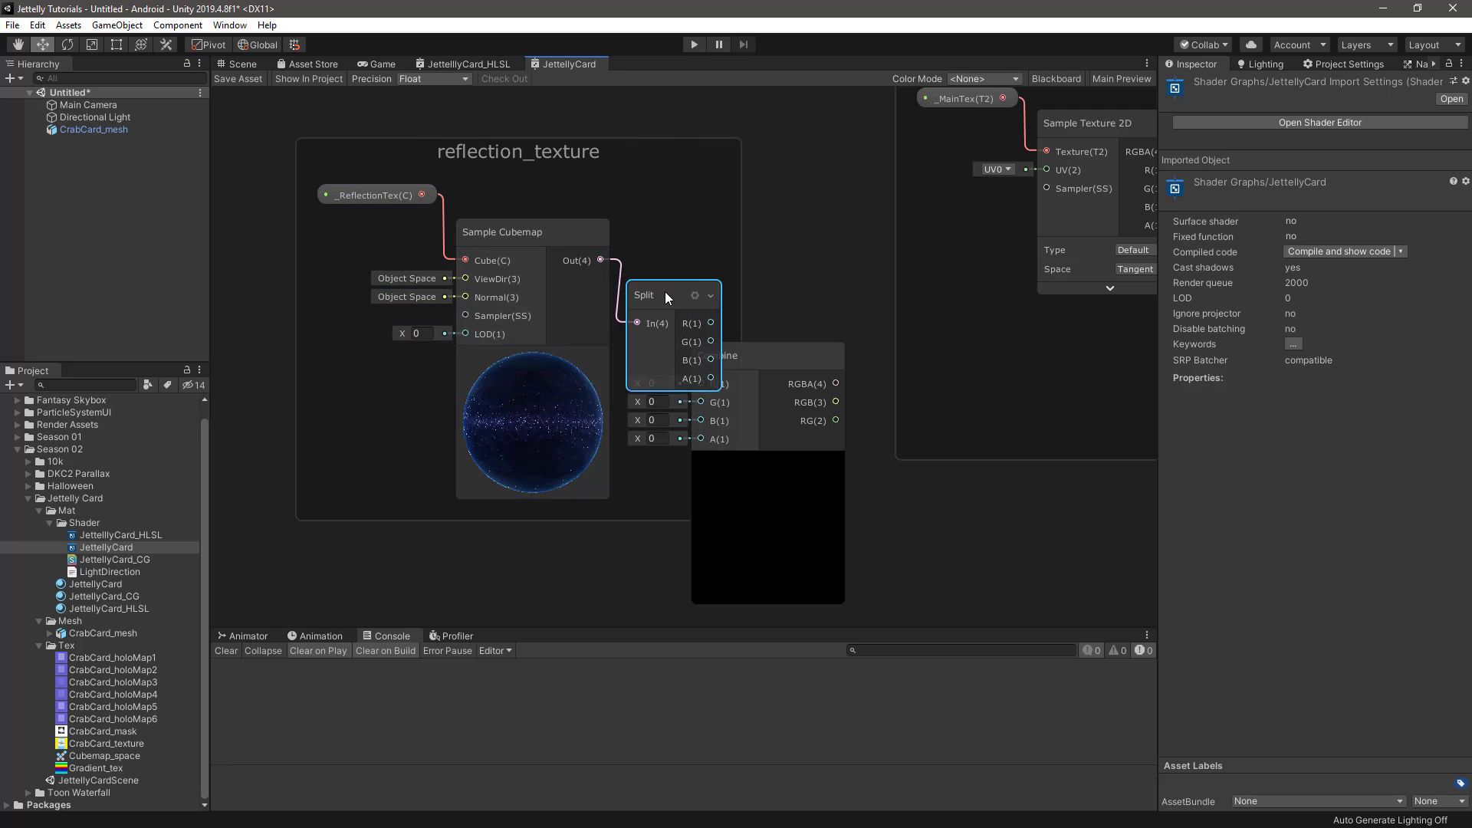
left_click_drag(773, 352, 828, 414)
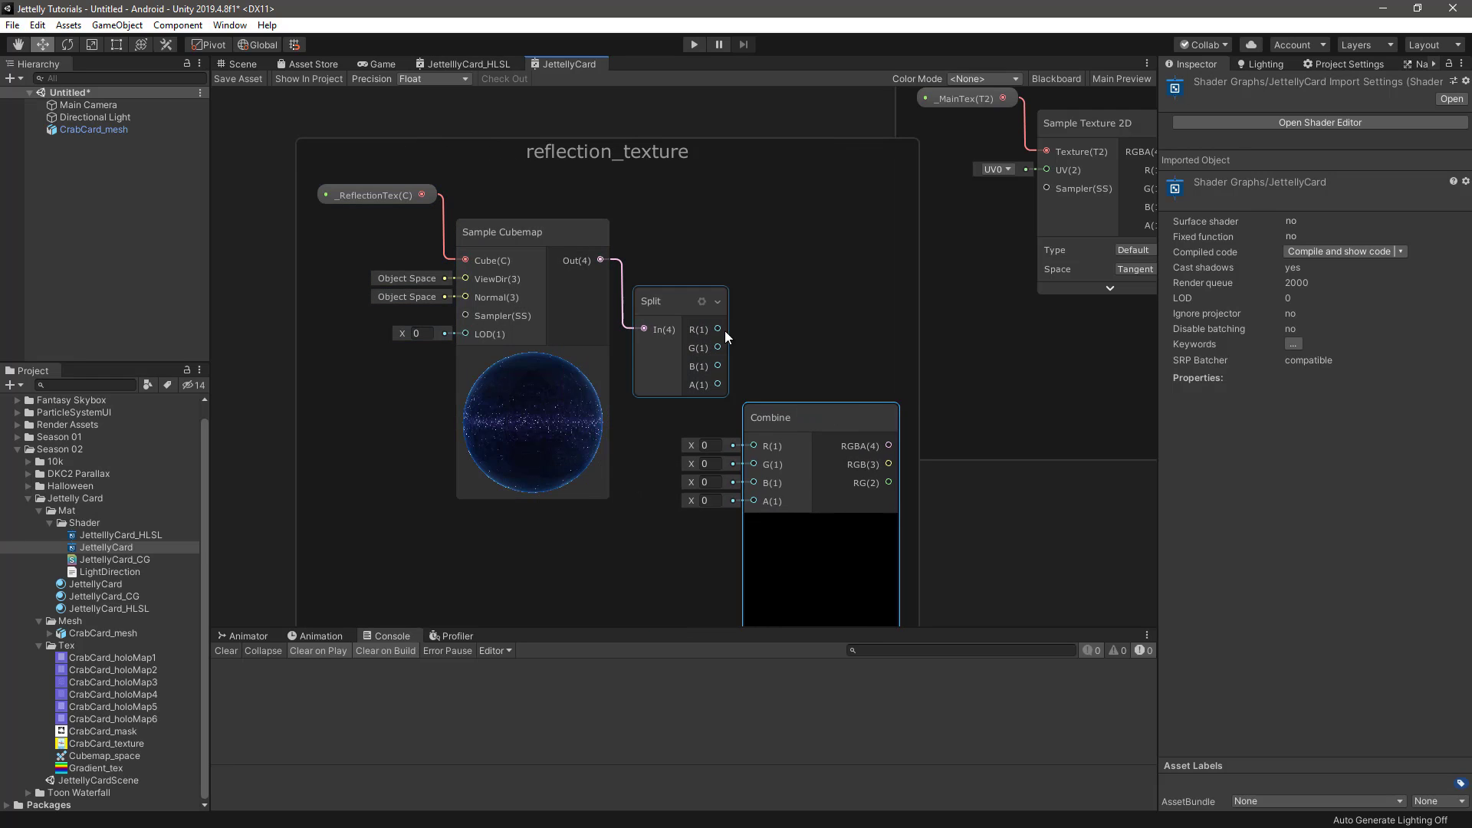
Connect the Split node's R, G, B and A outputs to the matching Combine inputs, and collapse the Sample Cubemap preview while tidying the nodes
left_click_drag(719, 329, 751, 463)
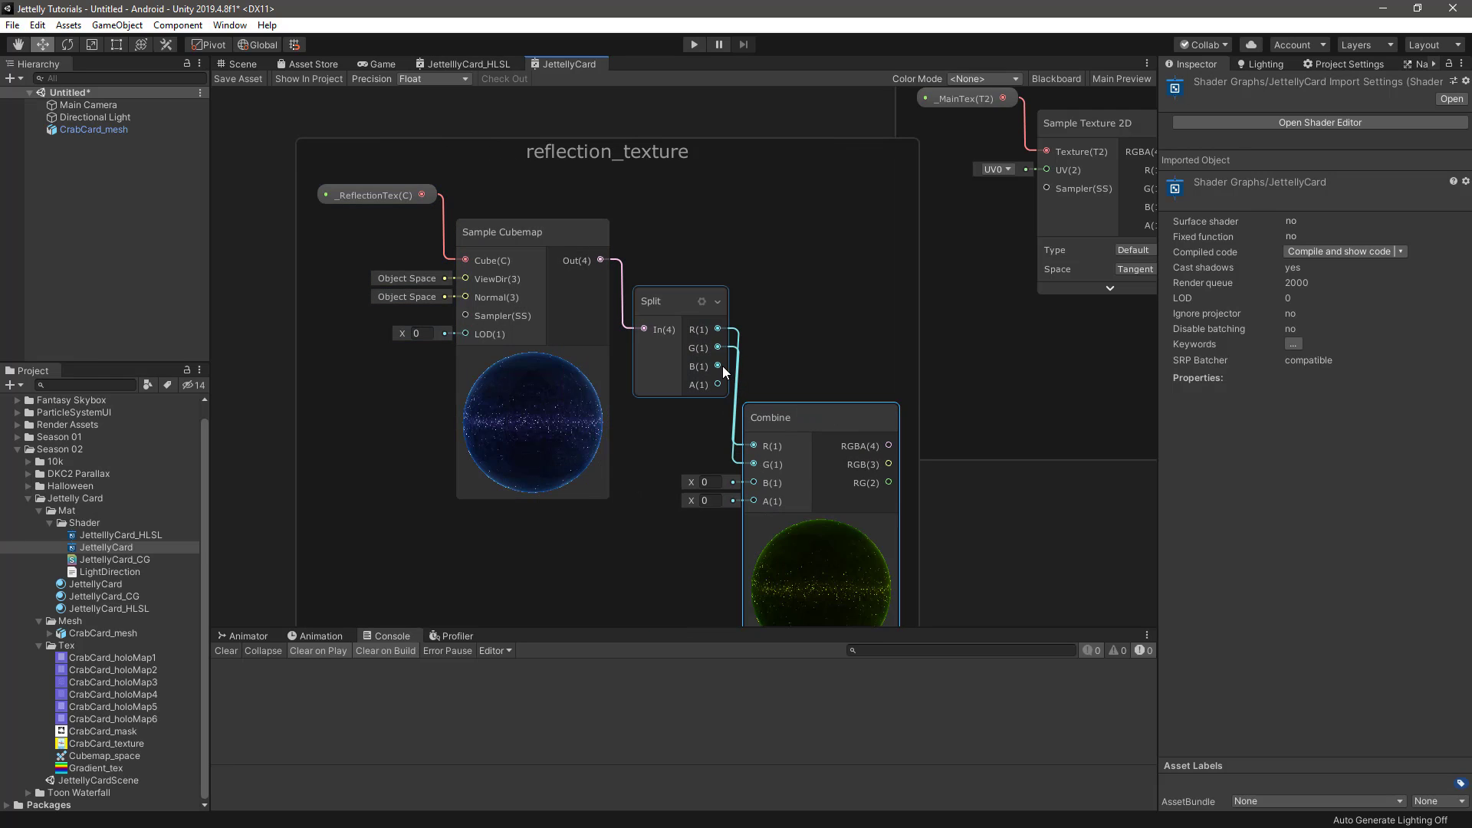
left_click_drag(718, 366, 751, 500)
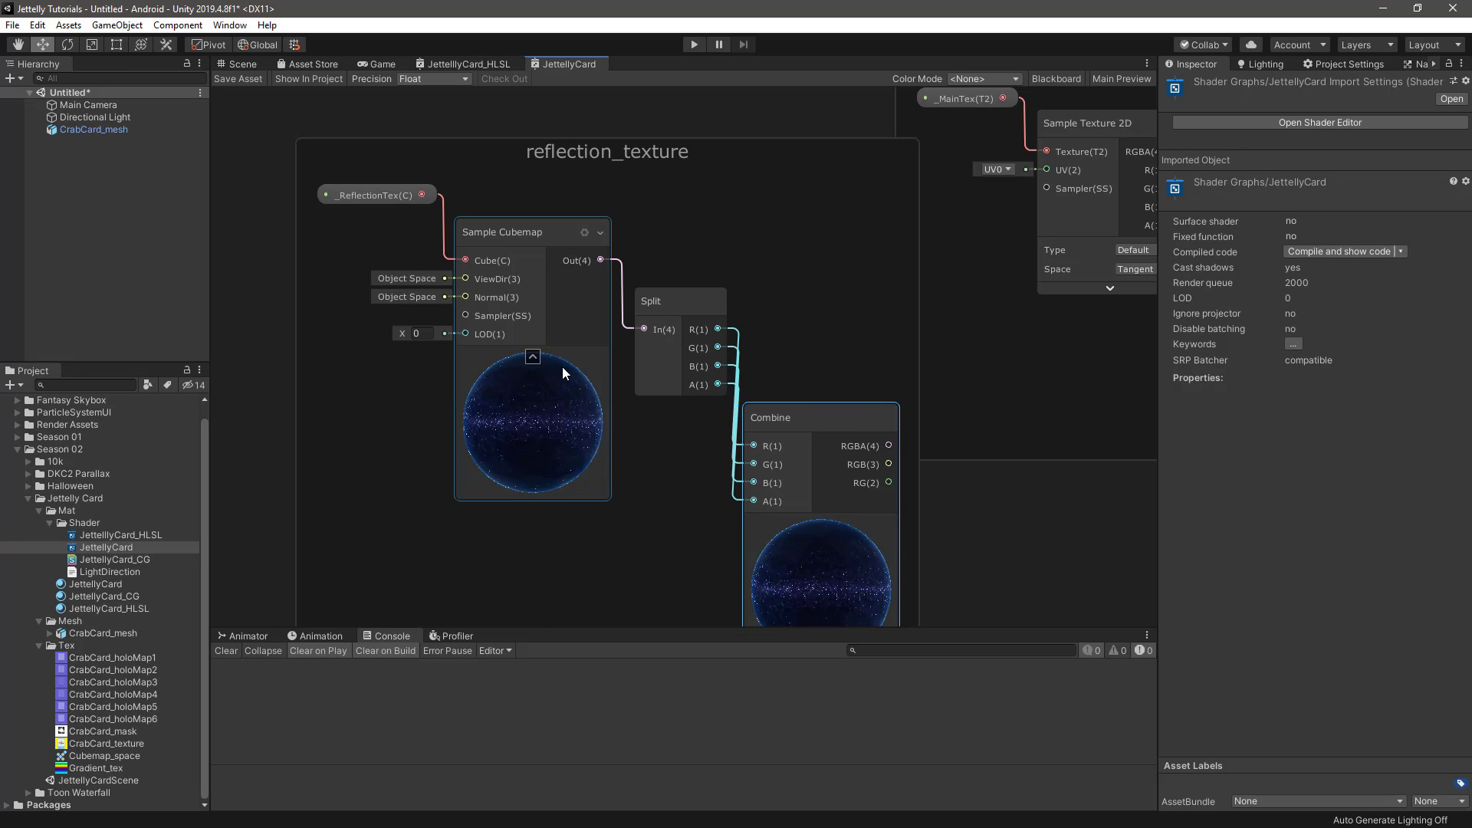
left_click(533, 355)
left_click_drag(676, 302, 655, 314)
left_click_drag(820, 427, 804, 398)
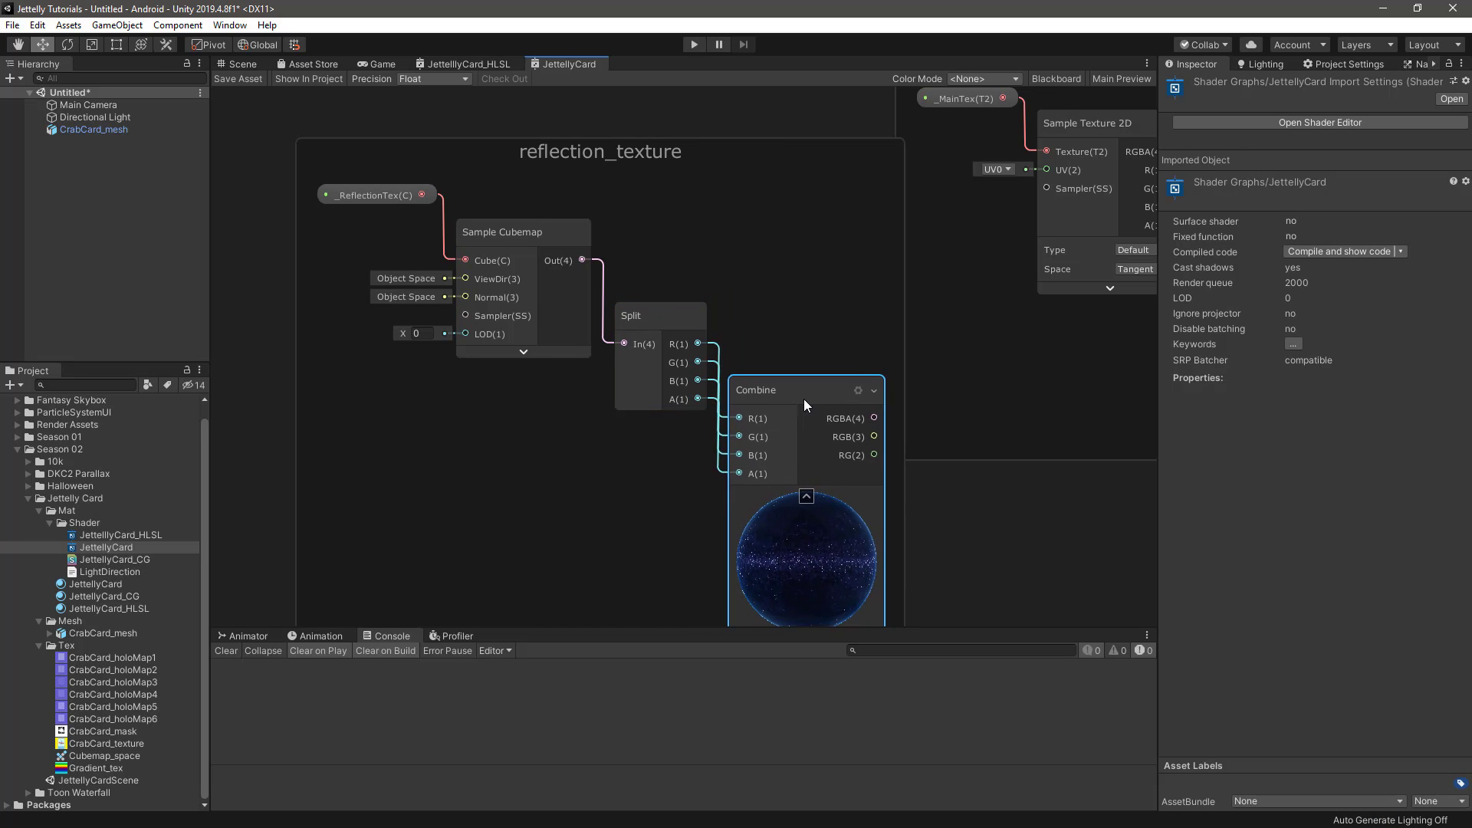
Move the whole reflection_texture group clear of the main_texture group
scroll(805, 398, "down", 4)
left_click(631, 214)
left_click_drag(633, 214, 628, 213)
middle_click_drag(894, 332, 786, 334)
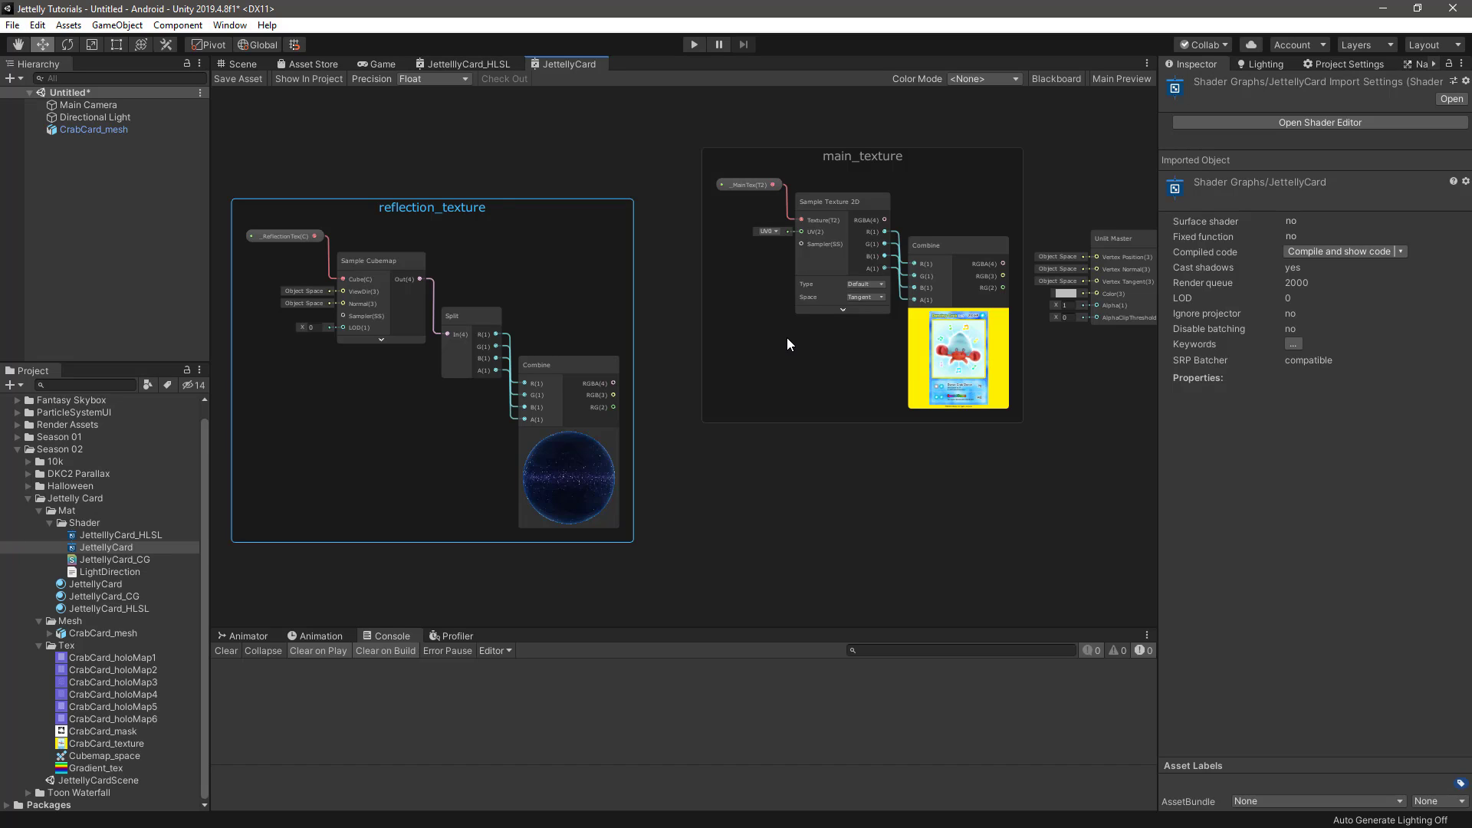
Show the Blackboard and add a Vector1 property named _ReflectionDepth
left_click(1054, 79)
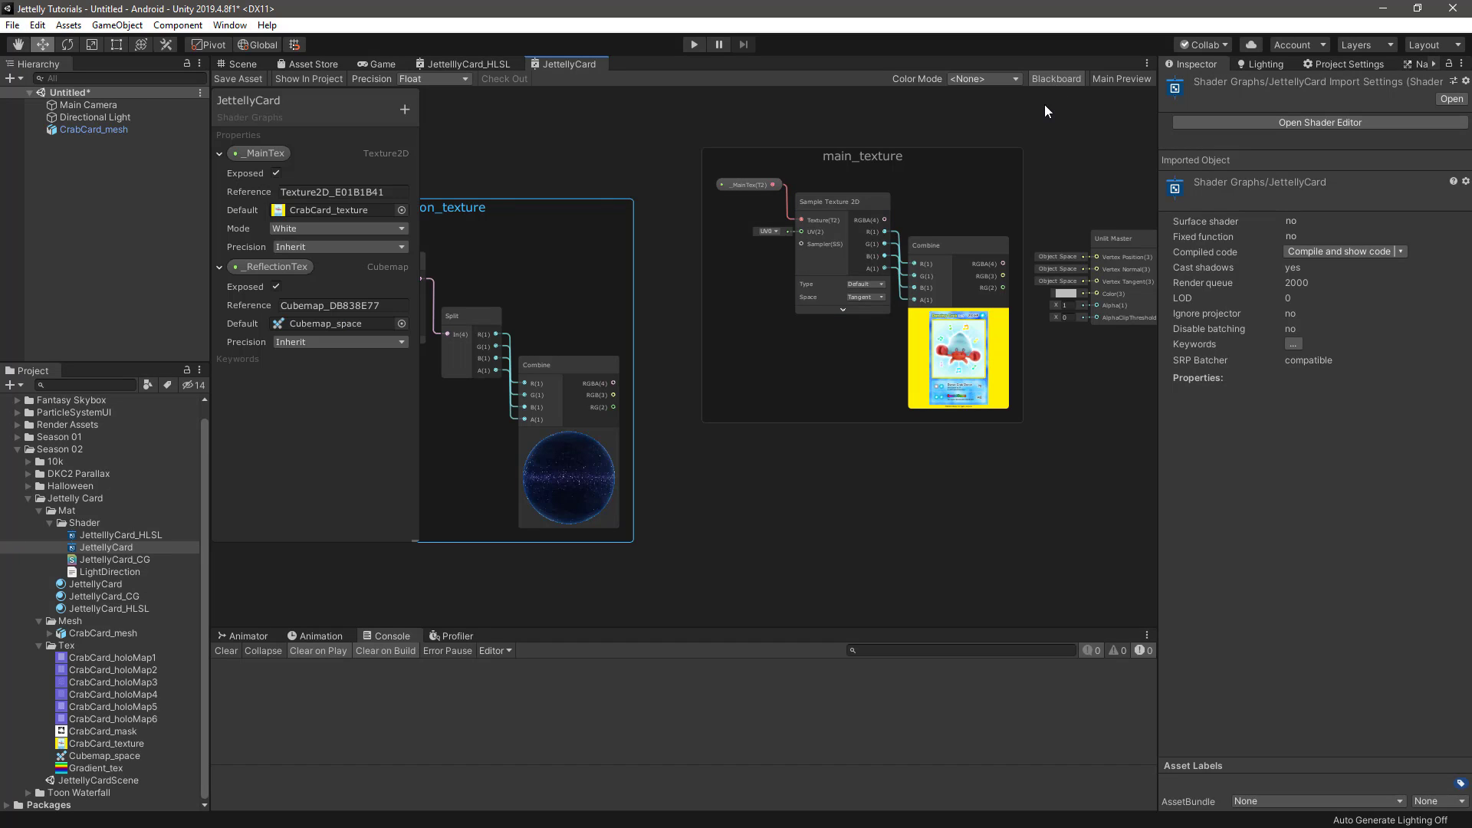
left_click(407, 109)
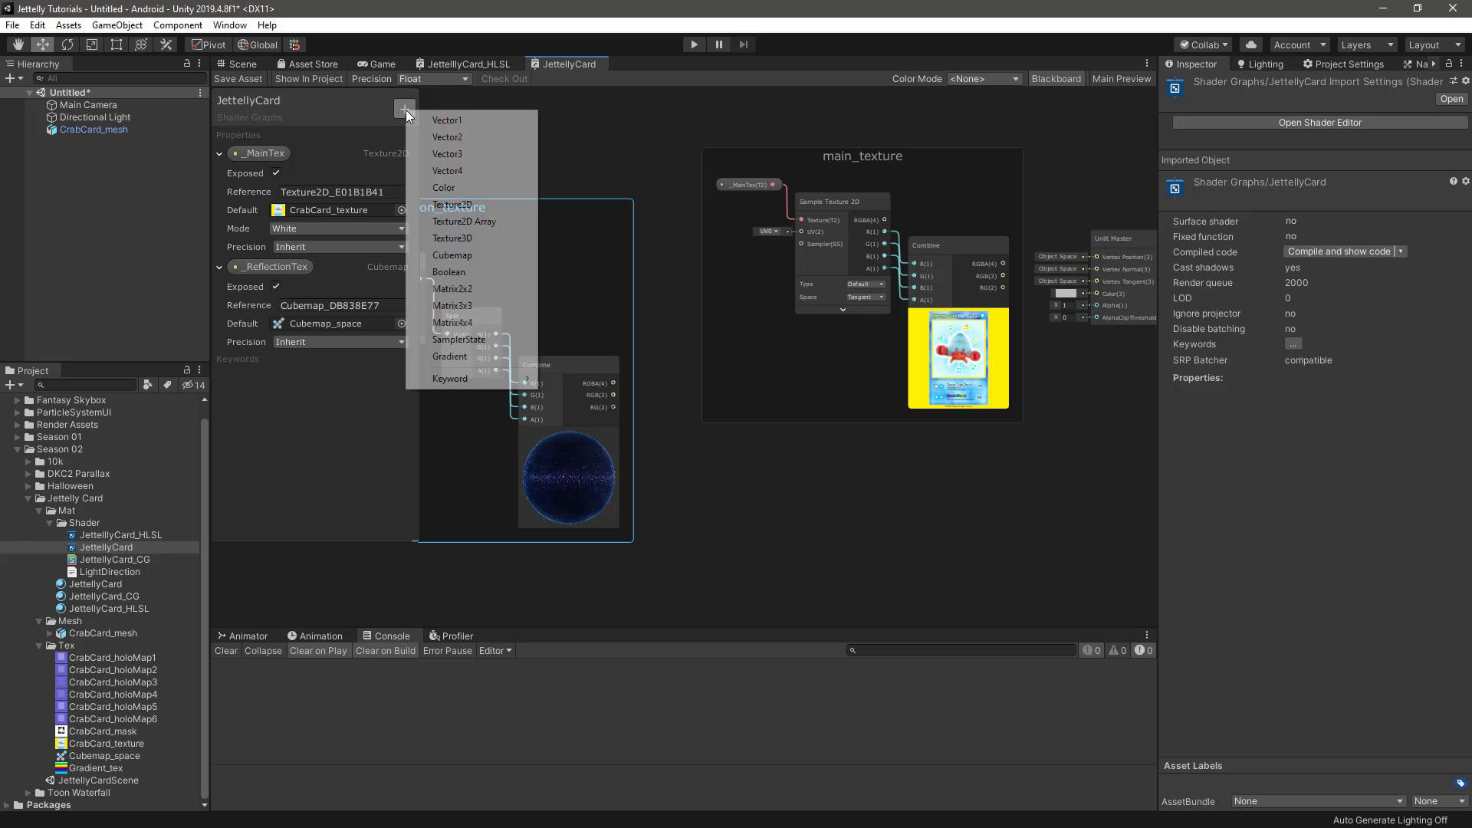
left_click(463, 119)
type("_Re")
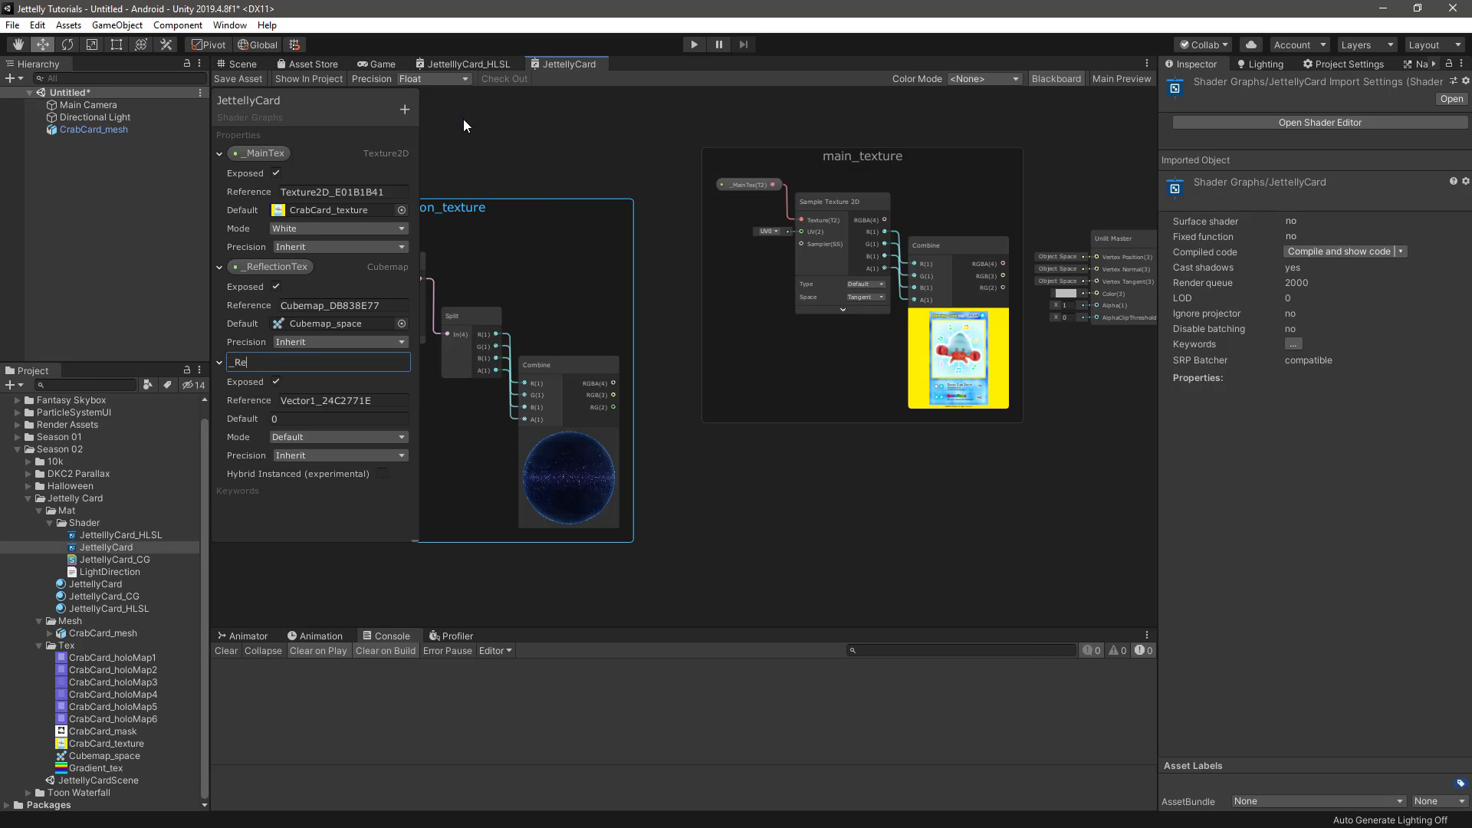
type("flectionDepth")
key("Return")
Set the _ReflectionDepth property to Slider mode with a default of 0.2
left_click(298, 438)
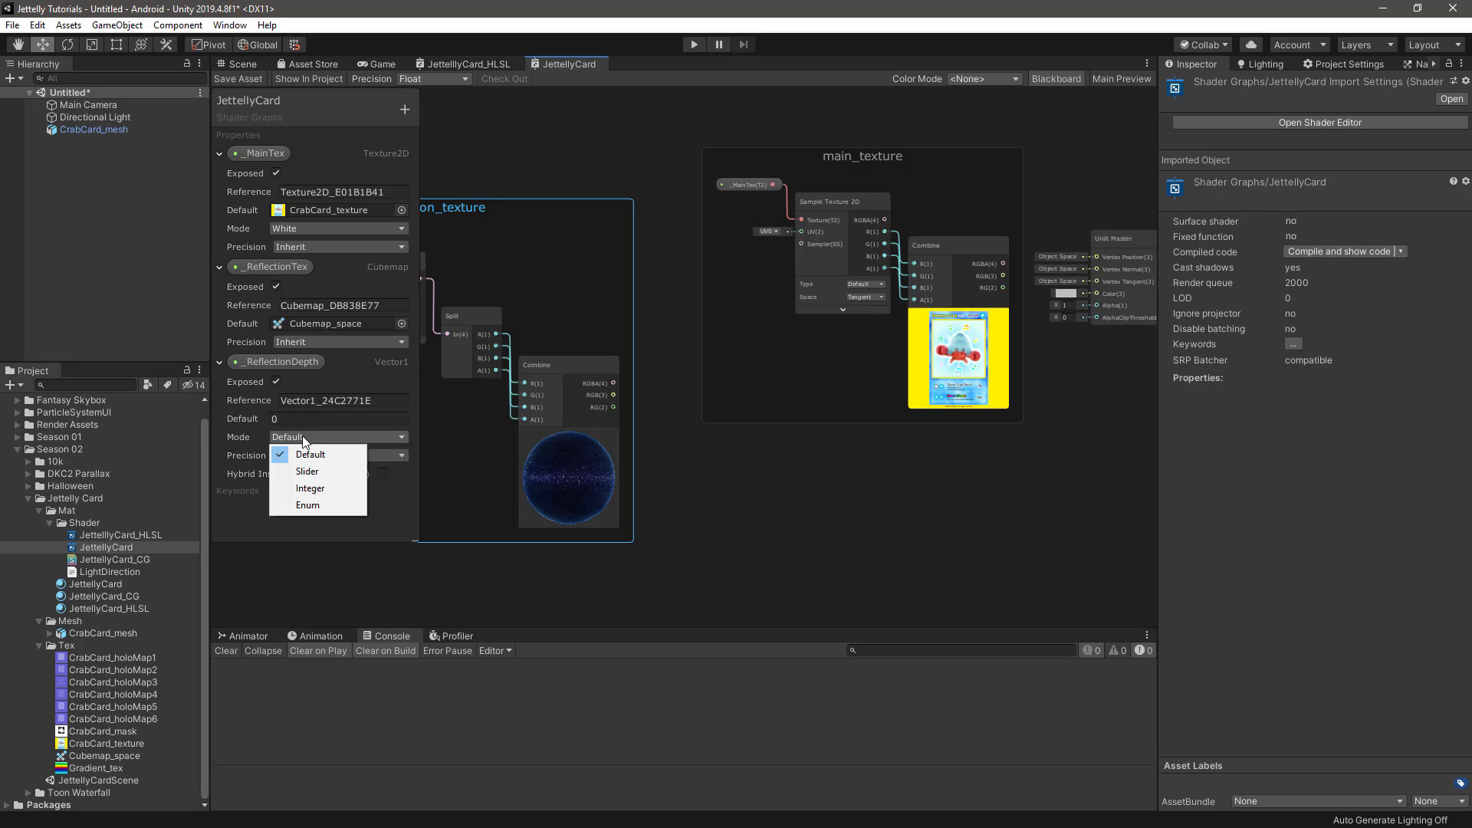
left_click(320, 471)
left_click(296, 419)
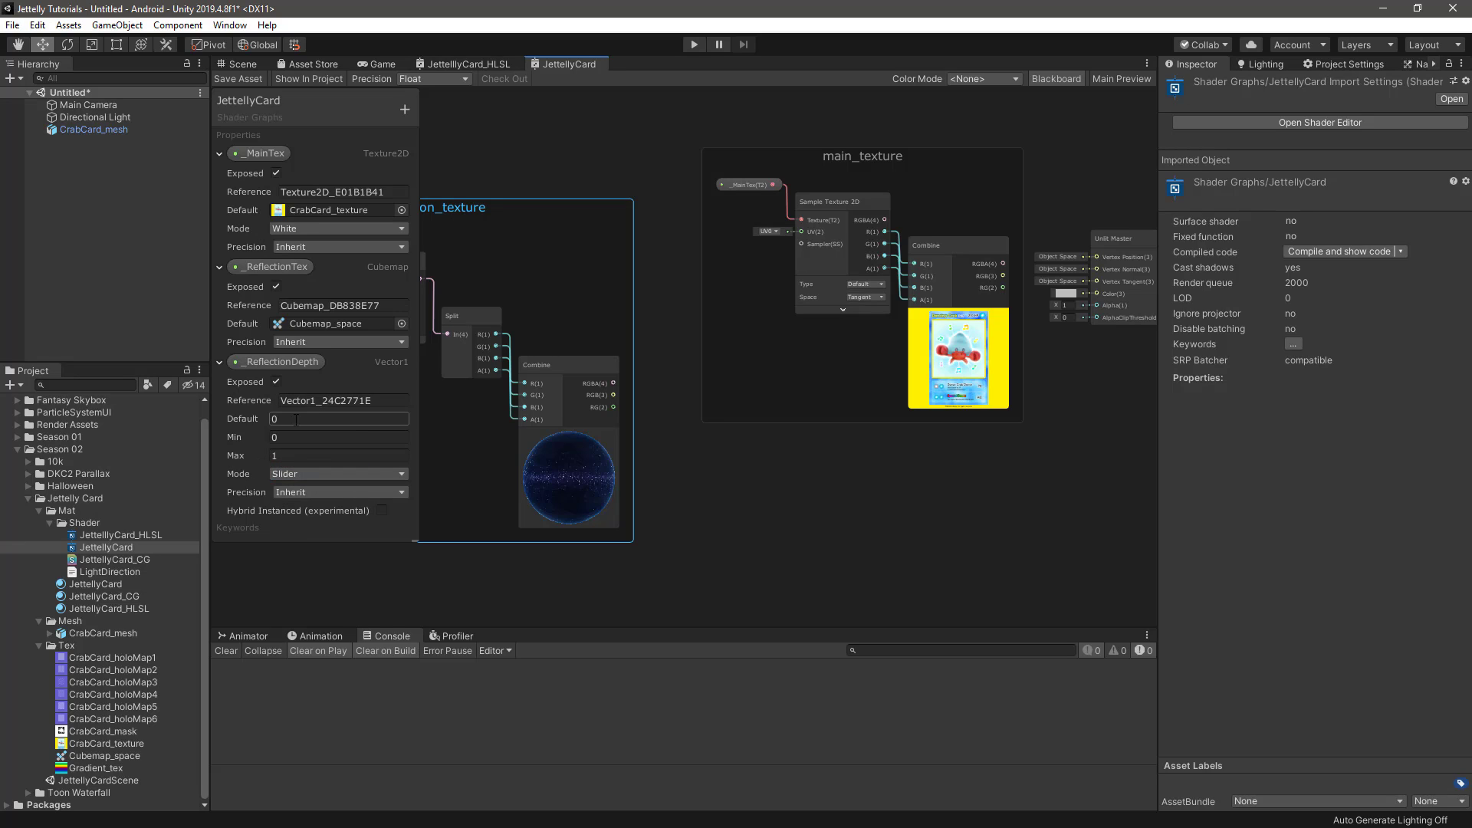
type("0.2")
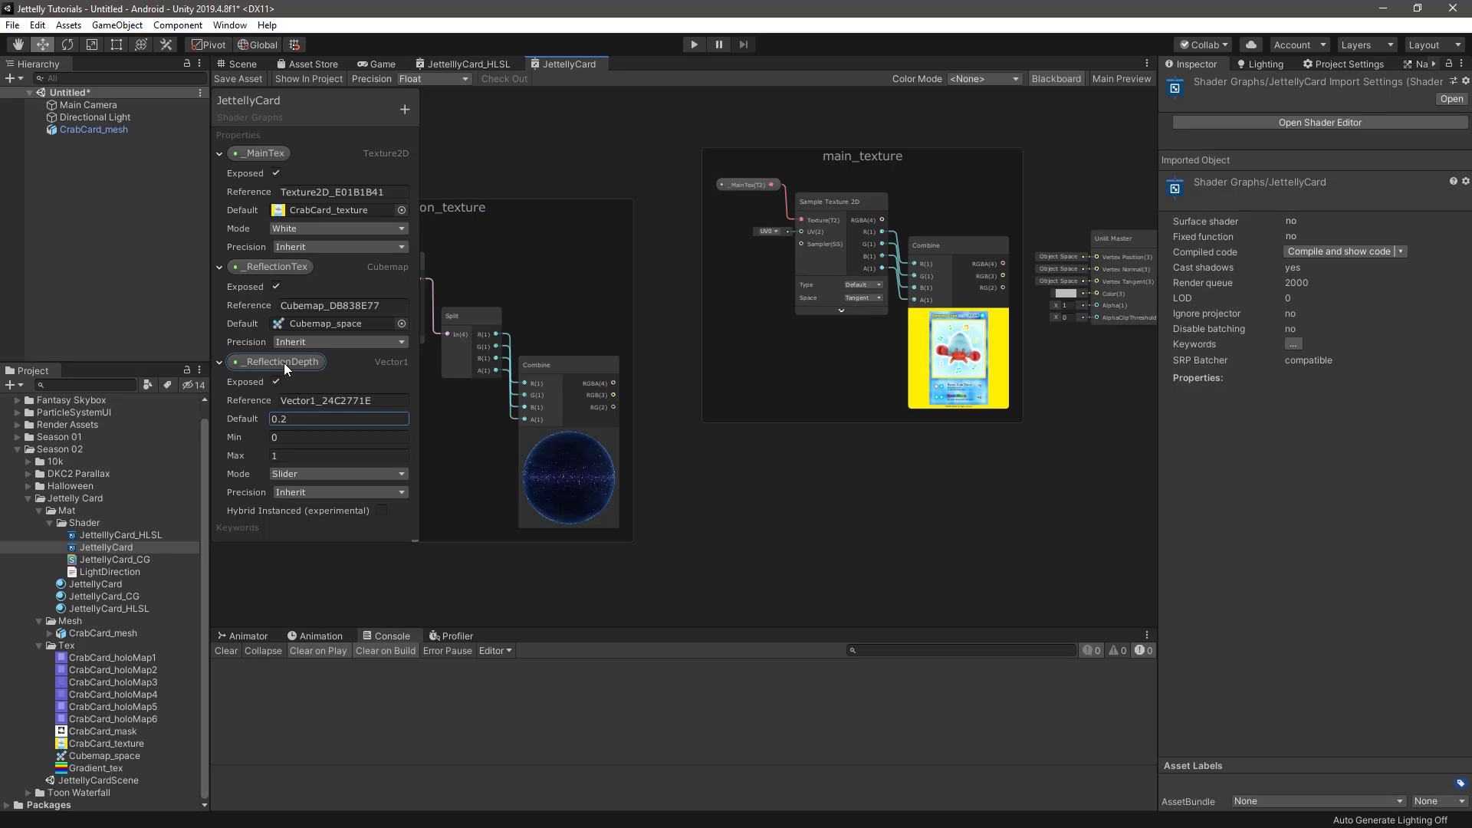
Place _ReflectionDepth as a node below the main_texture group and hide the Blackboard
left_click_drag(273, 360, 673, 495)
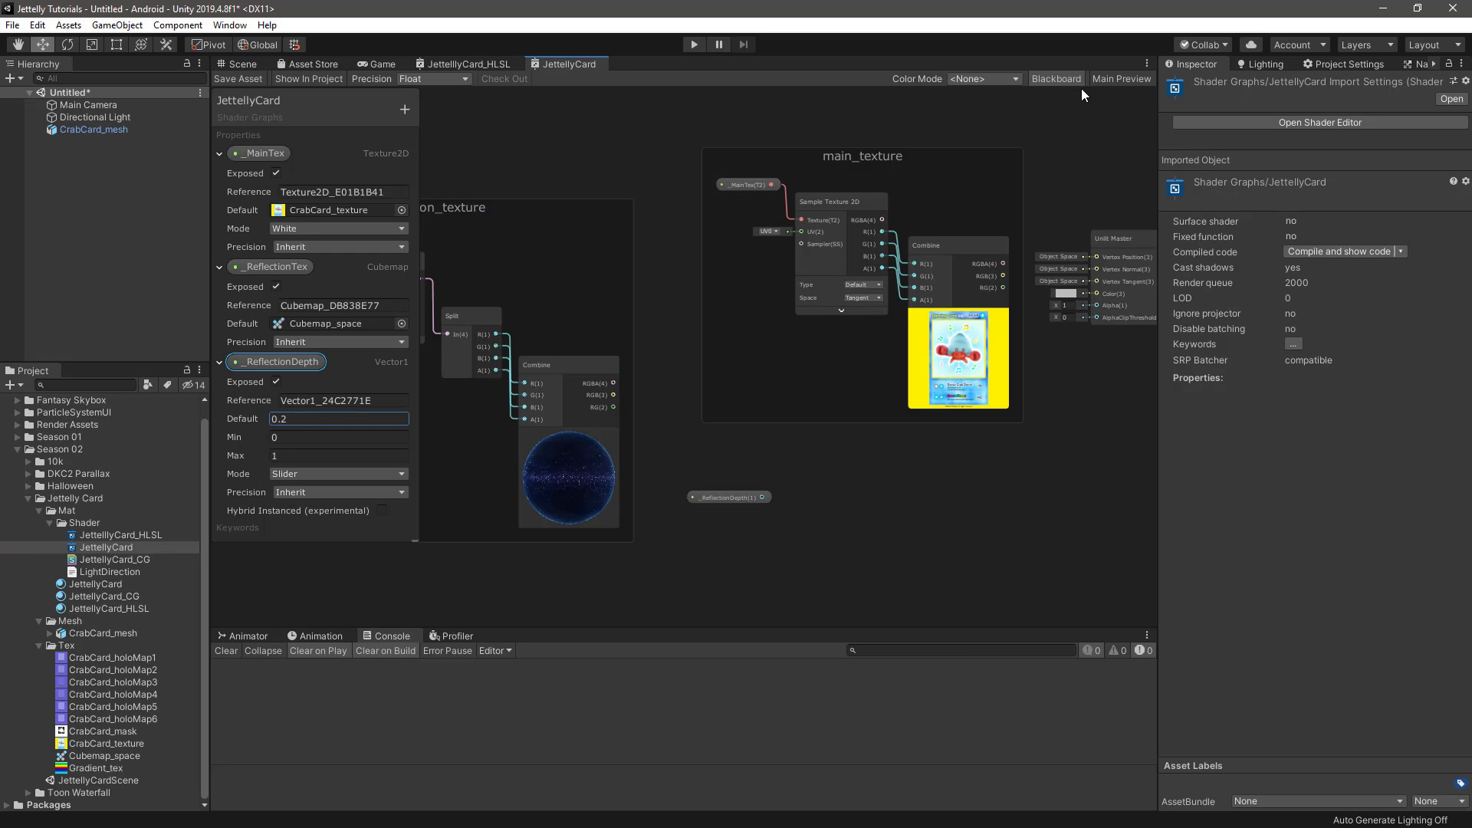
left_click(1049, 82)
middle_click_drag(736, 401, 866, 264)
scroll(866, 264, "up", 2)
left_click_drag(807, 394, 775, 441)
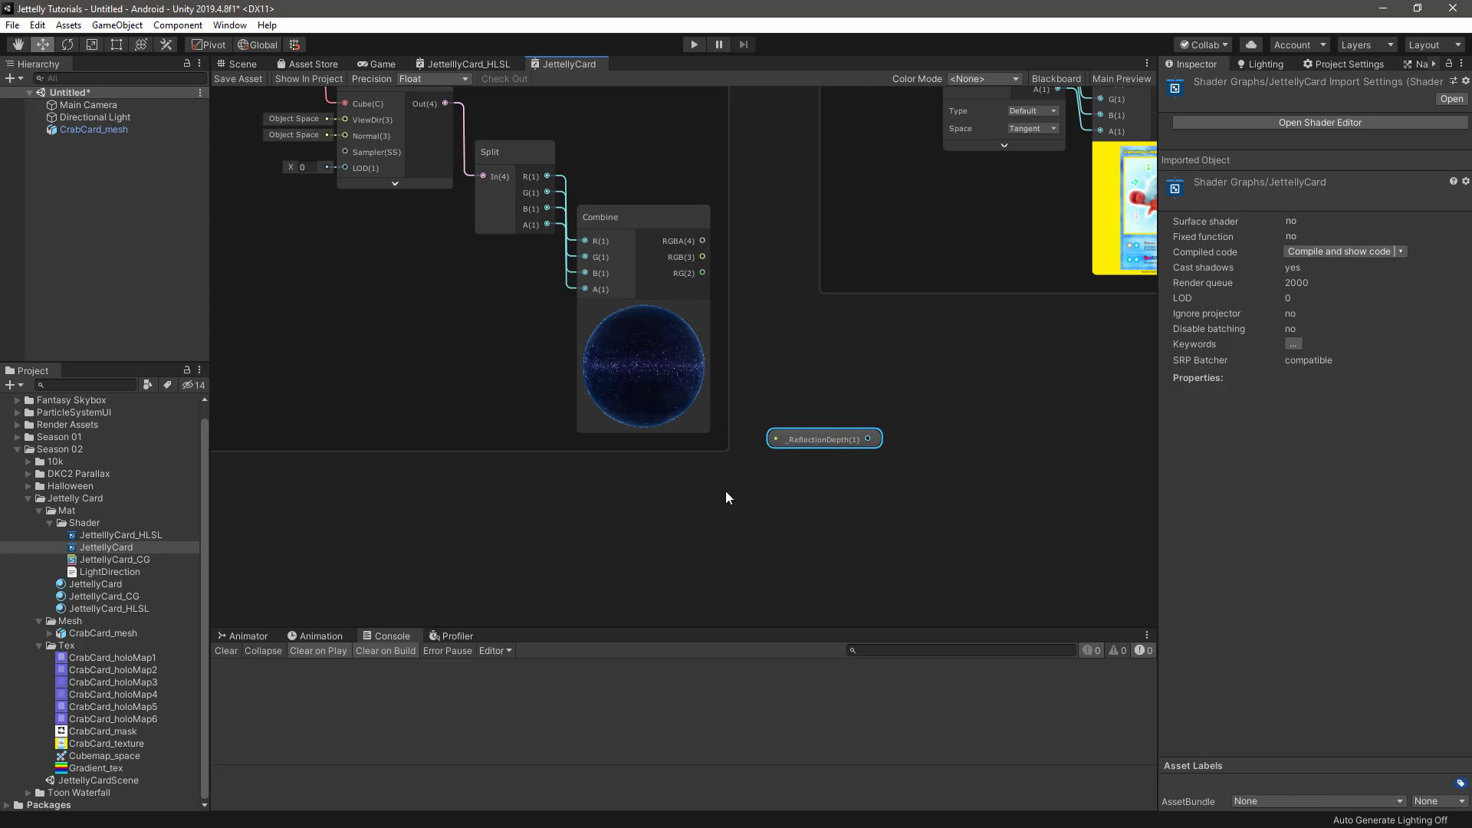
Add a Multiply node beside the reflection_texture group and connect that group's Combine RGB output to its A input
key("Delete")
key("space")
type("multiply")
key("Return")
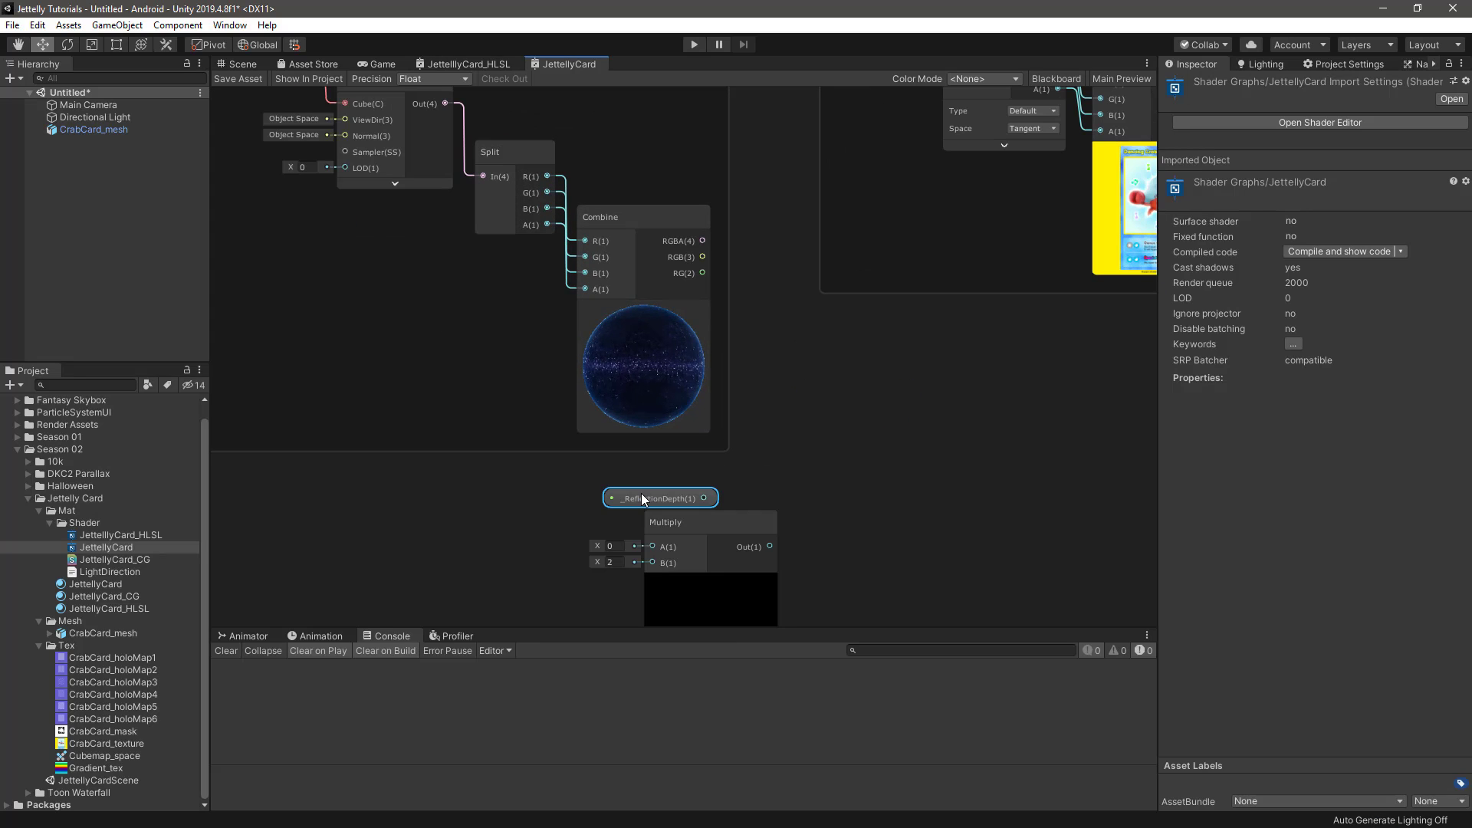
left_click_drag(678, 519, 804, 381)
scroll(752, 319, "up", 1)
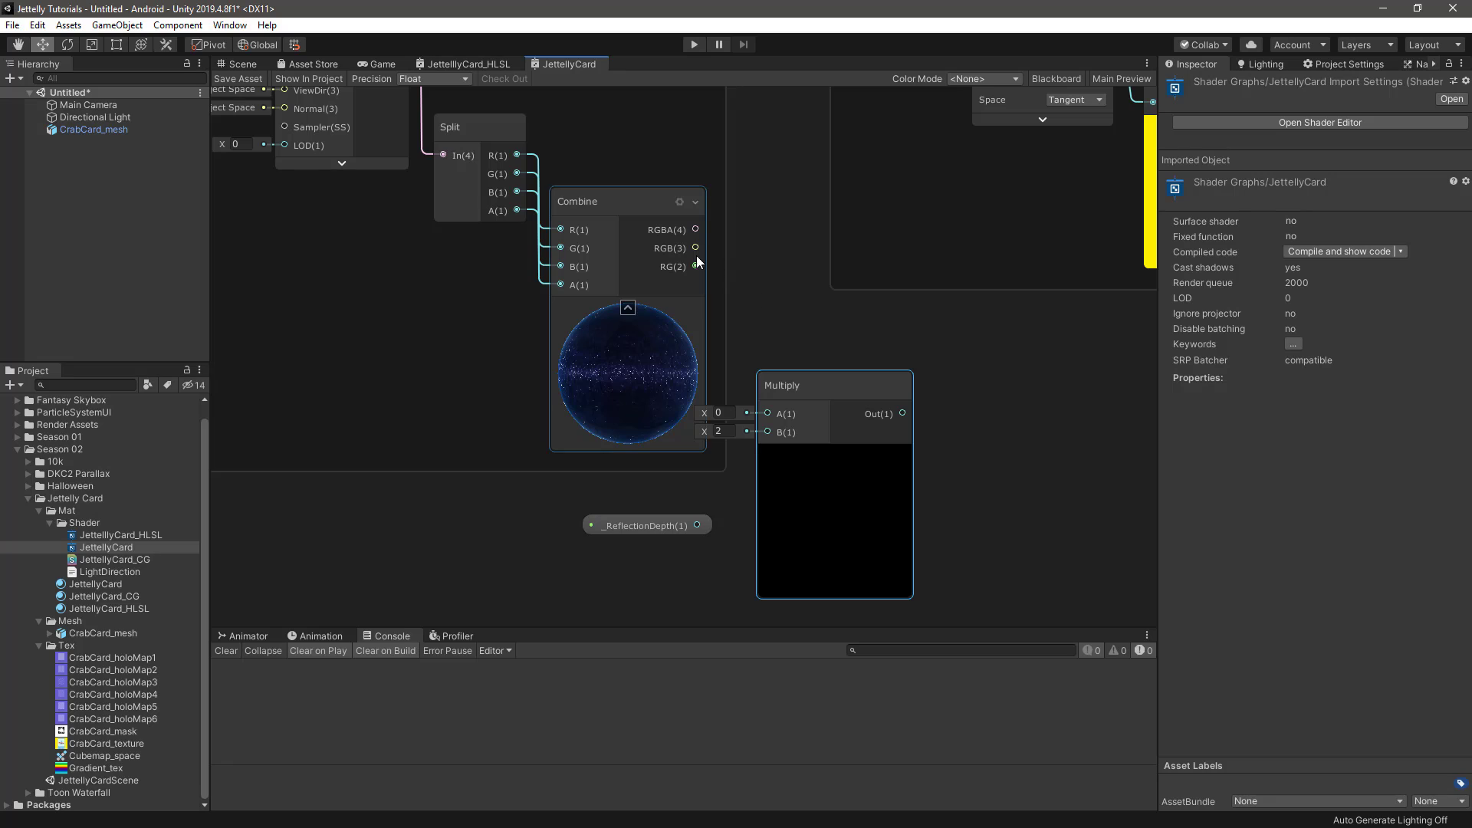
left_click_drag(696, 250, 768, 414)
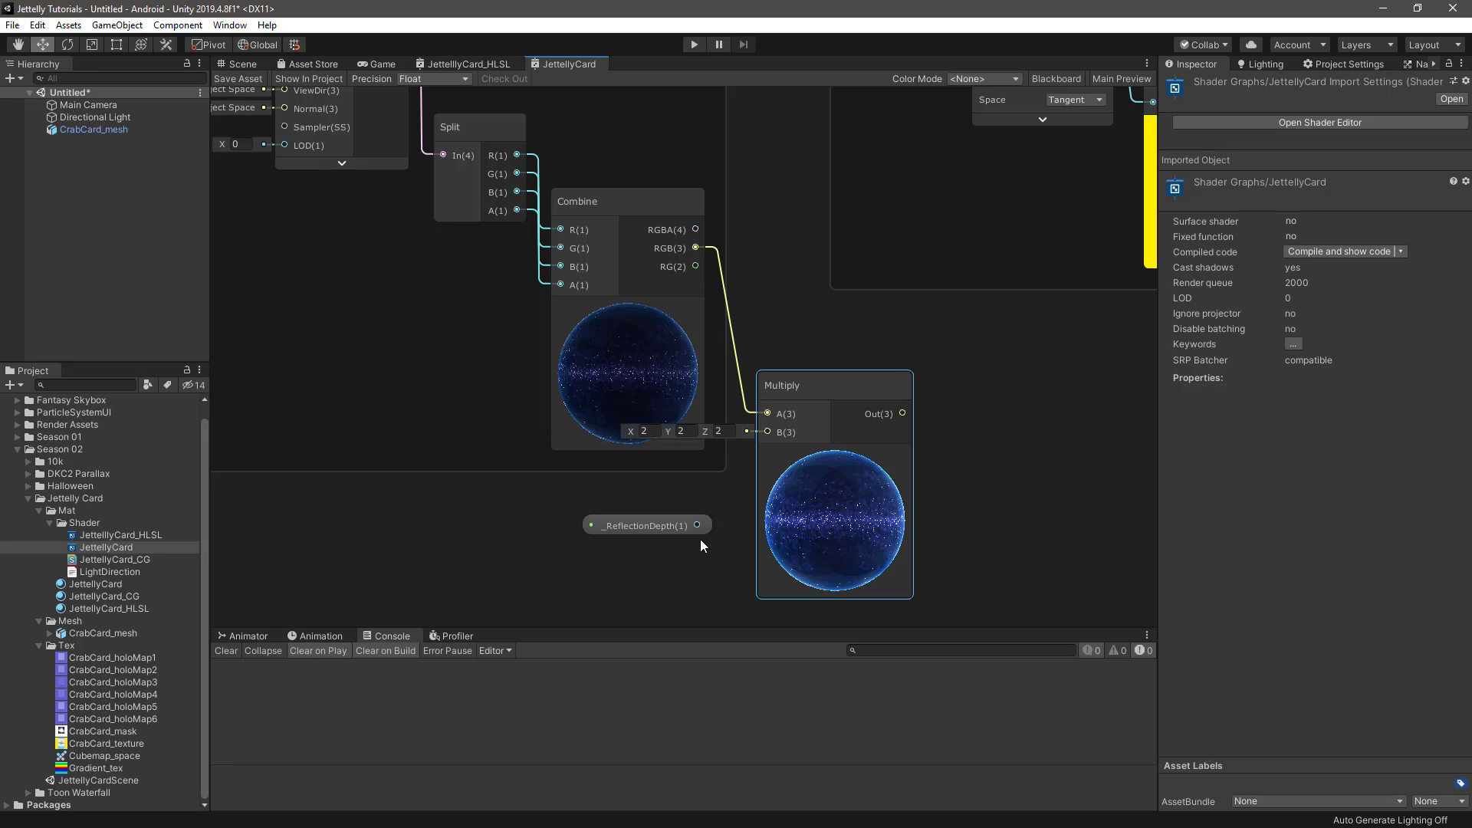
Connect _ReflectionDepth to the Multiply node's B input and collapse the preview of the reflection_texture group's Combine node
left_click_drag(697, 525, 767, 431)
mouse_move(808, 381)
left_mouse_down()
mouse_move(676, 363)
mouse_move(795, 368)
left_mouse_up()
left_click(627, 307)
left_click_drag(632, 522, 522, 477)
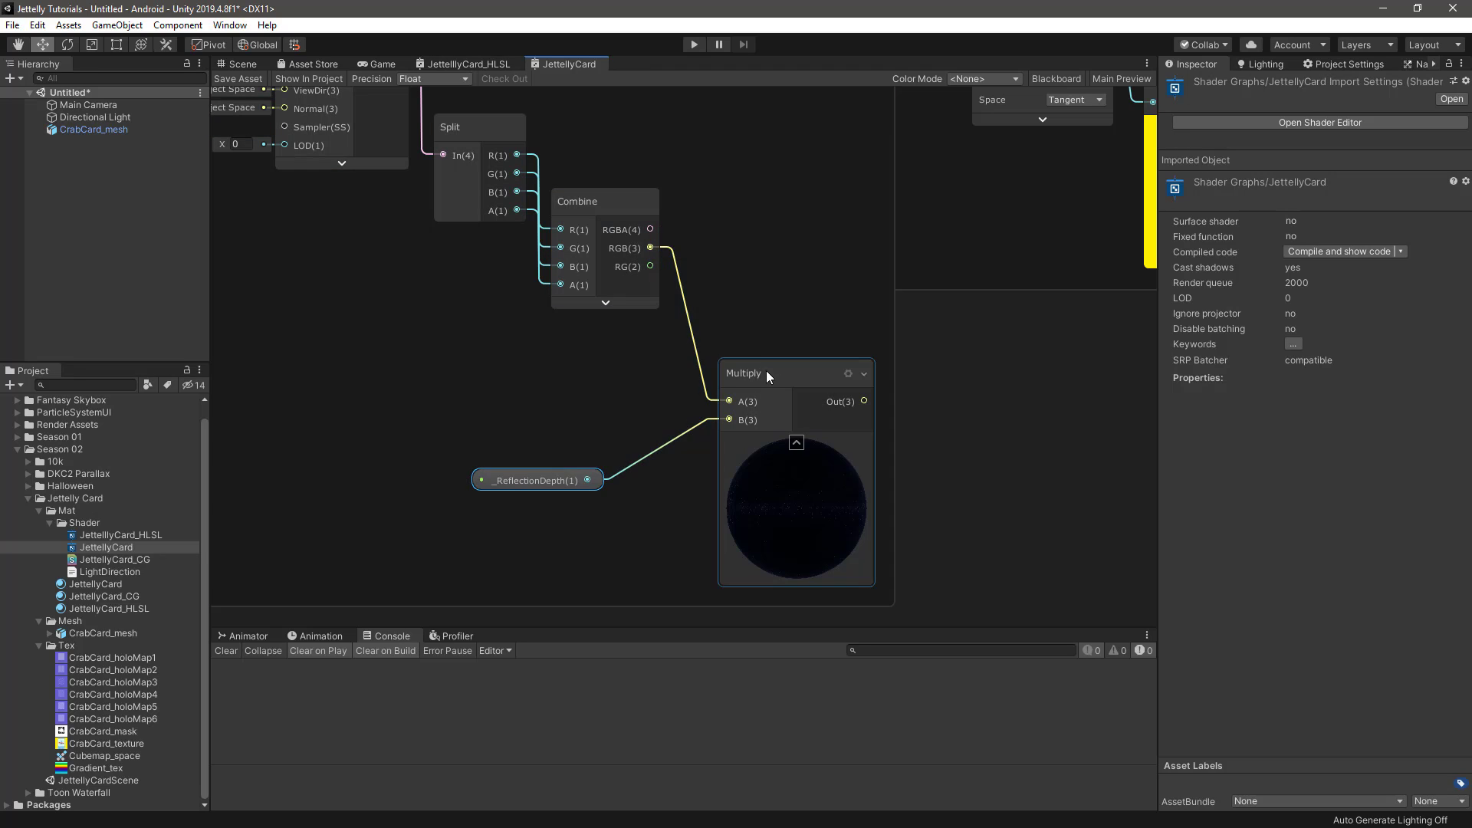
Arrange the Multiply and _ReflectionDepth nodes compactly below the Combine node inside the reflection_texture group
left_click_drag(766, 371, 724, 326)
left_click_drag(531, 486, 591, 442)
left_click_drag(715, 340, 721, 342)
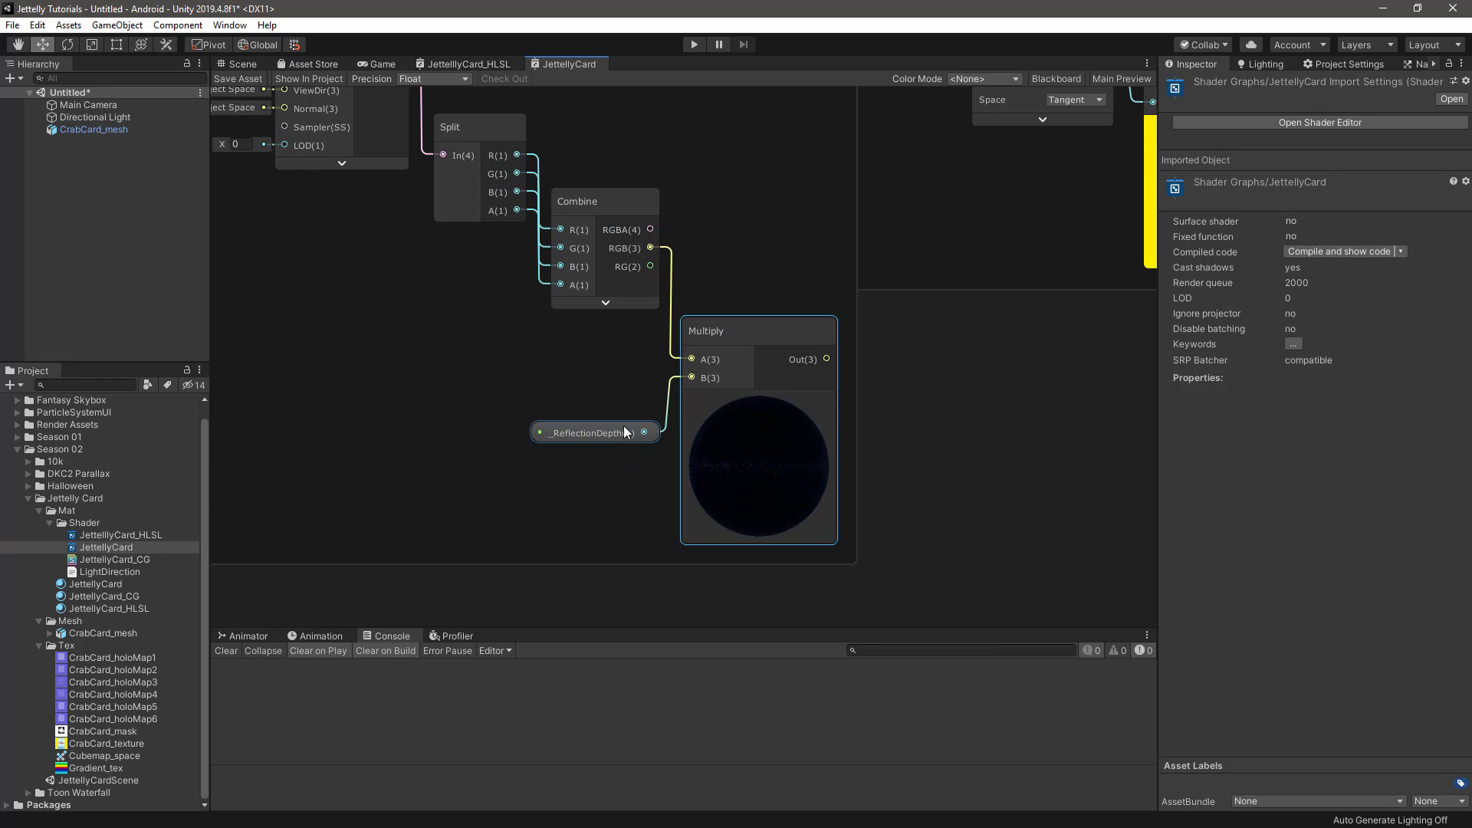
left_click(599, 433)
middle_click_drag(771, 393, 747, 437)
left_click(745, 439)
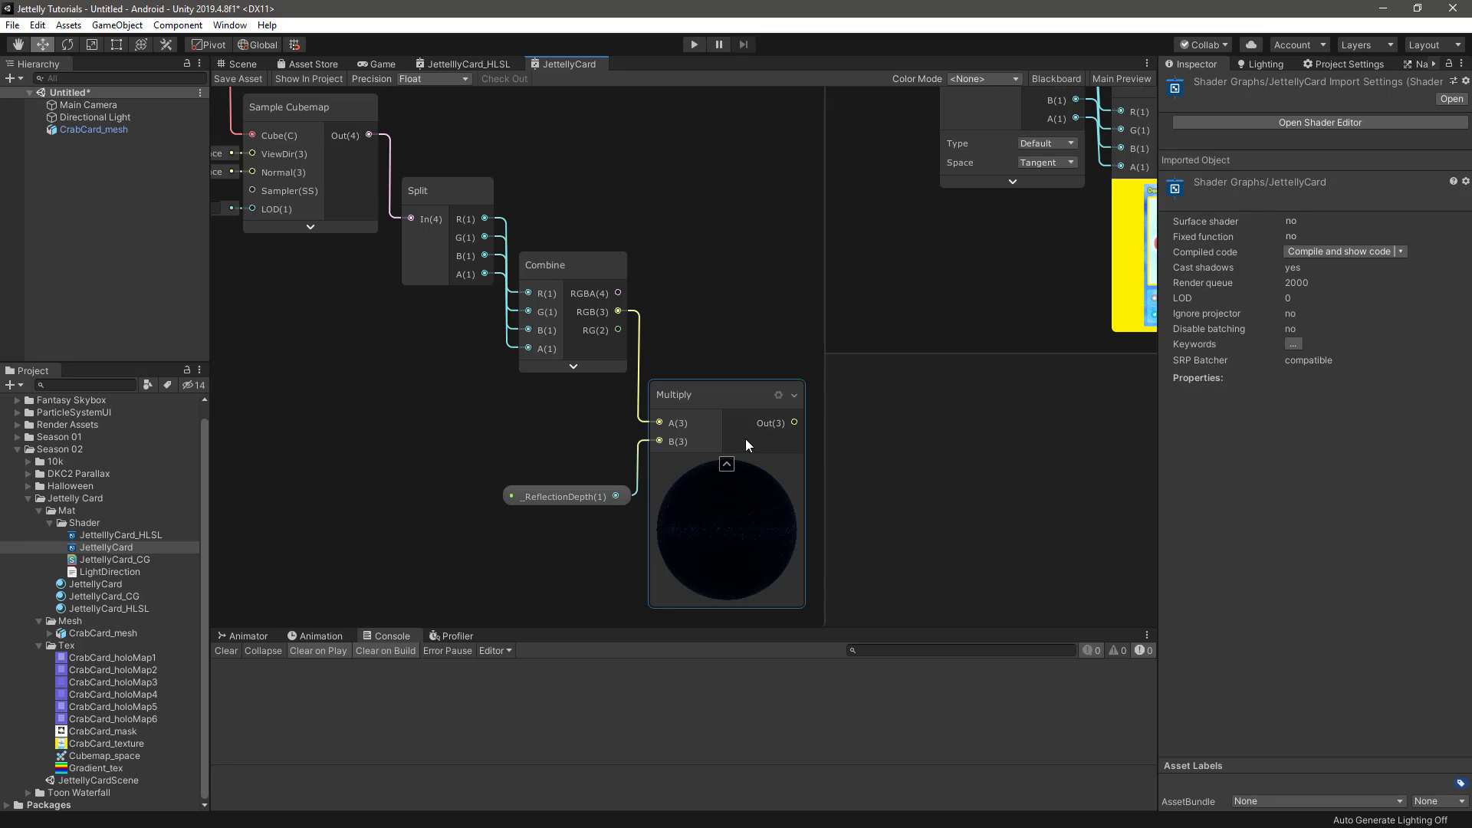
Move the main_texture group directly above the reflection_texture group
left_click(946, 381)
scroll(775, 491, "down", 6)
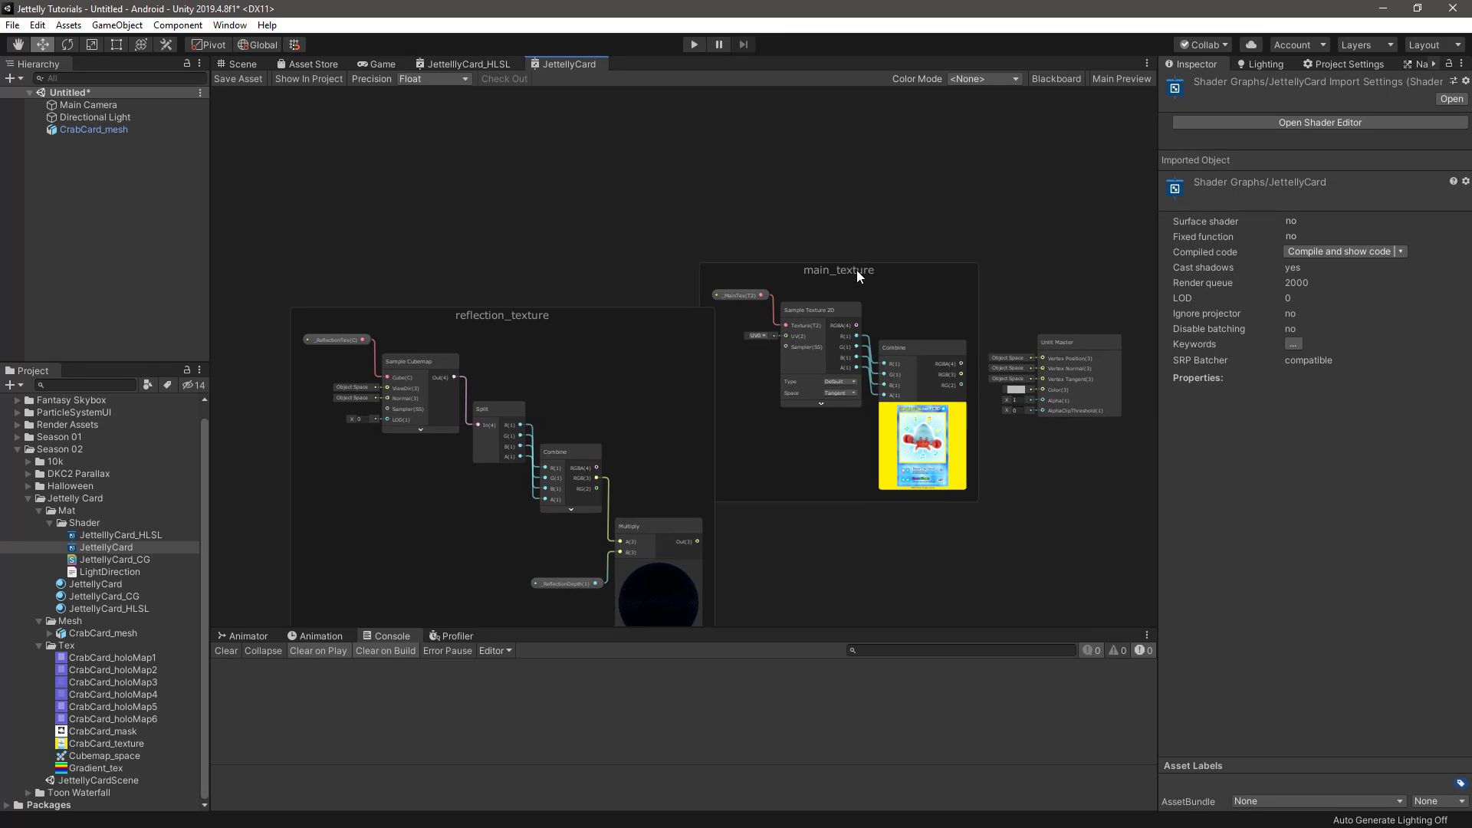
left_click_drag(857, 270, 587, 214)
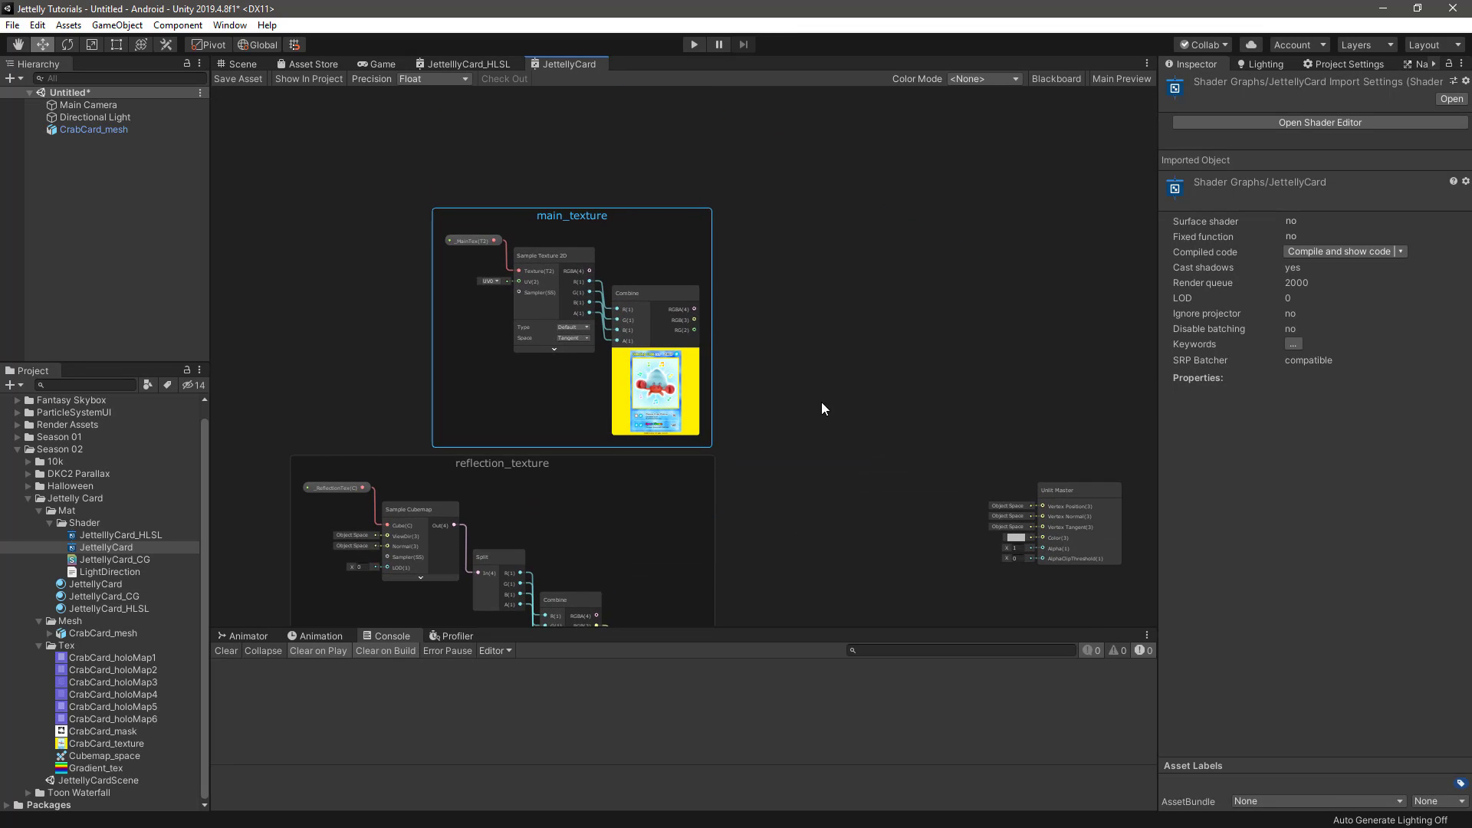
Create an Add node between the texture groups and the Unlit Master, and put it in a group named render
left_click(795, 385)
middle_click_drag(806, 483, 792, 355)
key("space")
type("ad")
key("Return")
right_click(780, 332)
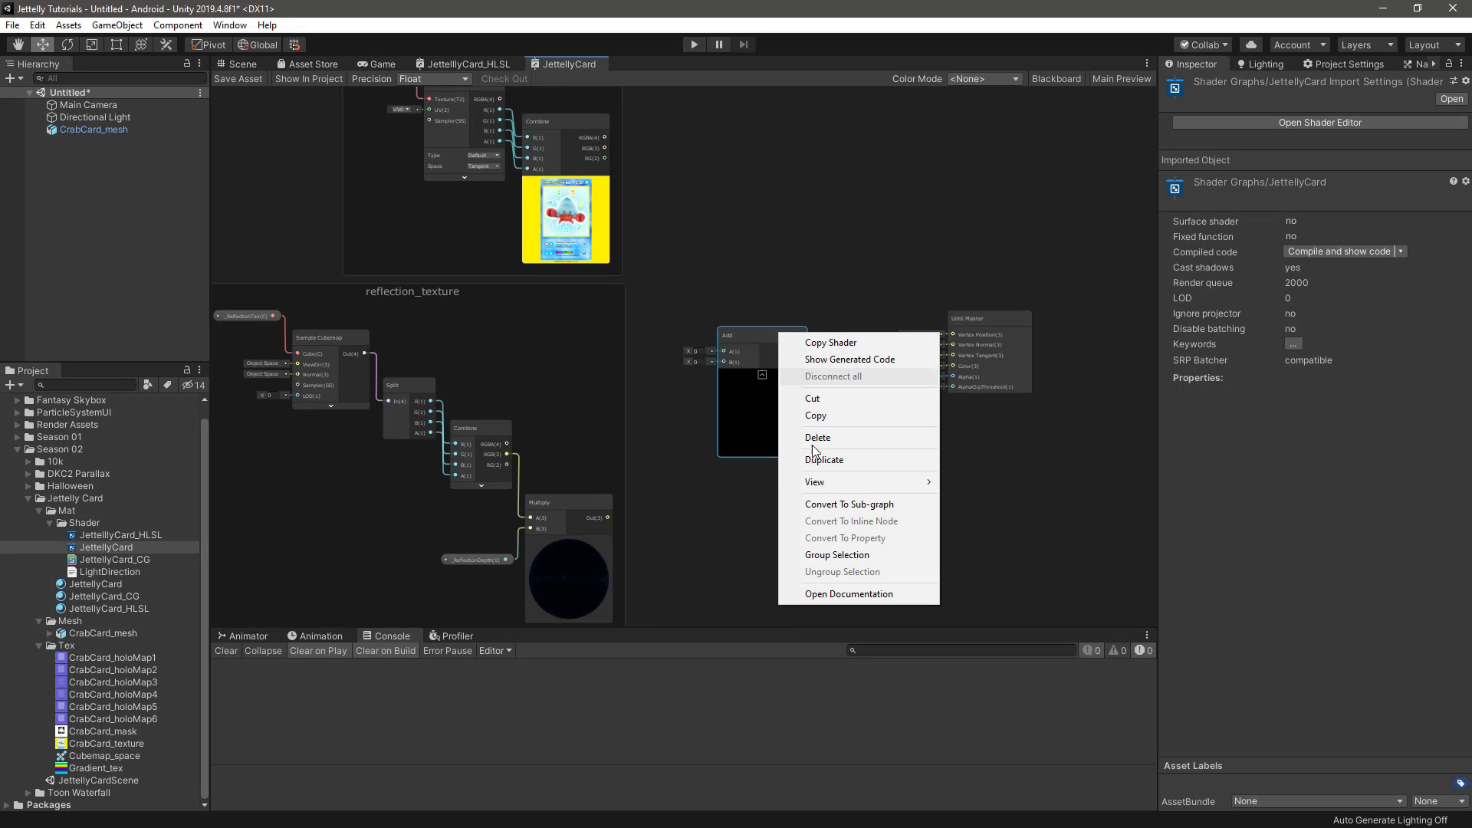
left_click(845, 556)
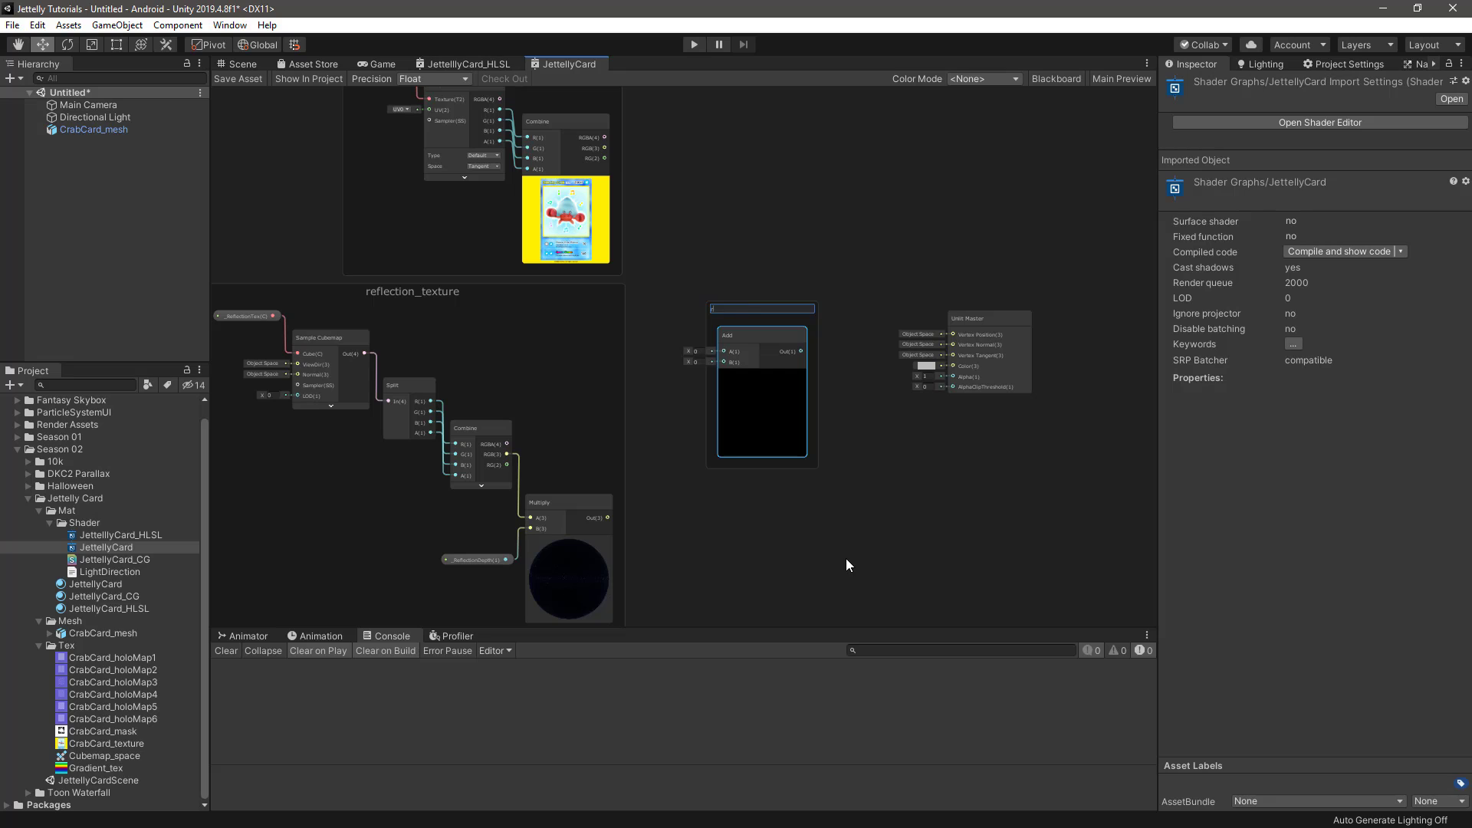
key("Return")
Connect main_texture's Combine RGB output to the Add node's A input and reflection_texture's Multiply output to its B input
scroll(705, 249, "up", 1)
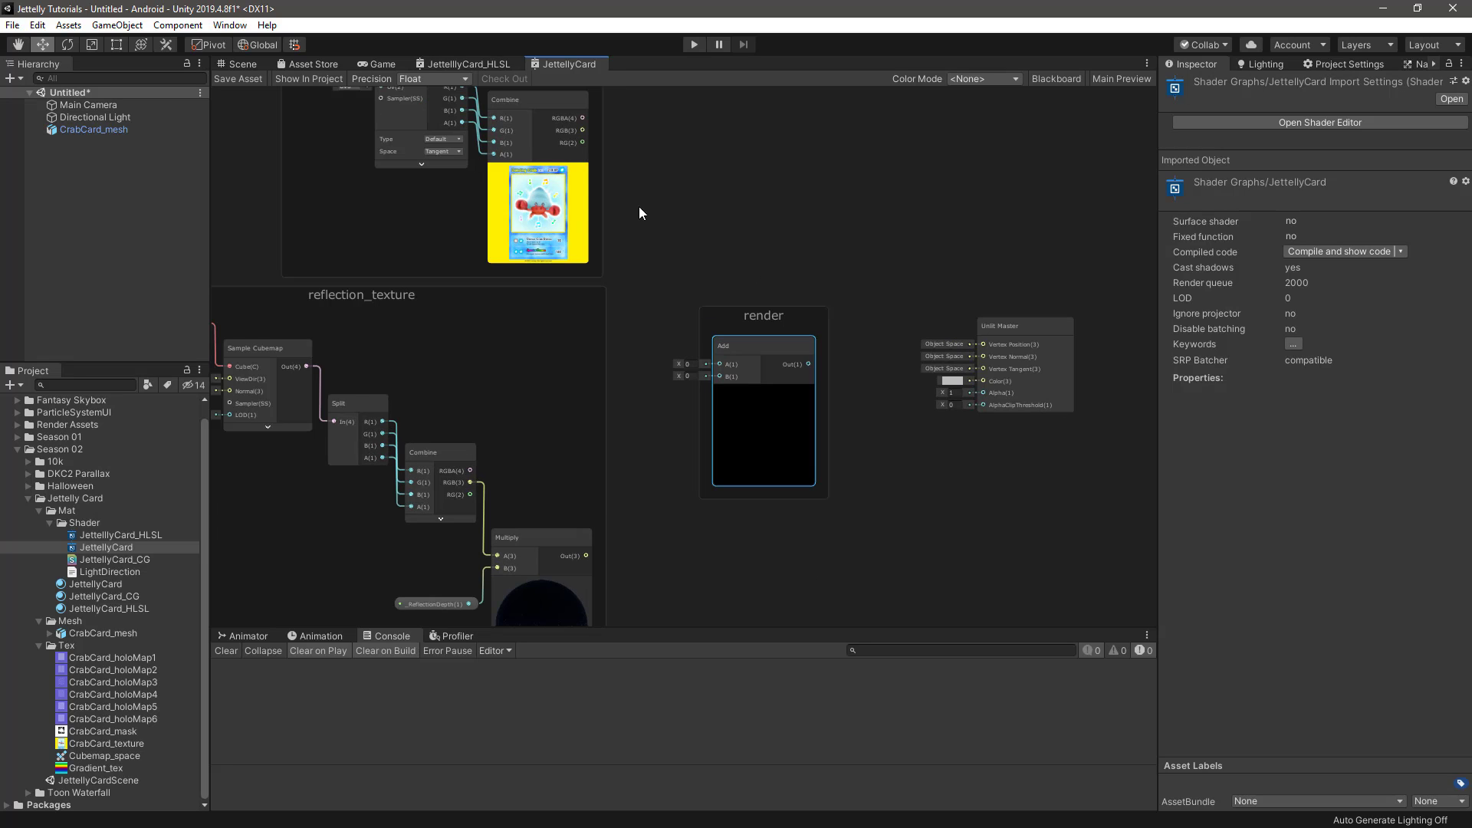
middle_click_drag(615, 158, 643, 266)
scroll(644, 268, "up", 3)
left_click_drag(597, 228, 803, 517)
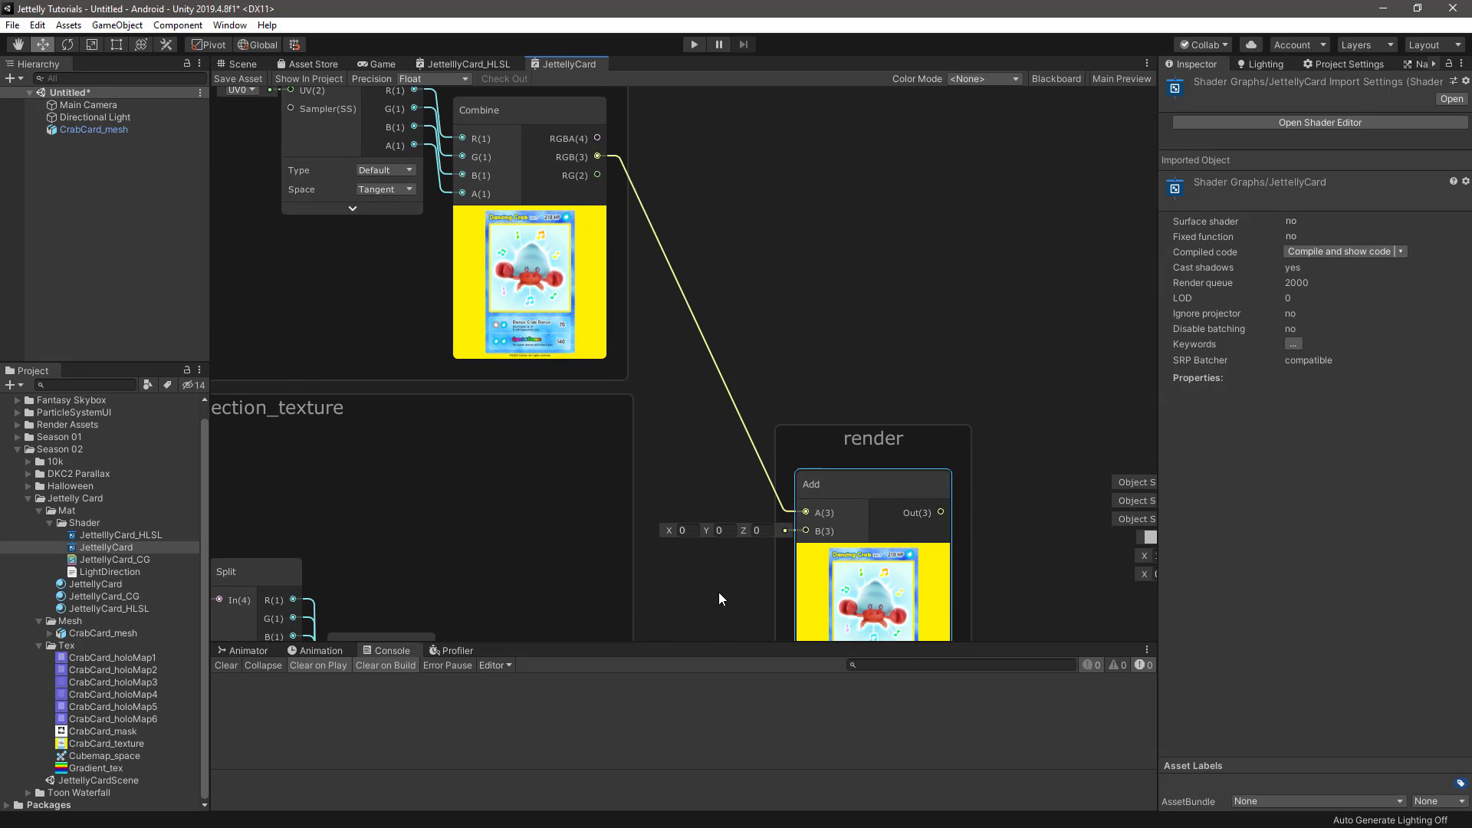
middle_click_drag(720, 592, 746, 297)
left_click_drag(638, 488, 842, 215)
Position the render group, connect its Add output to the Unlit Master's Color input, and save the shader asset
middle_click_drag(763, 284, 751, 484)
left_click_drag(901, 324, 926, 259)
middle_click_drag(892, 310, 611, 289)
left_click_drag(711, 313, 936, 402)
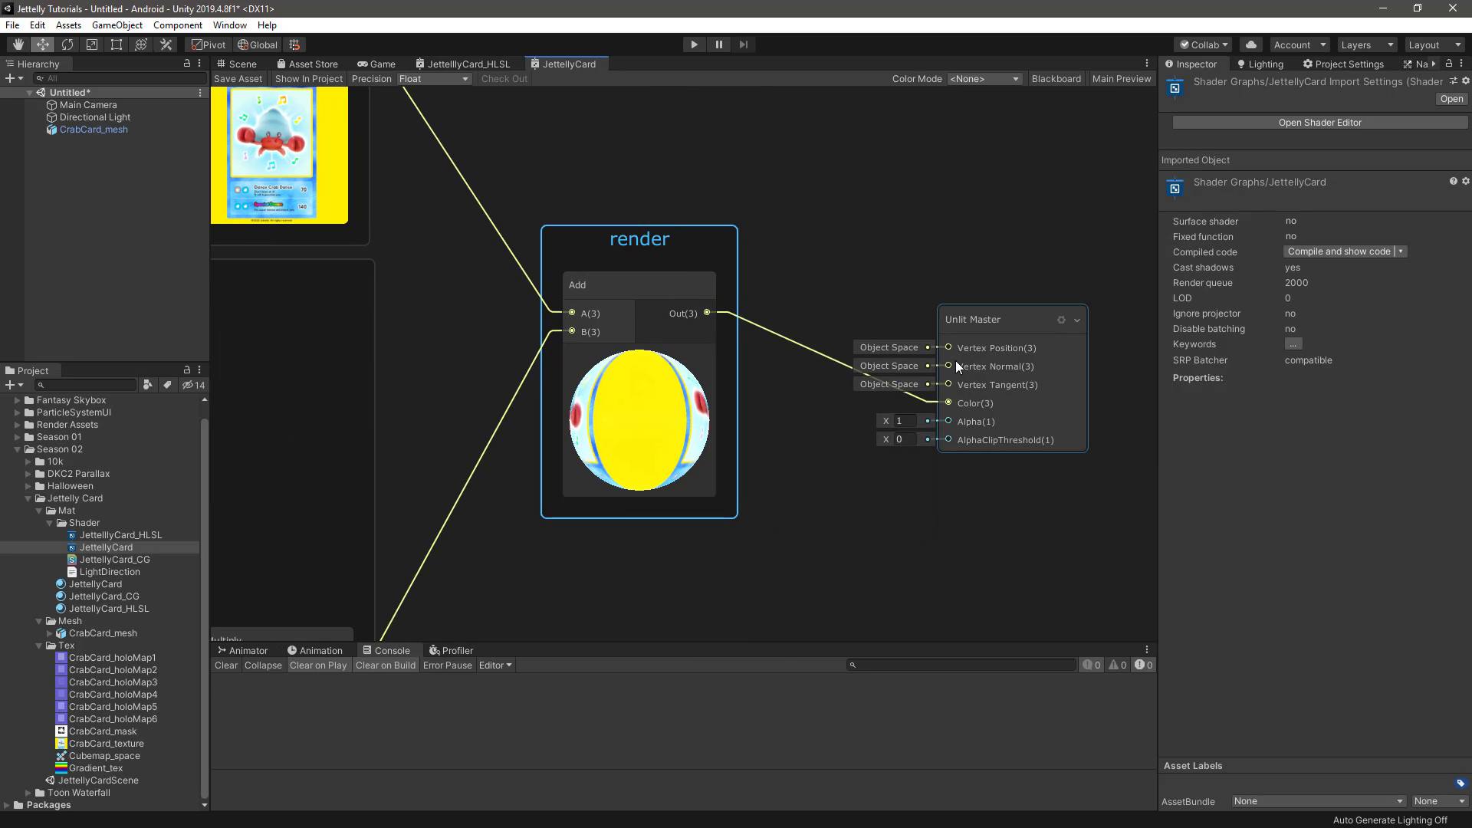
left_click_drag(983, 314, 891, 225)
scroll(763, 335, "down", 6)
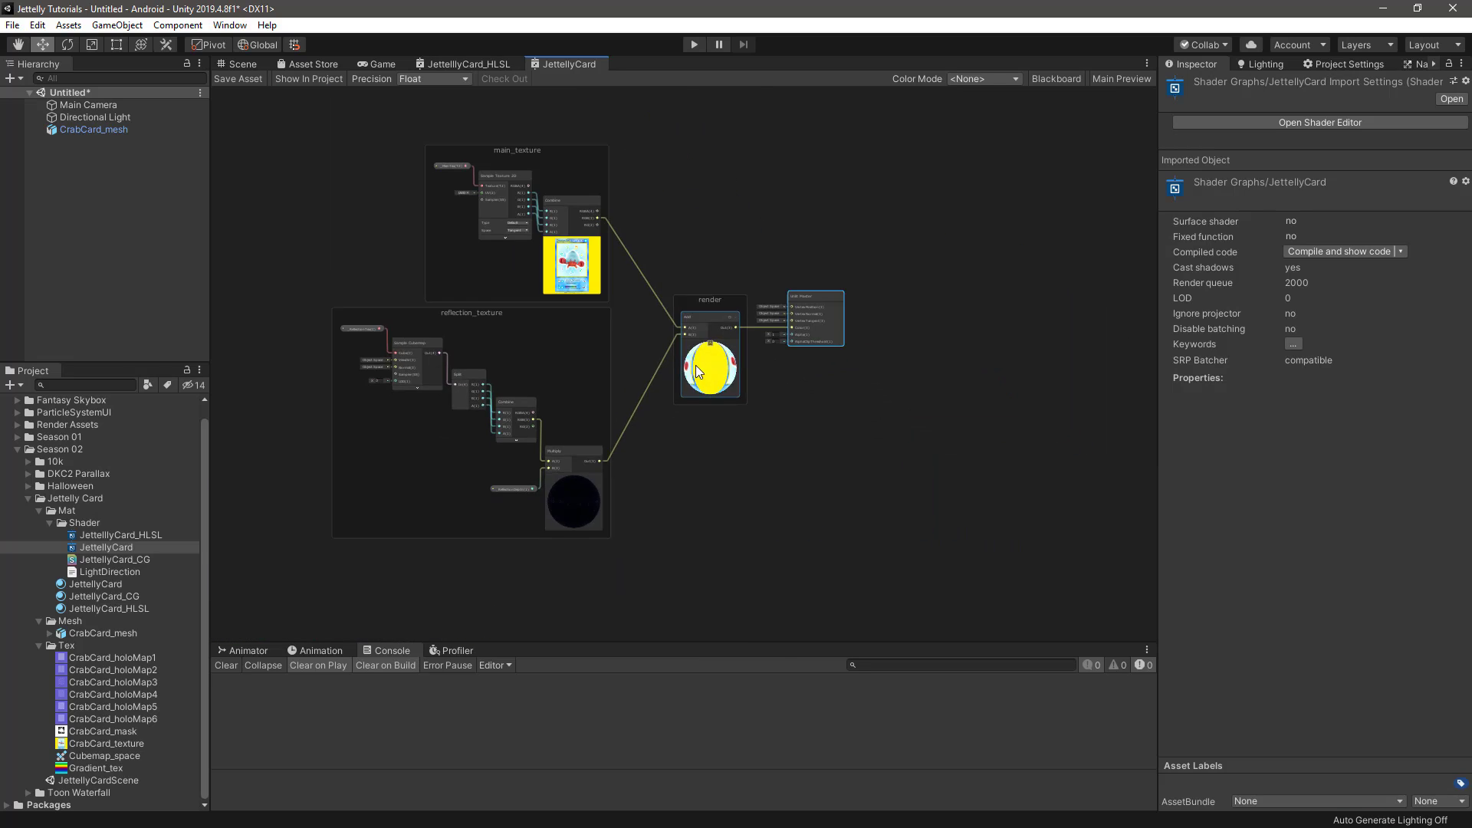
middle_click_drag(657, 359, 827, 384)
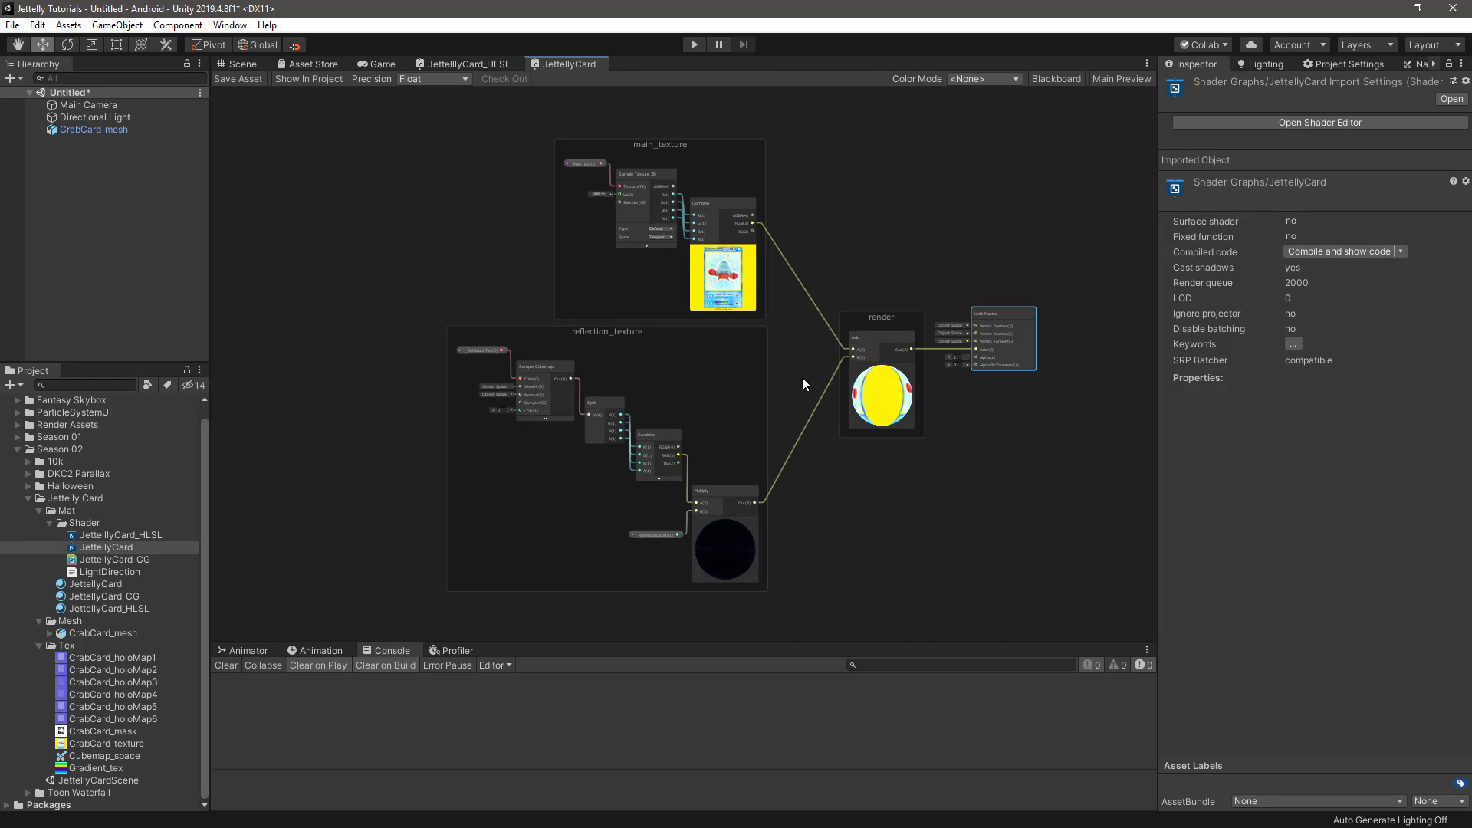
left_click(242, 77)
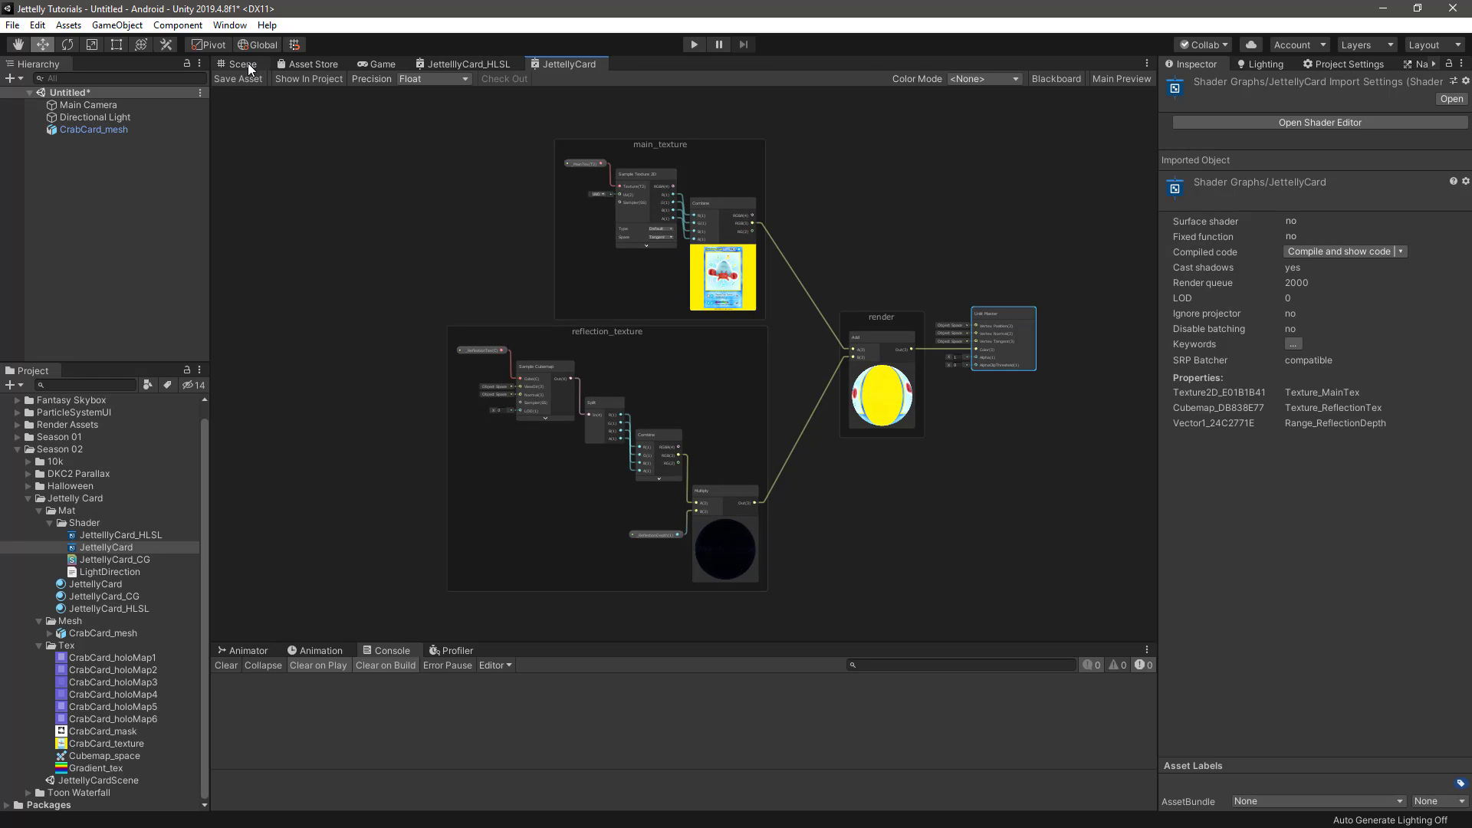
On the JettellyCard material, assign CrabCard_texture to _MainTex and Cubemap_space to _ReflectionTex, and set _ReflectionDepth to about 0.703
left_click(244, 64)
left_click(108, 585)
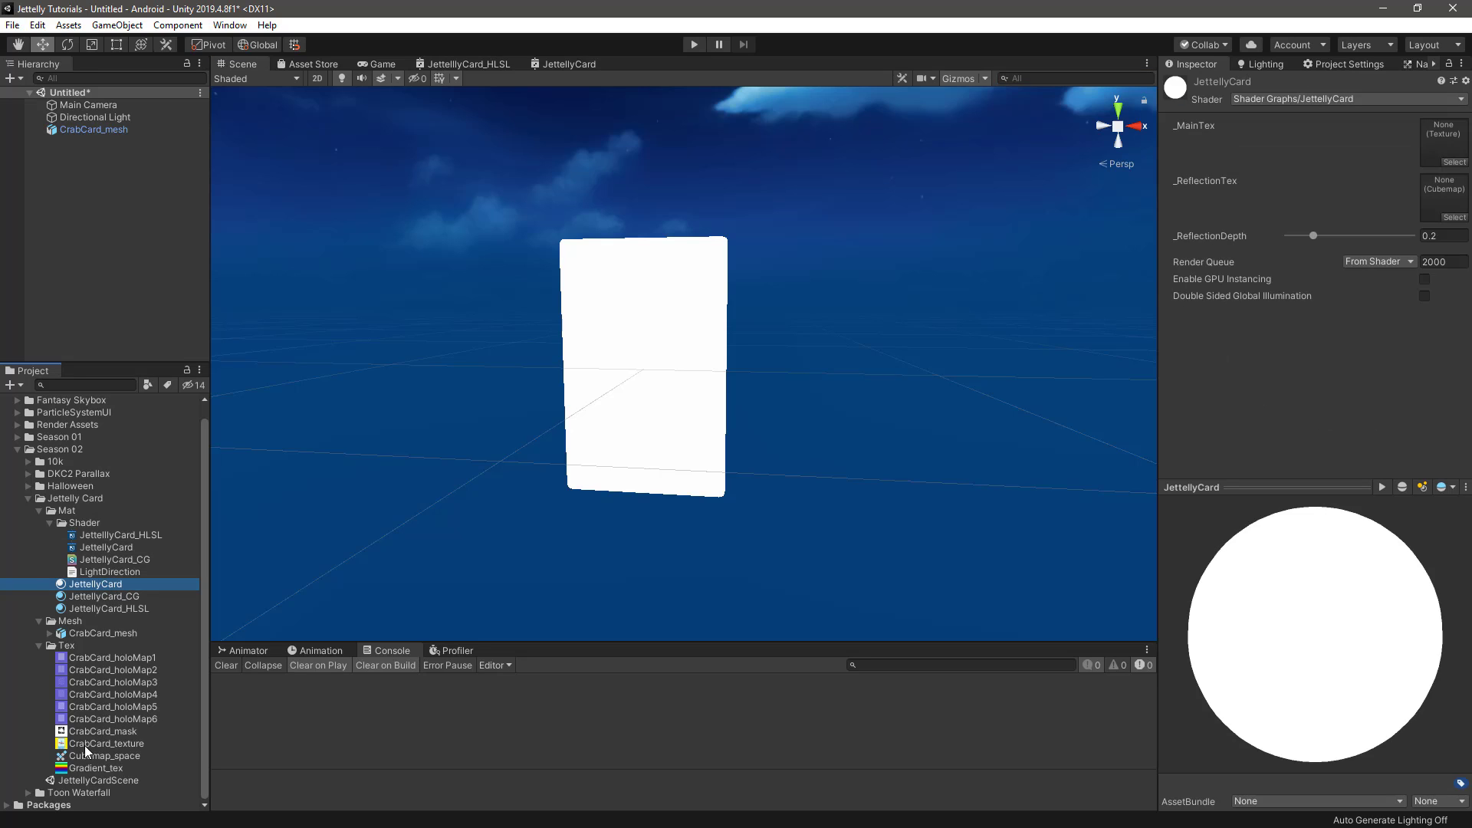
left_click_drag(84, 743, 1420, 144)
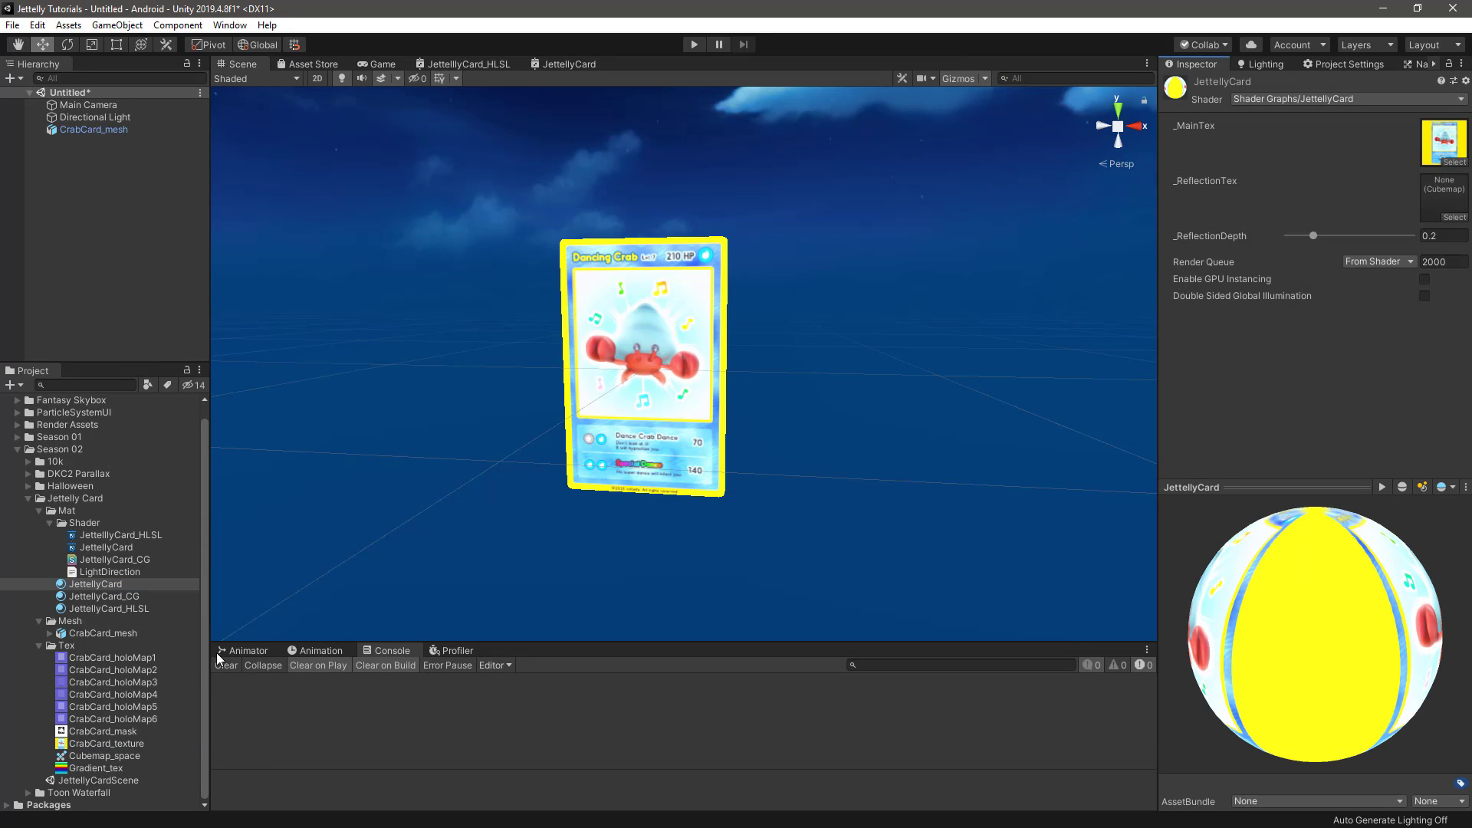
left_click_drag(92, 756, 1444, 198)
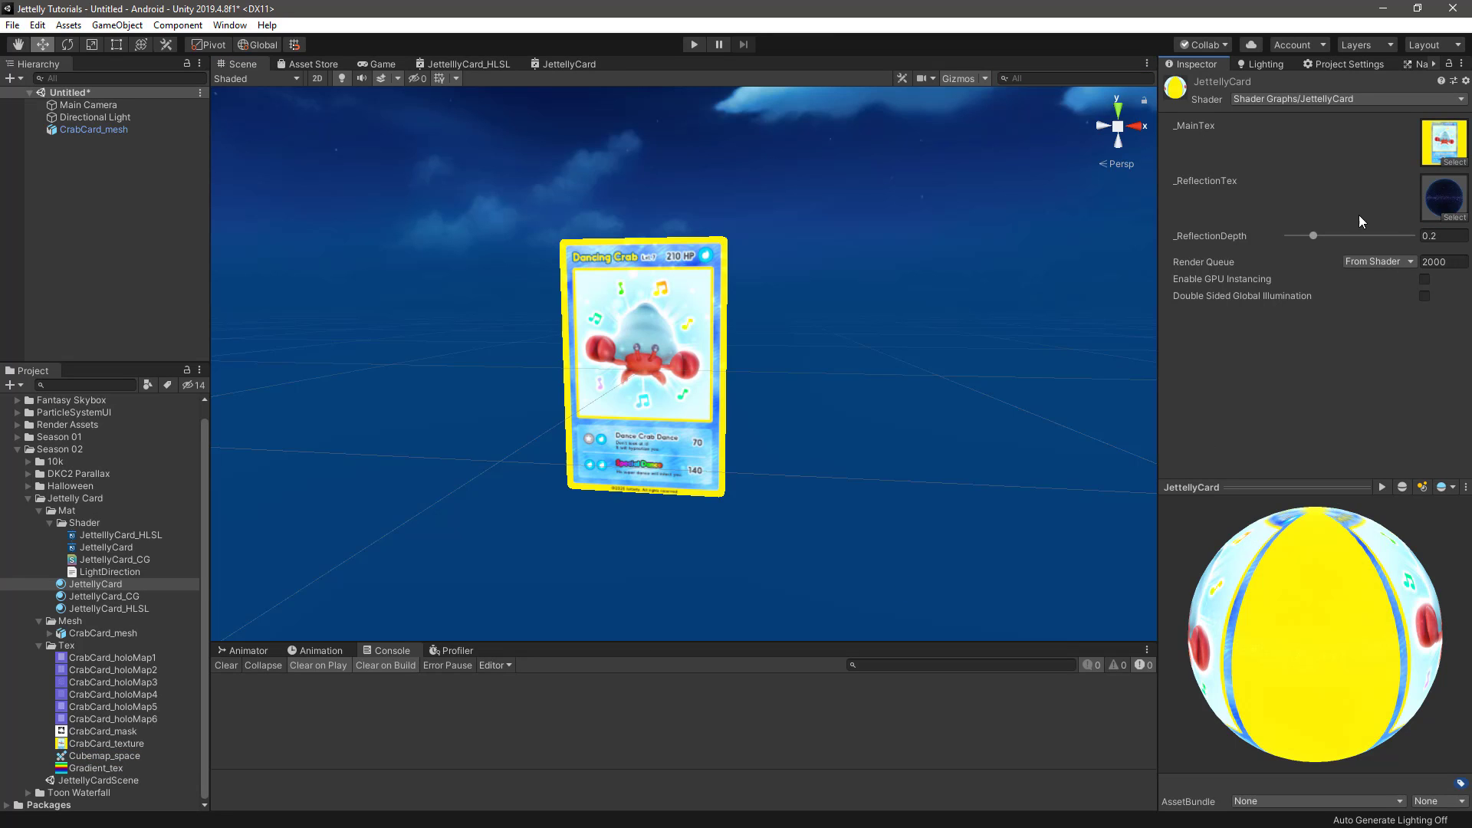
left_click_drag(1313, 235, 1375, 263)
left_click_drag(911, 382, 832, 381, "alt")
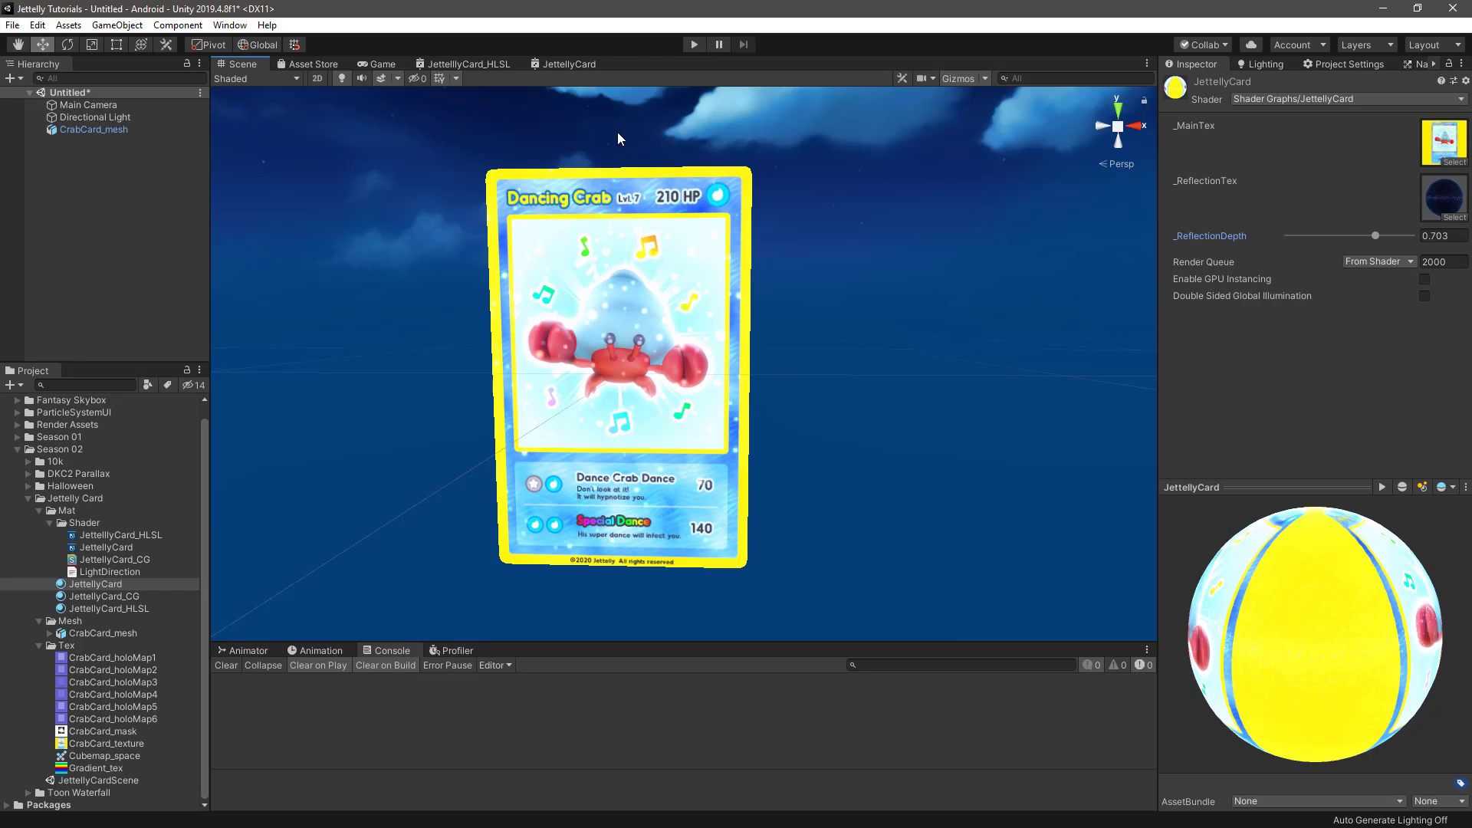
Return to the JettellyCard graph and add a Custom Function node in the empty area beside the main_texture group
left_click(571, 64)
middle_click_drag(625, 417, 769, 440)
scroll(574, 313, "up", 1)
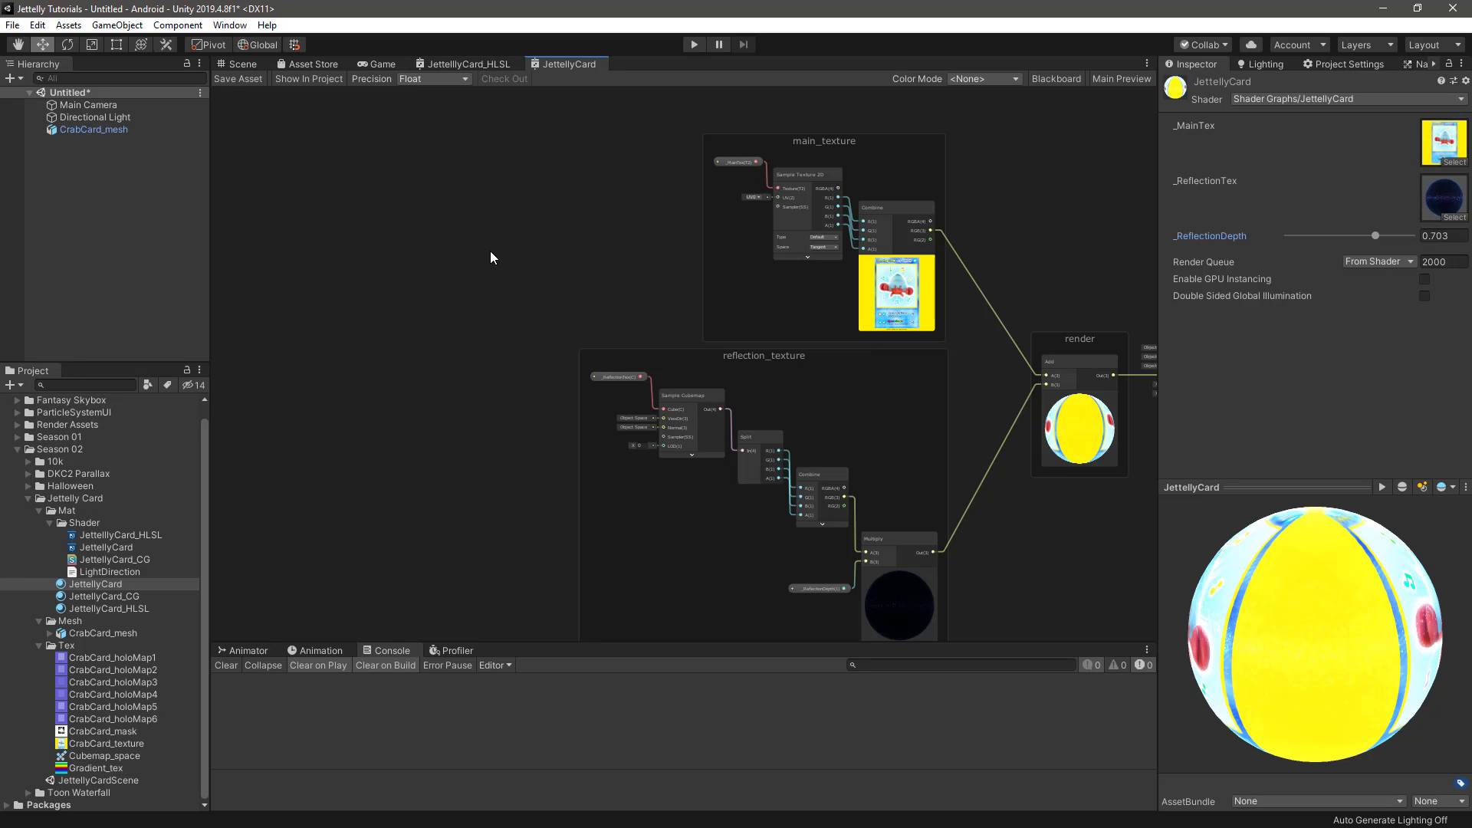
key("space")
type("custom")
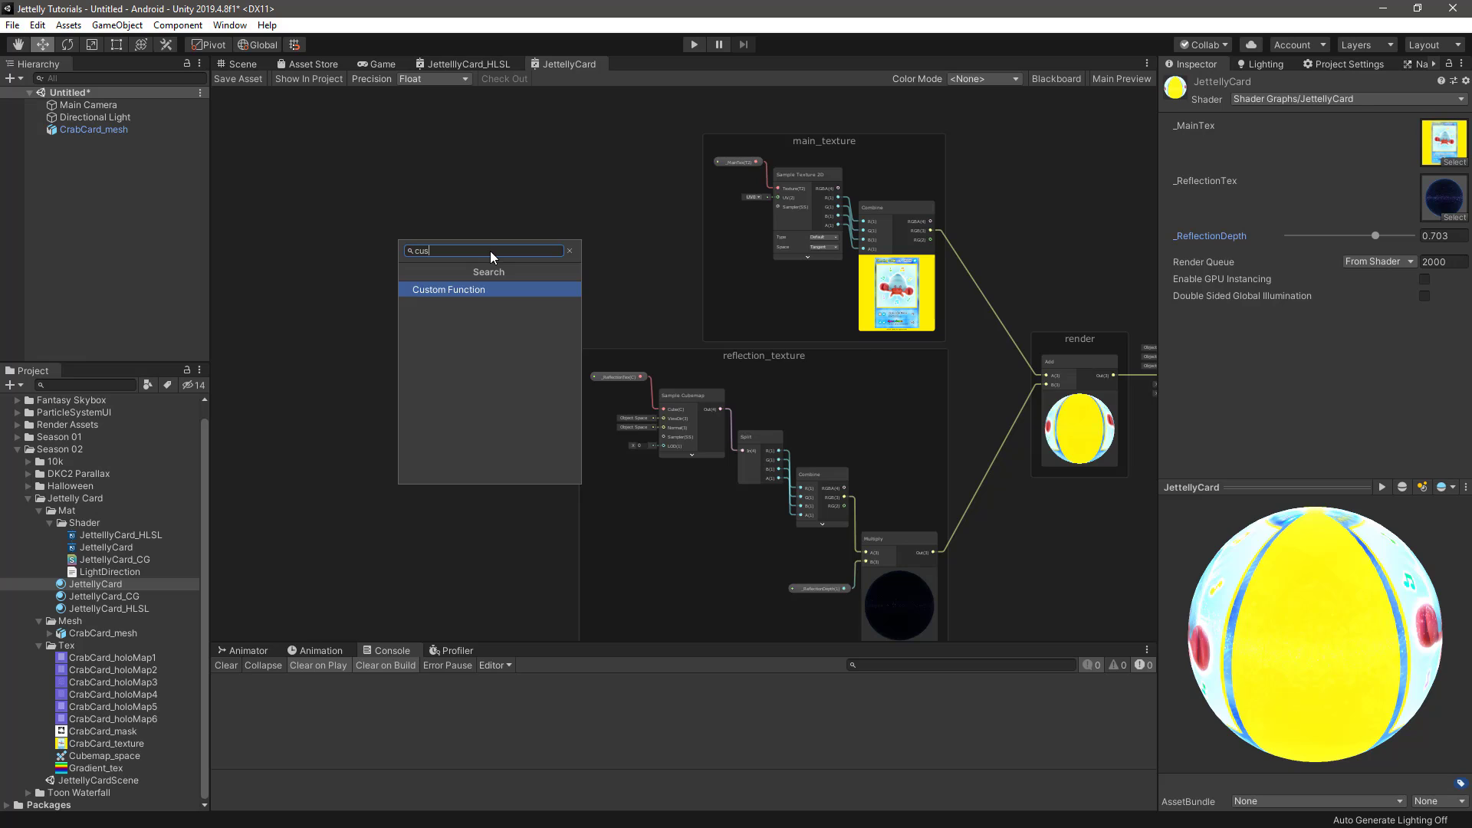
key("Return")
scroll(490, 251, "up", 5)
left_click_drag(557, 292, 507, 222)
left_click(665, 284)
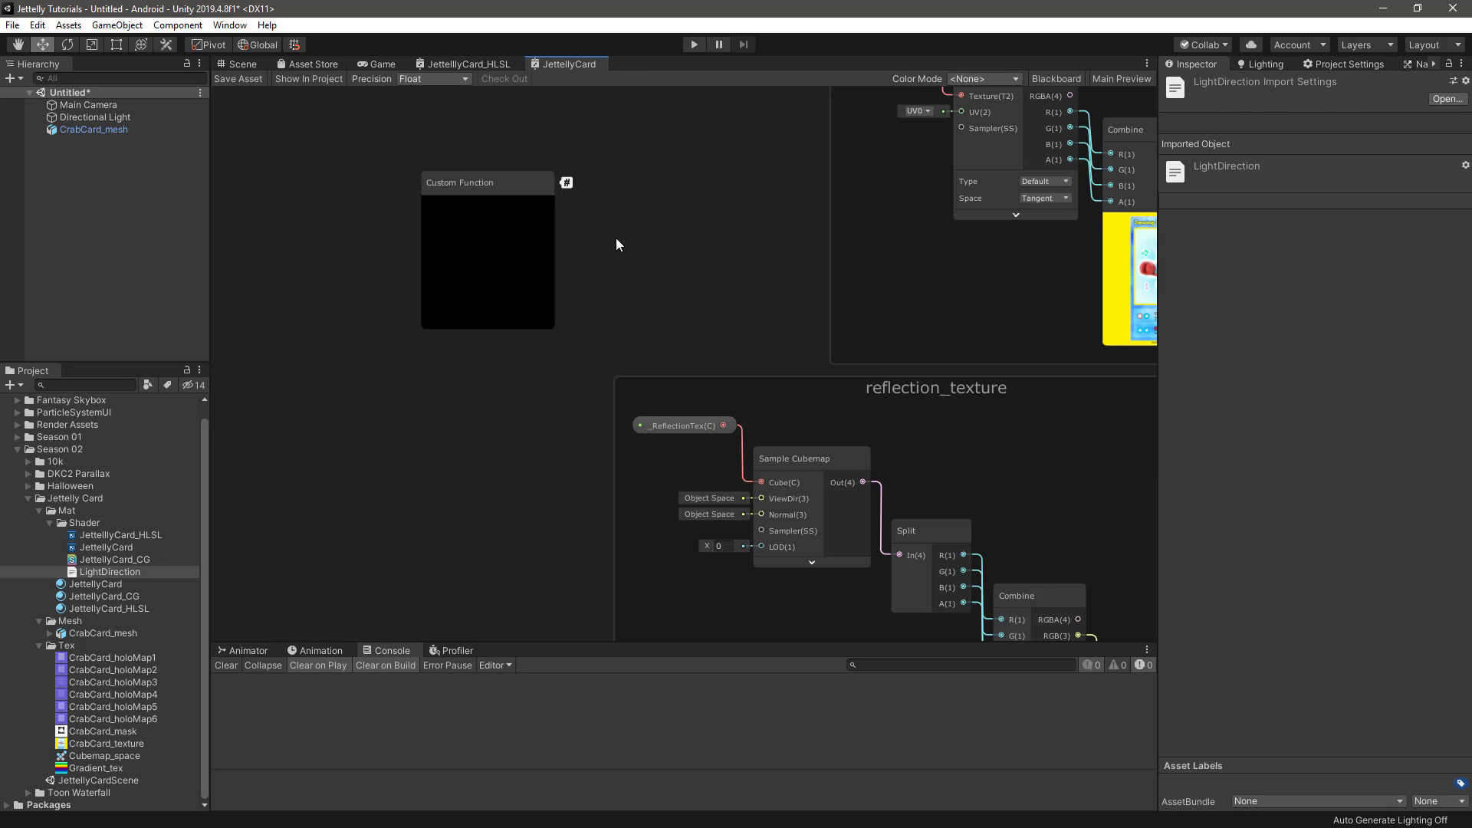
Open LightDirection.hlsl in the code editor, examine the function's output parameters and their types, and switch back to Unity
left_click(132, 572)
double_click(131, 573)
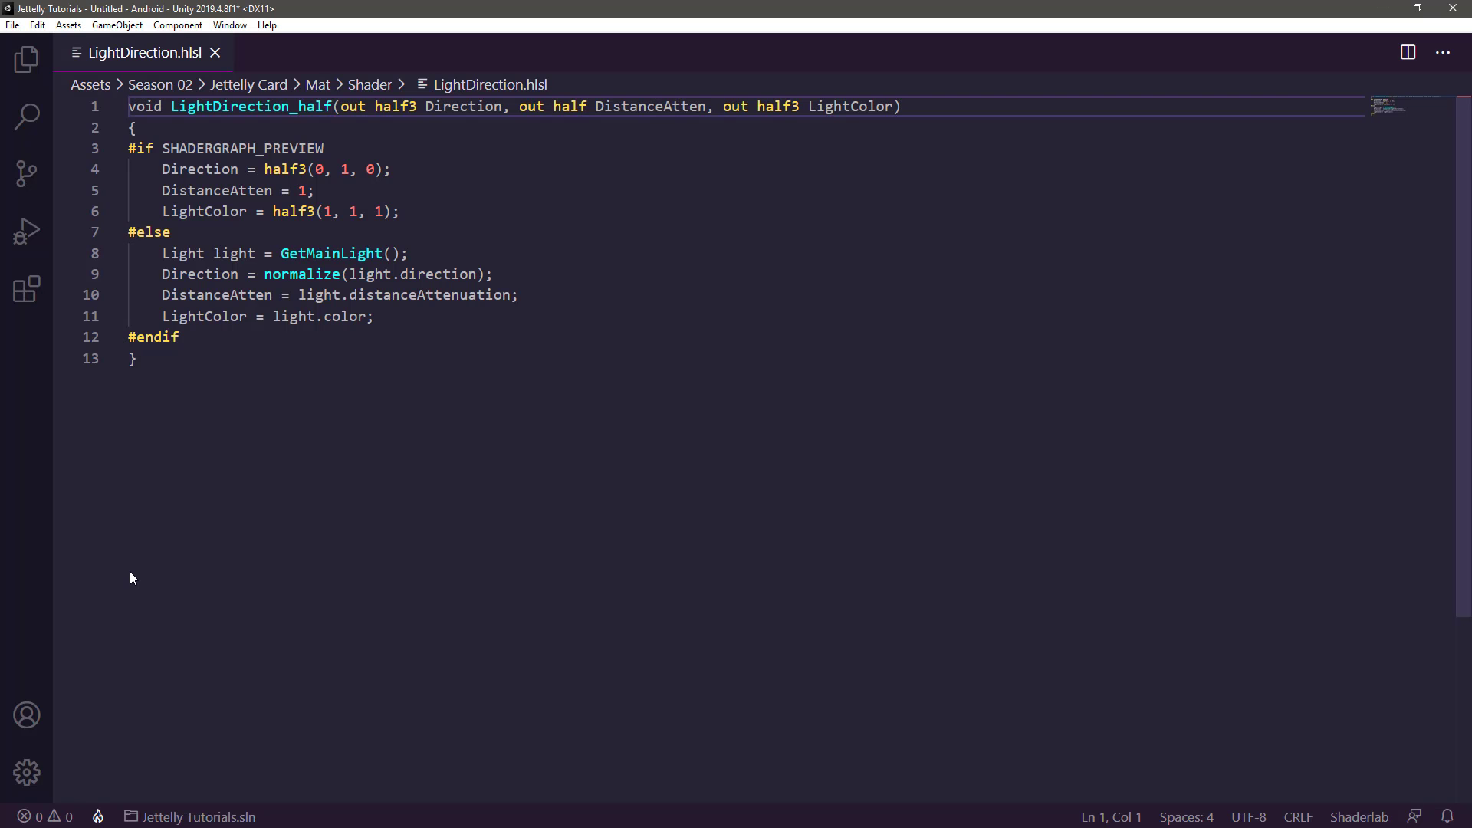
double_click(470, 109)
double_click(352, 107)
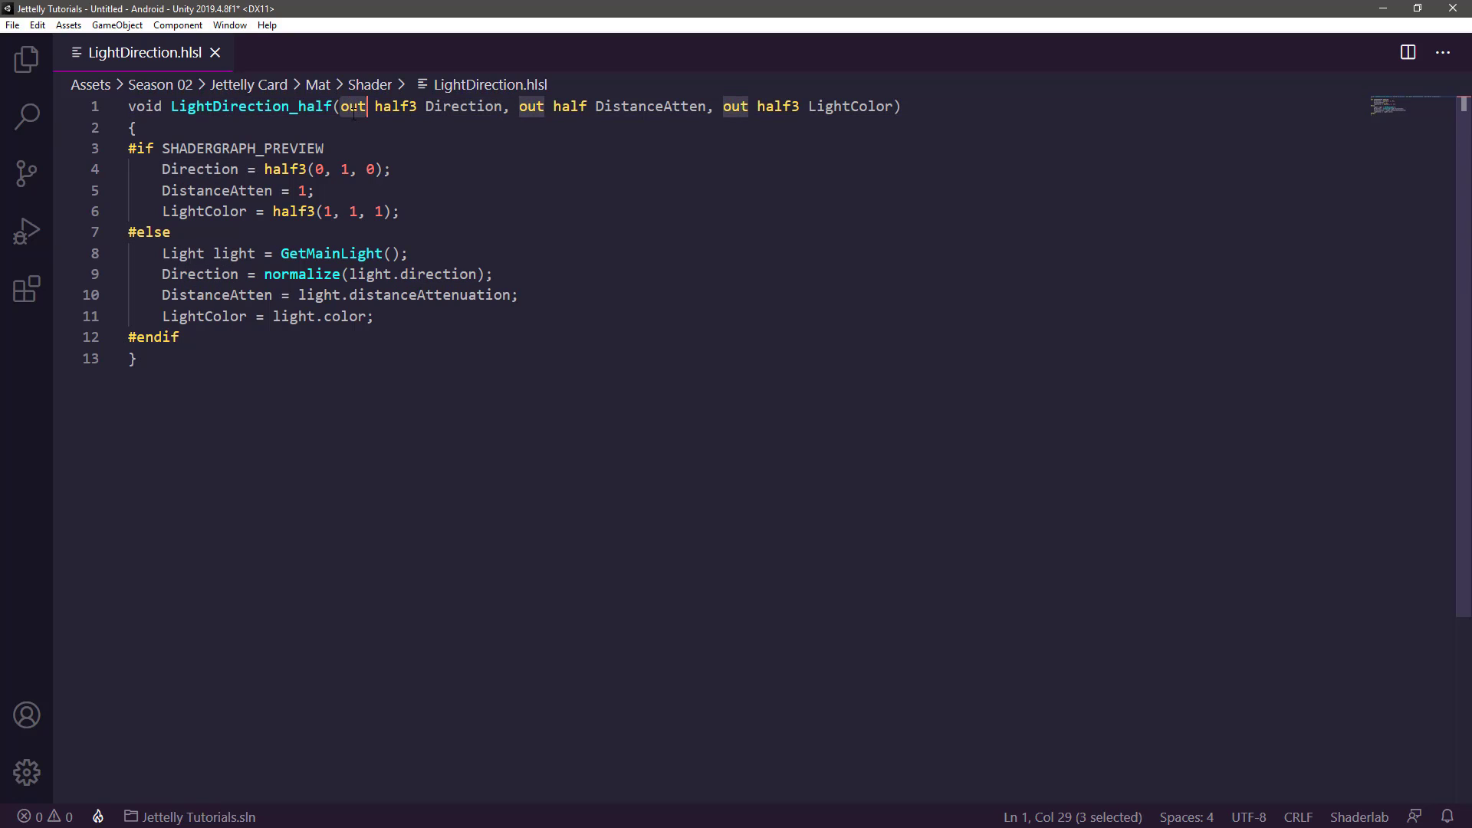
double_click(637, 108)
double_click(532, 107)
double_click(841, 106)
double_click(734, 106)
key("alt+Tab")
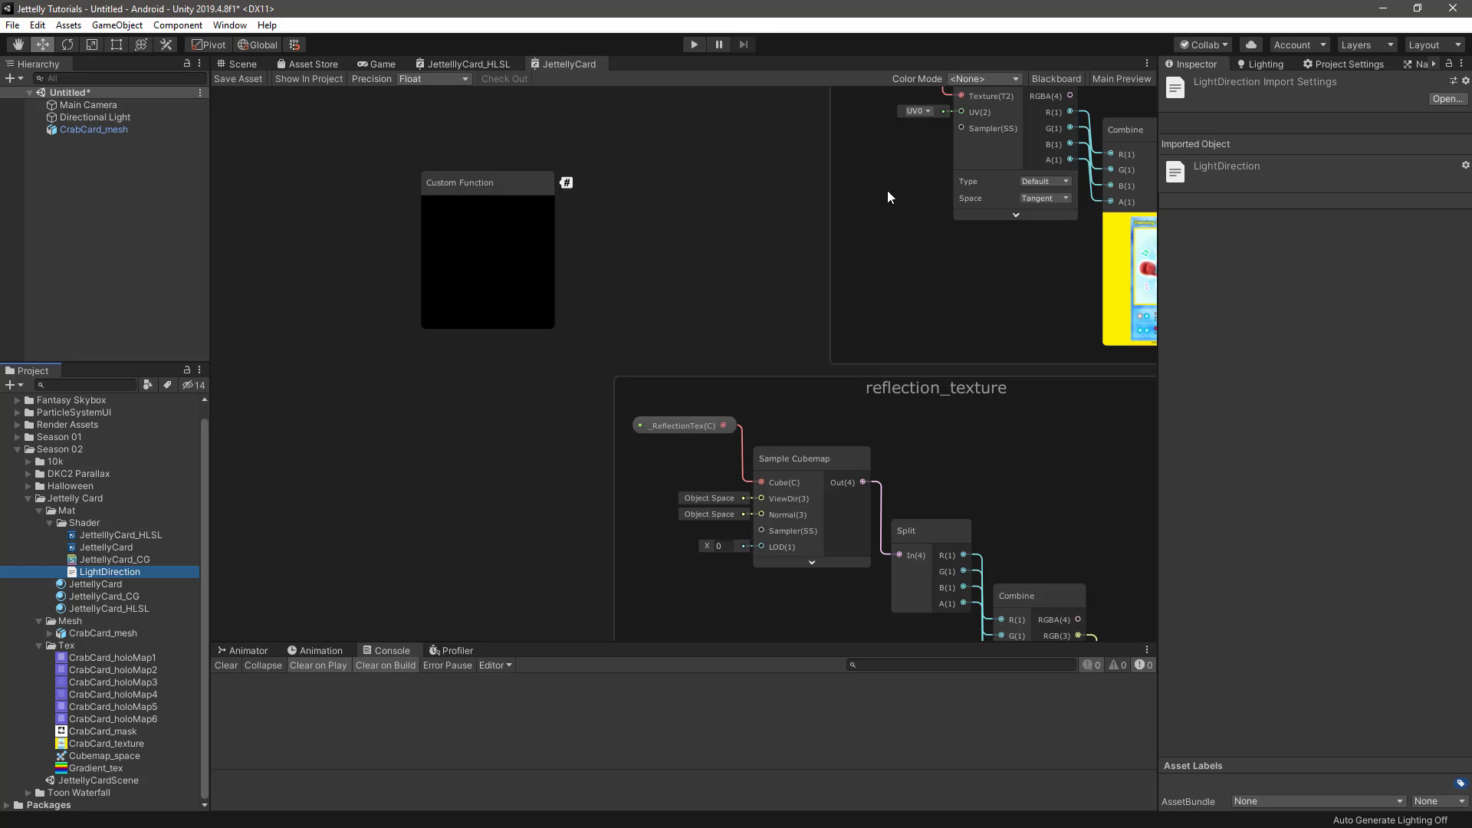
Set the Custom Function node's source to the LightDirection file and its function name to LightDirection
left_click(535, 184)
scroll(476, 325, "up", 2)
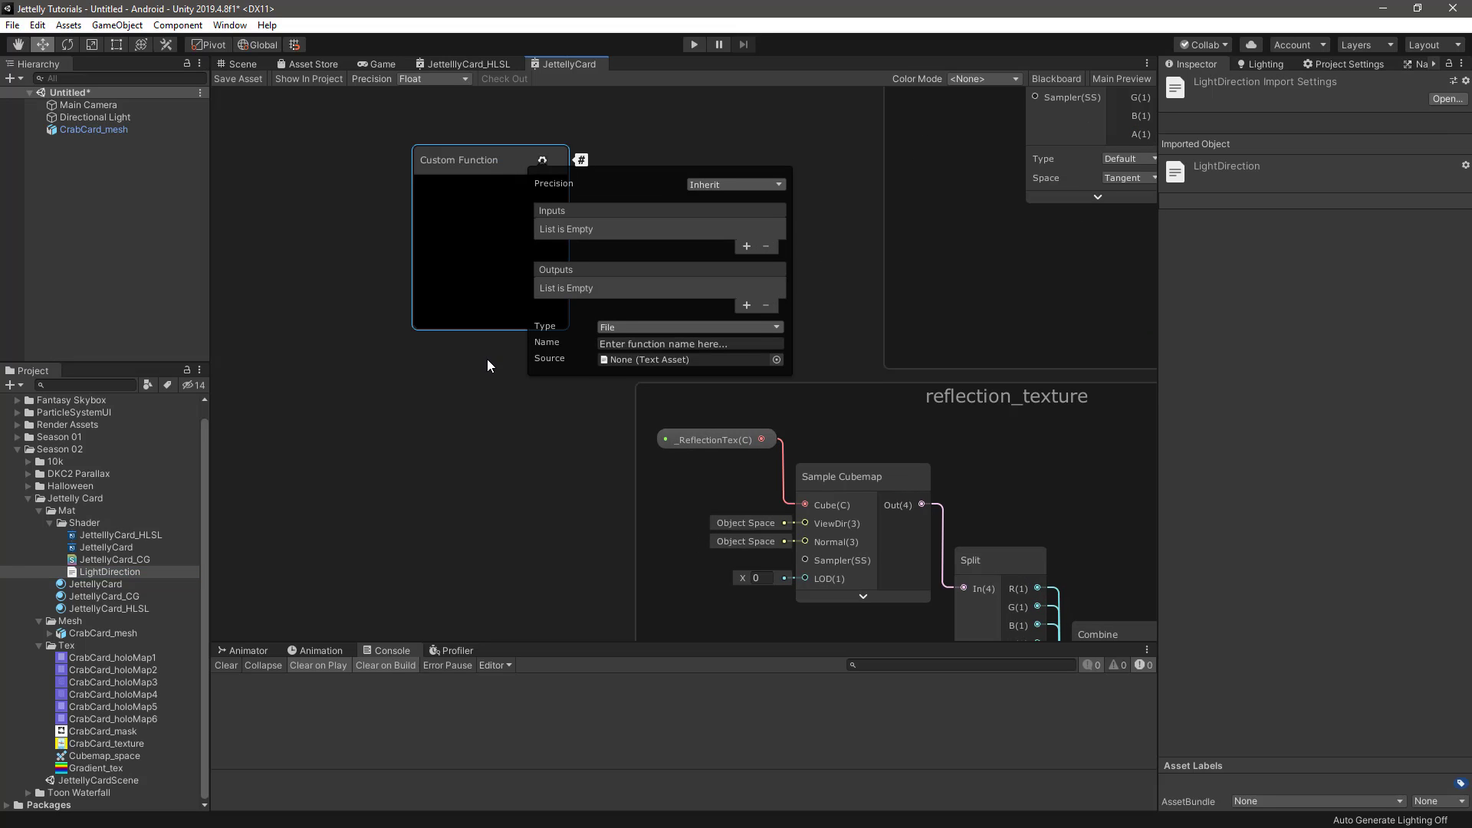
middle_click_drag(486, 359, 408, 374)
left_click_drag(94, 572, 574, 361)
left_click(602, 341)
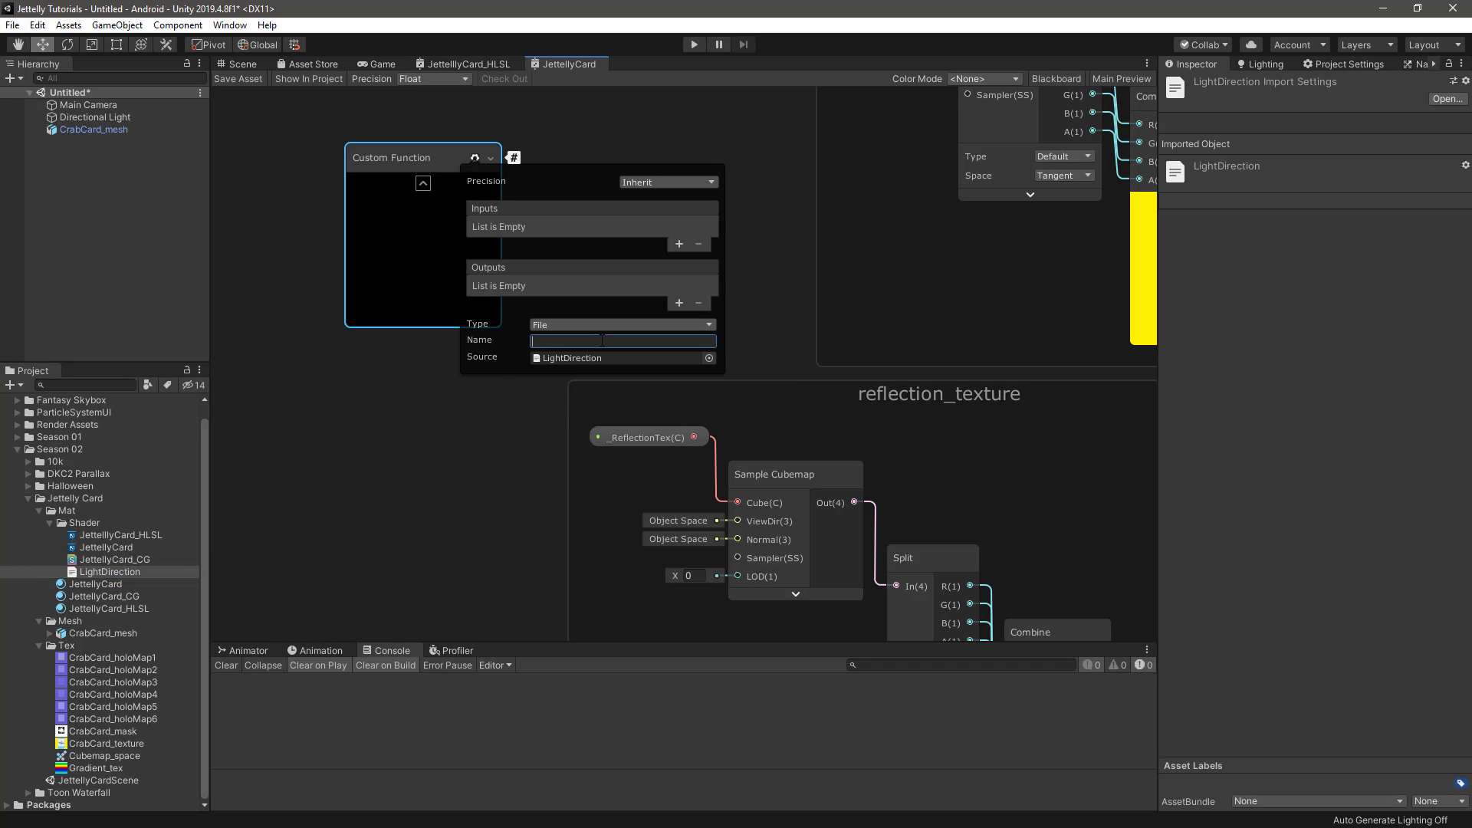
type("LightDirection")
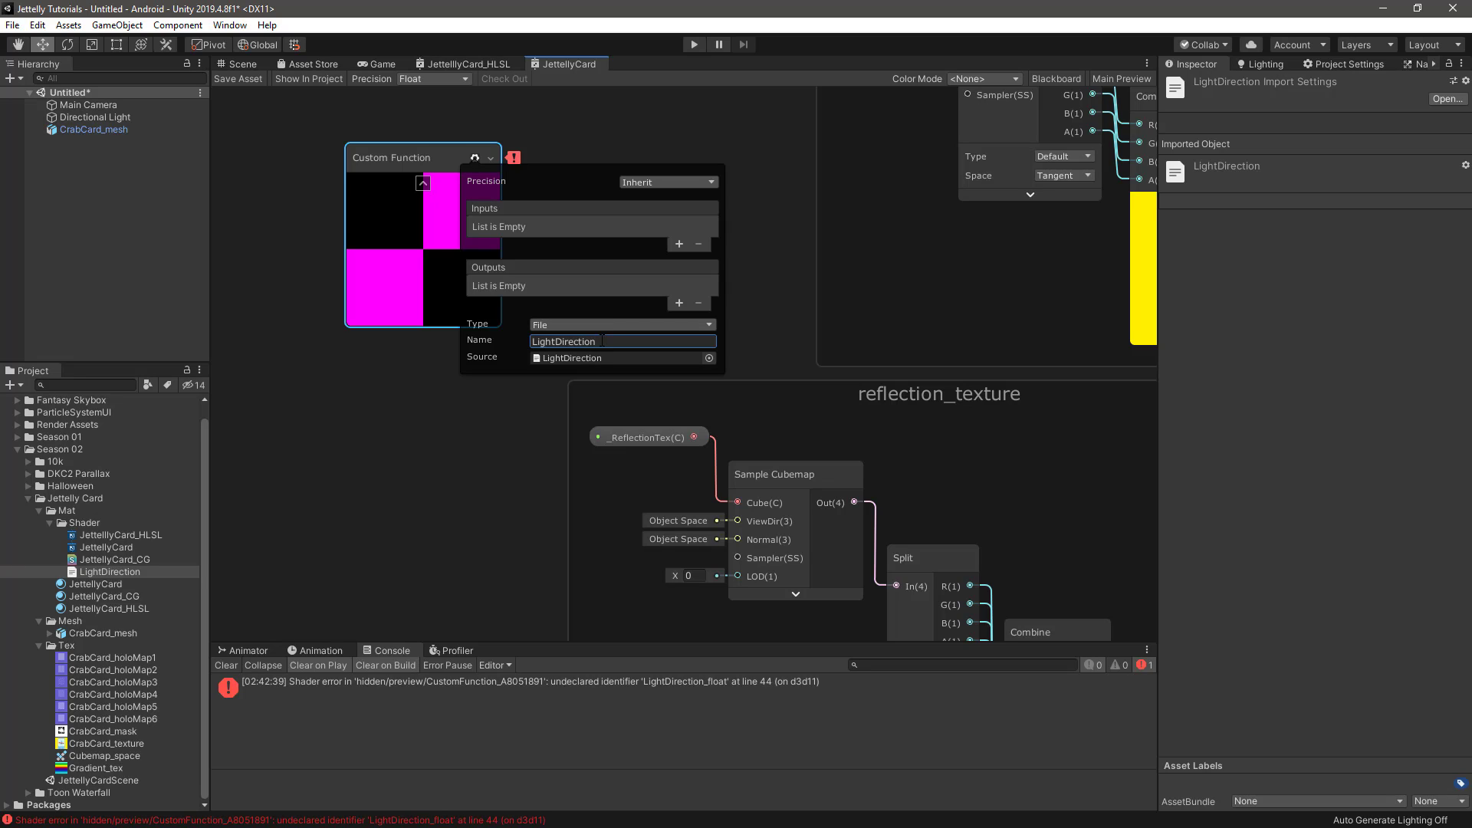
Add a Vector 3 output named Direction to the Custom Function node
middle_click_drag(511, 405, 501, 406)
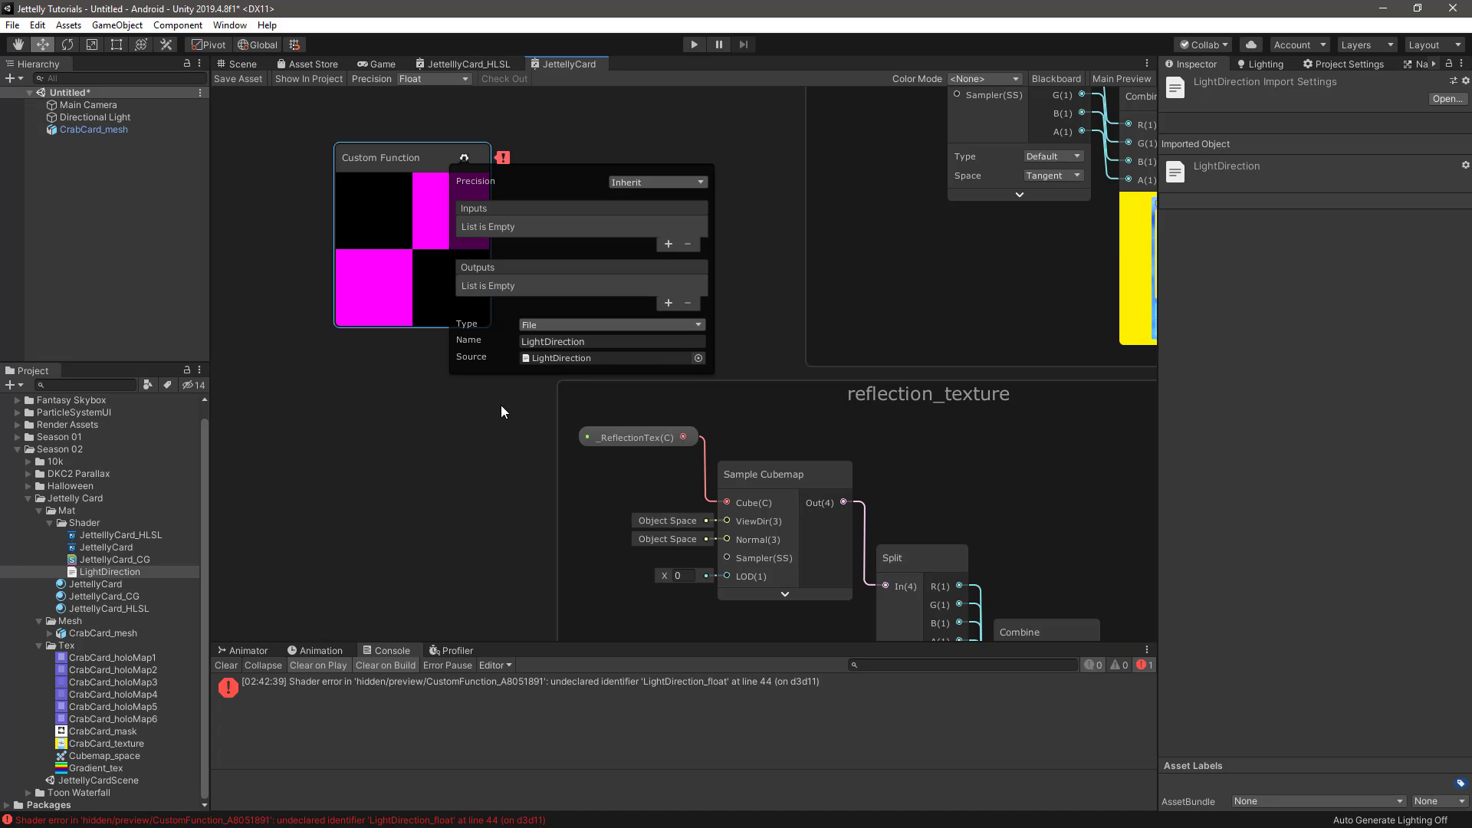
left_click(668, 303)
left_click(628, 284)
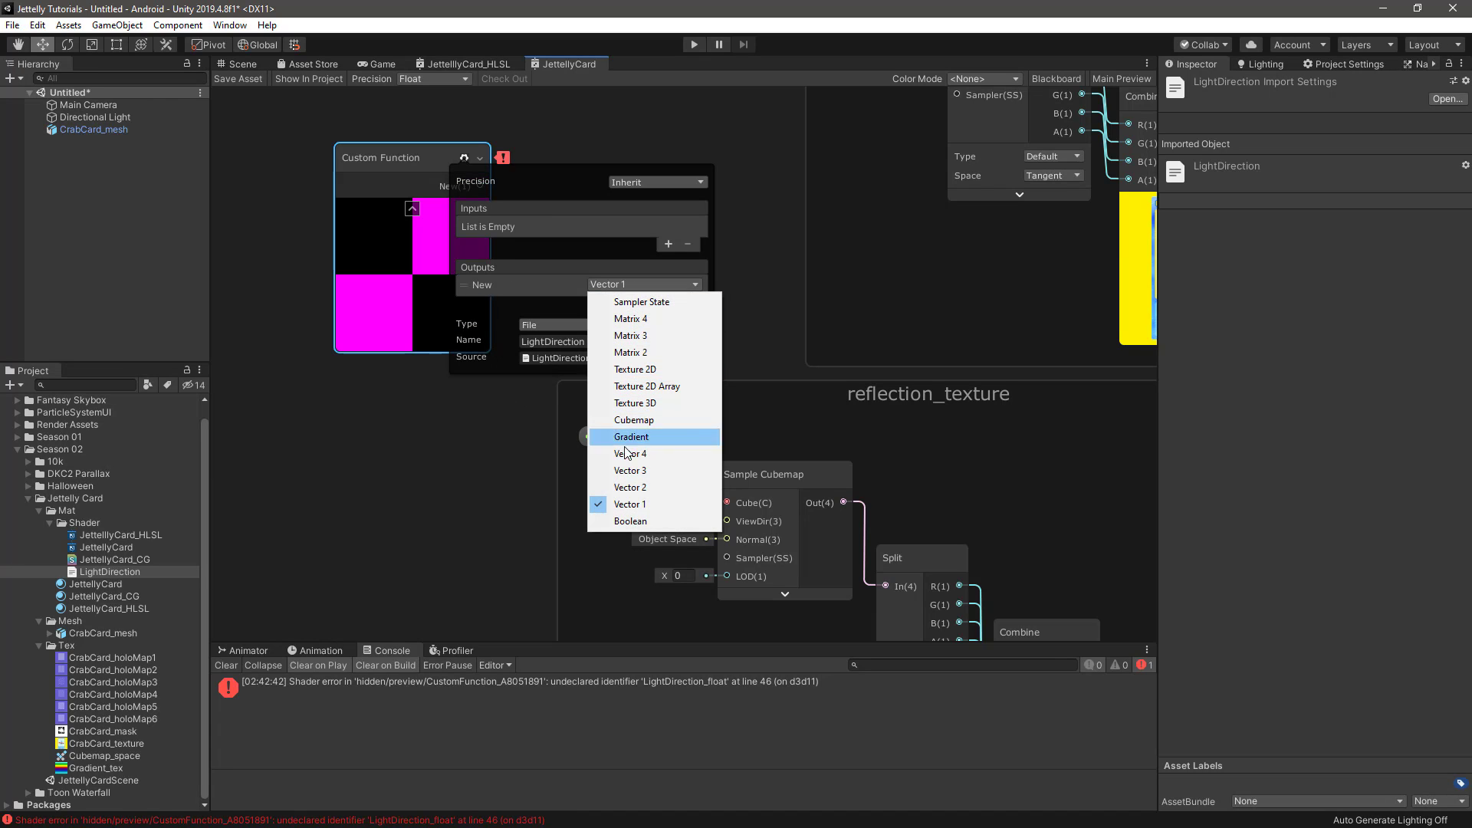
left_click(630, 470)
left_click(533, 284)
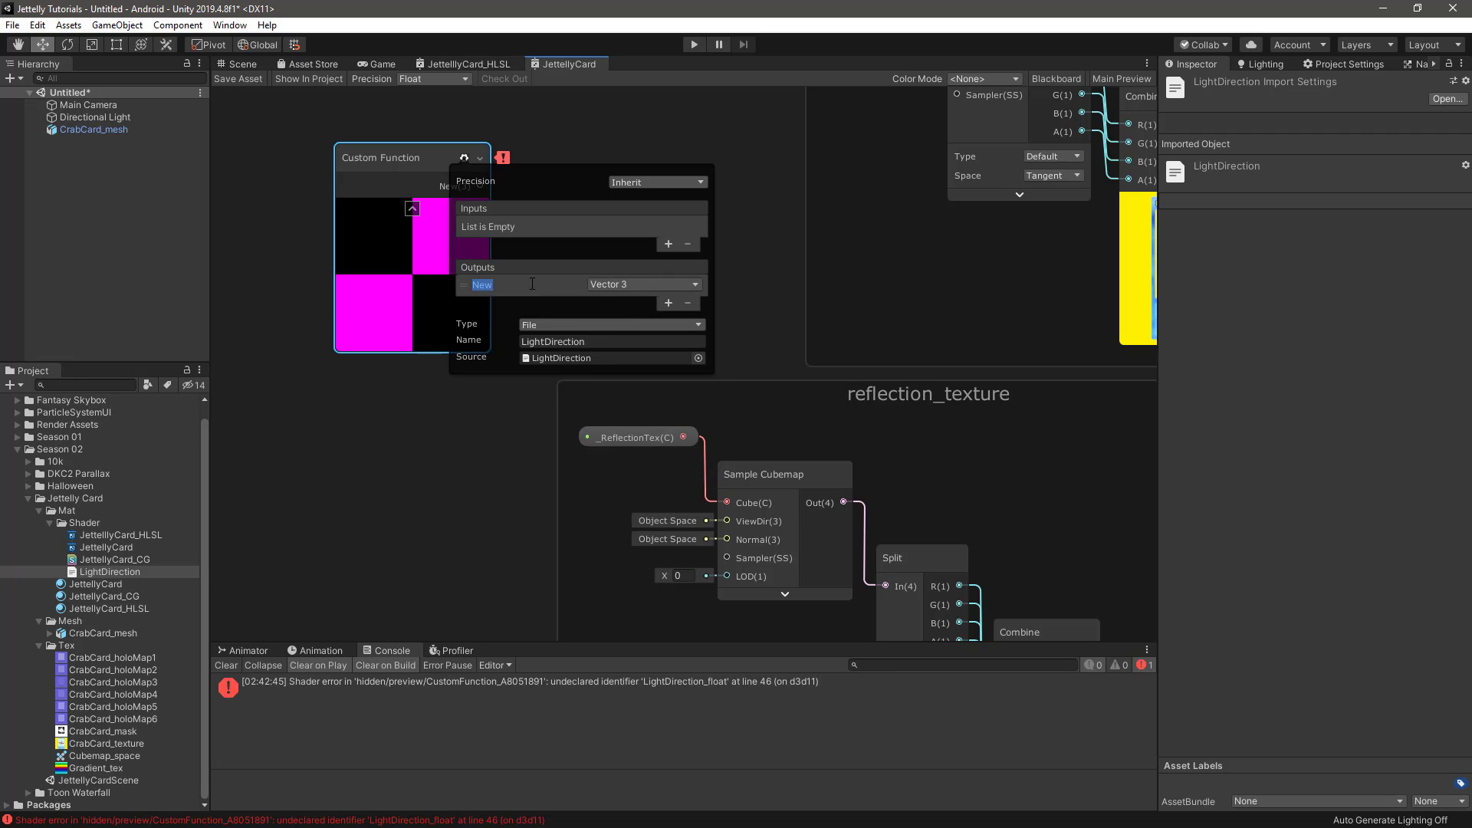
type("Direction")
key("Return")
Add a Vector 1 output named DistanceAtten to the Custom Function node
left_click(668, 303)
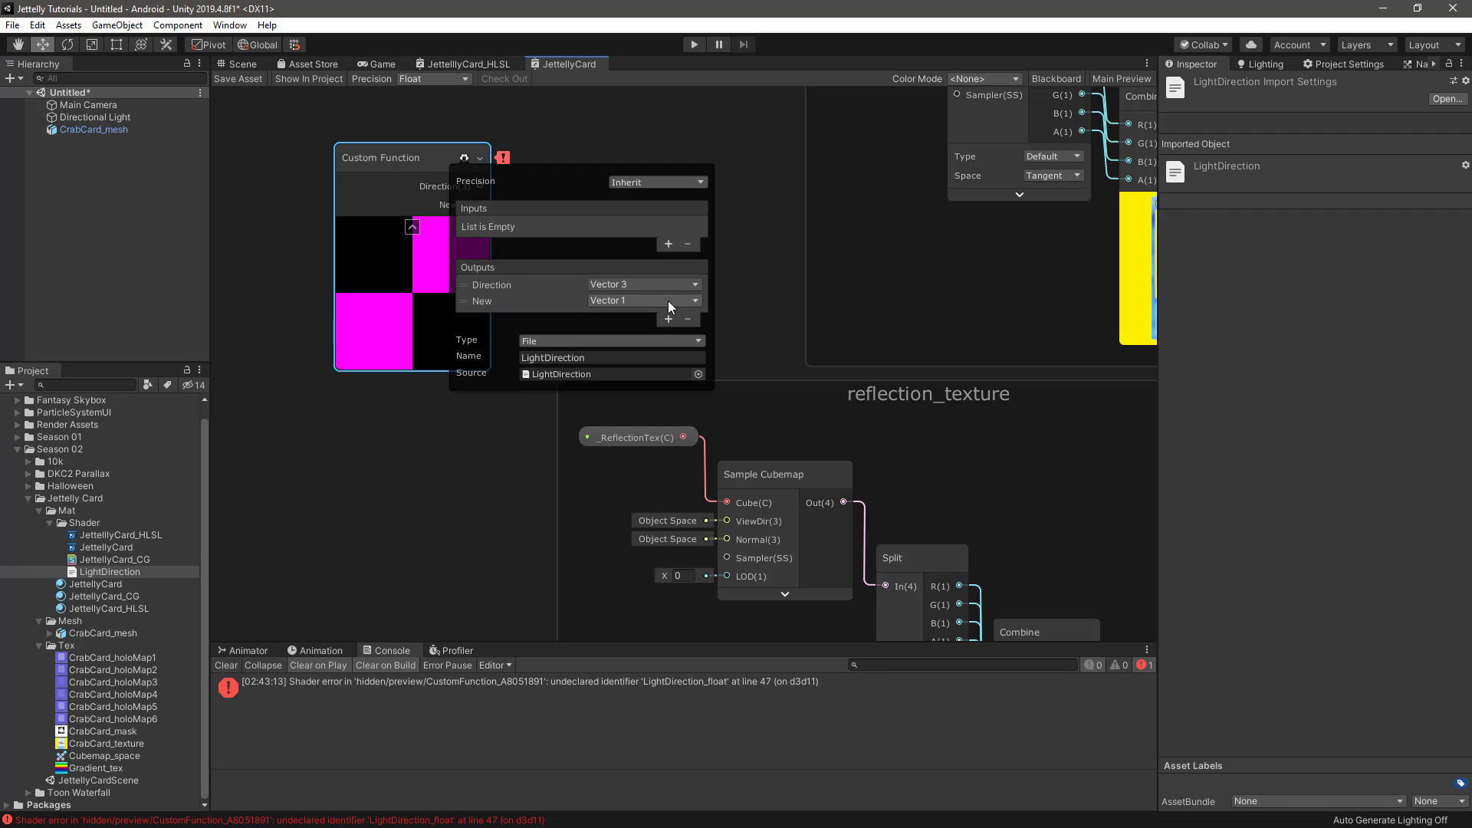
left_click(543, 304)
type("DistanceAtten")
key("Return")
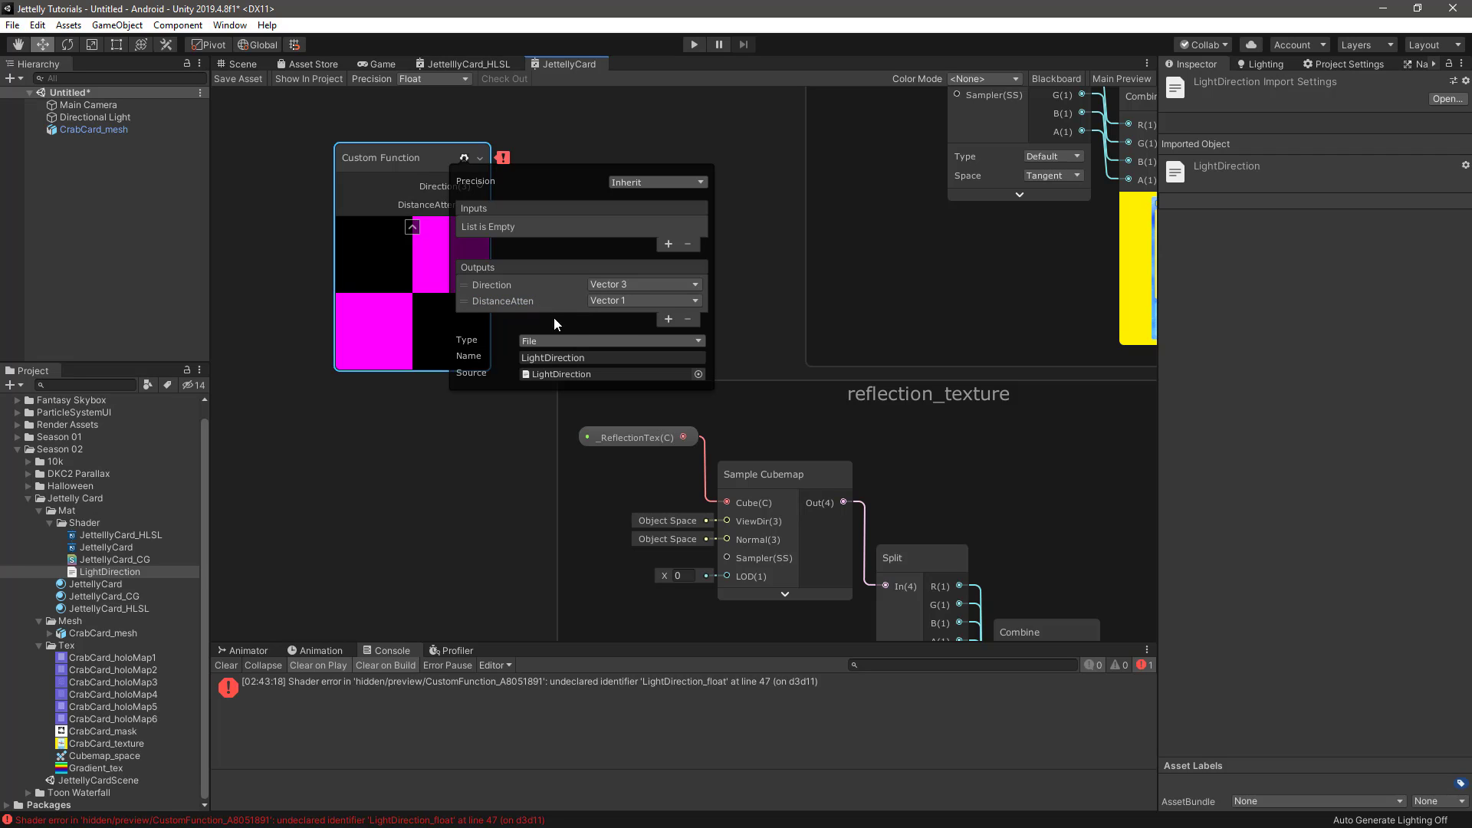
Add a Vector 3 output named Color to the Custom Function node
left_click(667, 319)
left_click(643, 317)
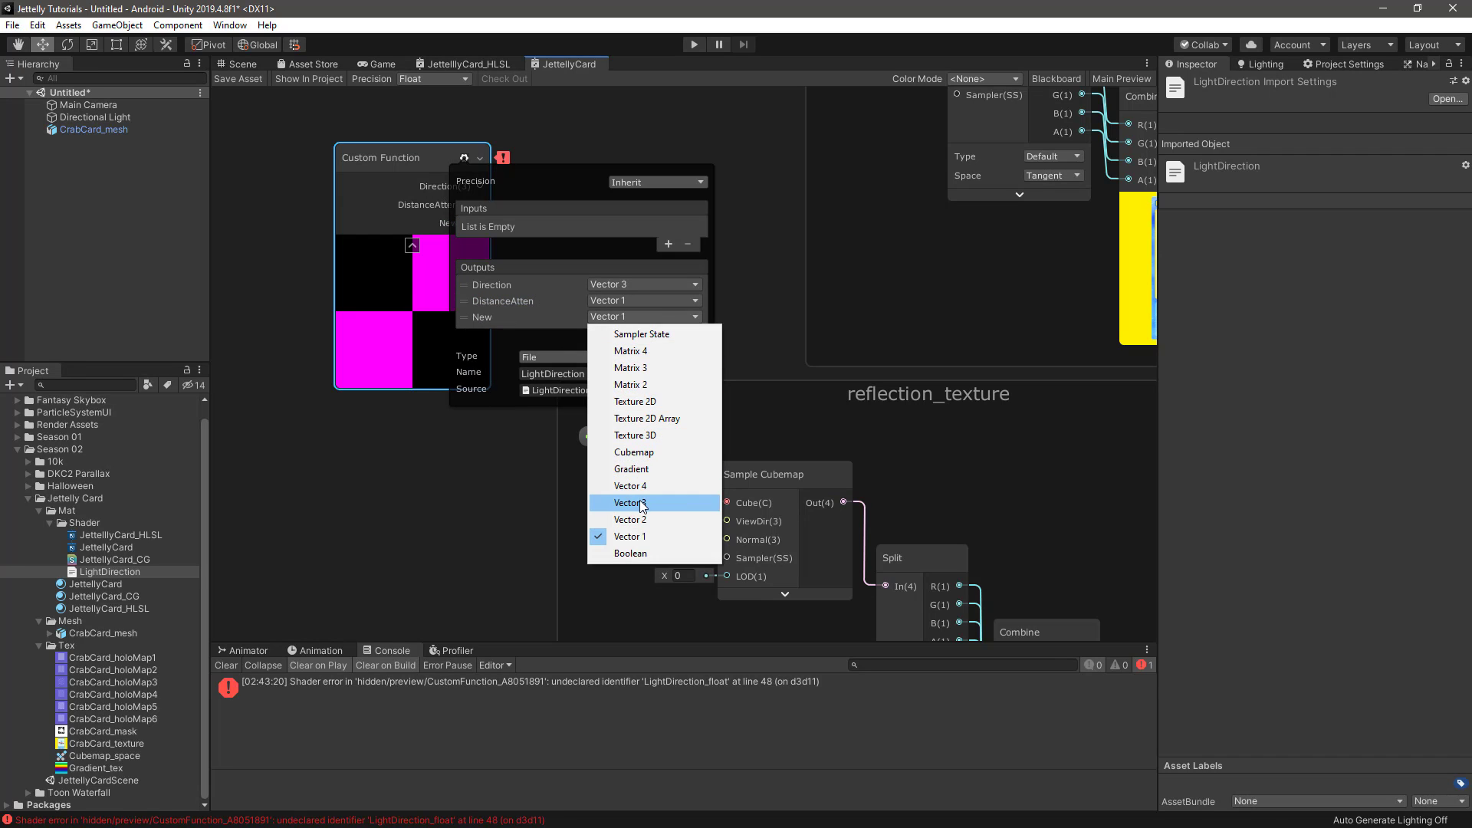
left_click(629, 502)
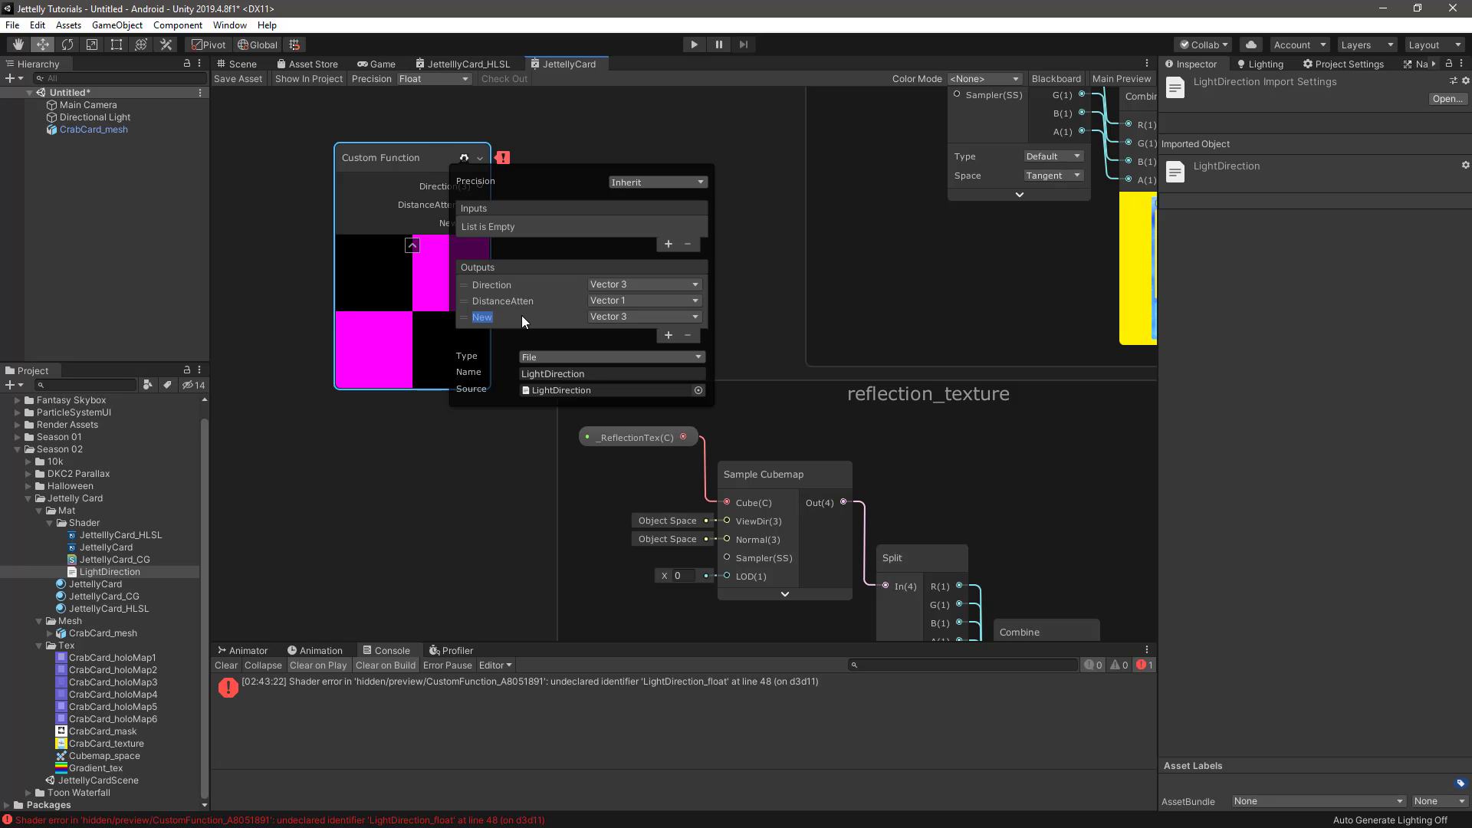
key("Return")
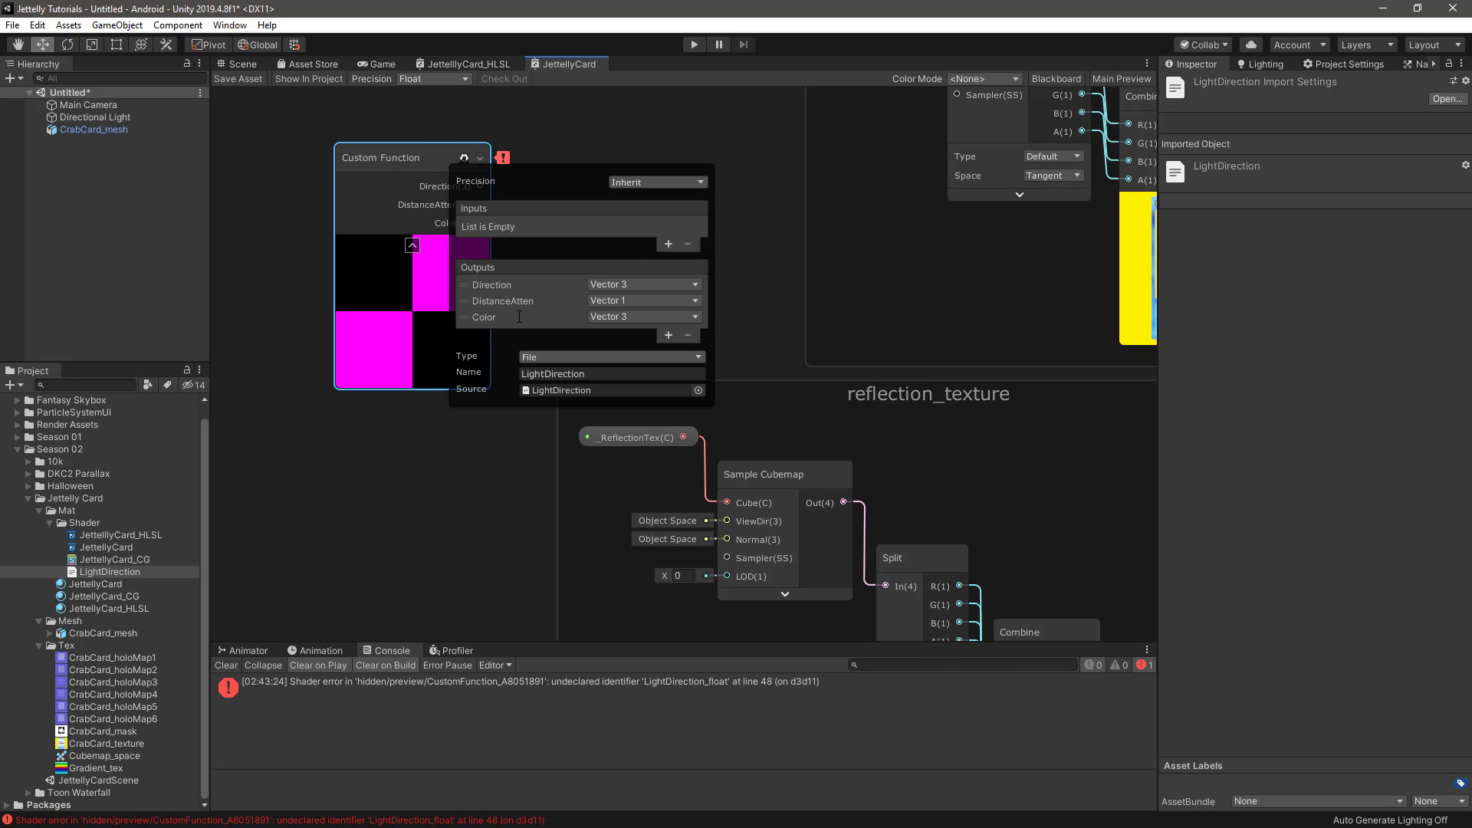
Set the Custom Function node's precision to Half and close its settings
left_click(666, 182)
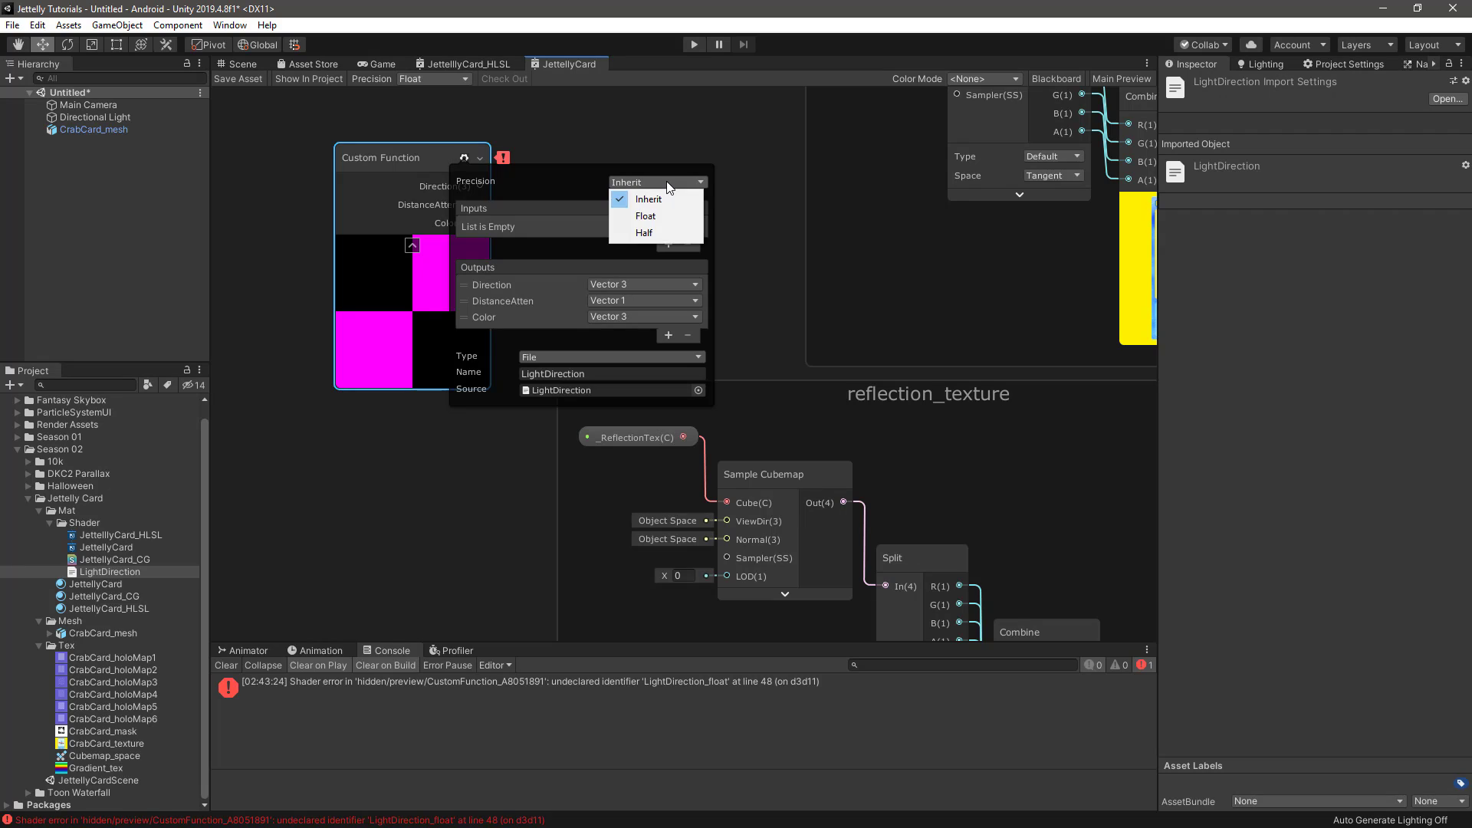
left_click(654, 233)
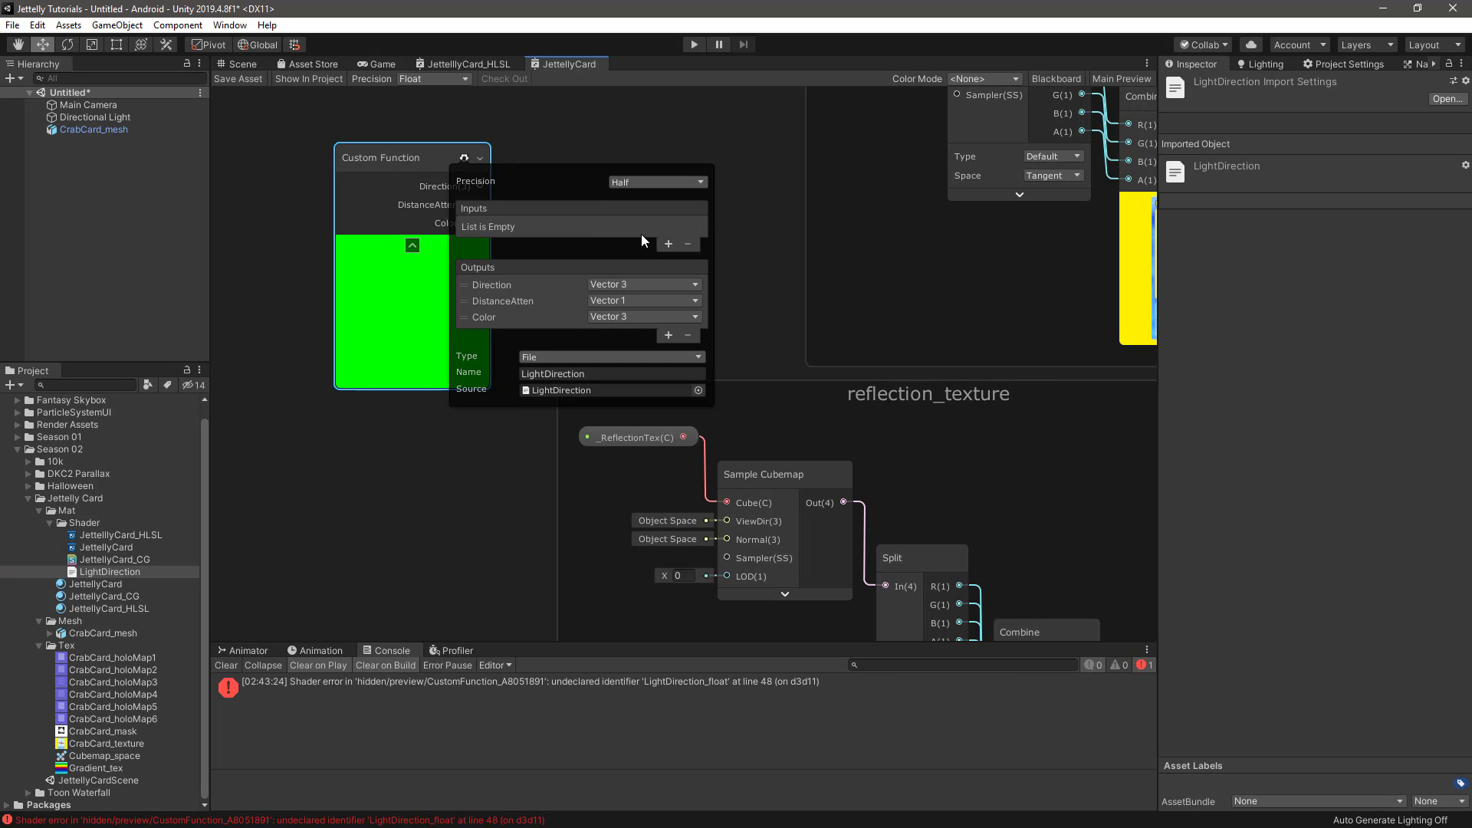
left_click(463, 156)
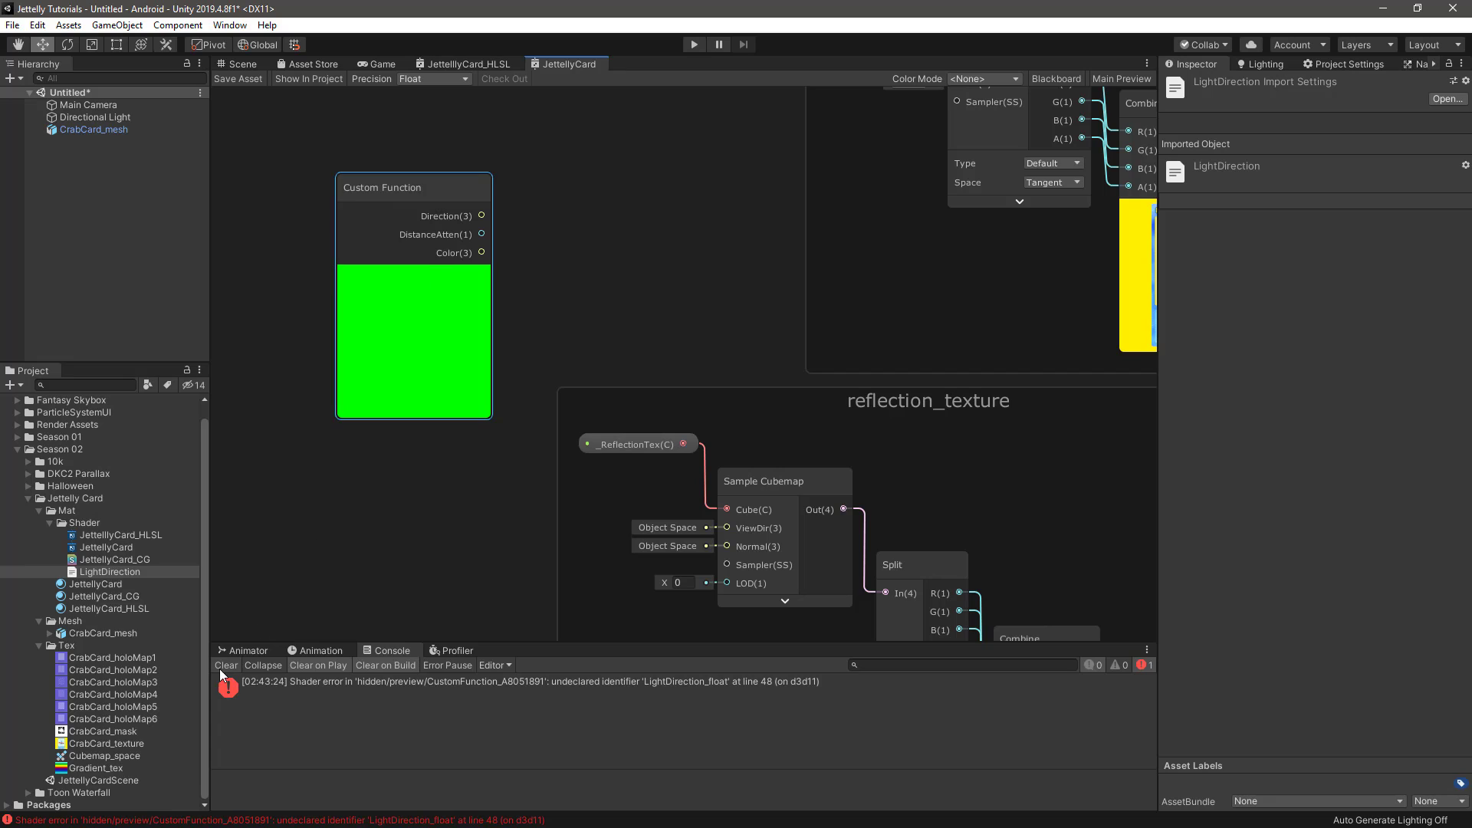
Put the Custom Function node in a new group named main_light
middle_click_drag(334, 540, 553, 474)
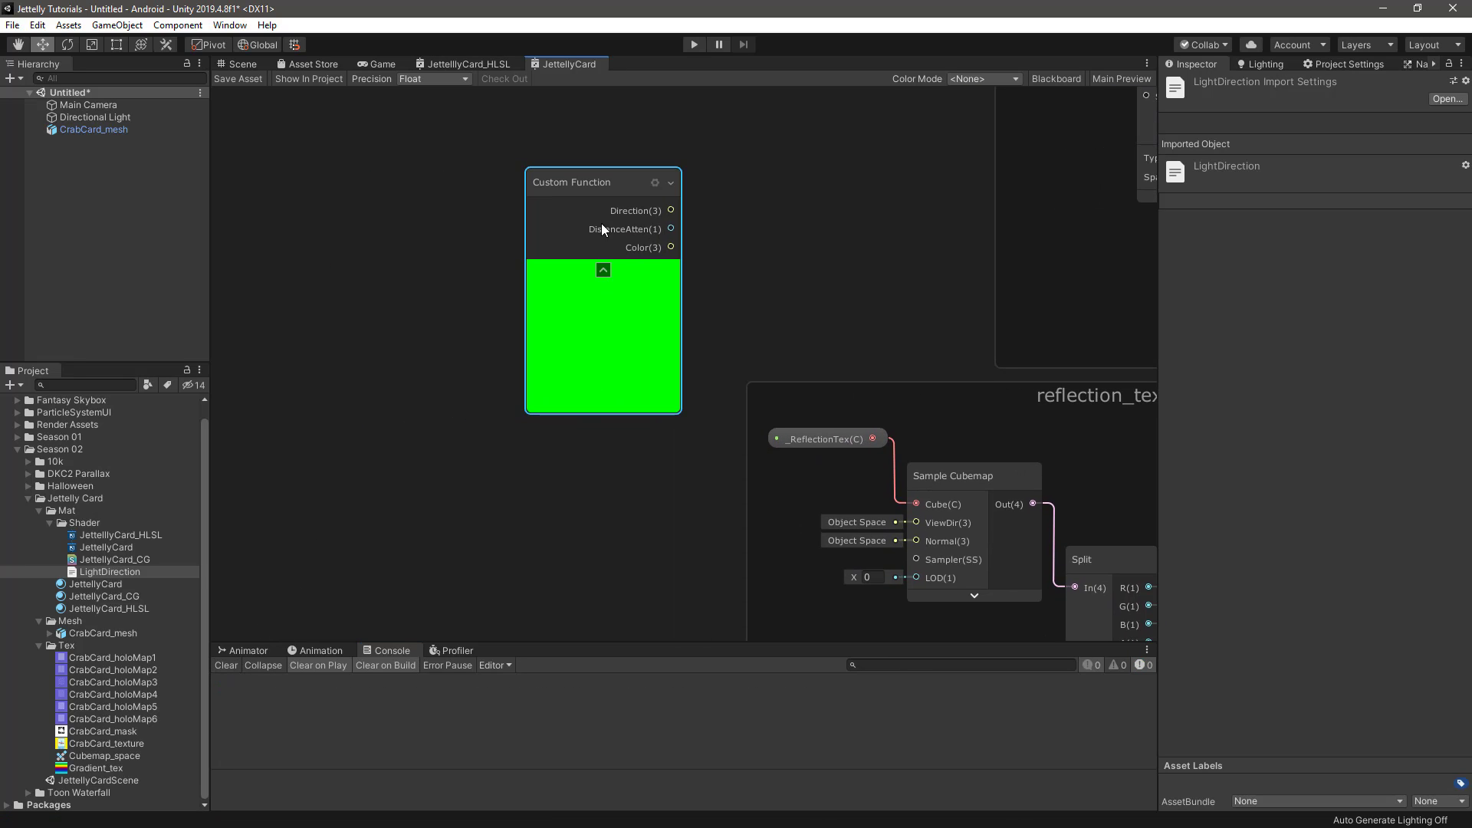
right_click(586, 173)
left_click(649, 397)
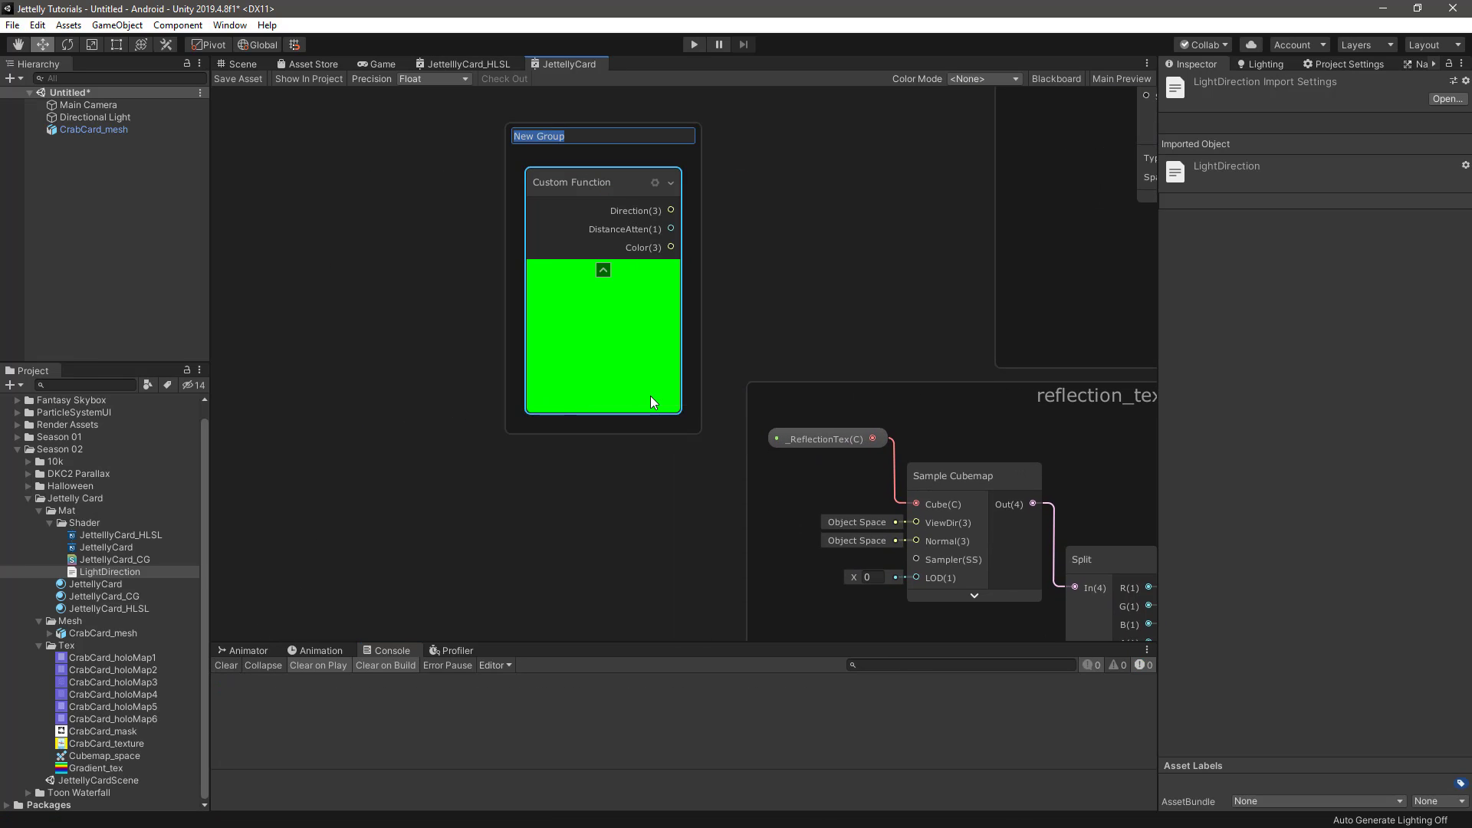
type("main_light")
key("Return")
Add a Dot Product node and place it between the main_light and main_texture groups, moving main_light away to make room
scroll(610, 297, "down", 2)
middle_click_drag(707, 251, 589, 331)
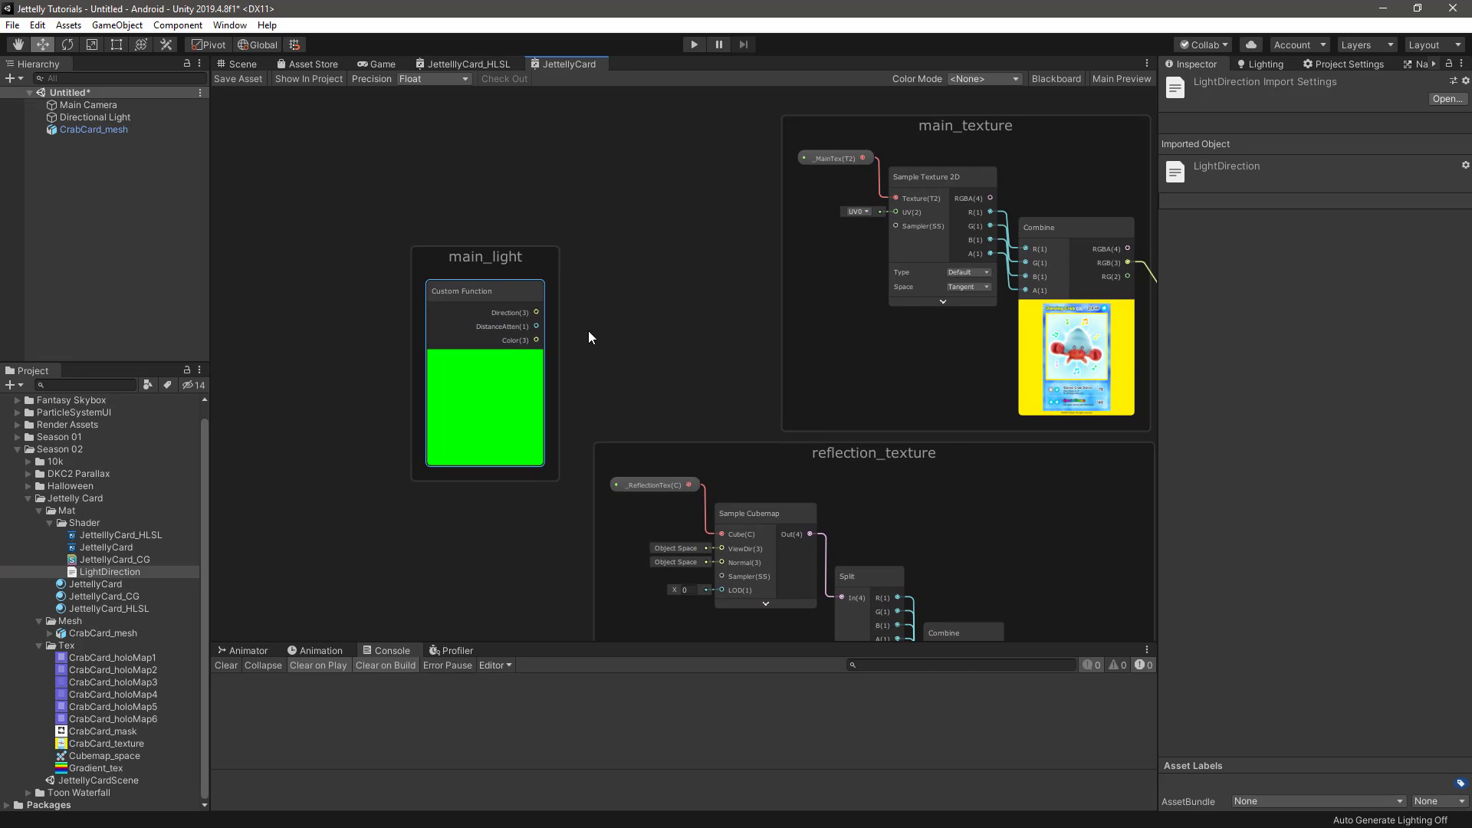
scroll(589, 336, "up", 2)
middle_click_drag(618, 283, 629, 247)
key("space")
type("d")
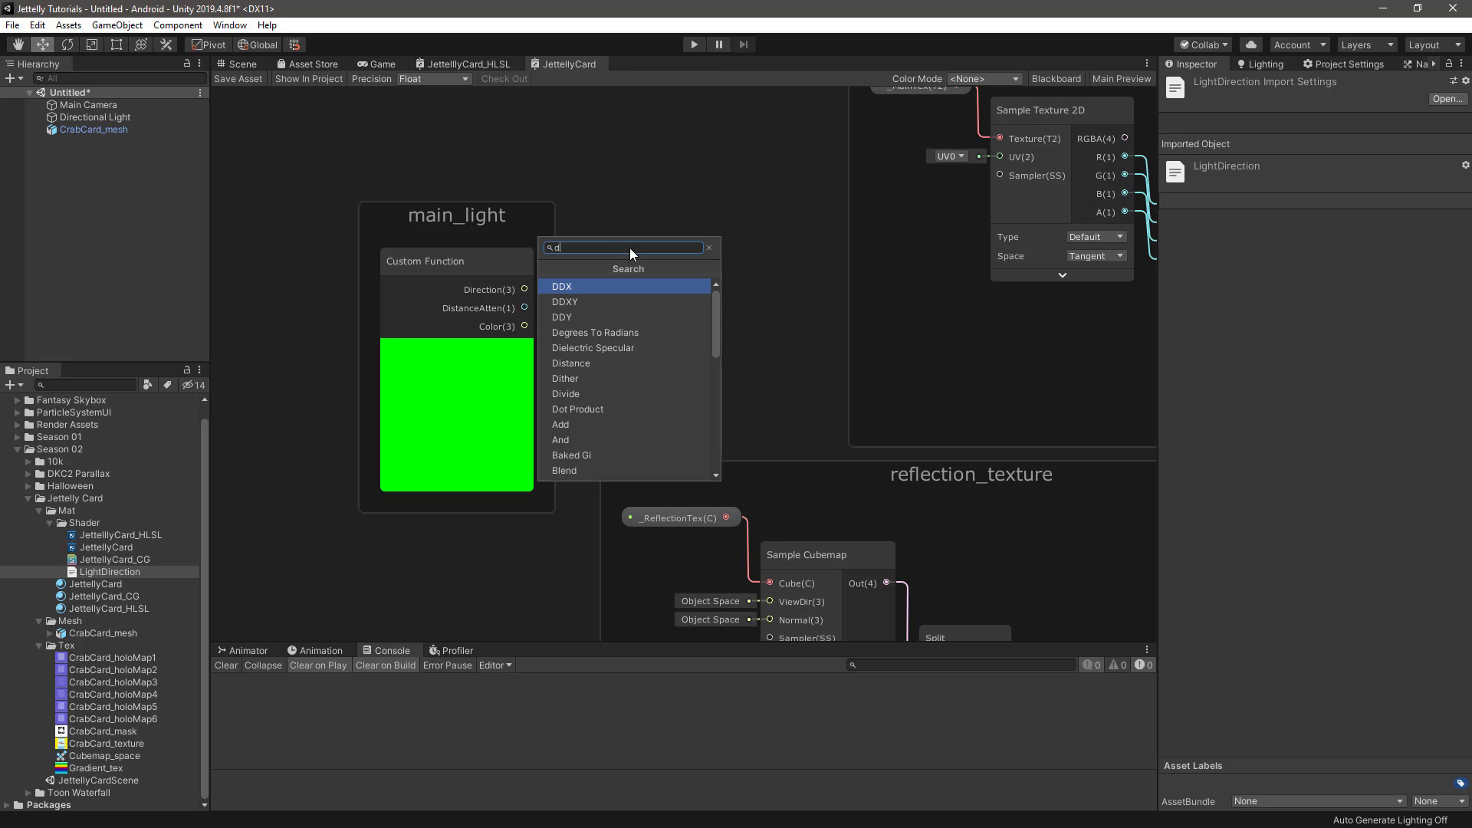
type("ot")
key("Return")
scroll(629, 247, "down", 1)
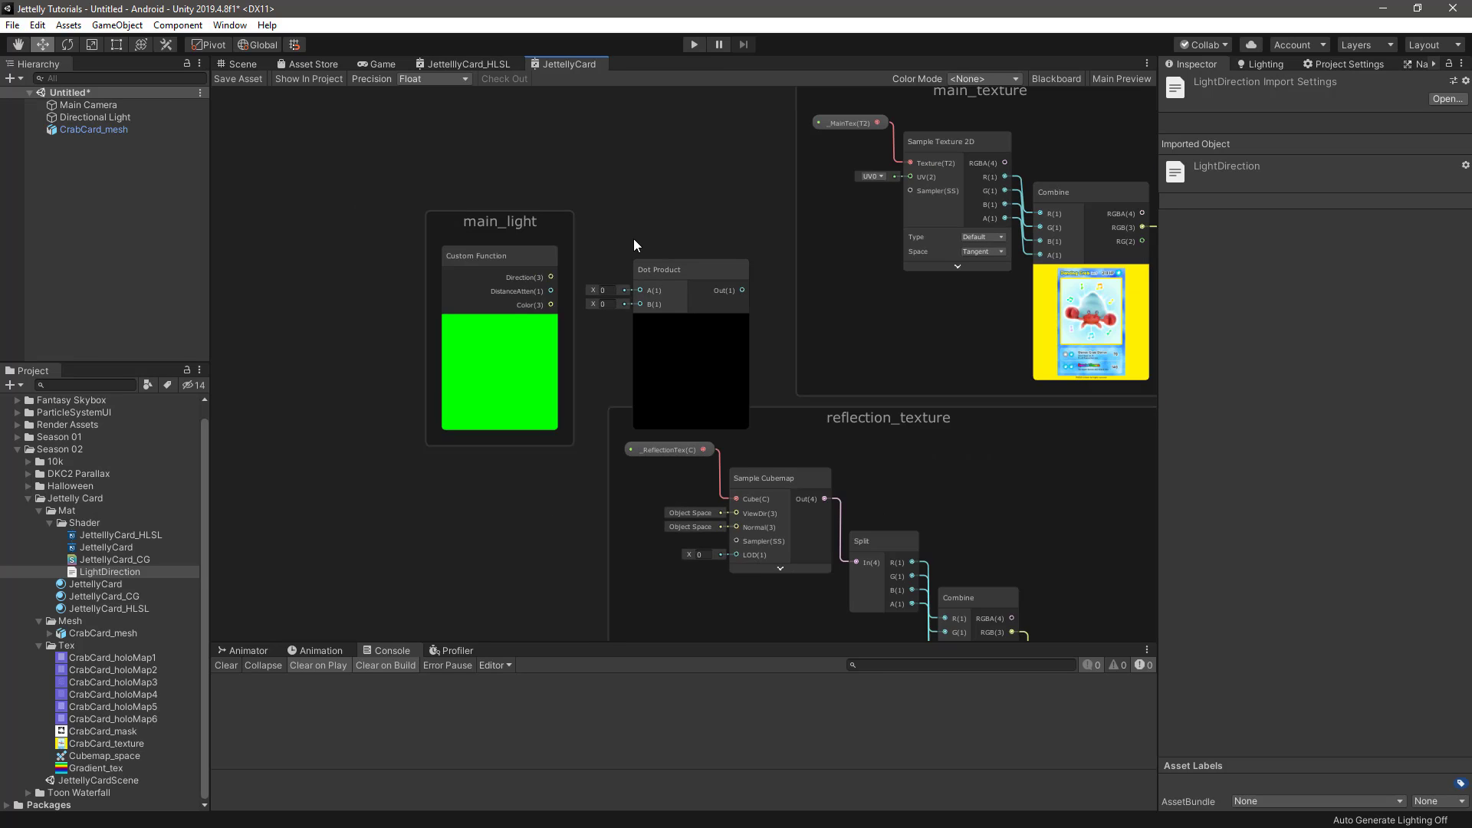
middle_click_drag(634, 239, 710, 301)
left_click_drag(560, 283, 461, 291)
left_click_drag(738, 326, 701, 251)
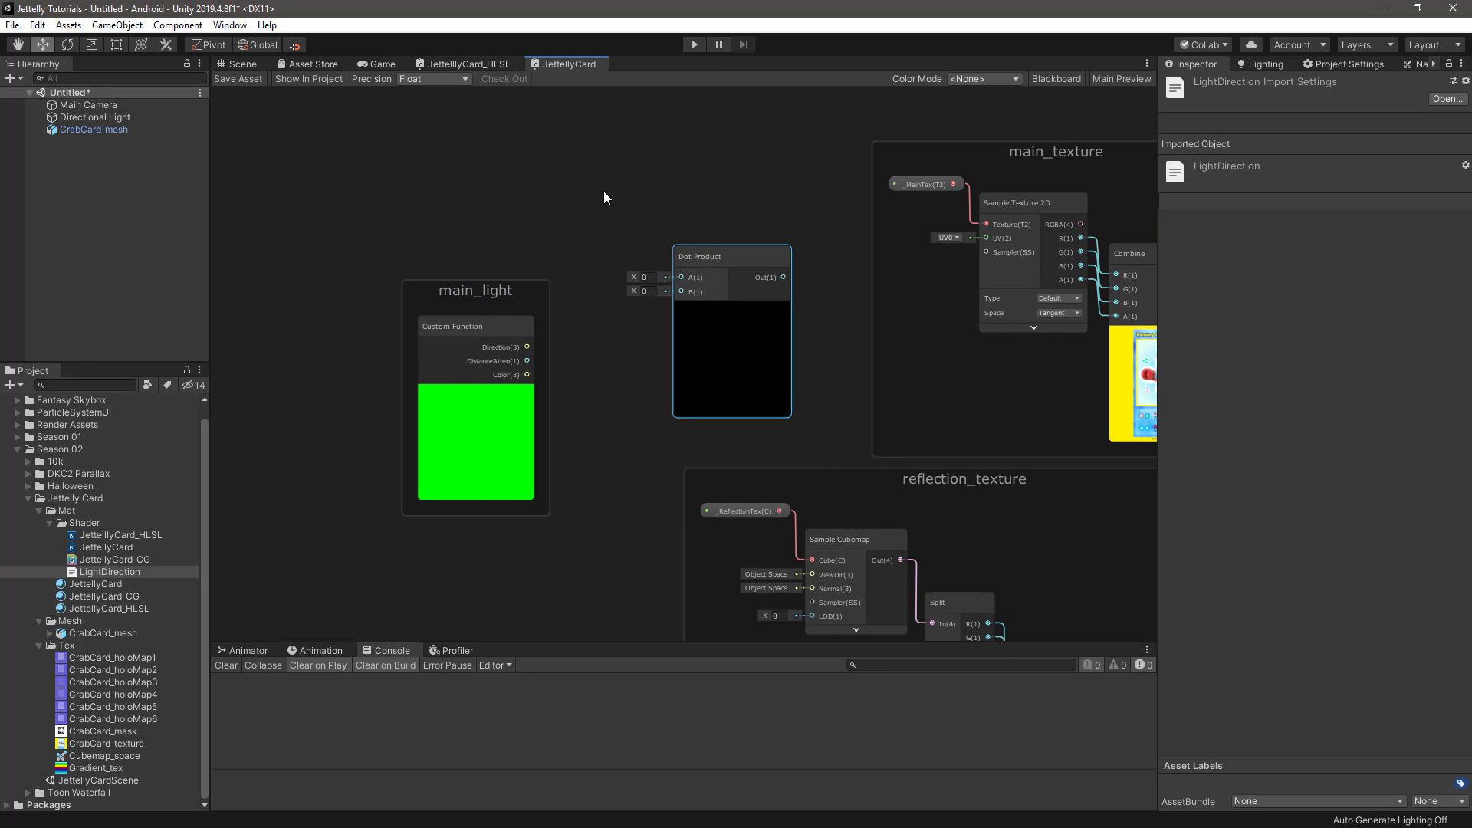
Add a Normal Vector node in World space, collapse its preview and place it above the main_light group
key("space")
type("norma")
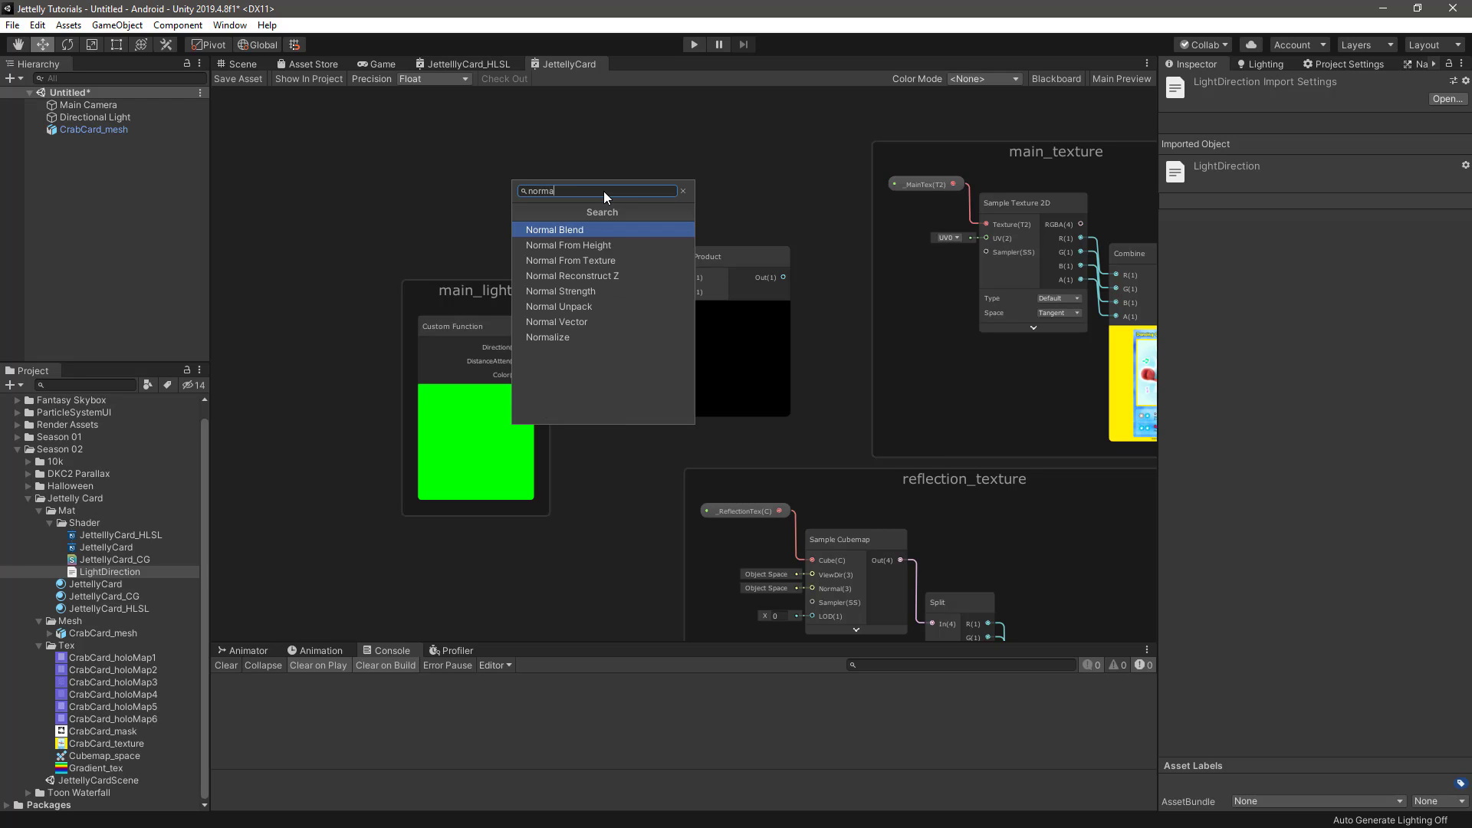
key("Down")
key("Down")
key("Down")
key("Down")
key("Down")
key("Down")
key("Return")
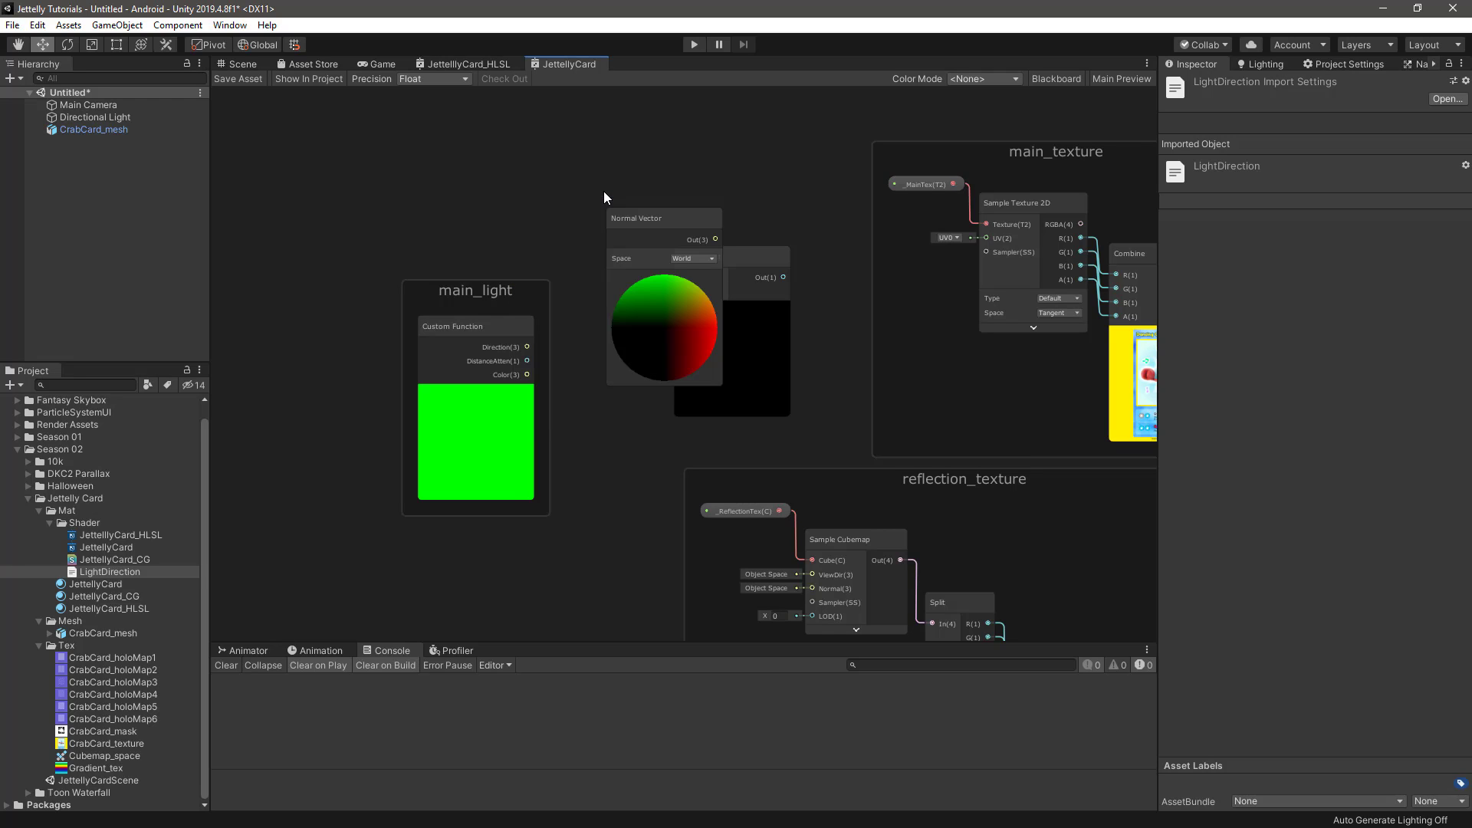
scroll(604, 196, "up", 1)
left_click_drag(656, 205, 546, 145)
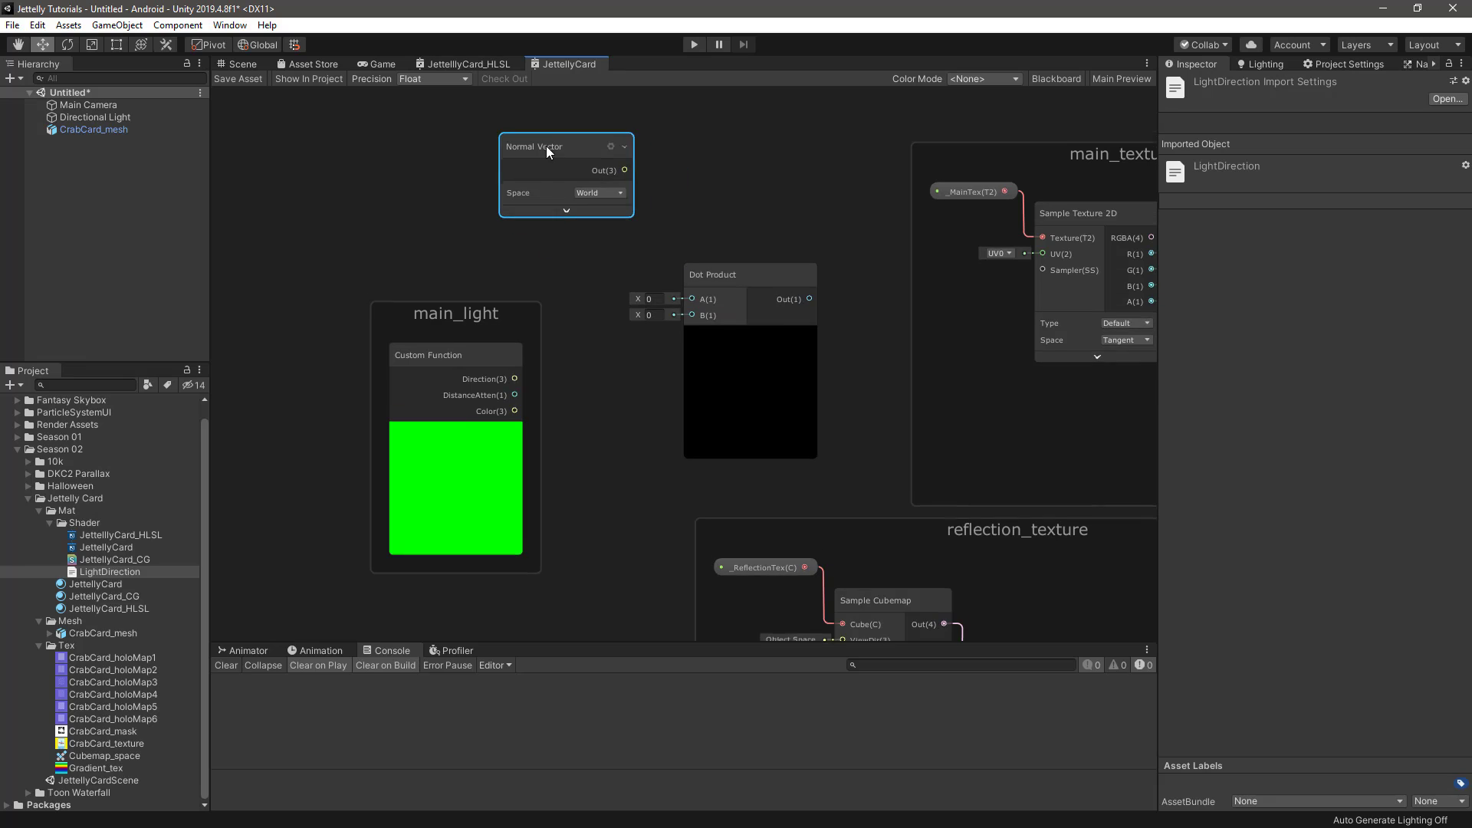
Connect the Normal Vector output to input A of the Dot Product and the Custom Function's Direction output to input B
left_click_drag(624, 170, 721, 266)
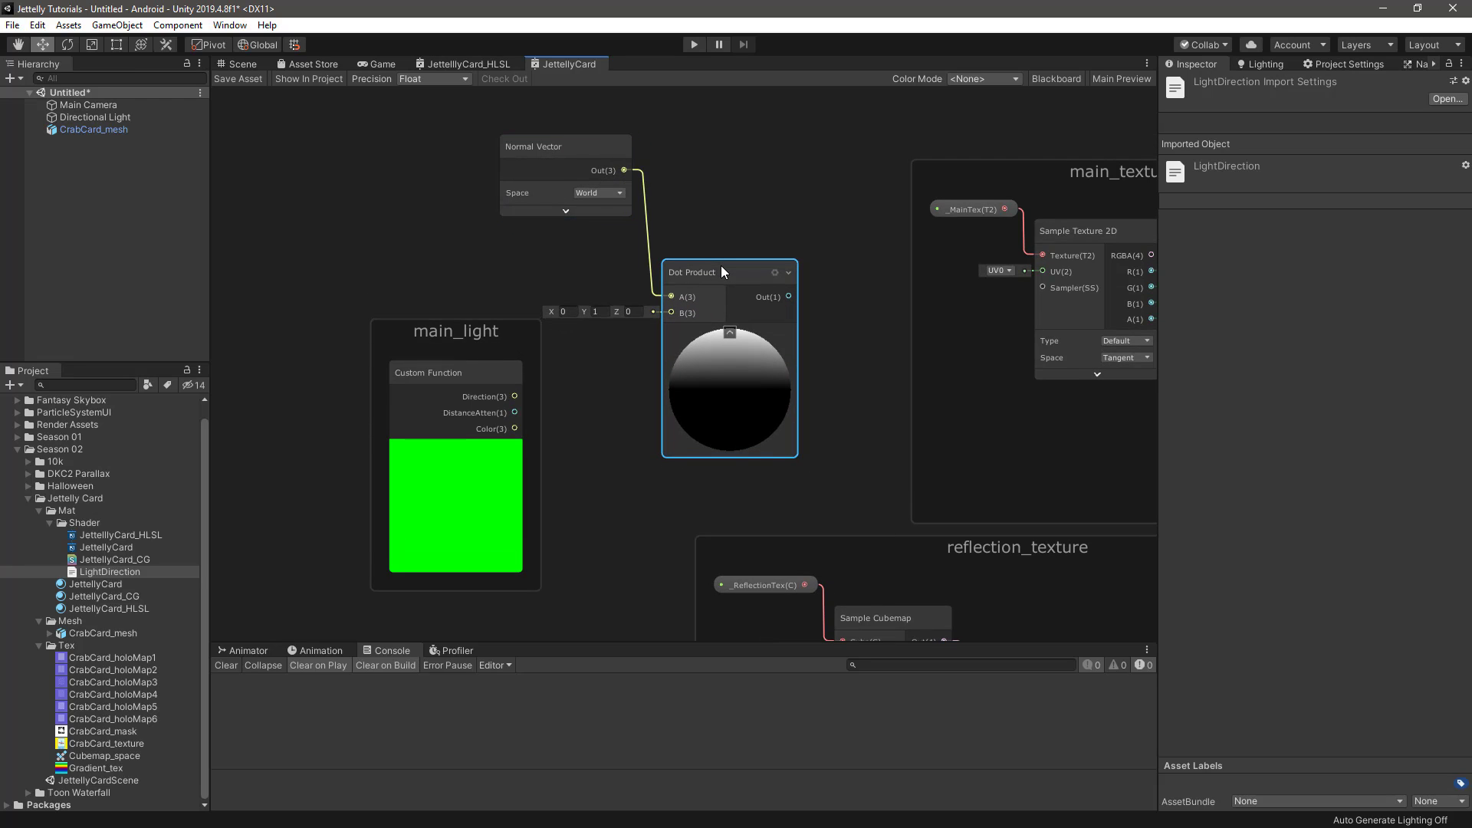
left_click_drag(514, 397, 706, 265)
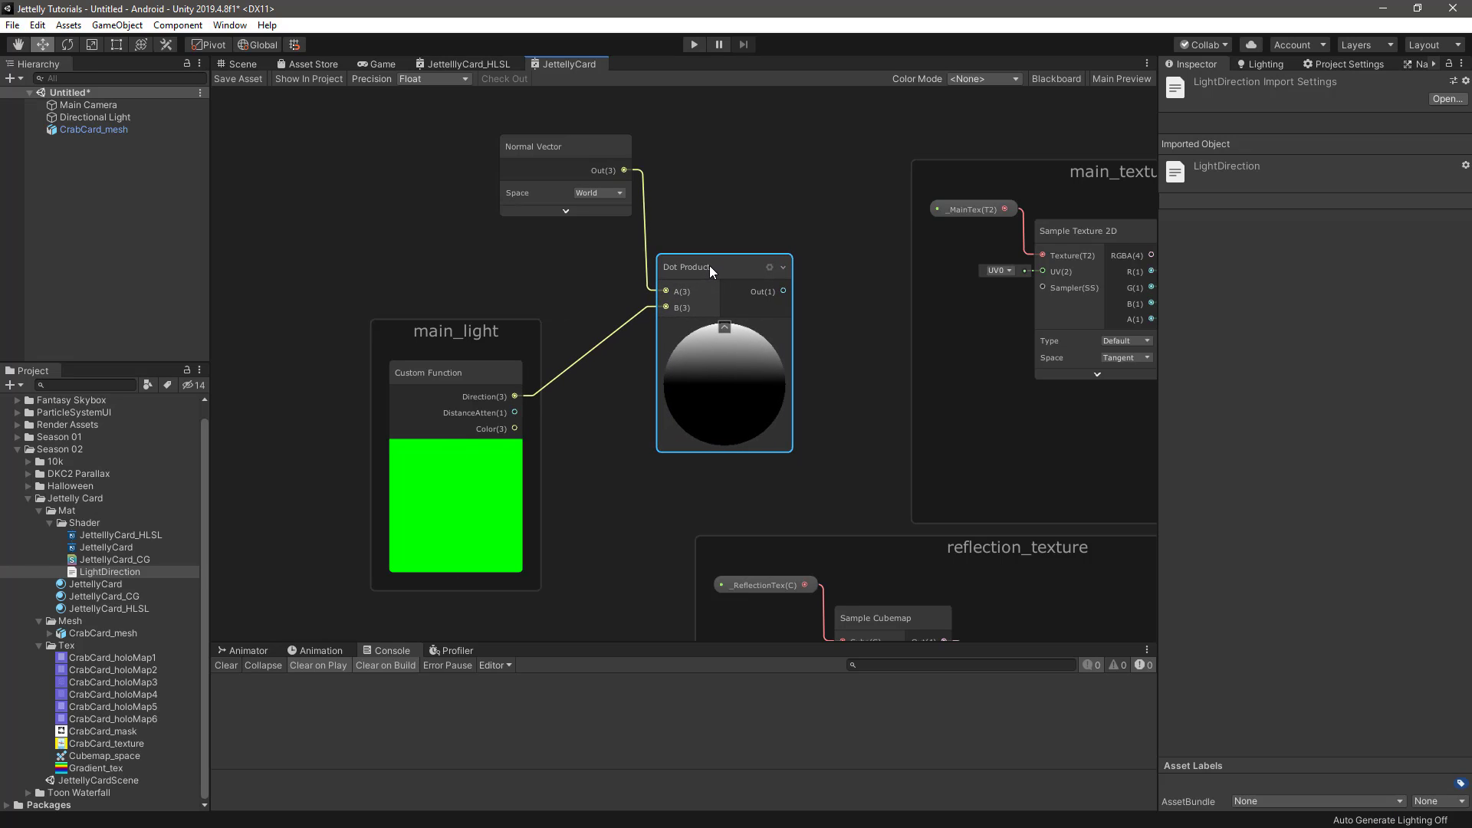
left_click(839, 156)
Add a Maximum node with its preview collapsed and connect the Dot Product output to its B input
middle_click_drag(819, 212, 708, 231)
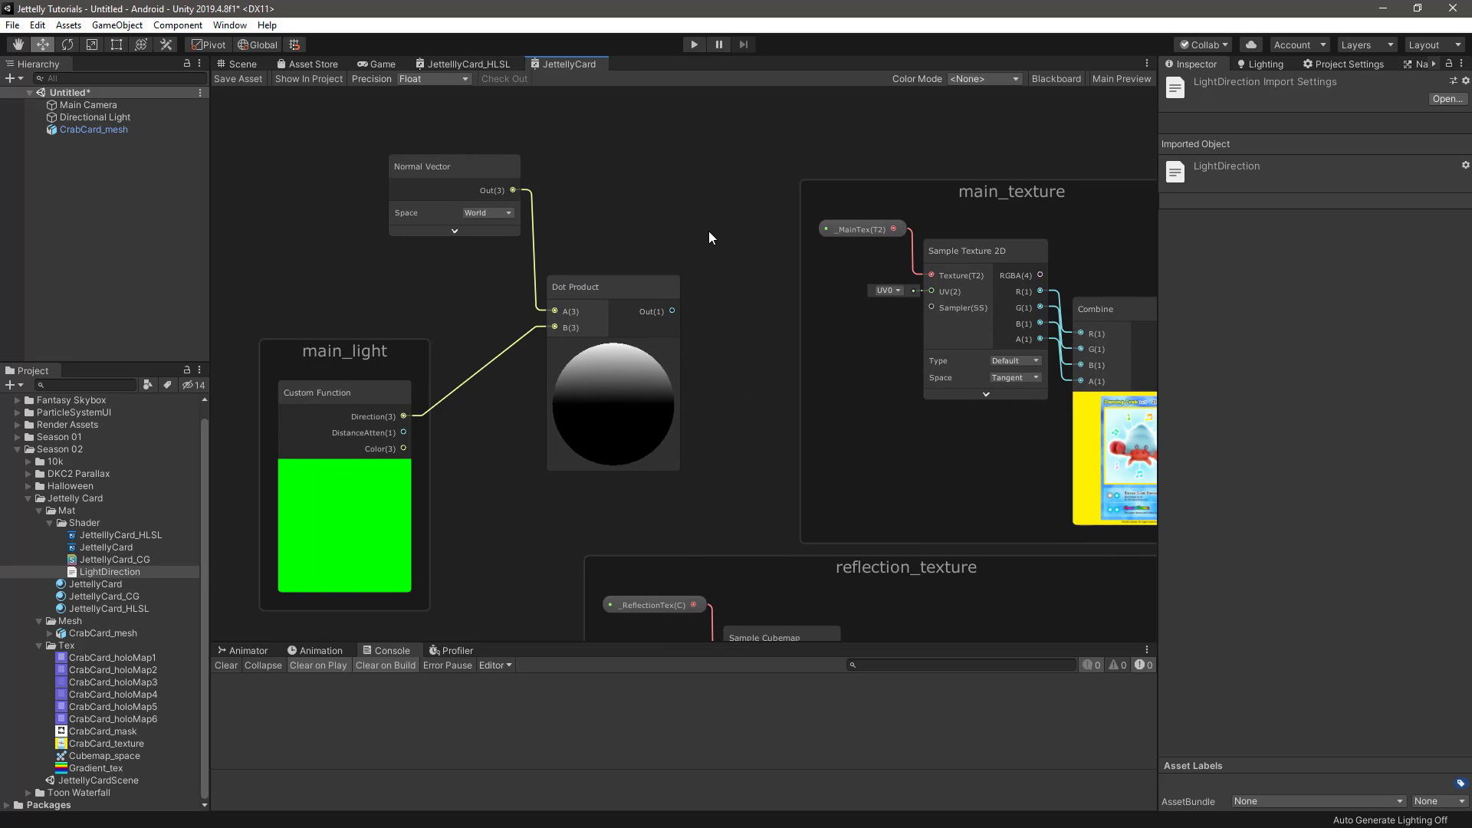
key("space")
type("max")
key("Return")
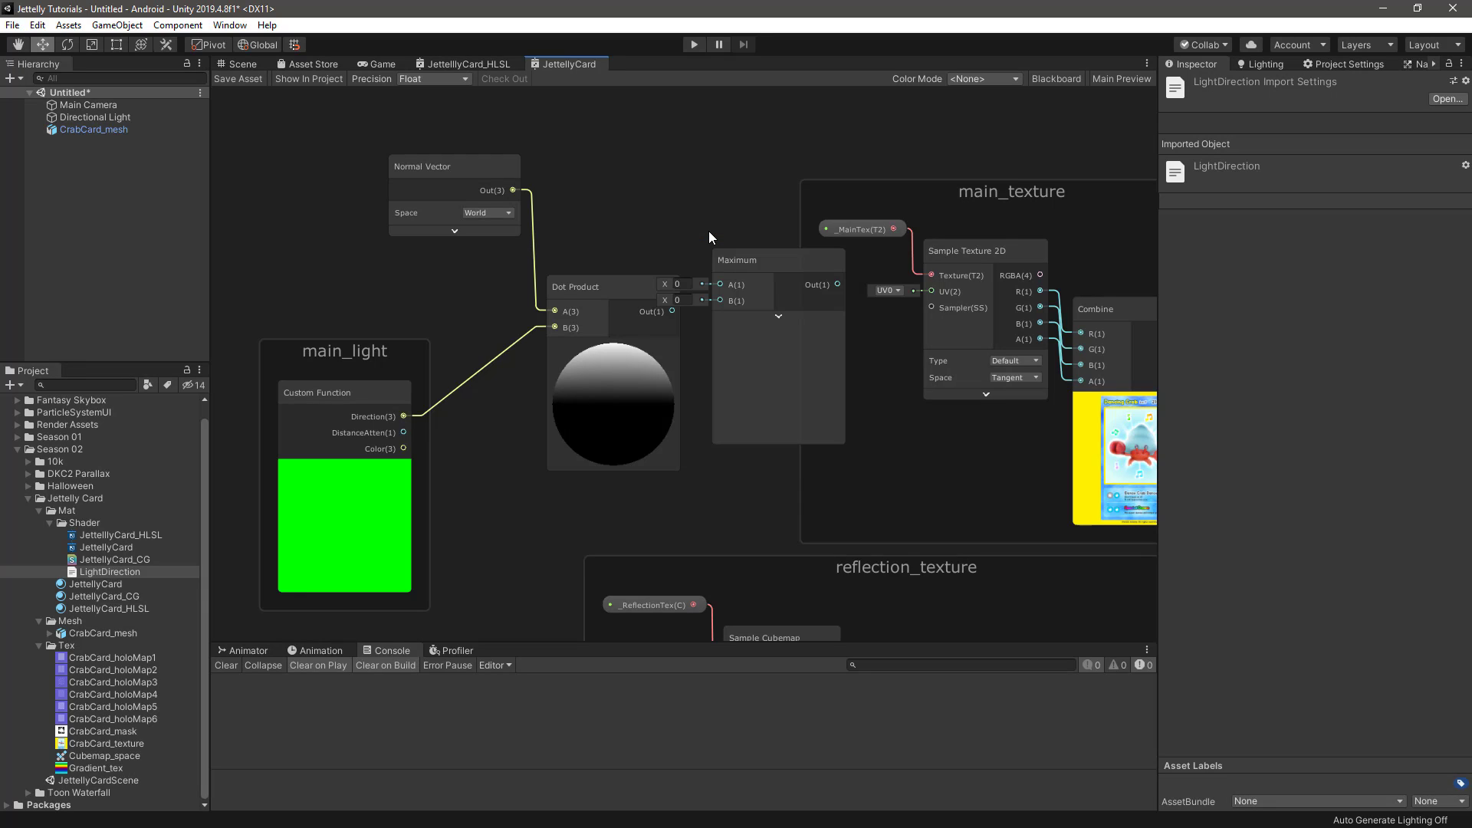
left_click(780, 323)
left_click_drag(745, 263, 721, 195)
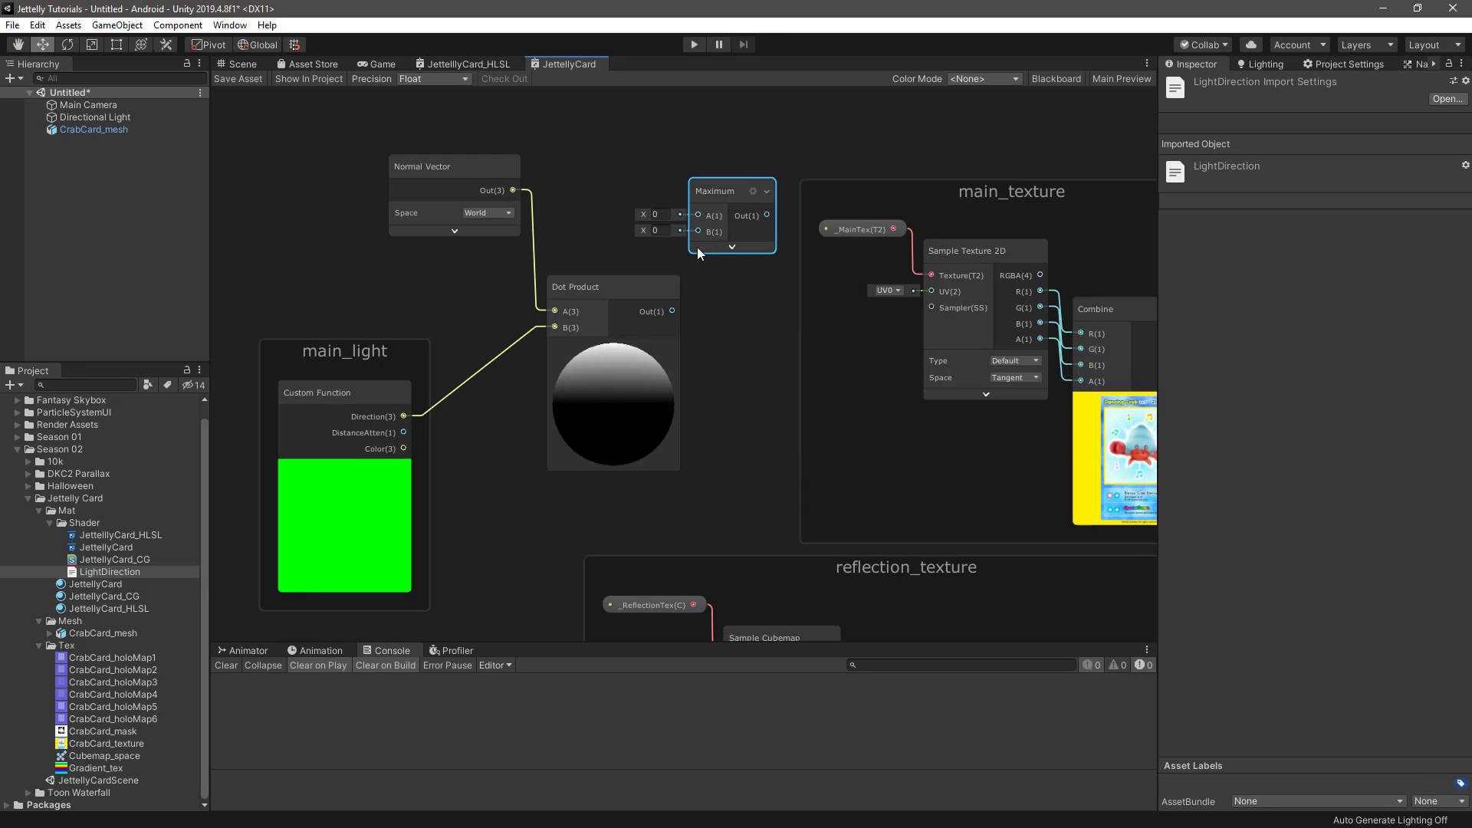
left_click_drag(672, 311, 698, 231)
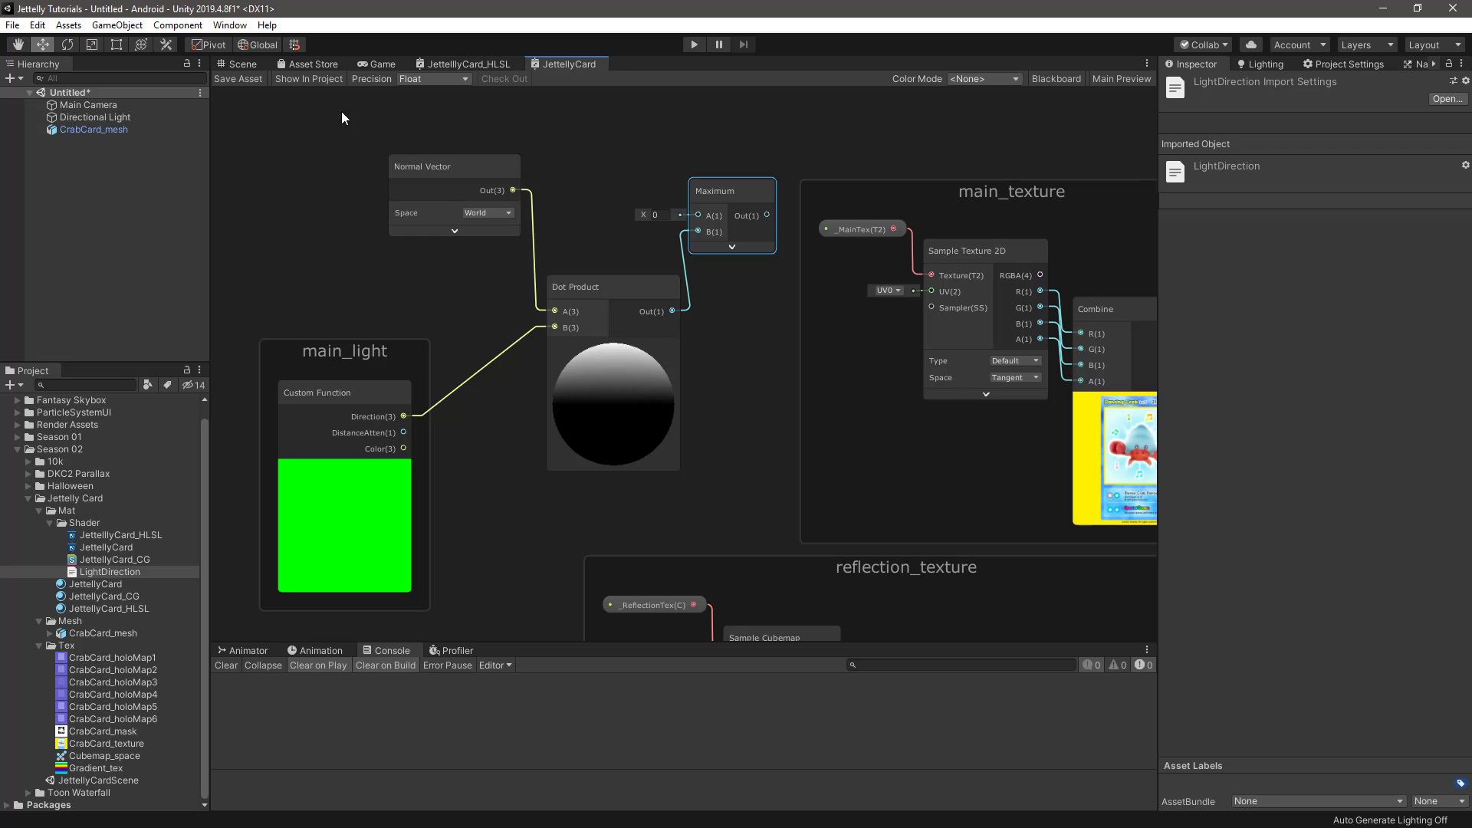
Shift the lighting nodes away from the main_texture group, collapse the Dot Product preview and bring the Maximum node closer to it
left_click_drag(342, 112, 706, 453)
left_click_drag(725, 184, 576, 182)
left_click(666, 267)
middle_click_drag(666, 267, 778, 276)
left_click_drag(680, 203, 645, 201)
left_click(577, 353)
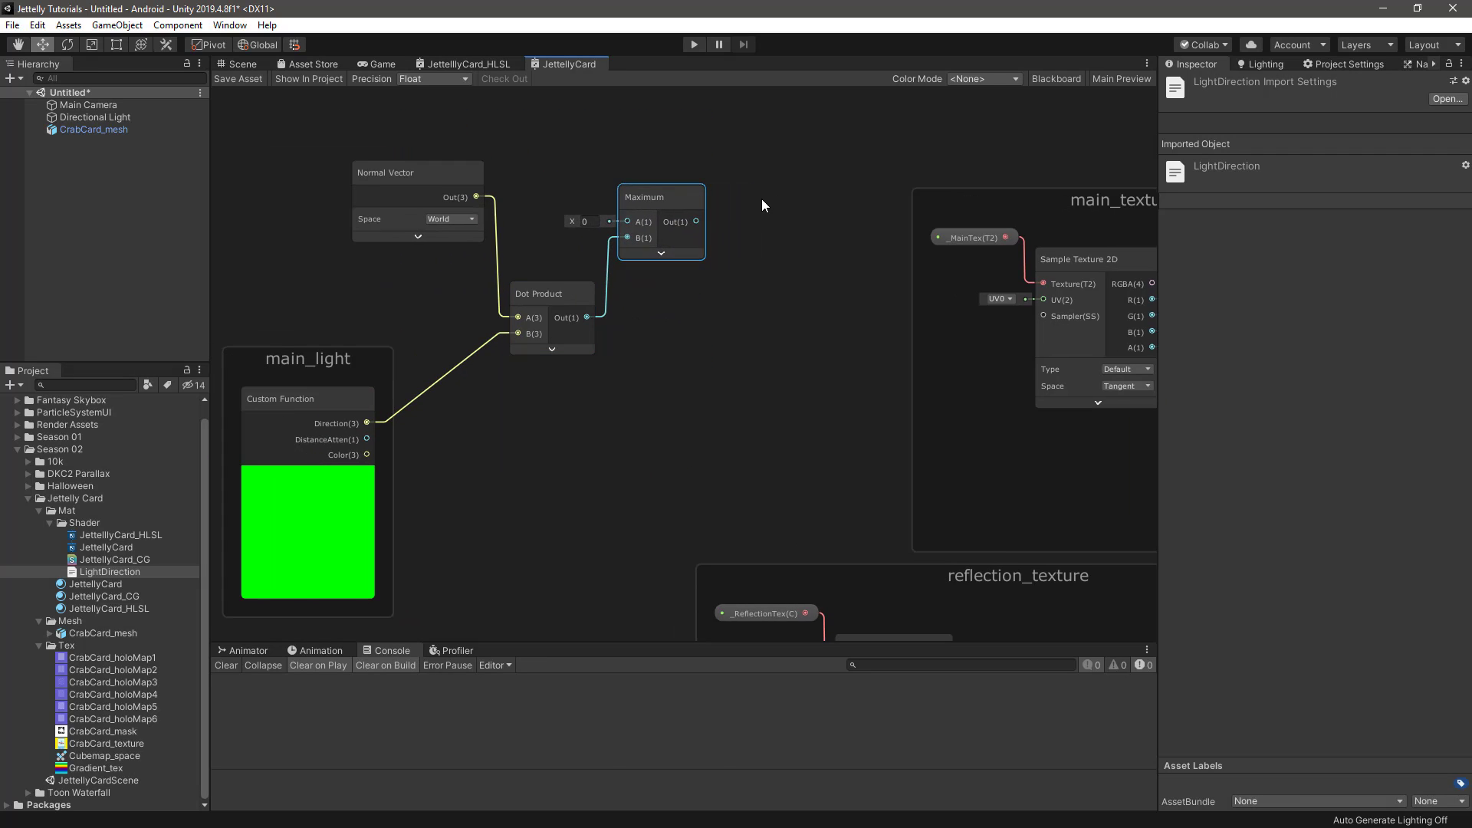
left_click(761, 201)
Add a Multiply node with its preview collapsed, connecting DistanceAtten to A and Color to B
middle_click_drag(765, 218, 800, 163)
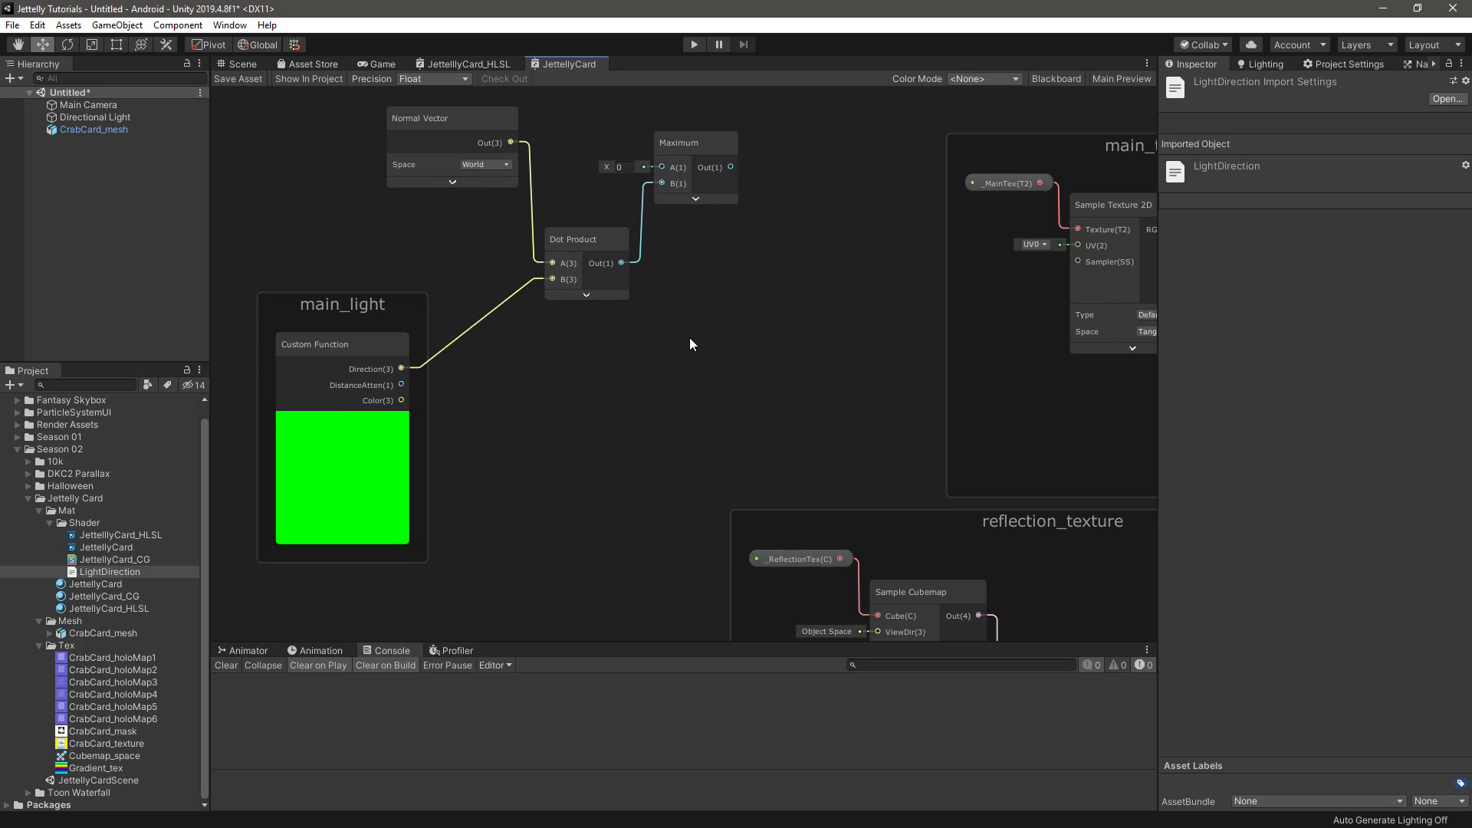
key("space")
type("mul")
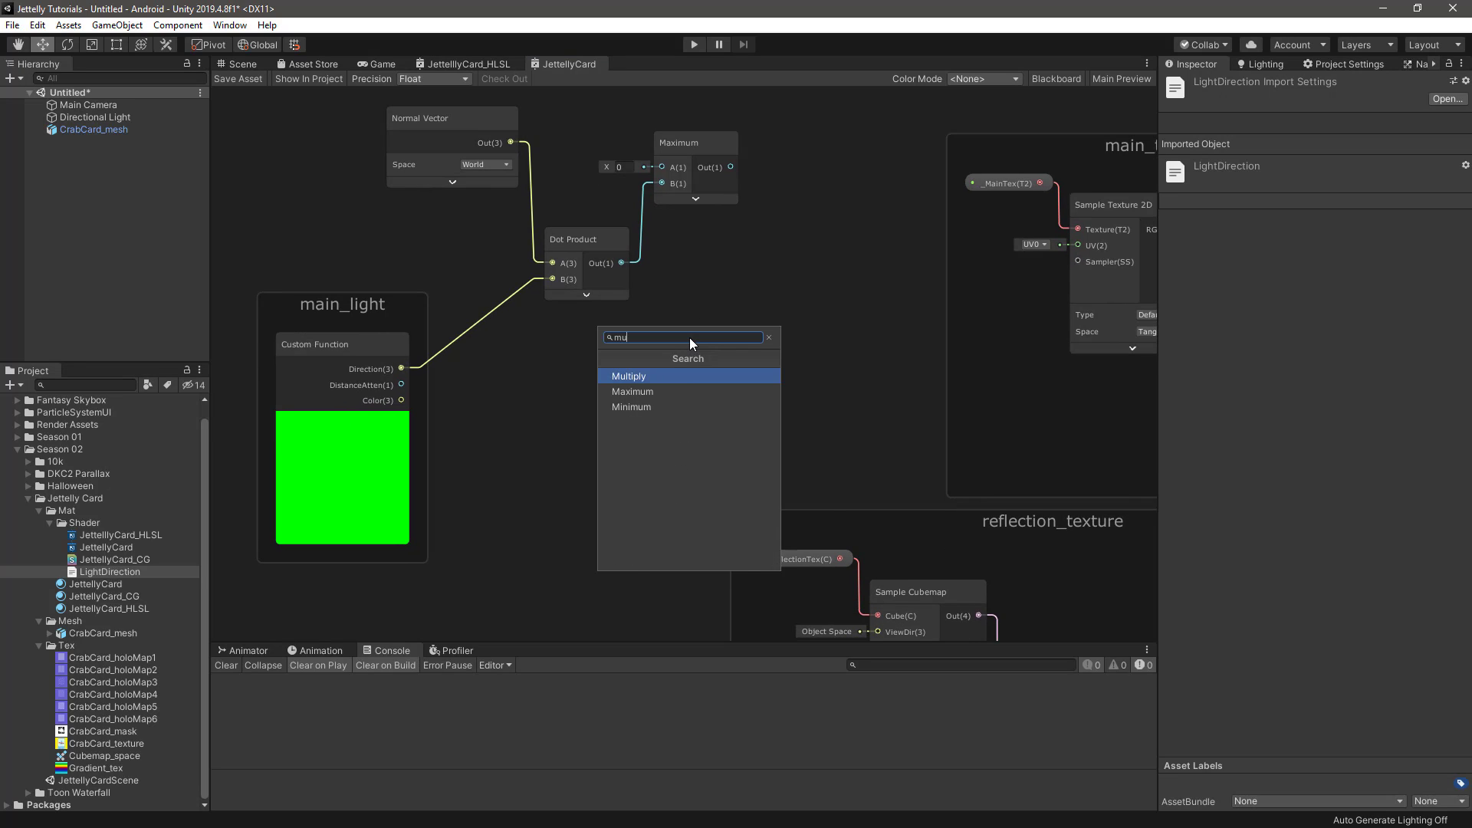
key("Return")
left_click(758, 427)
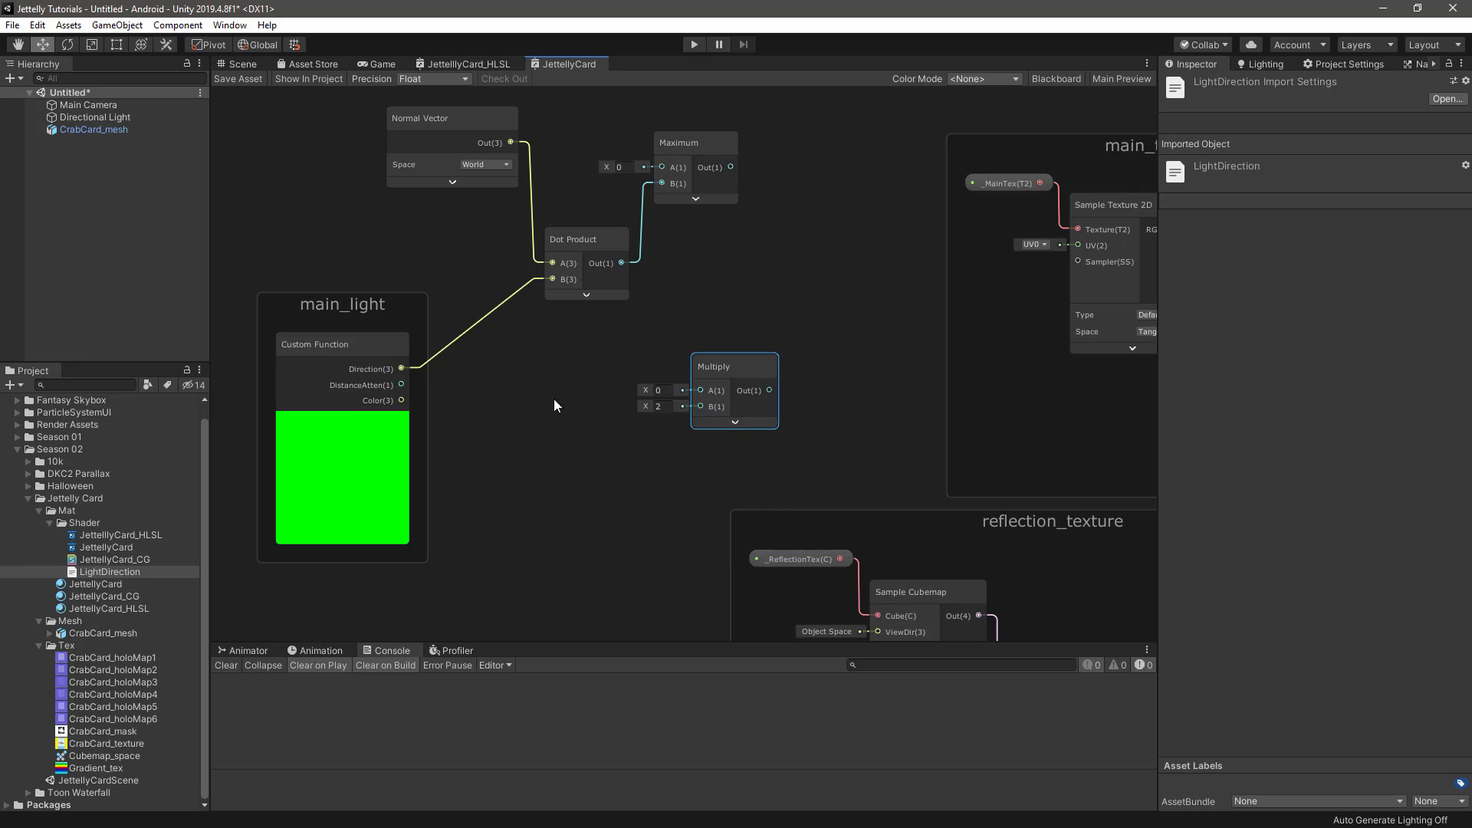
left_click_drag(399, 384, 700, 391)
left_click_drag(402, 400, 698, 406)
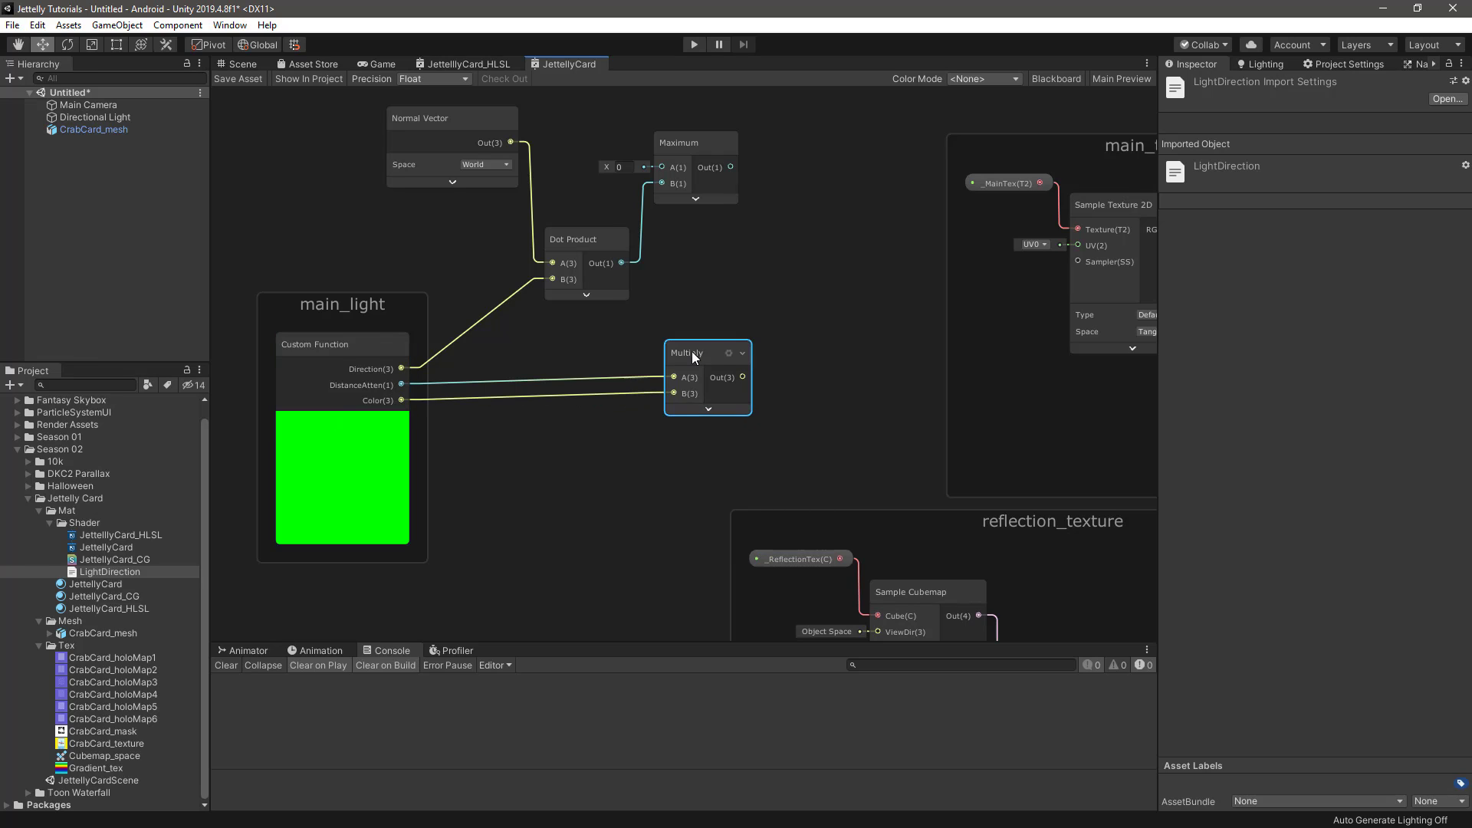
Add a second Multiply node with its preview collapsed, connecting the Maximum output to A and the first Multiply's output to B
key("space")
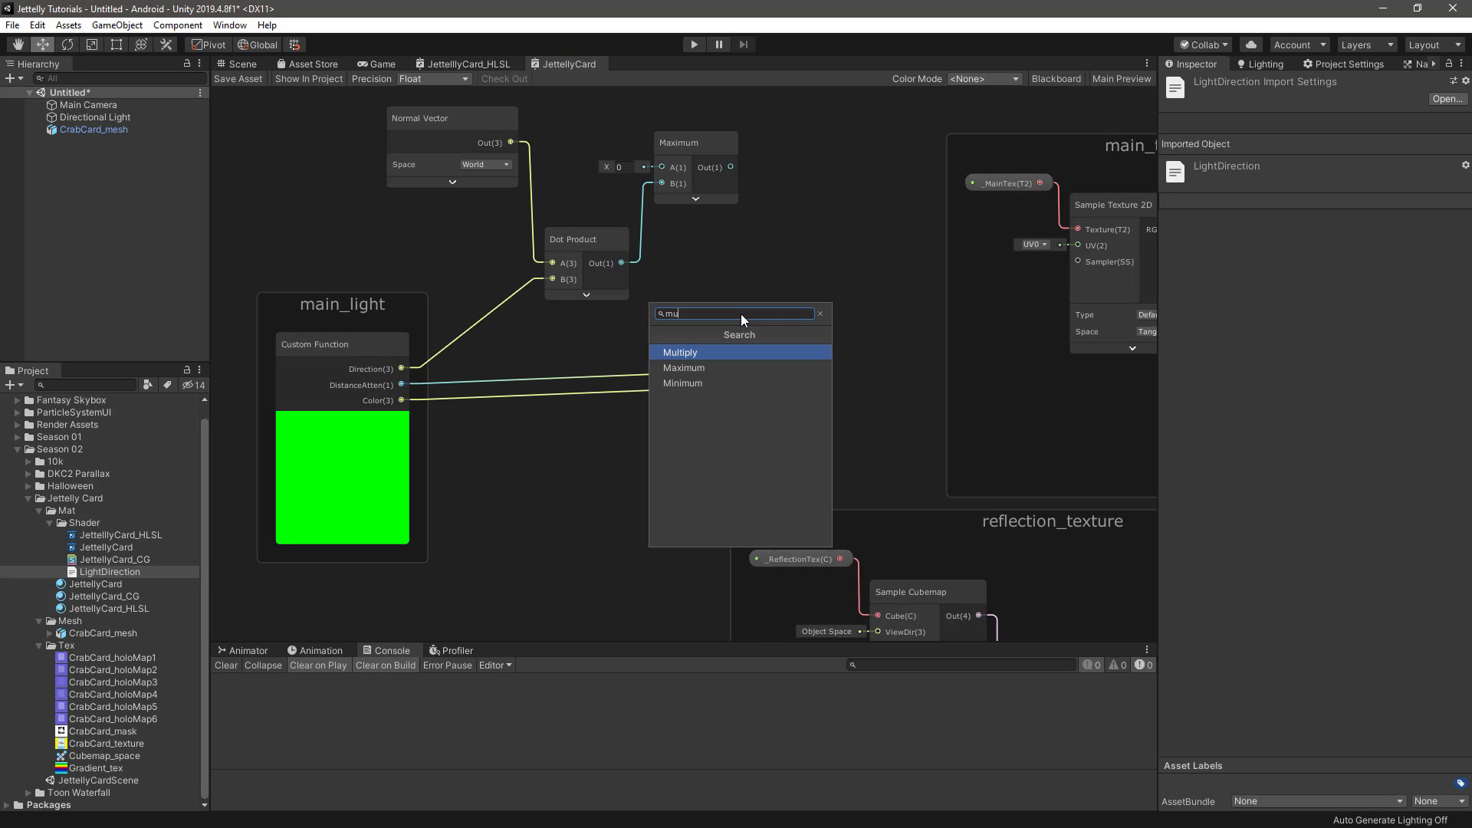
key("Return")
left_click(809, 400)
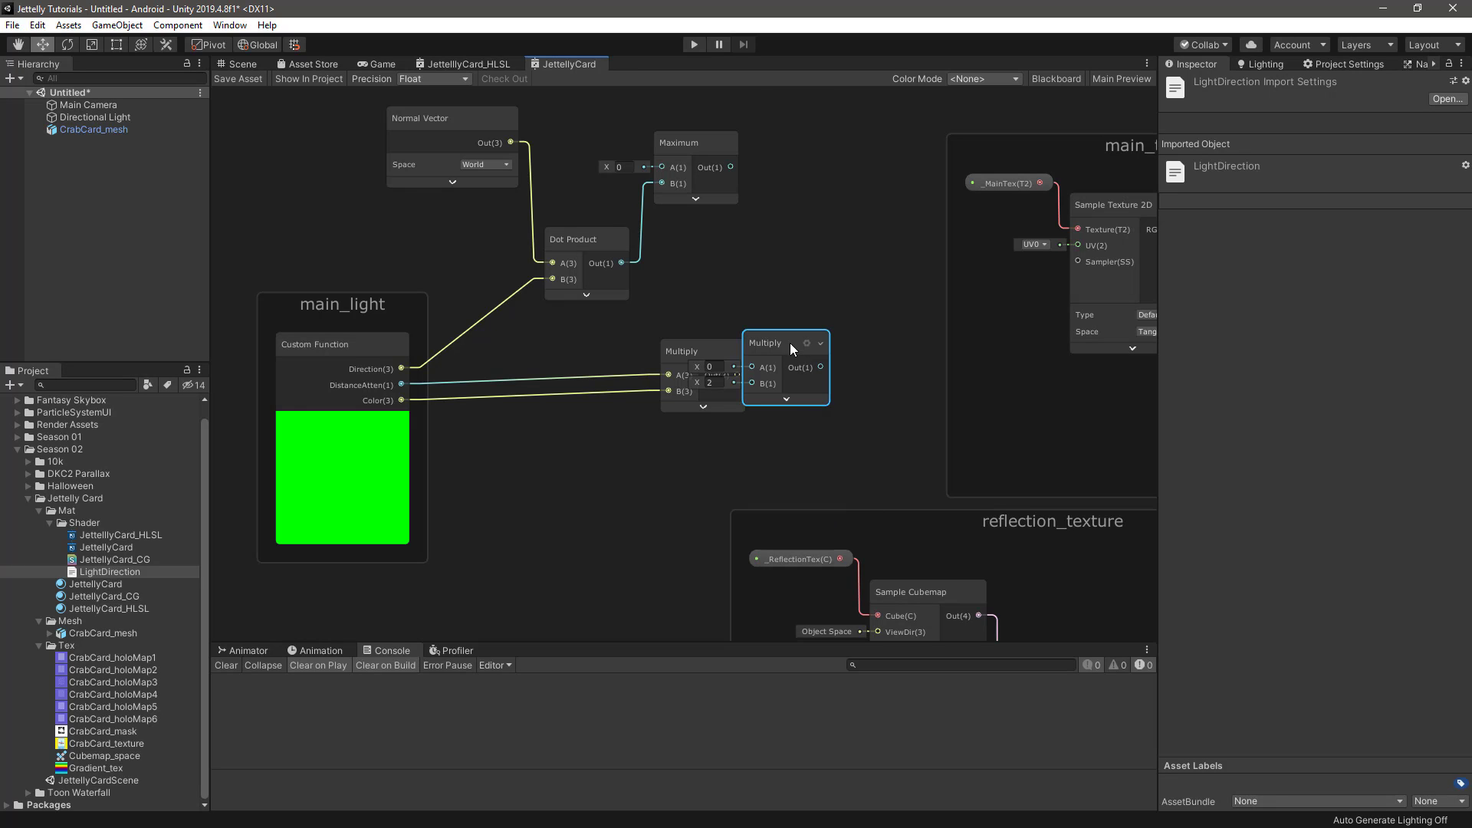
left_click_drag(790, 343, 822, 287)
left_click_drag(738, 375, 781, 331)
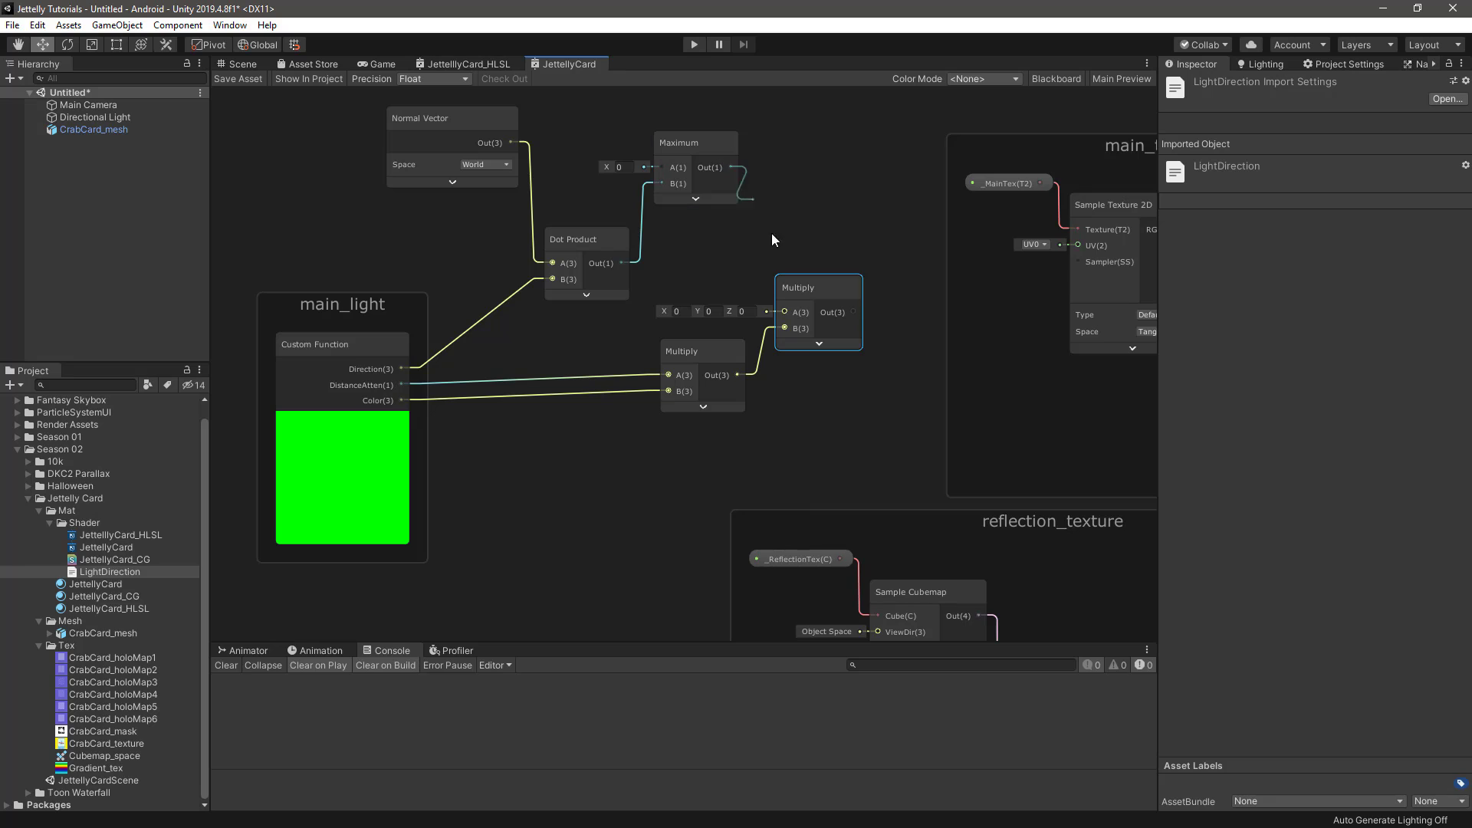
mouse_move(771, 233)
left_mouse_down()
mouse_move(785, 312)
mouse_move(798, 244)
left_mouse_up()
Arrange the Normal Vector, Dot Product, Maximum and two Multiply nodes compactly beside the main_light group
middle_click_drag(740, 307, 747, 346)
left_click_drag(678, 394, 680, 368)
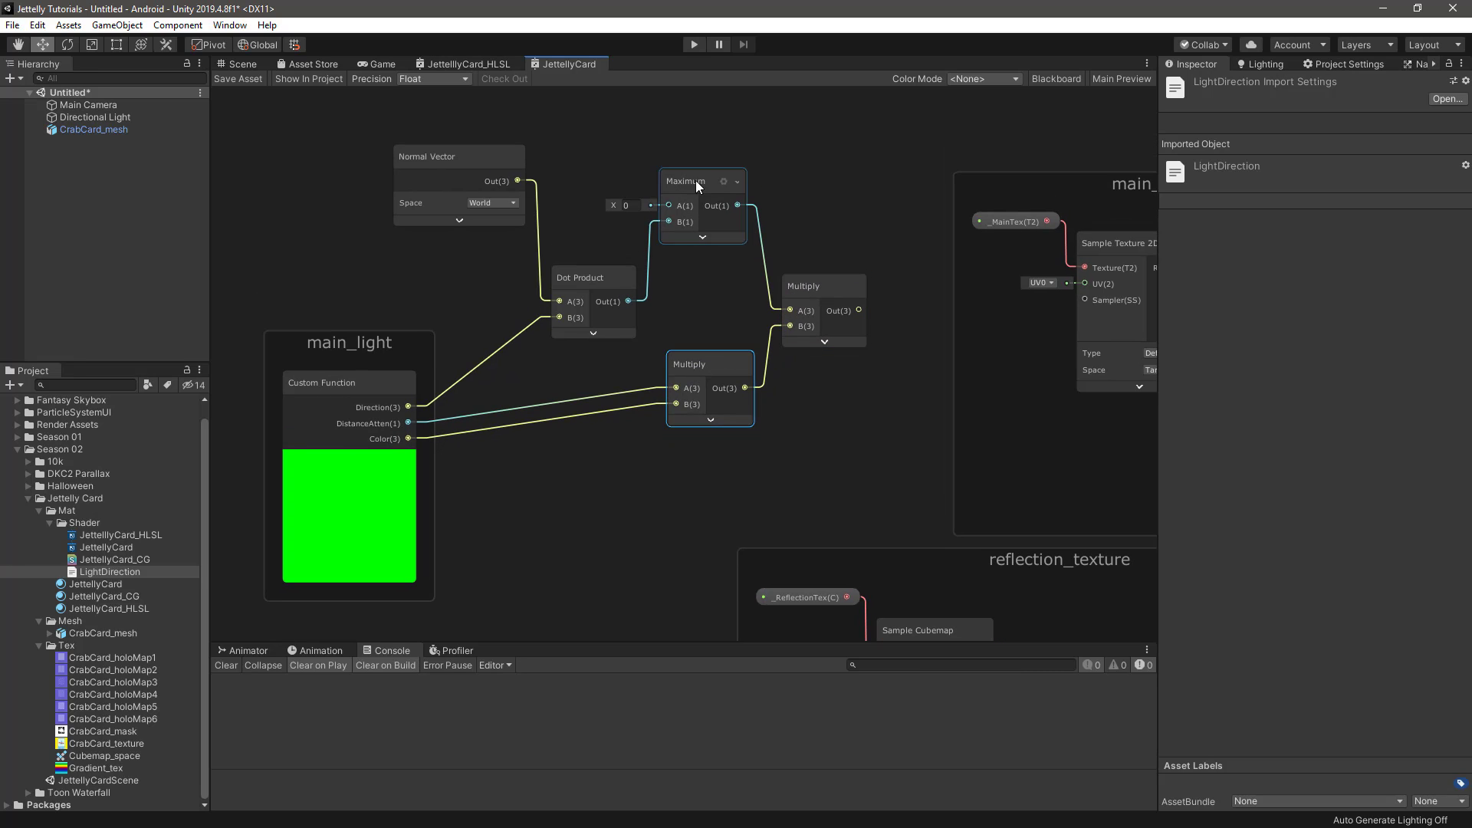
left_click_drag(696, 181, 695, 203)
left_click_drag(459, 155, 465, 204)
left_click_drag(823, 288, 812, 287)
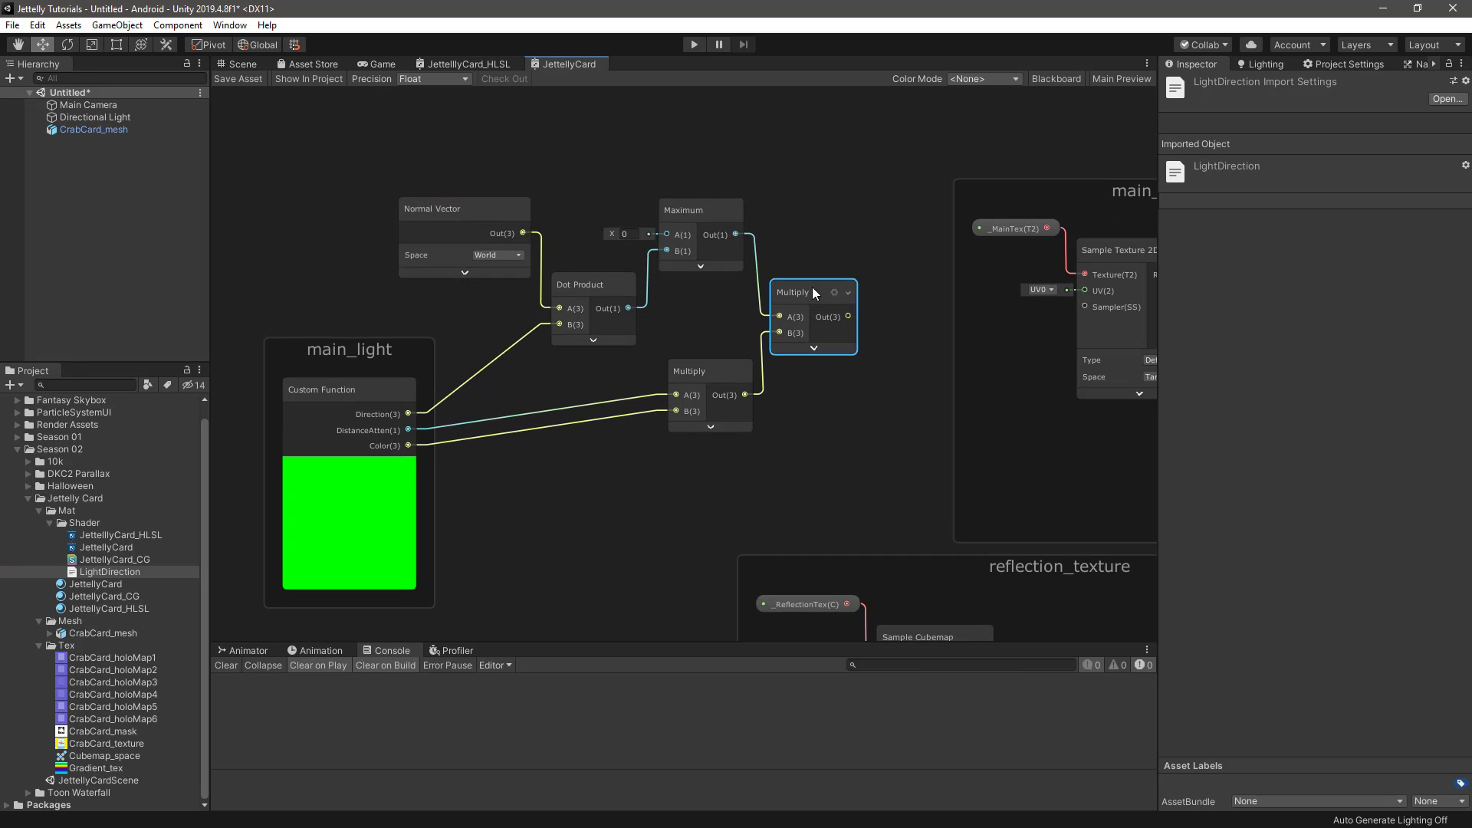
left_click_drag(703, 212, 712, 213)
left_click_drag(796, 283, 798, 284)
left_click_drag(531, 227, 577, 281)
left_click_drag(582, 282, 586, 284)
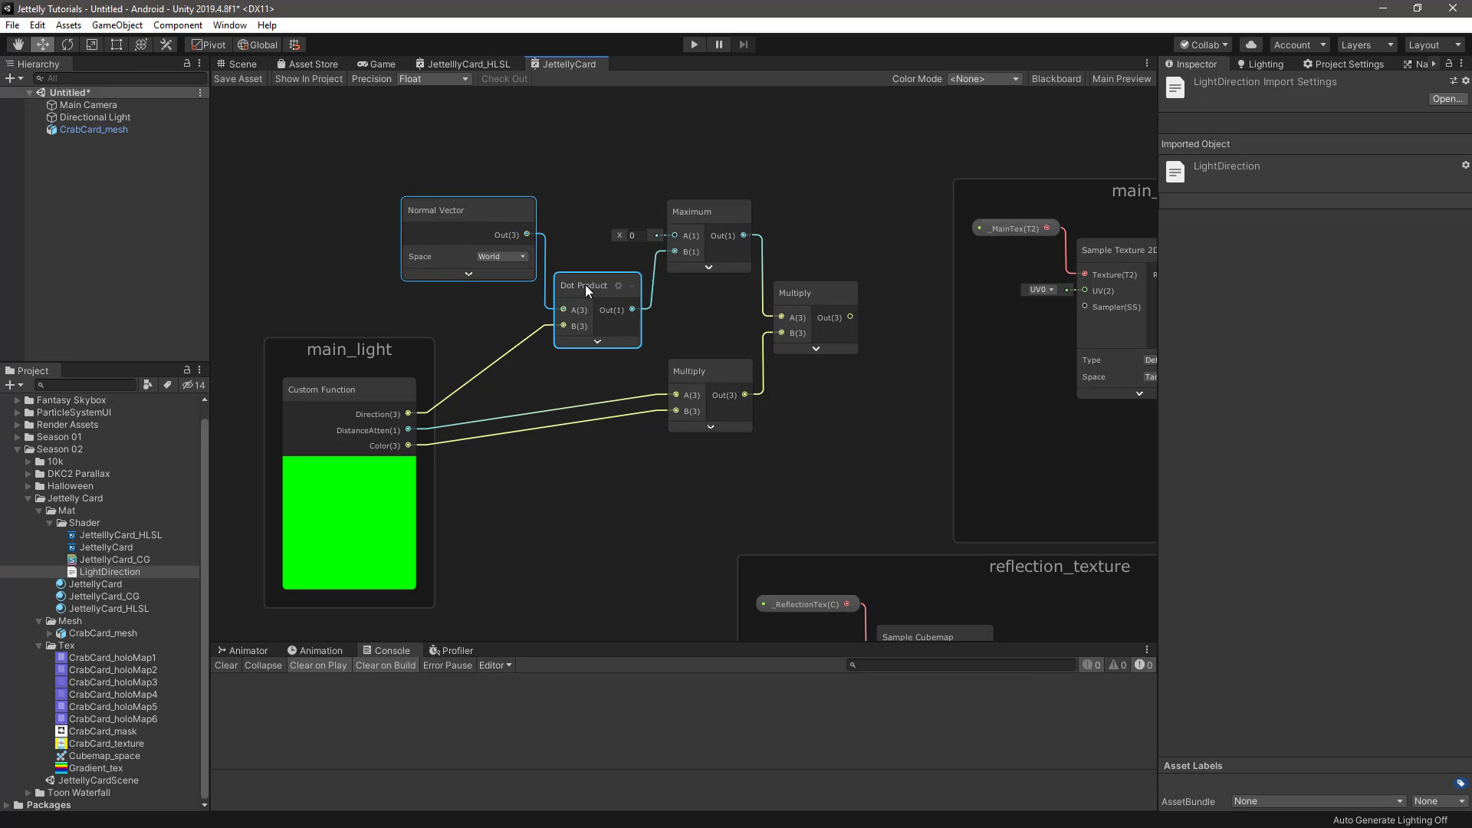
left_click(591, 183)
Move the main_light group and all its connected lighting nodes farther away from the main_texture group
scroll(678, 305, "down", 2)
scroll(670, 307, "down", 1)
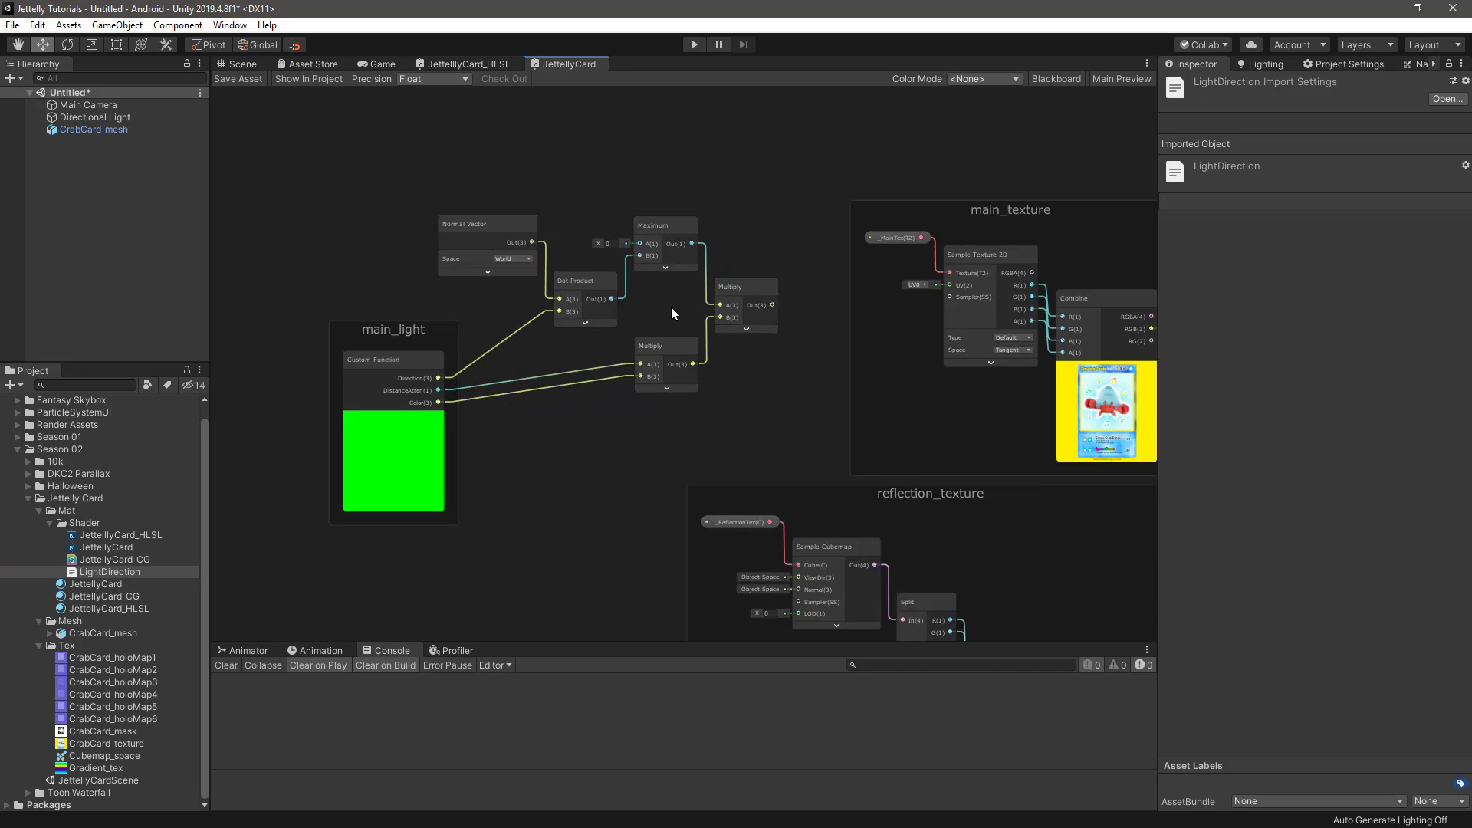
scroll(670, 307, "down", 1)
left_click_drag(470, 154, 794, 377)
left_click_drag(802, 264, 610, 256)
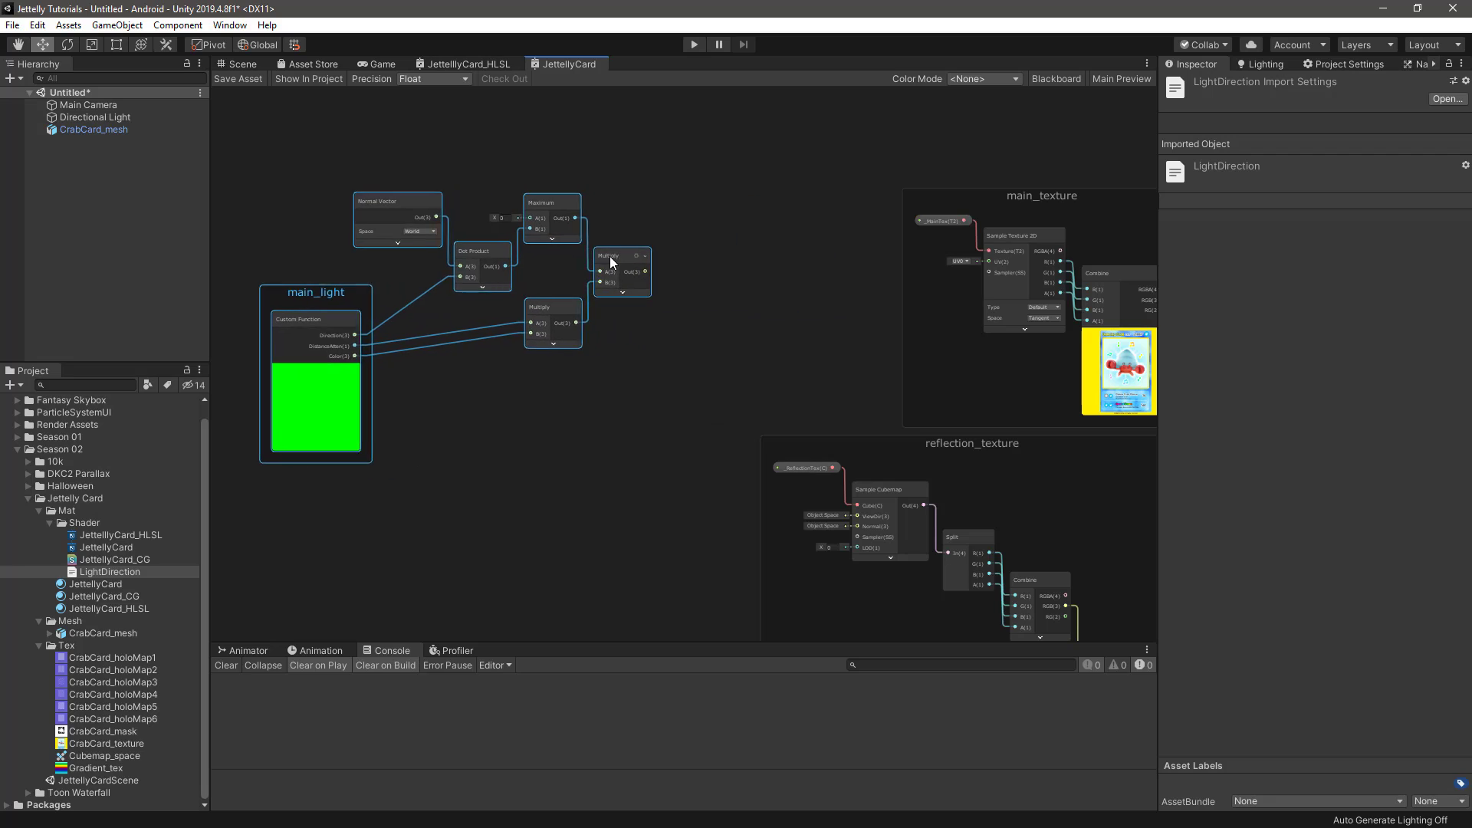
left_click(688, 346)
Add a Baked GI node and place it below the two Multiply nodes
scroll(679, 341, "up", 1)
key("space")
type("bak")
key("Return")
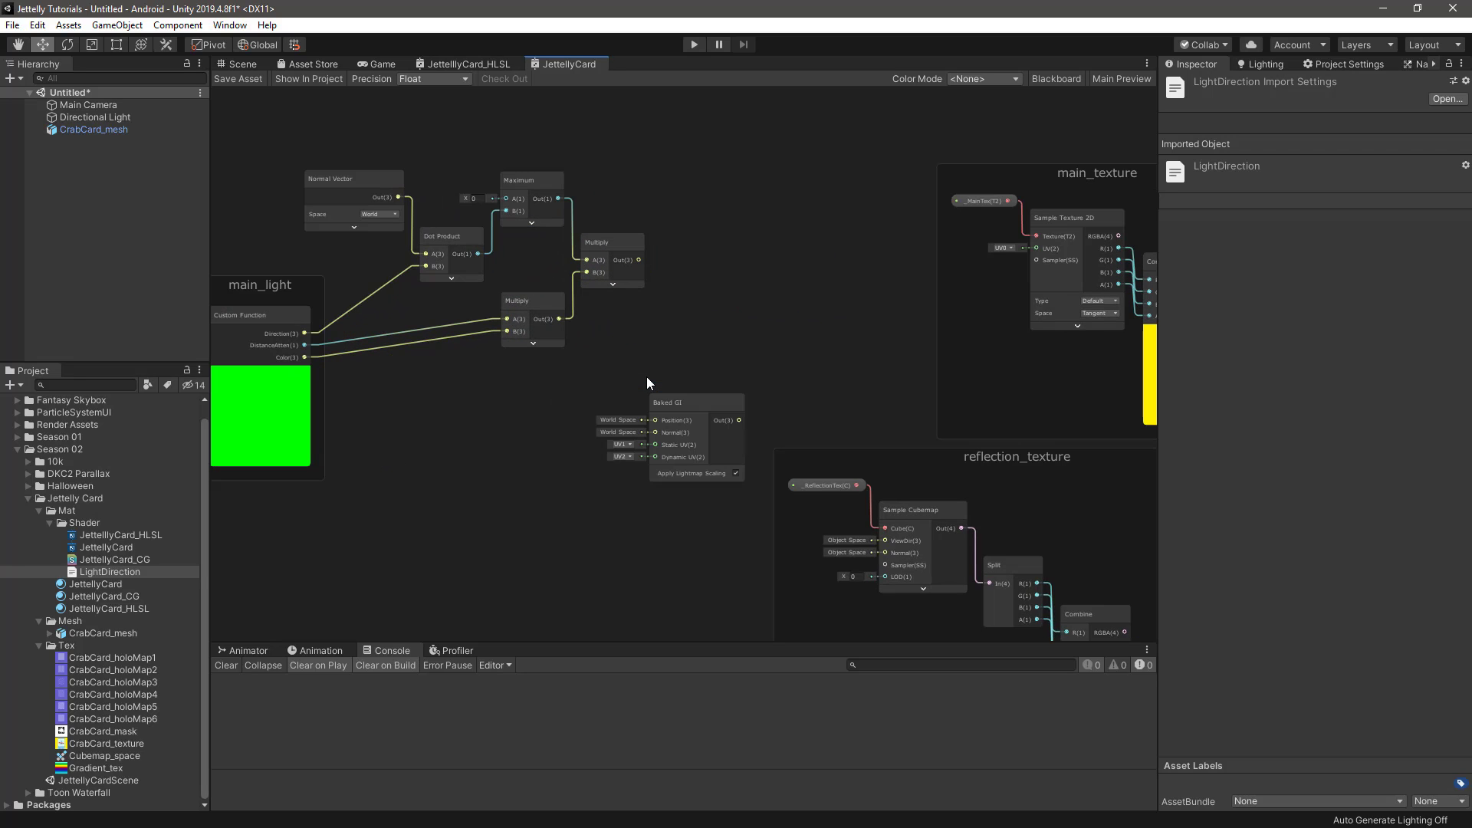
scroll(679, 395, "up", 1)
left_click_drag(684, 408, 578, 403)
Add an Add node with its preview collapsed, connecting the final Multiply output to A and the Baked GI output to B
key("space")
type("add")
key("Return")
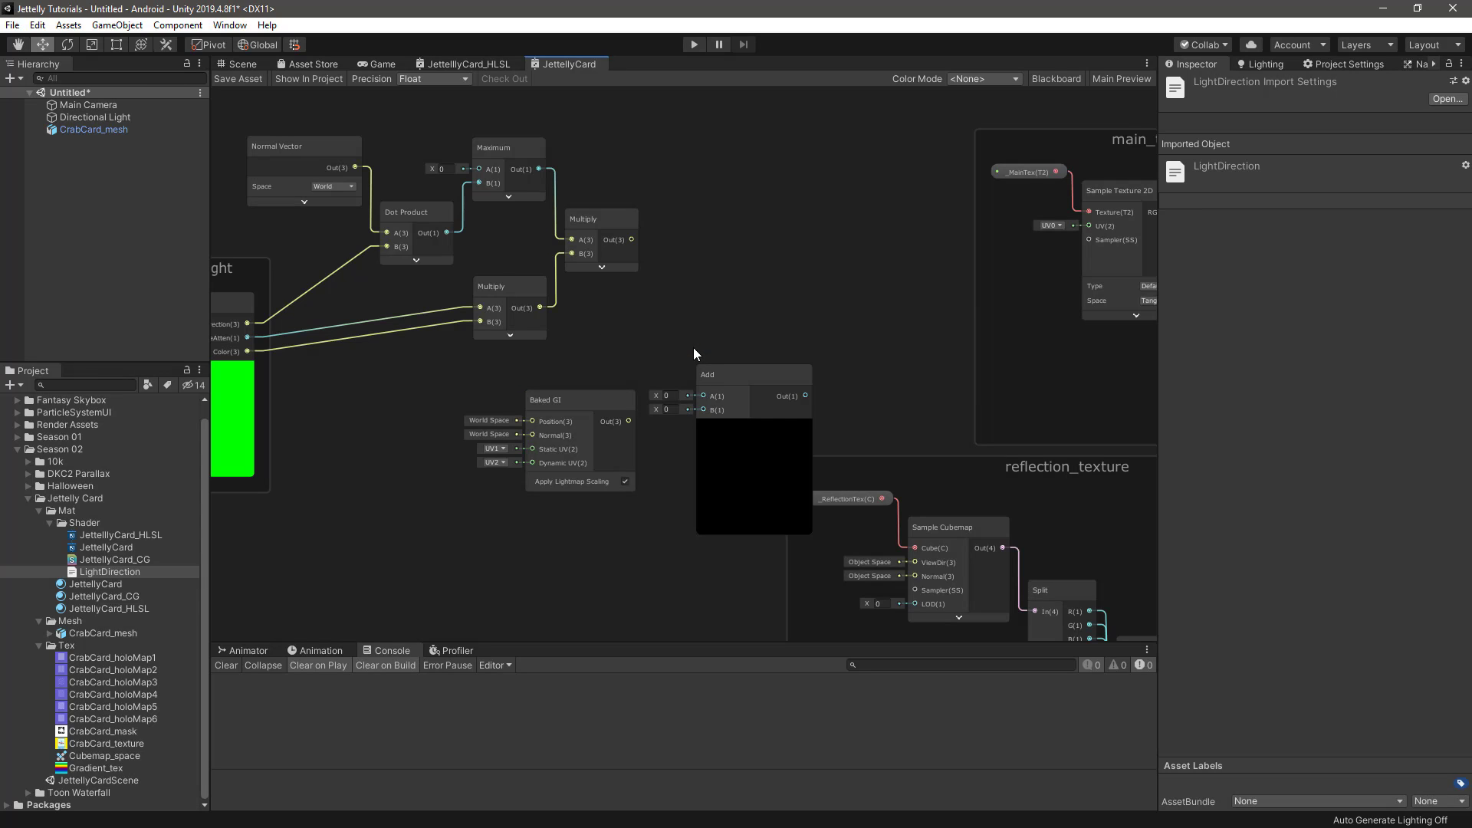
scroll(761, 430, "up", 1)
left_click(746, 432)
left_click_drag(708, 370, 673, 276)
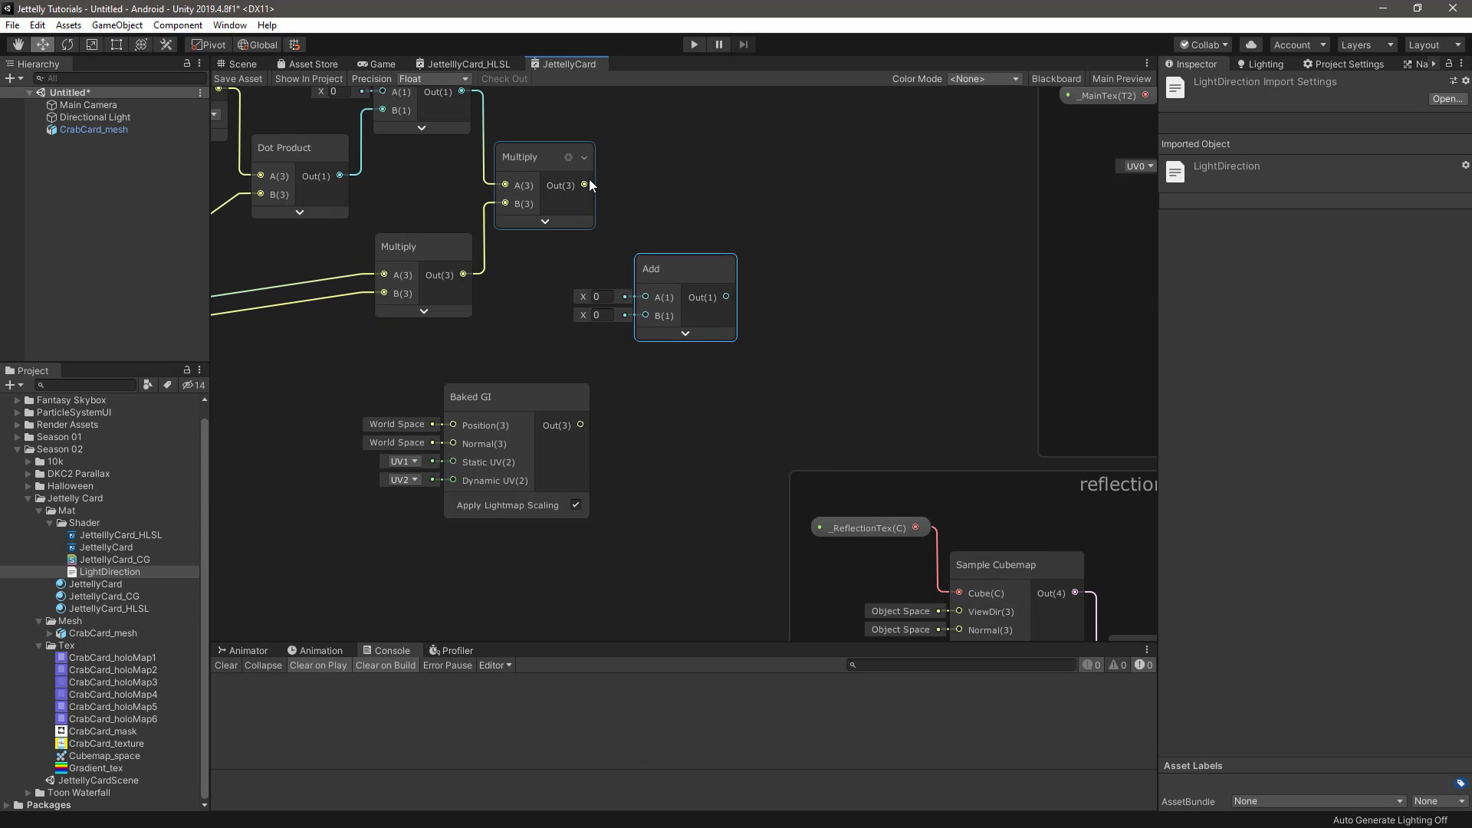
left_click_drag(586, 184, 647, 298)
left_click_drag(581, 427, 646, 315)
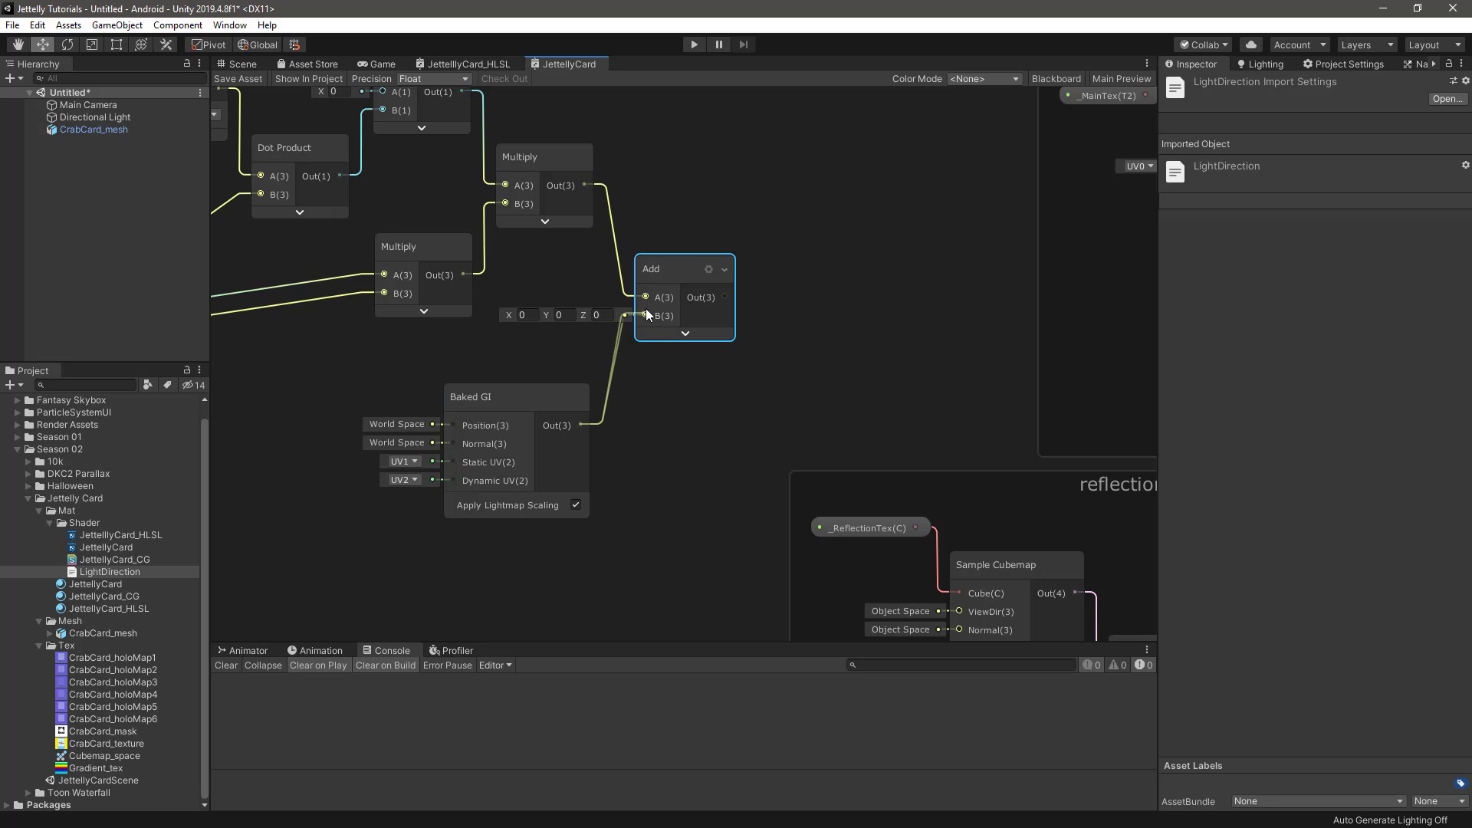
Reposition the new Add and Baked GI nodes so they sit closely beside and below the two Multiply nodes
left_click_drag(545, 391, 525, 392)
left_click_drag(694, 274, 676, 283)
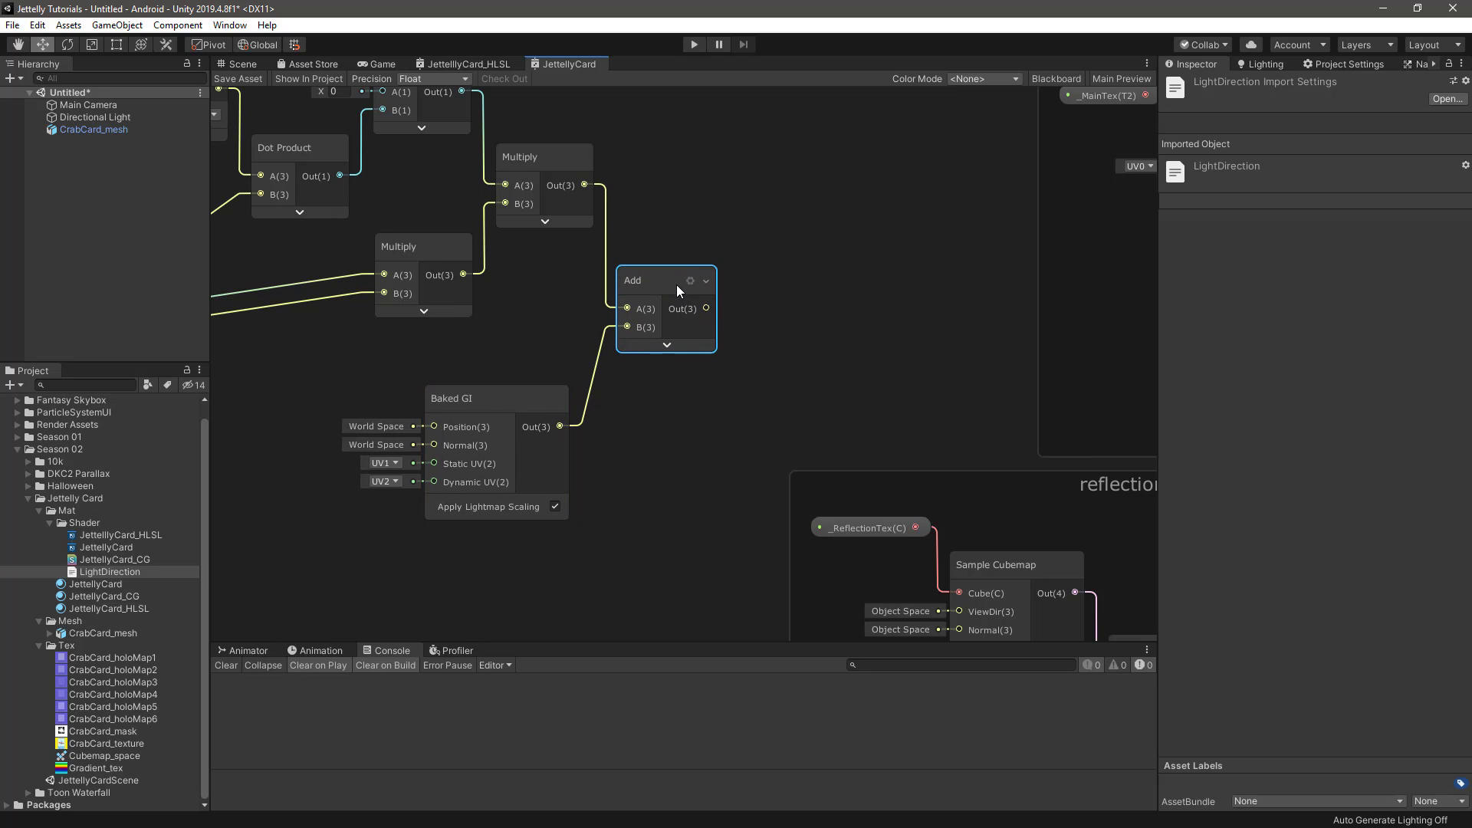
left_click(545, 394)
left_click_drag(493, 397, 516, 392)
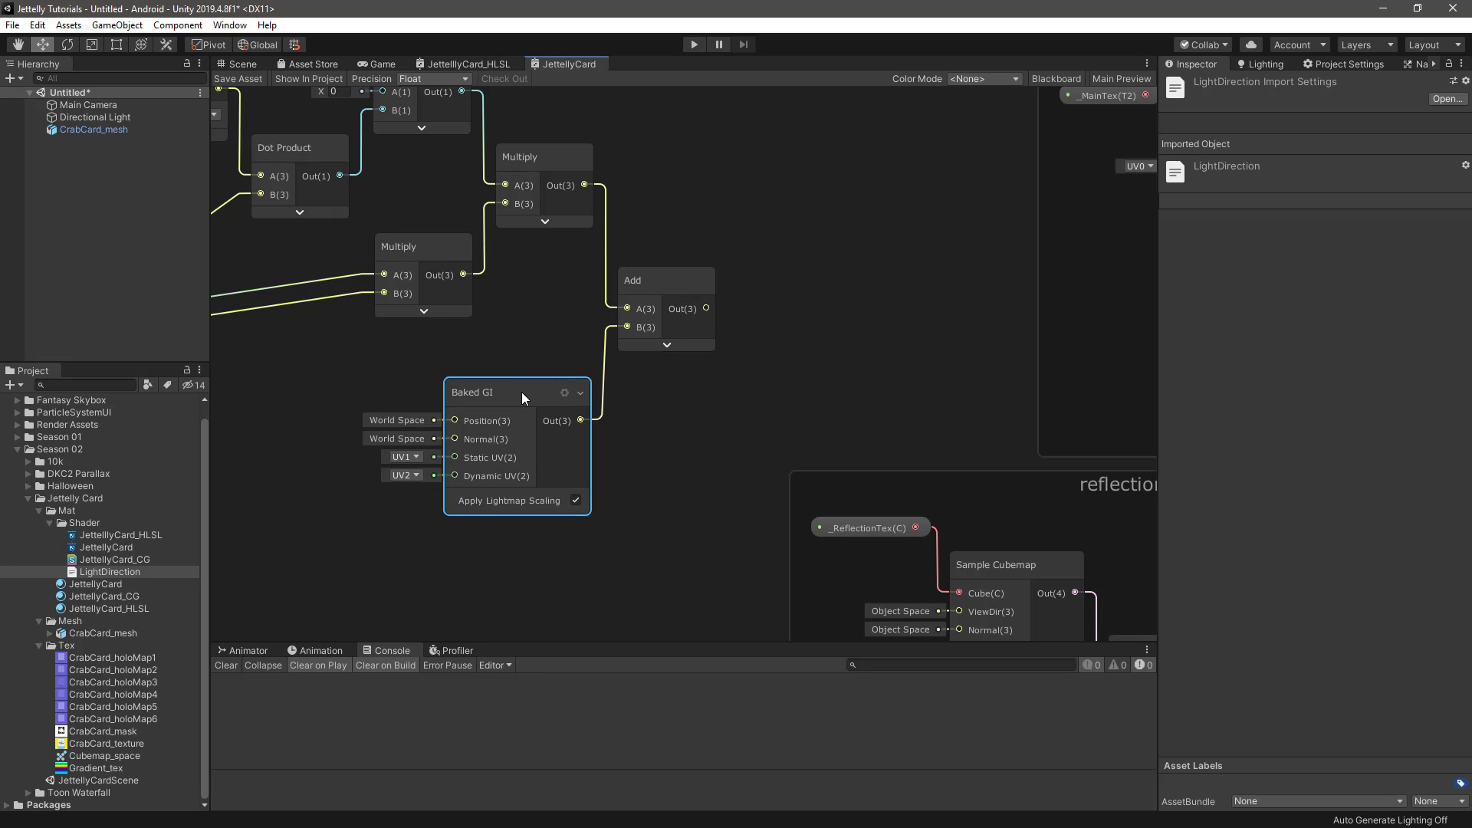
Group the Normal Vector, Dot Product, Maximum, Multiply, Add and Baked GI nodes under the title ambient_light
scroll(638, 408, "down", 1)
middle_click_drag(517, 375, 739, 418)
scroll(537, 299, "down", 1)
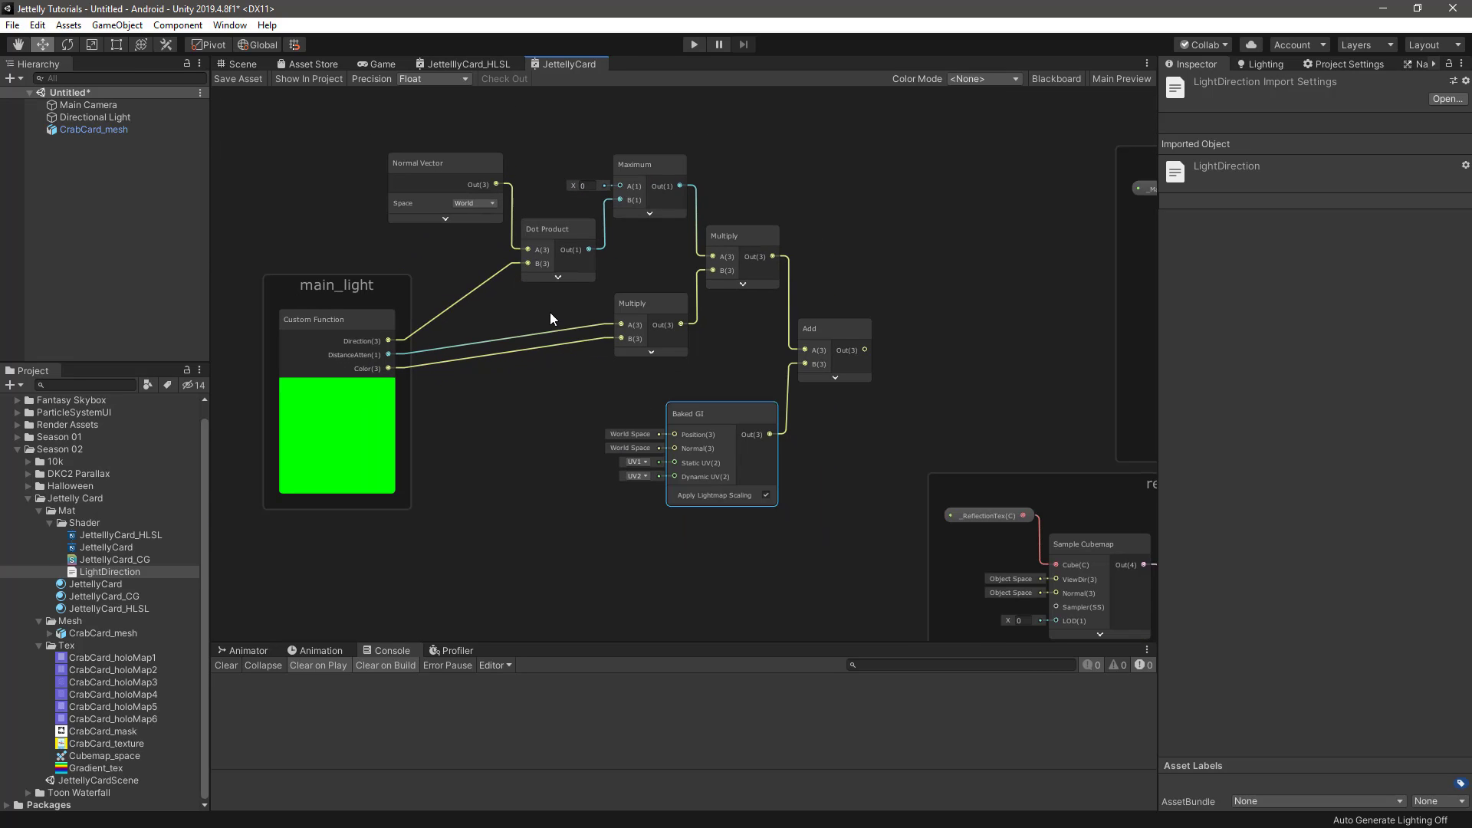
left_click_drag(469, 108, 804, 480)
right_click(709, 426)
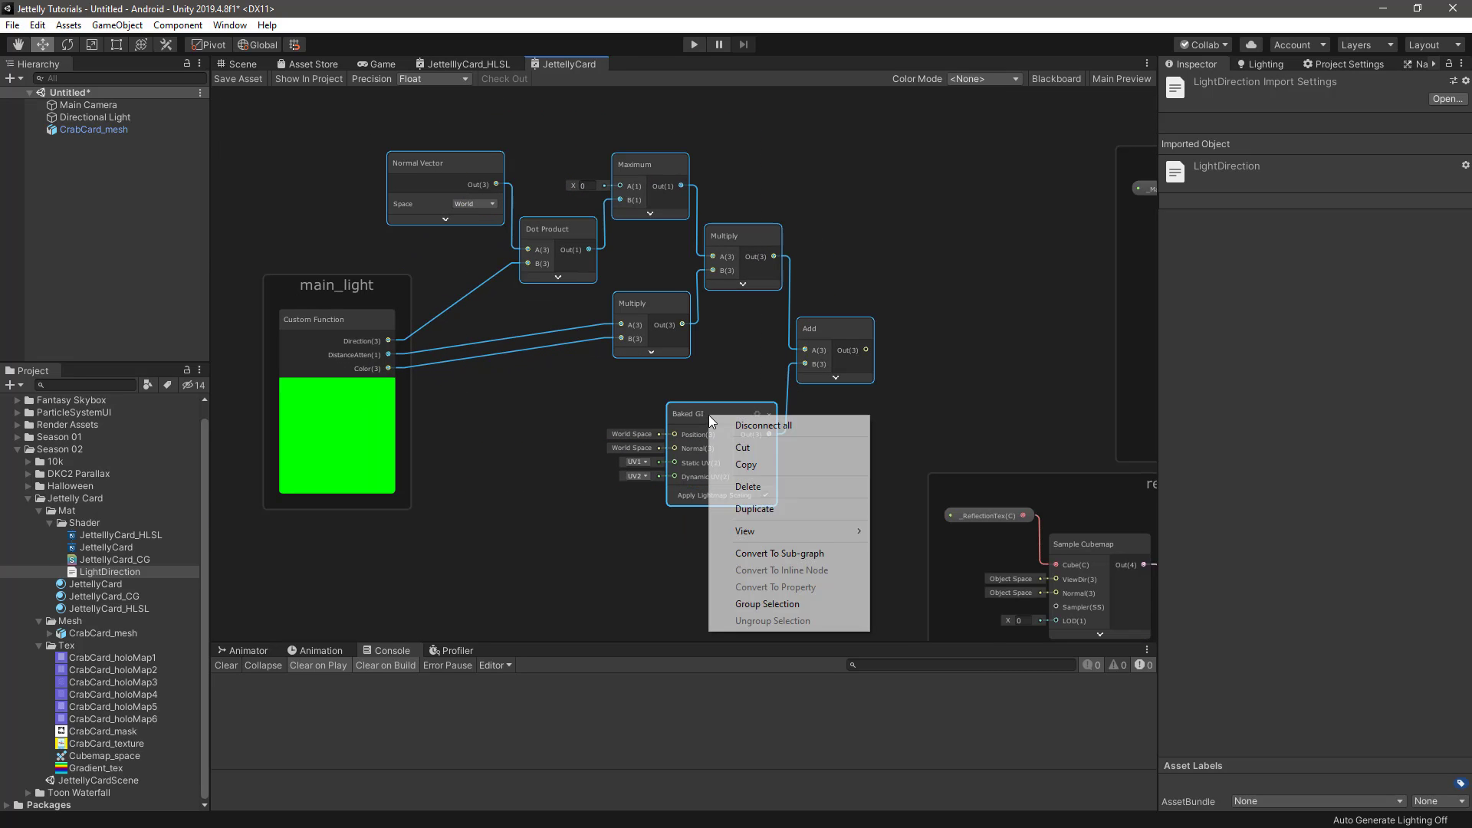
left_click(762, 603)
type("a")
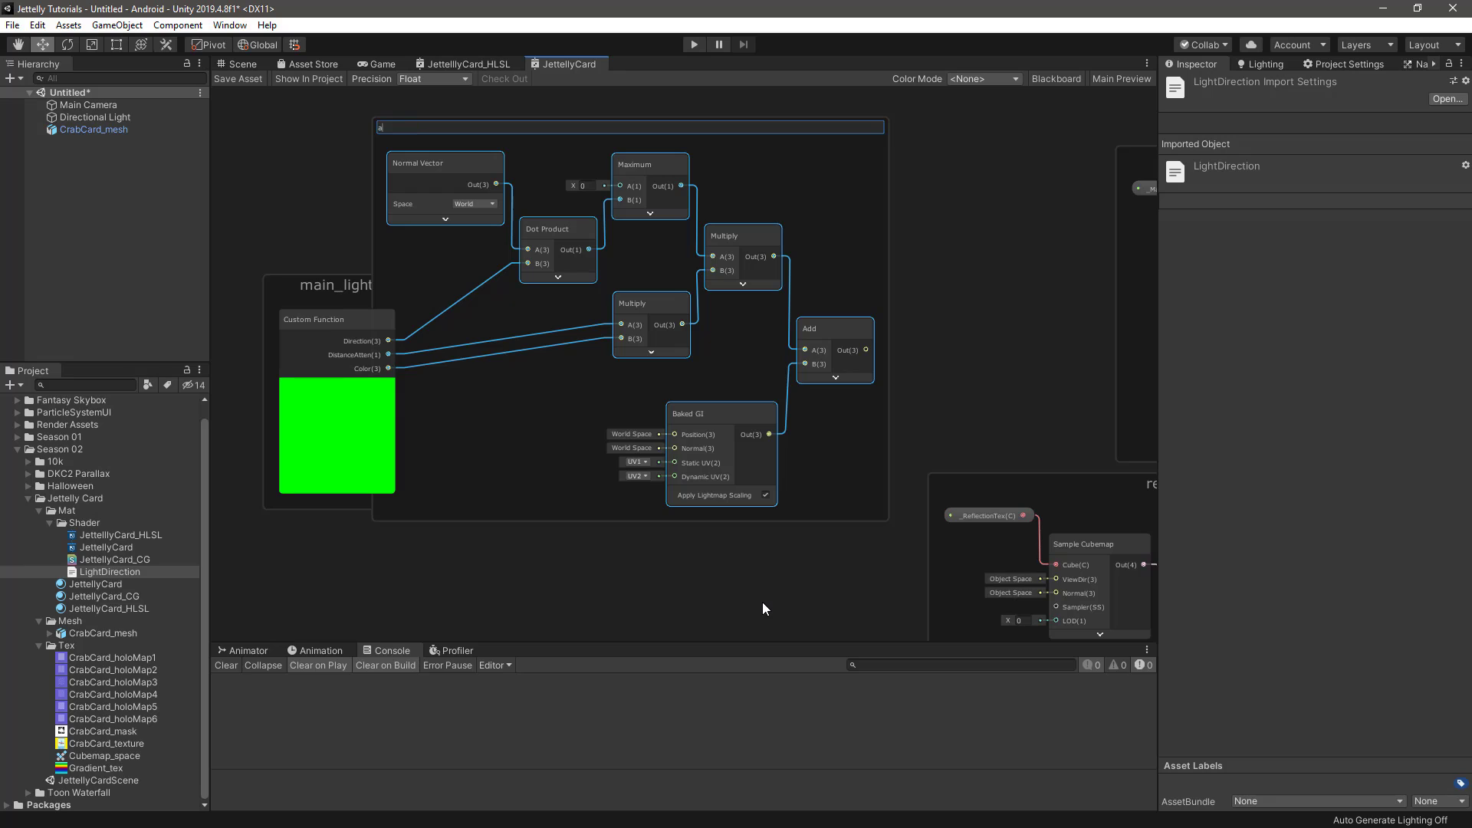
type("mbient_light")
key("Return")
Move the main_light group clear of the ambient_light group, leaving a gap between them
scroll(512, 330, "up", 1)
left_click(335, 303)
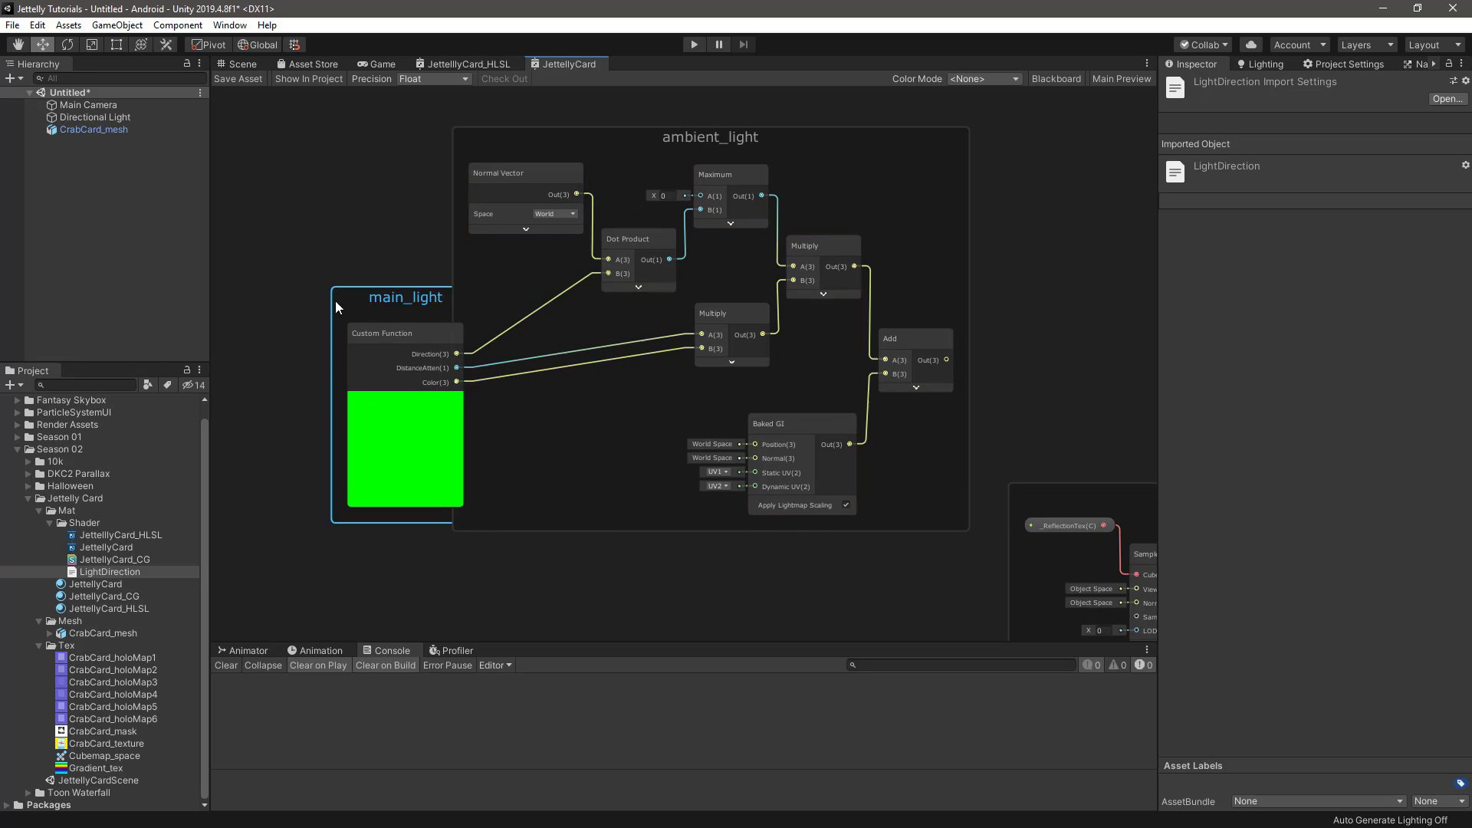
mouse_move(335, 301)
left_mouse_down()
mouse_move(279, 297)
mouse_move(334, 297)
left_mouse_up()
middle_click_drag(572, 358, 513, 368)
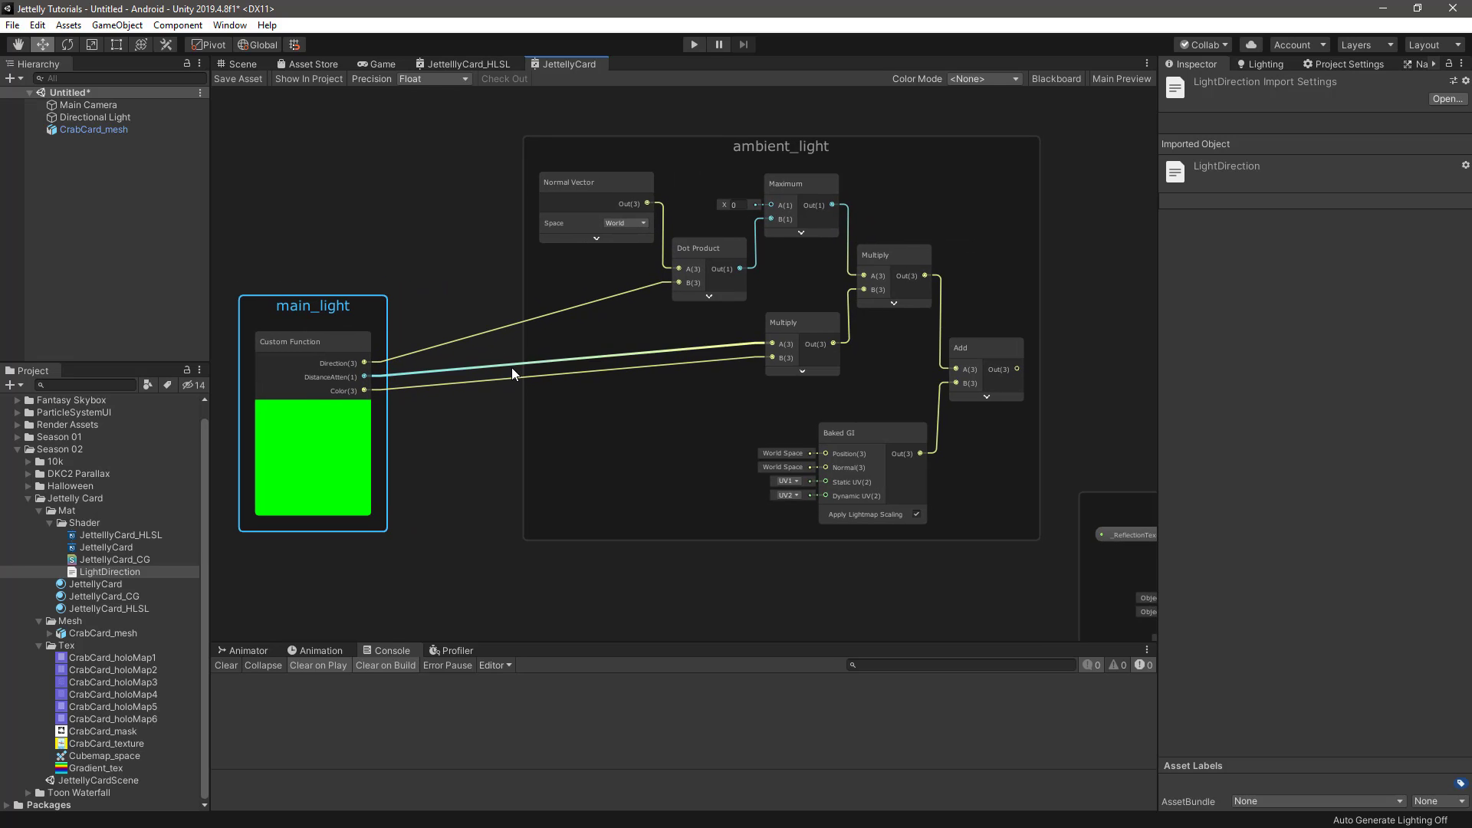
Move the main_texture and reflection_texture groups farther apart vertically to open space between them
middle_click_drag(1074, 325, 641, 358)
scroll(686, 363, "down", 4)
middle_click_drag(924, 371, 746, 336)
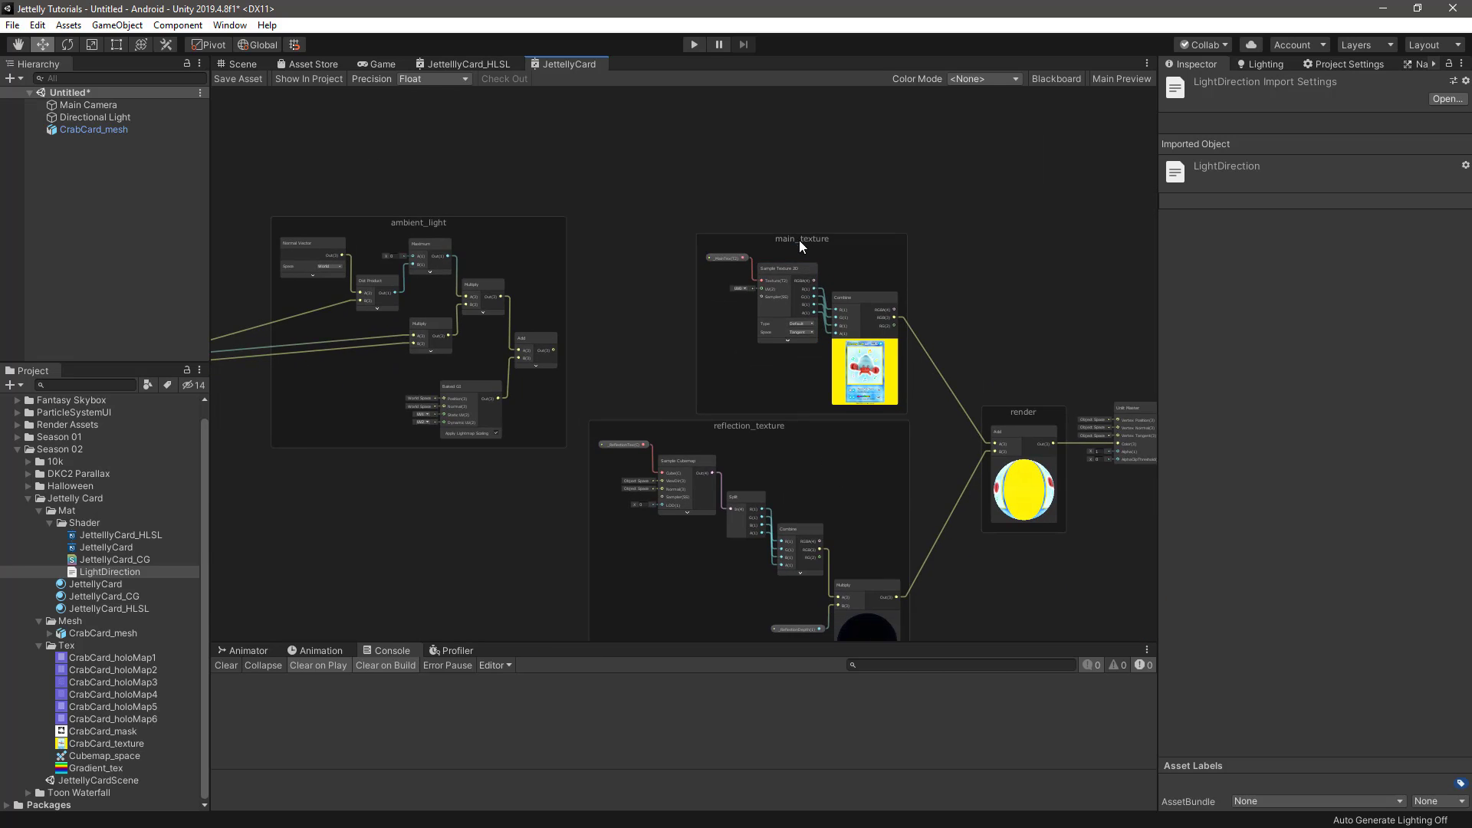
left_click_drag(799, 240, 756, 146)
middle_click_drag(766, 442, 760, 288)
left_click_drag(760, 300, 732, 408)
left_click_drag(753, 297, 699, 406)
Create another Add node and place it inside the render group, ahead of the existing Add node
key("space")
type("a")
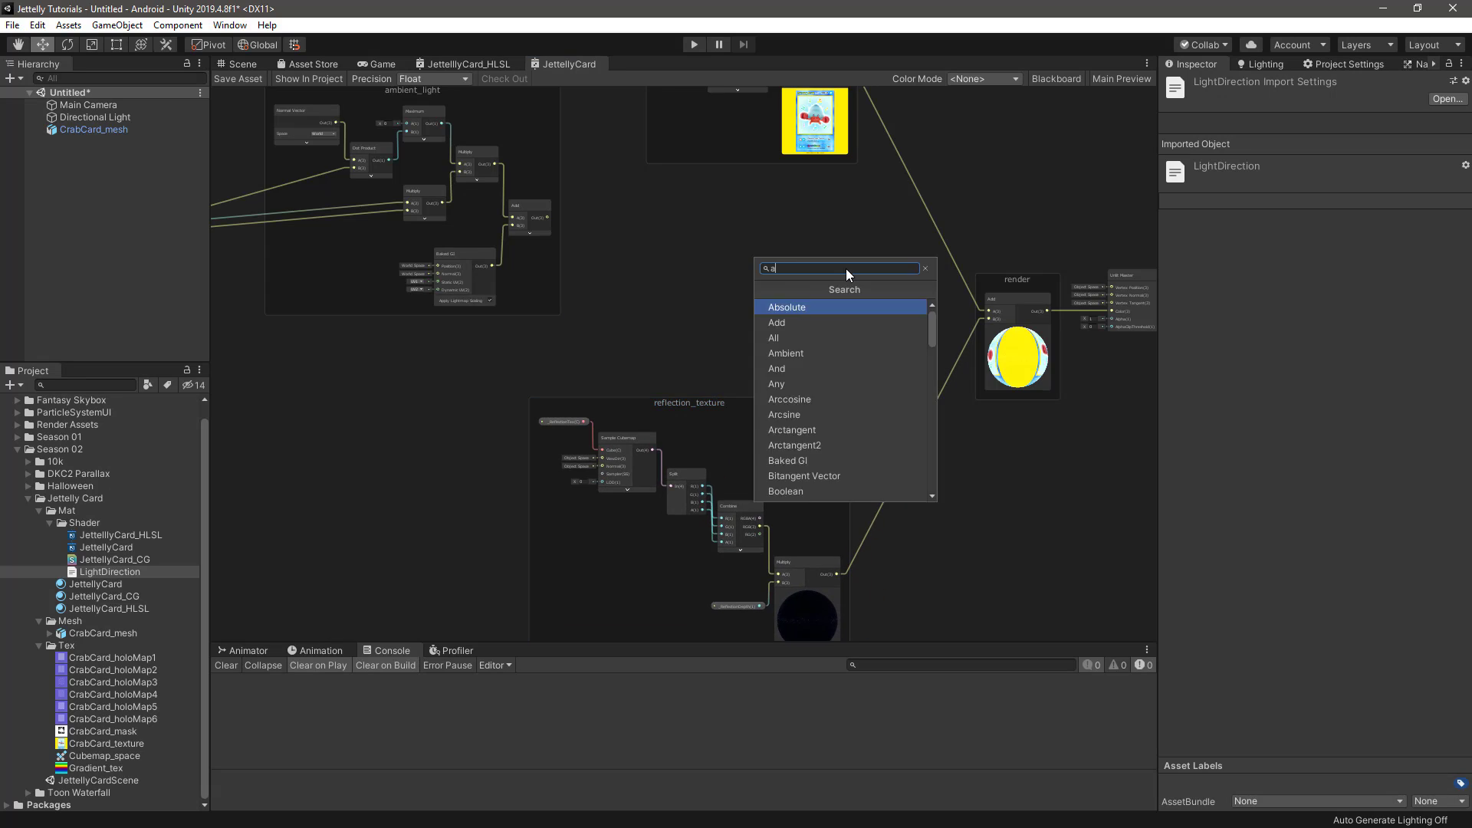
type("d")
key("Return")
scroll(845, 269, "up", 2)
left_click_drag(882, 296, 950, 251)
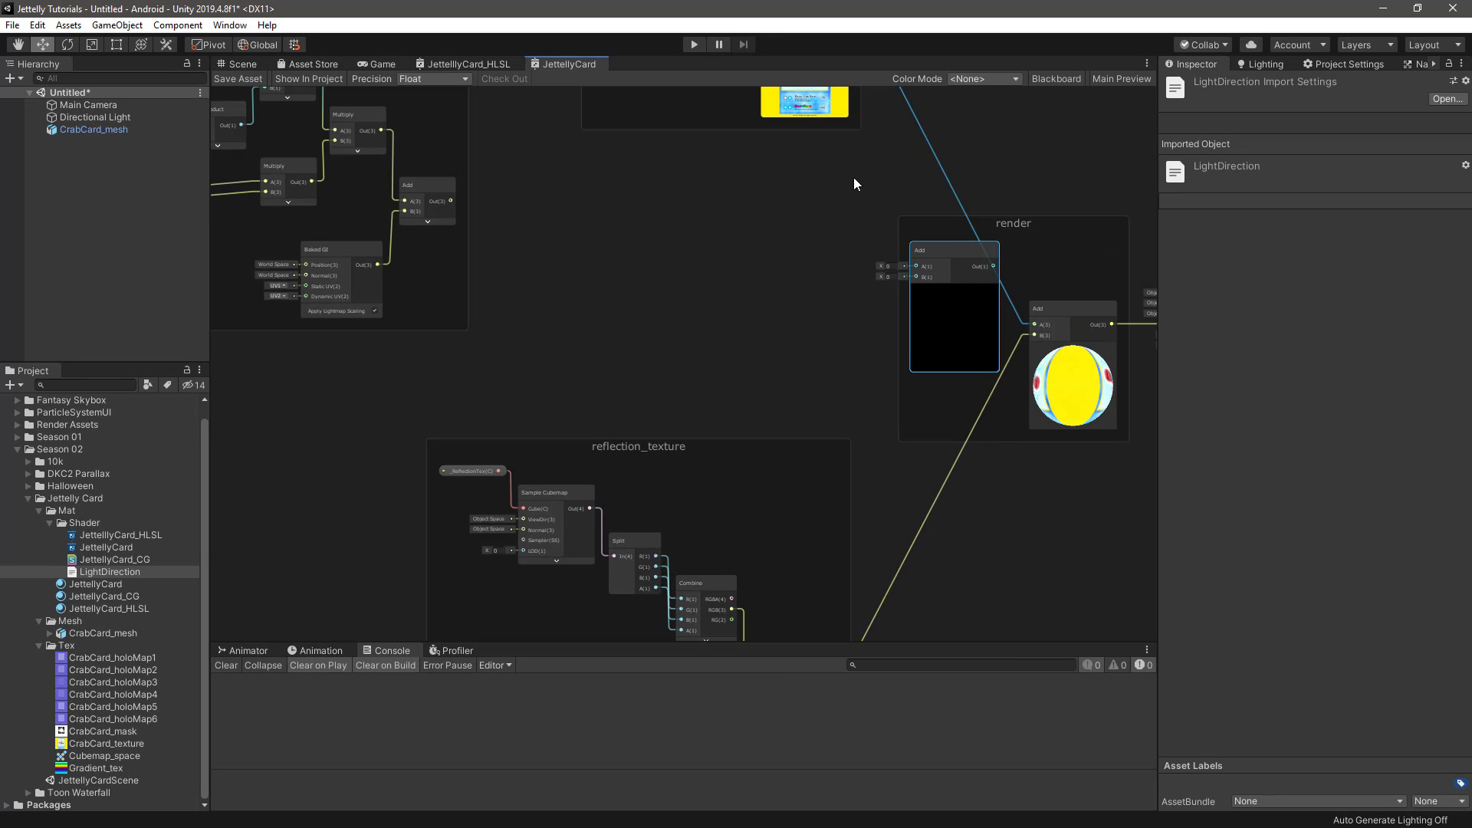
Feed main_texture's RGB into the new Add's A and the ambient_light result into B, then connect its output to the existing render Add's A
middle_click_drag(854, 185, 823, 331)
left_click_drag(824, 146, 896, 412)
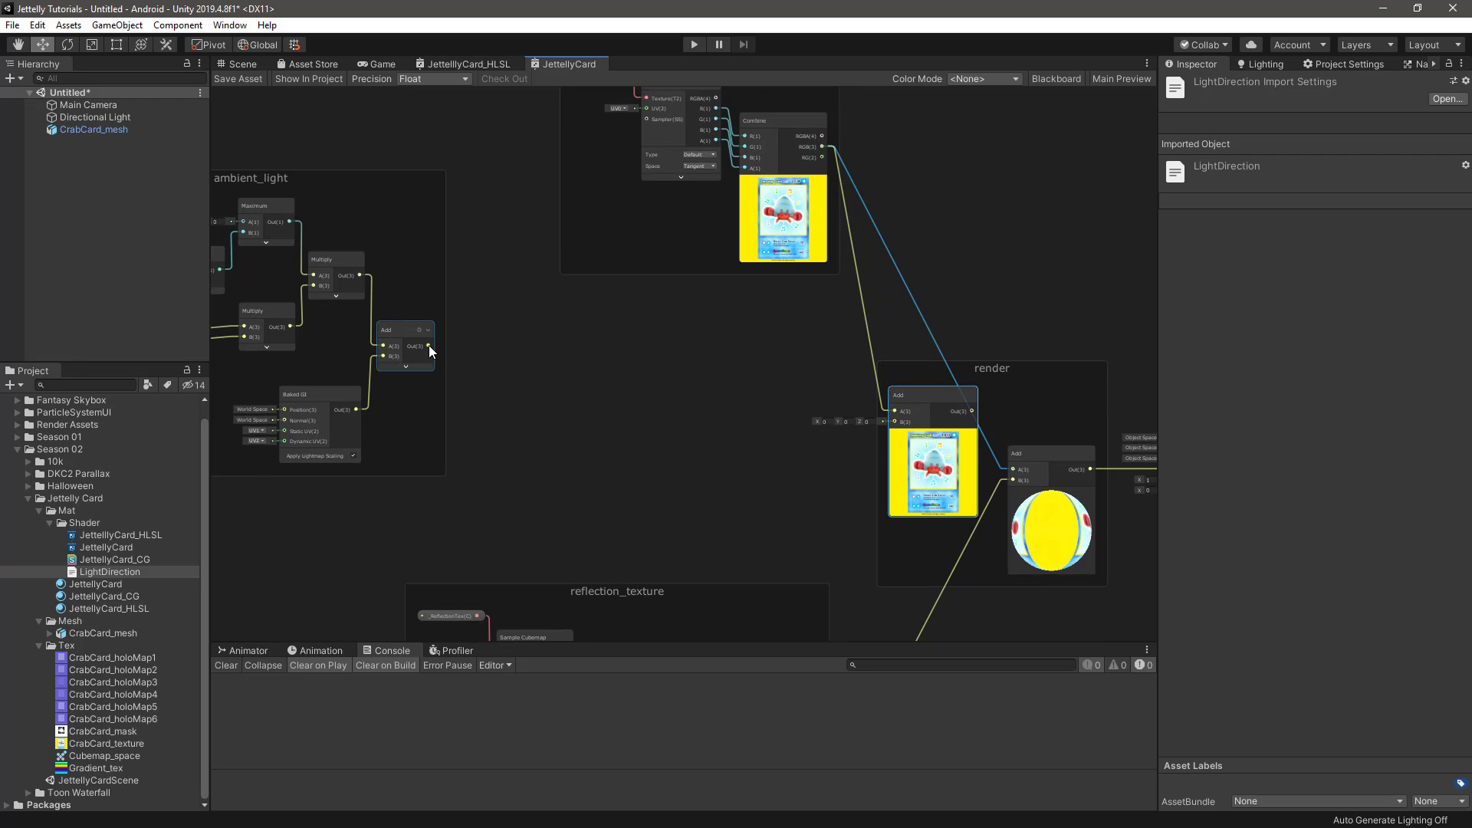
left_click_drag(429, 346, 896, 423)
middle_click_drag(931, 300, 839, 217)
left_click_drag(903, 353, 916, 384)
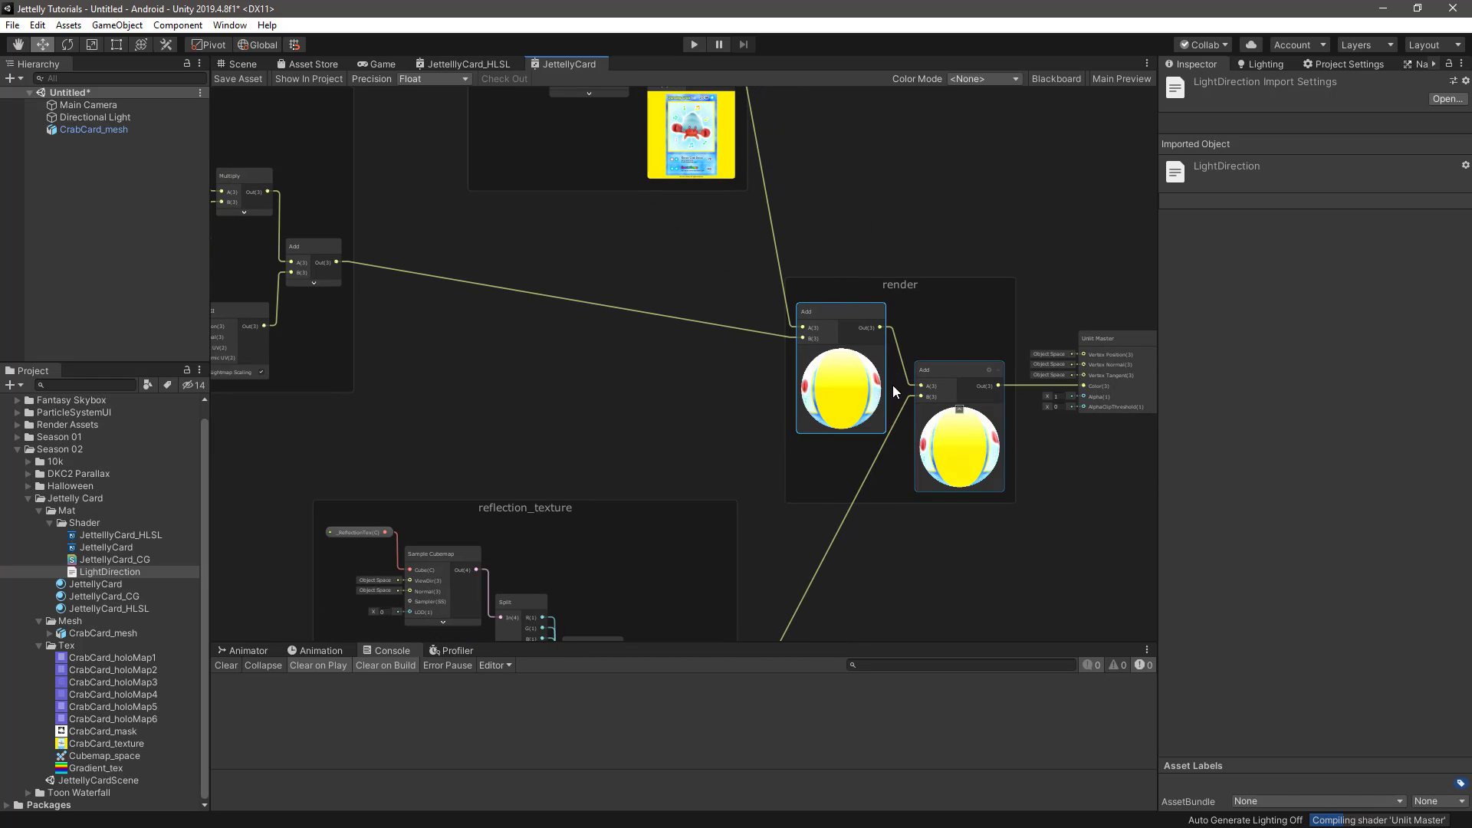
left_click_drag(834, 320, 841, 300)
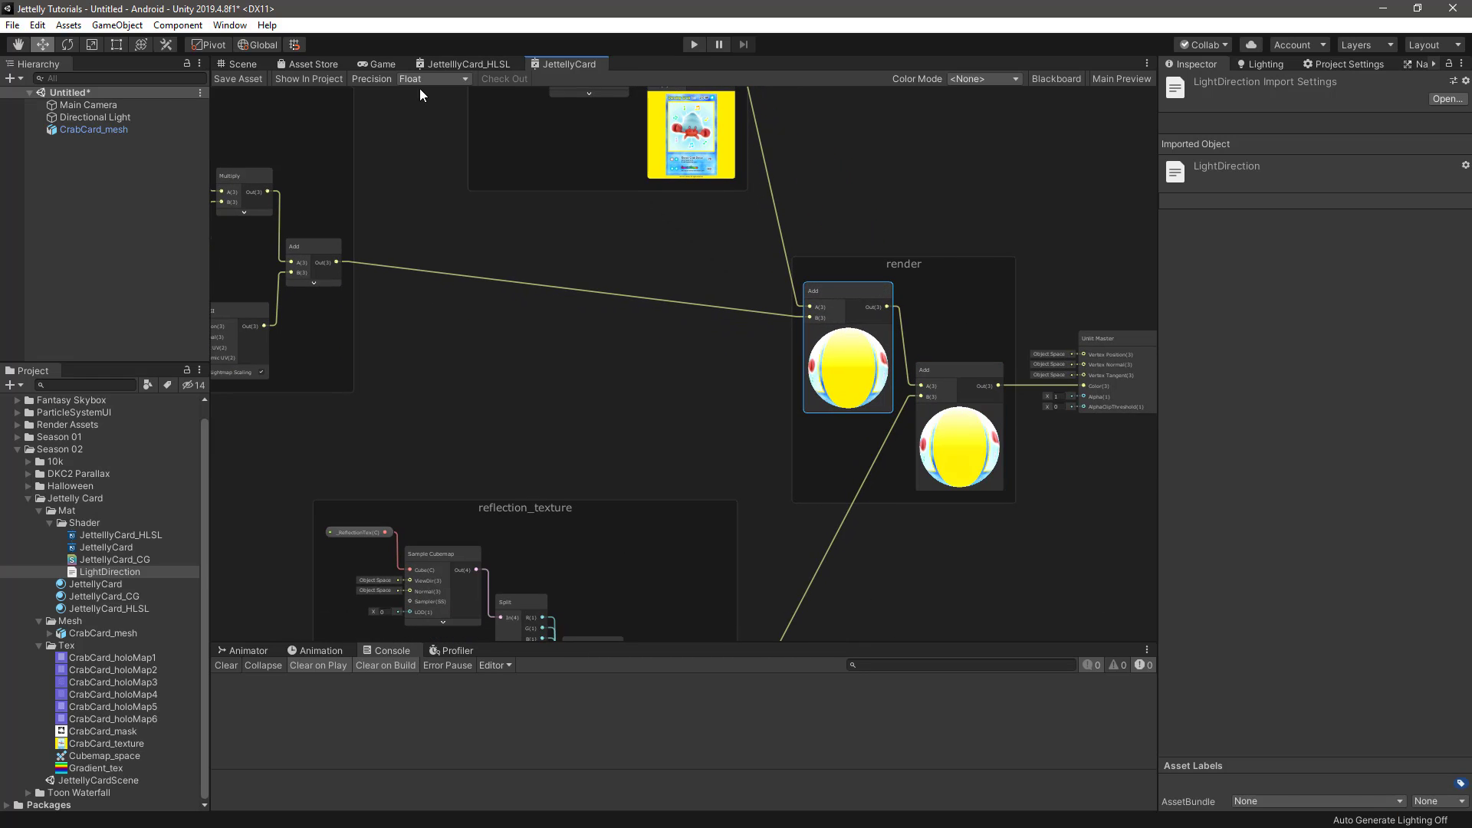
Display the card in the scene and try a lower intensity on the Directional Light
left_click(241, 63)
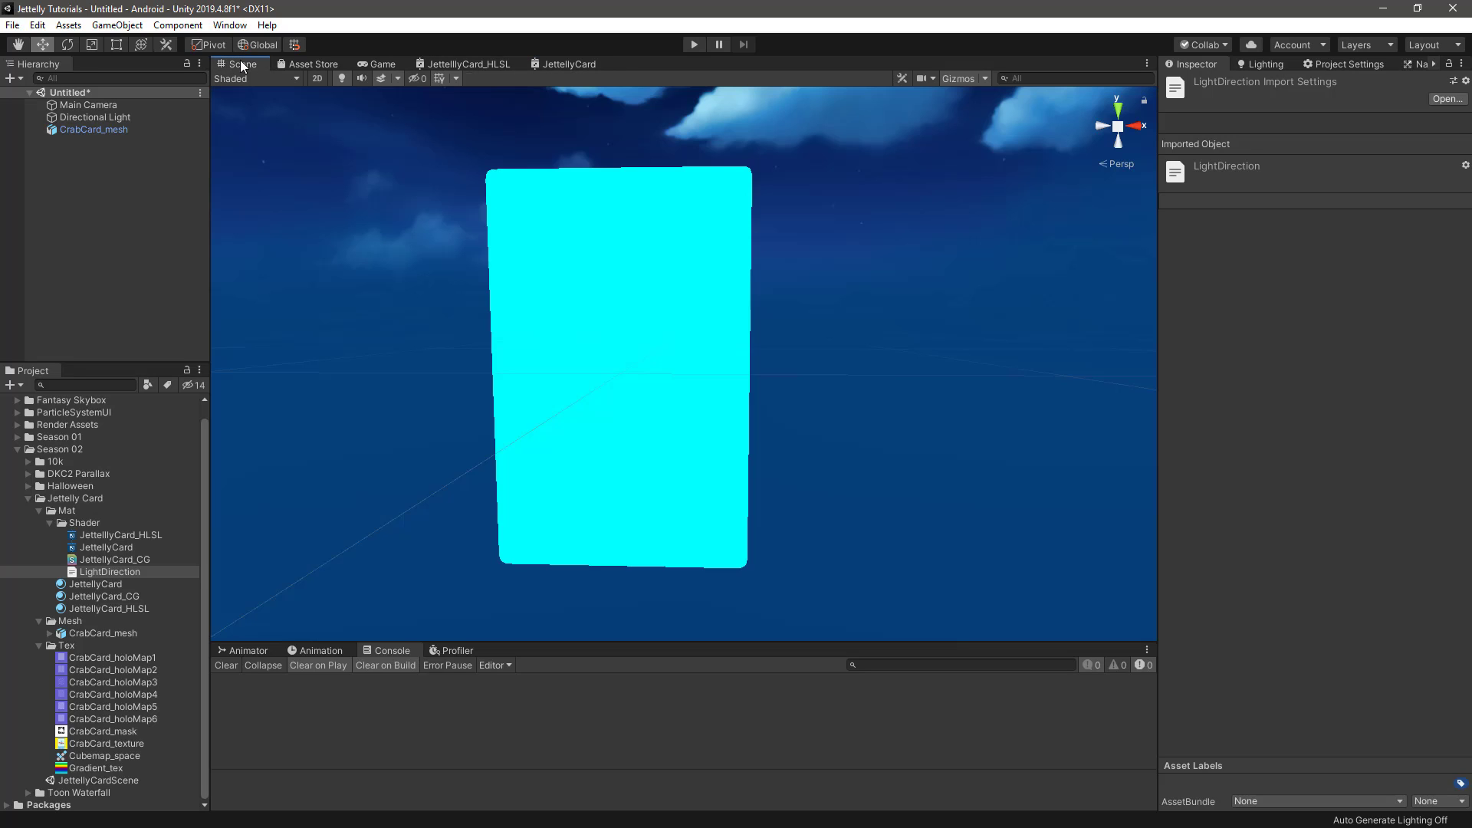
scroll(798, 399, "down", 3)
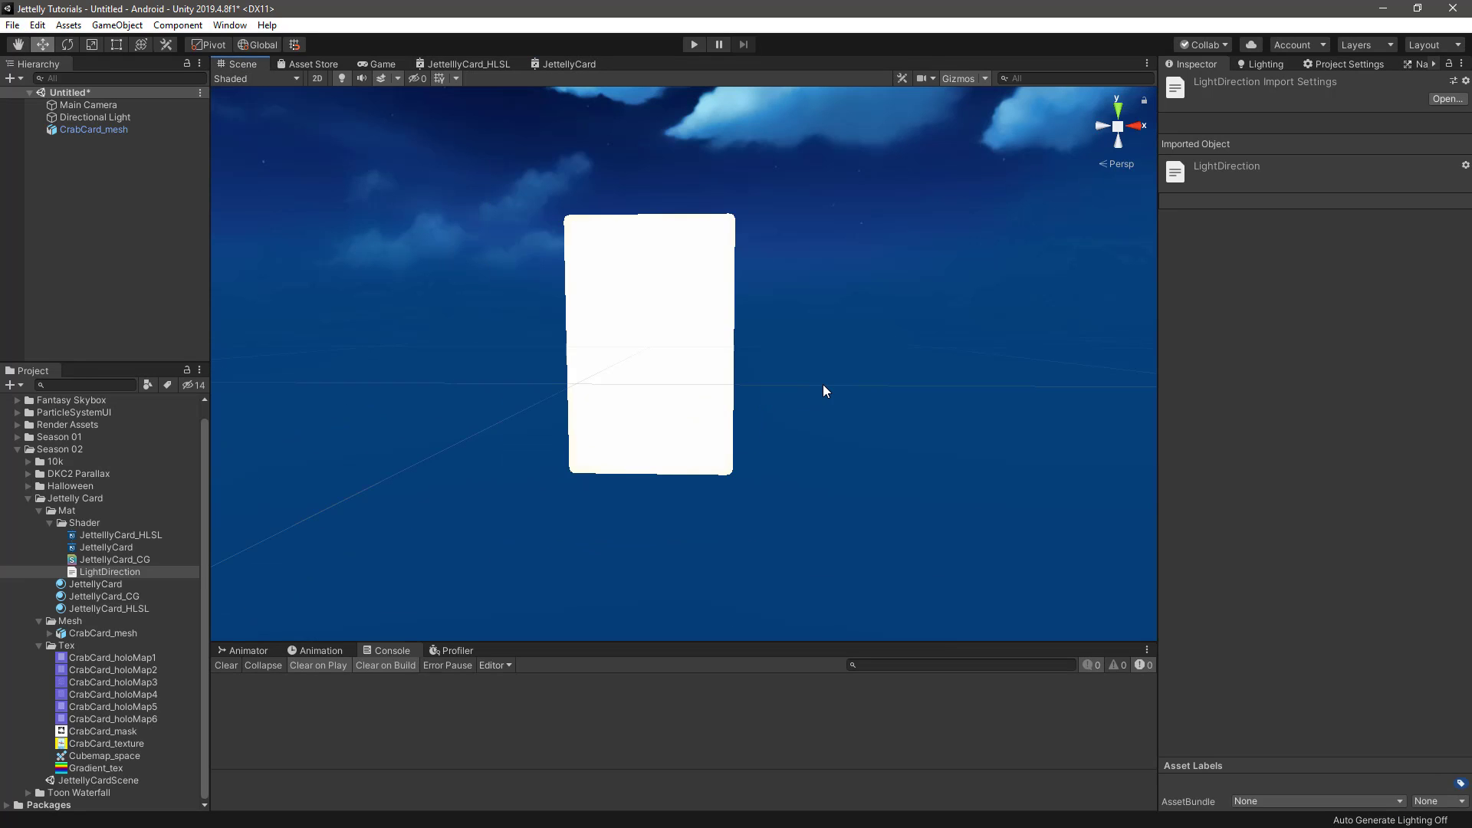
left_click(107, 119)
left_click_drag(1249, 273, 1218, 278)
Try an environment lighting Intensity Multiplier of 2.58, return it to 1, and set the Directional Light's intensity to 1
left_click(1262, 66)
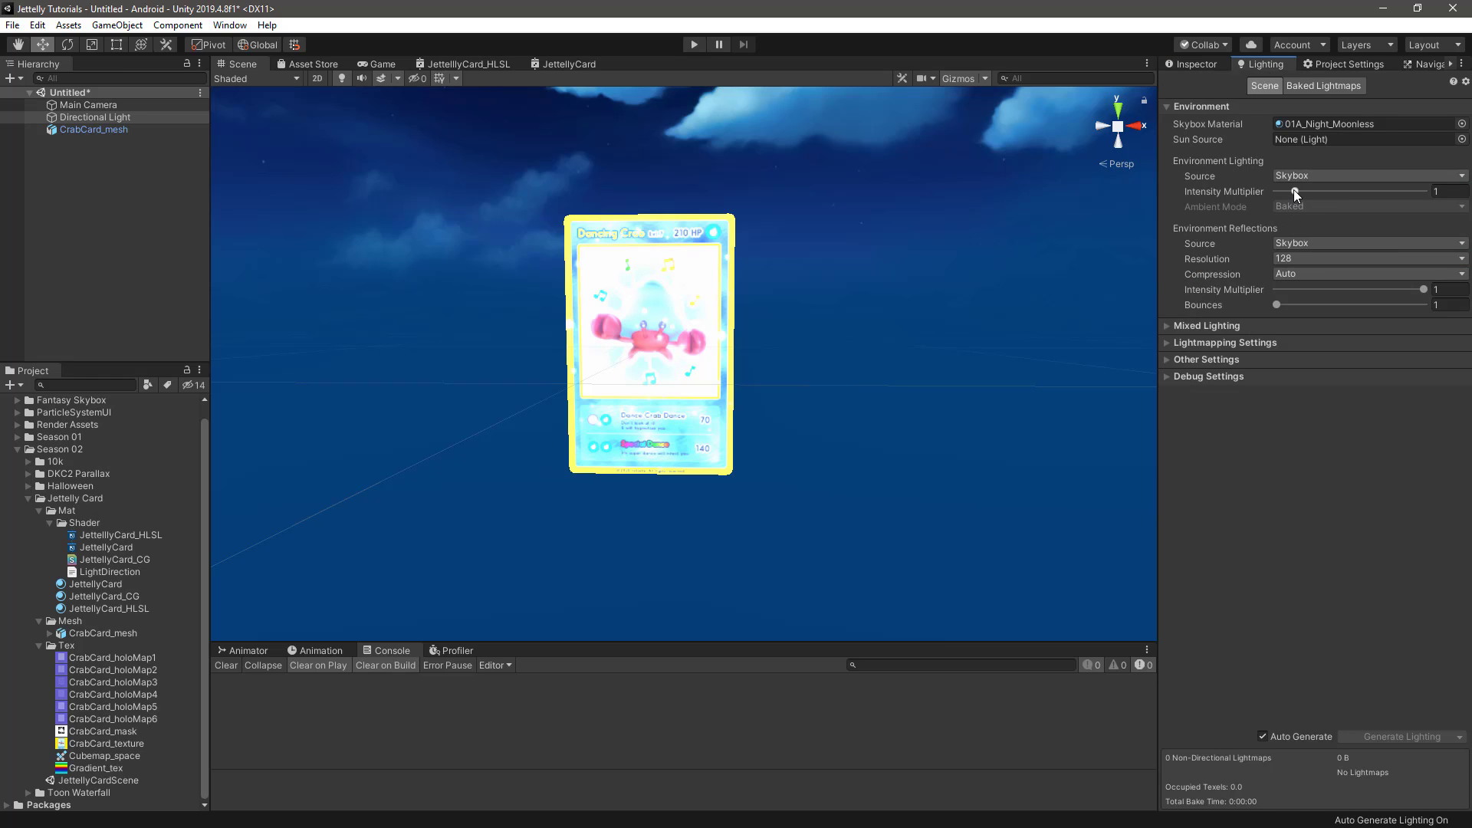
left_click_drag(1294, 190, 1331, 195)
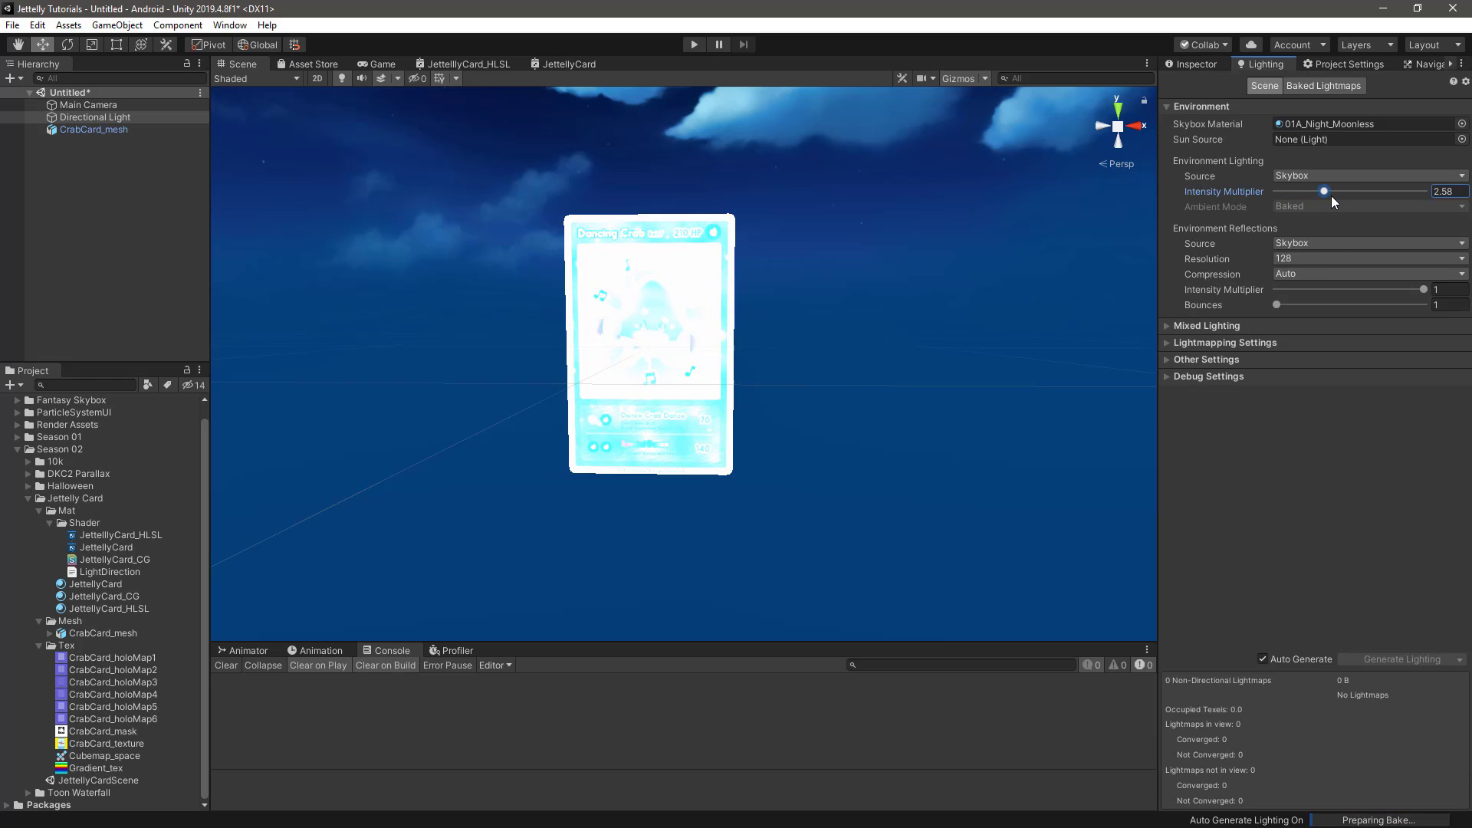
left_click(1445, 192)
type("1")
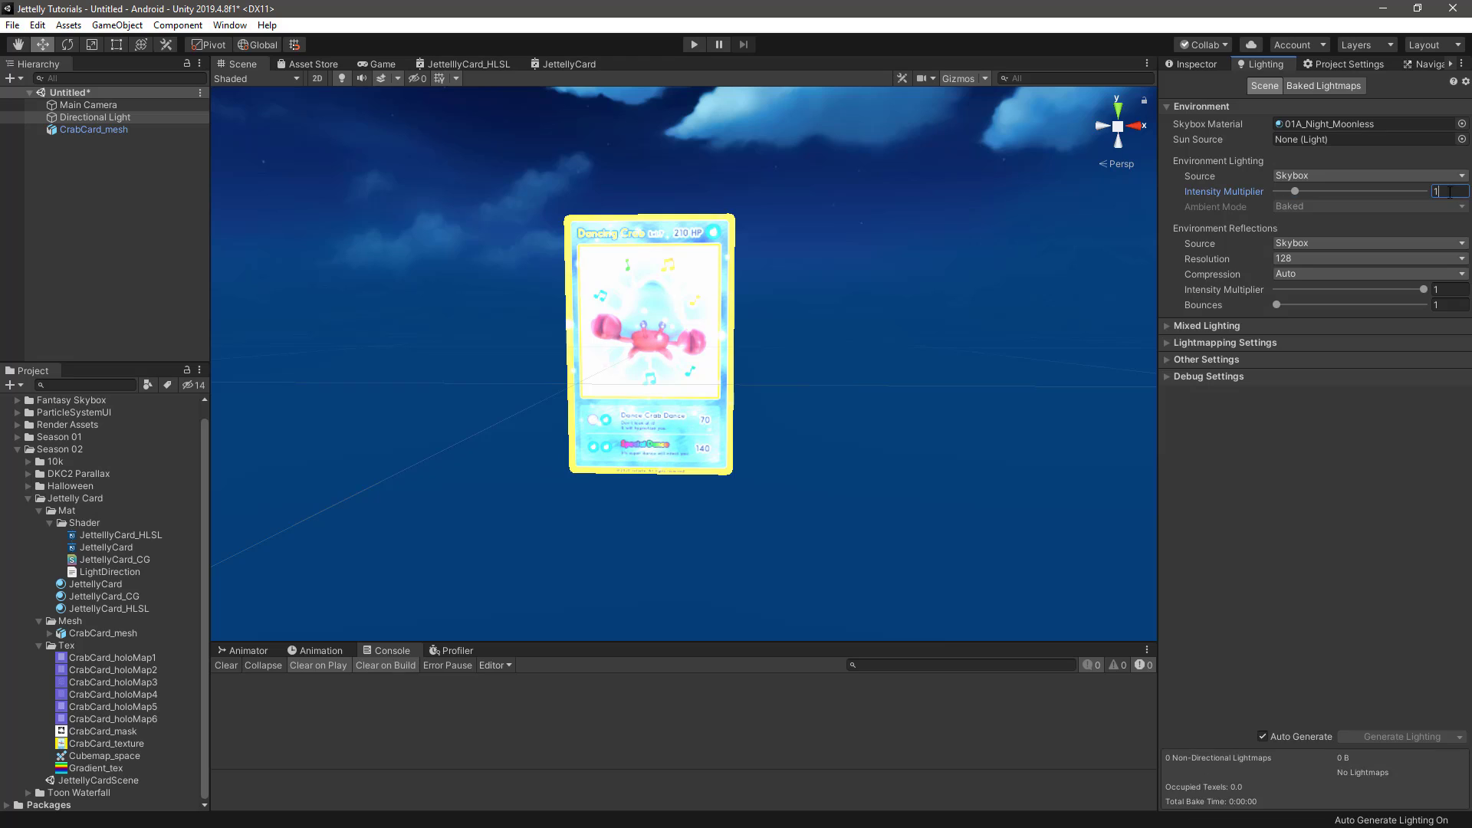
left_click(1194, 64)
left_click(1322, 273)
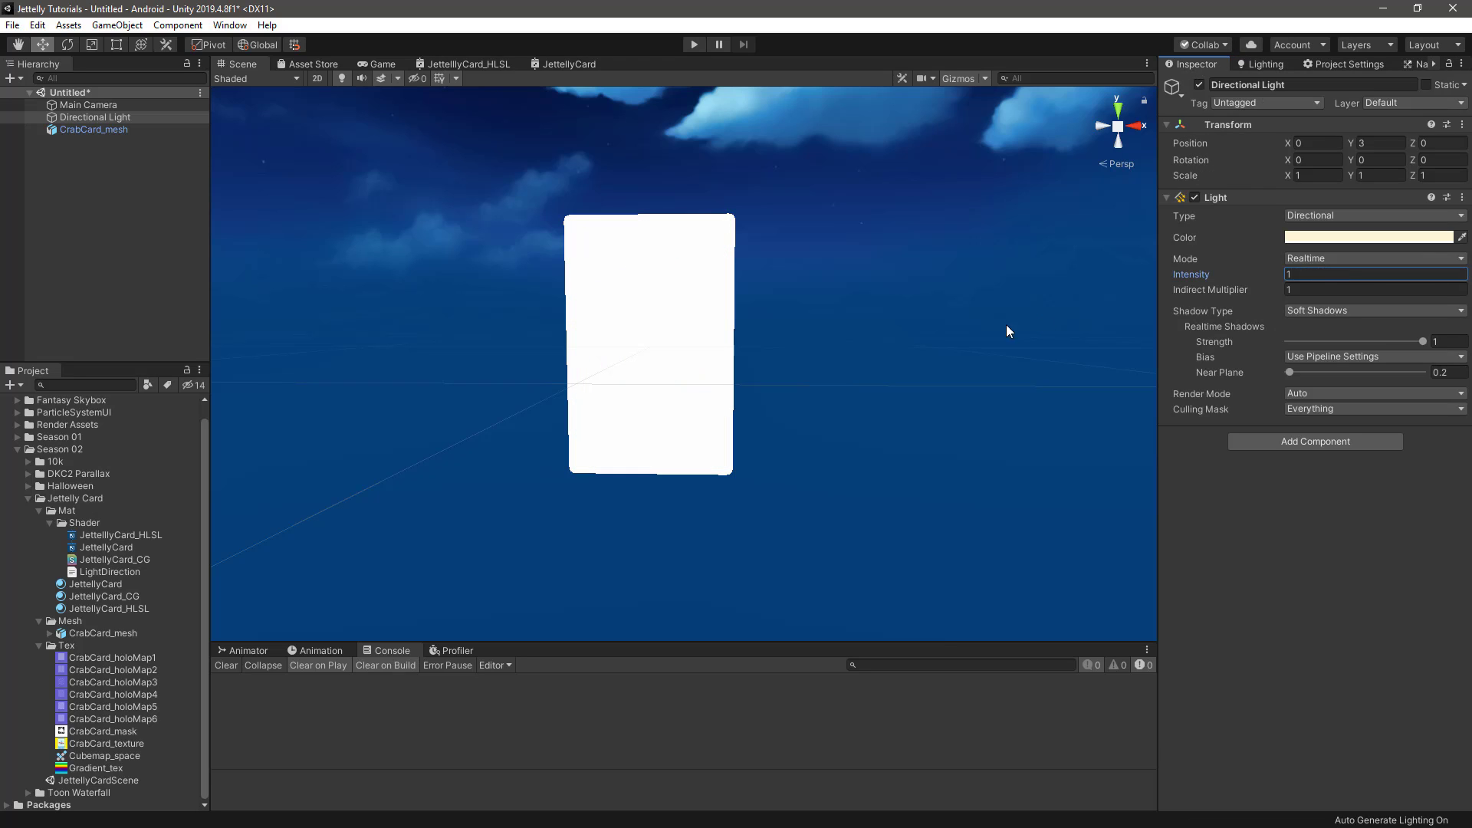
Add a Texture2D property named _GradientTex to the JettellyCard shader graph
left_click(576, 63)
middle_click_drag(480, 307, 794, 472)
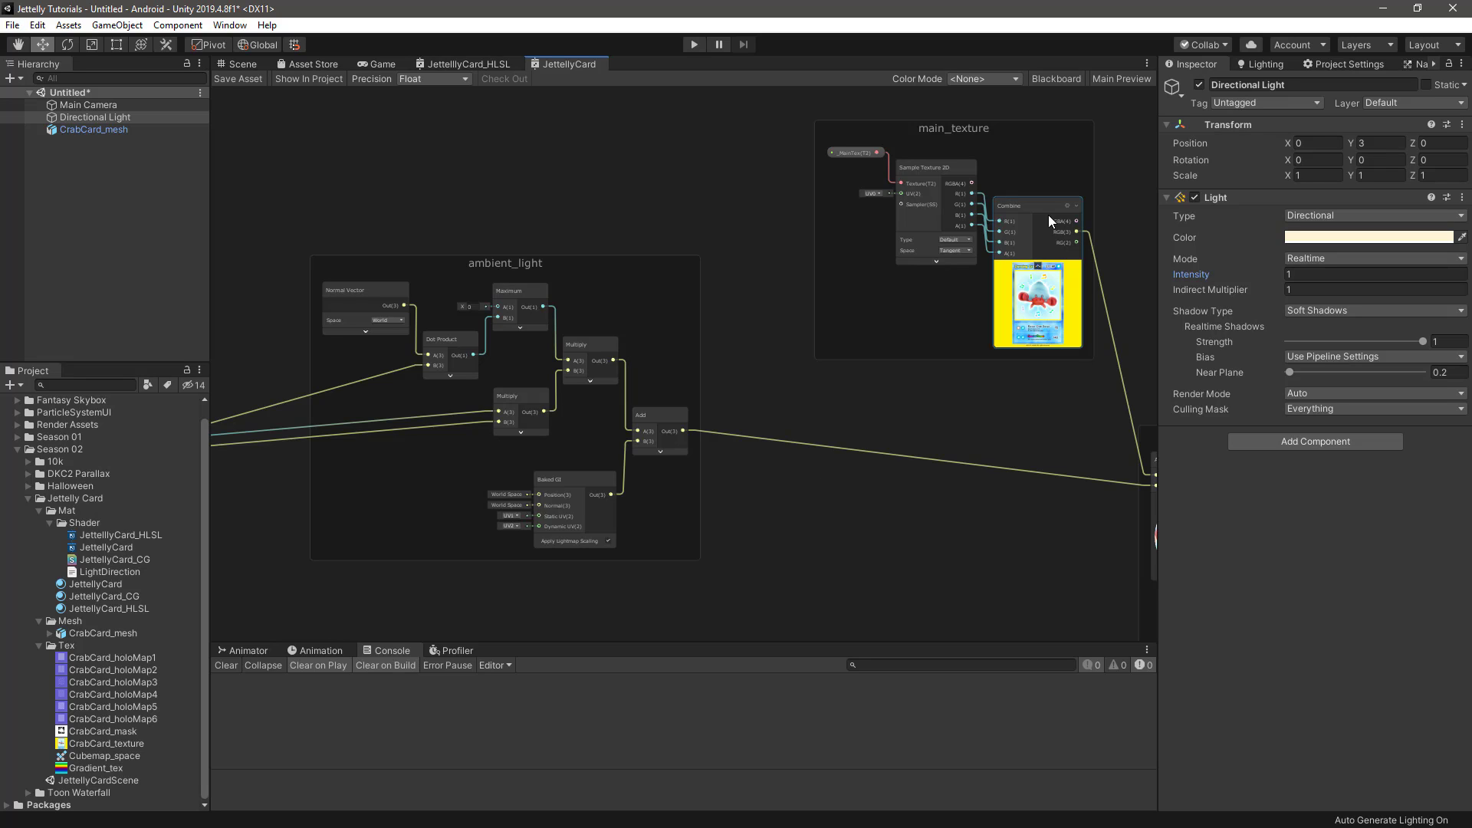
left_click(1055, 79)
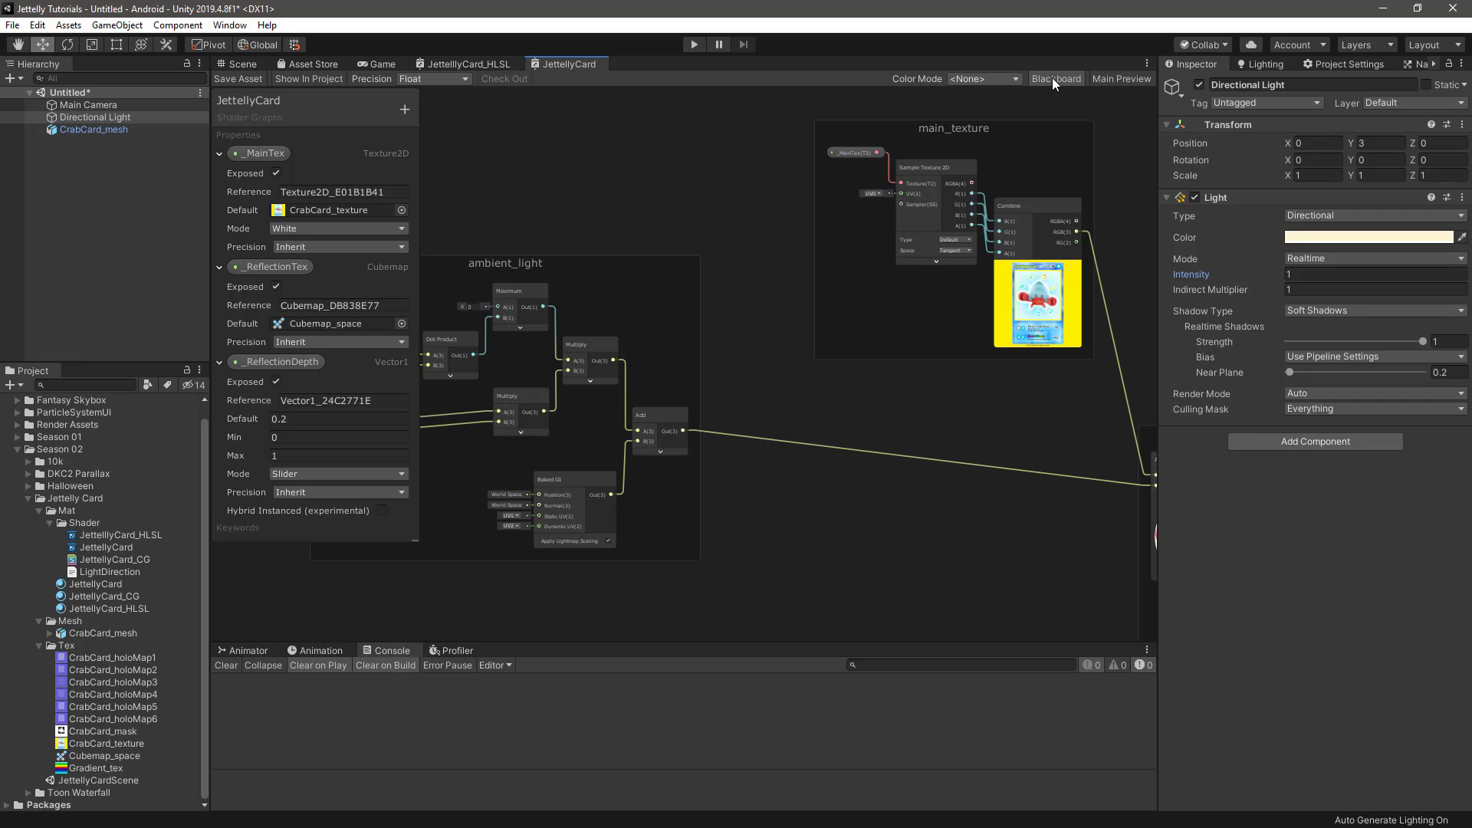
left_click(406, 111)
left_click(486, 202)
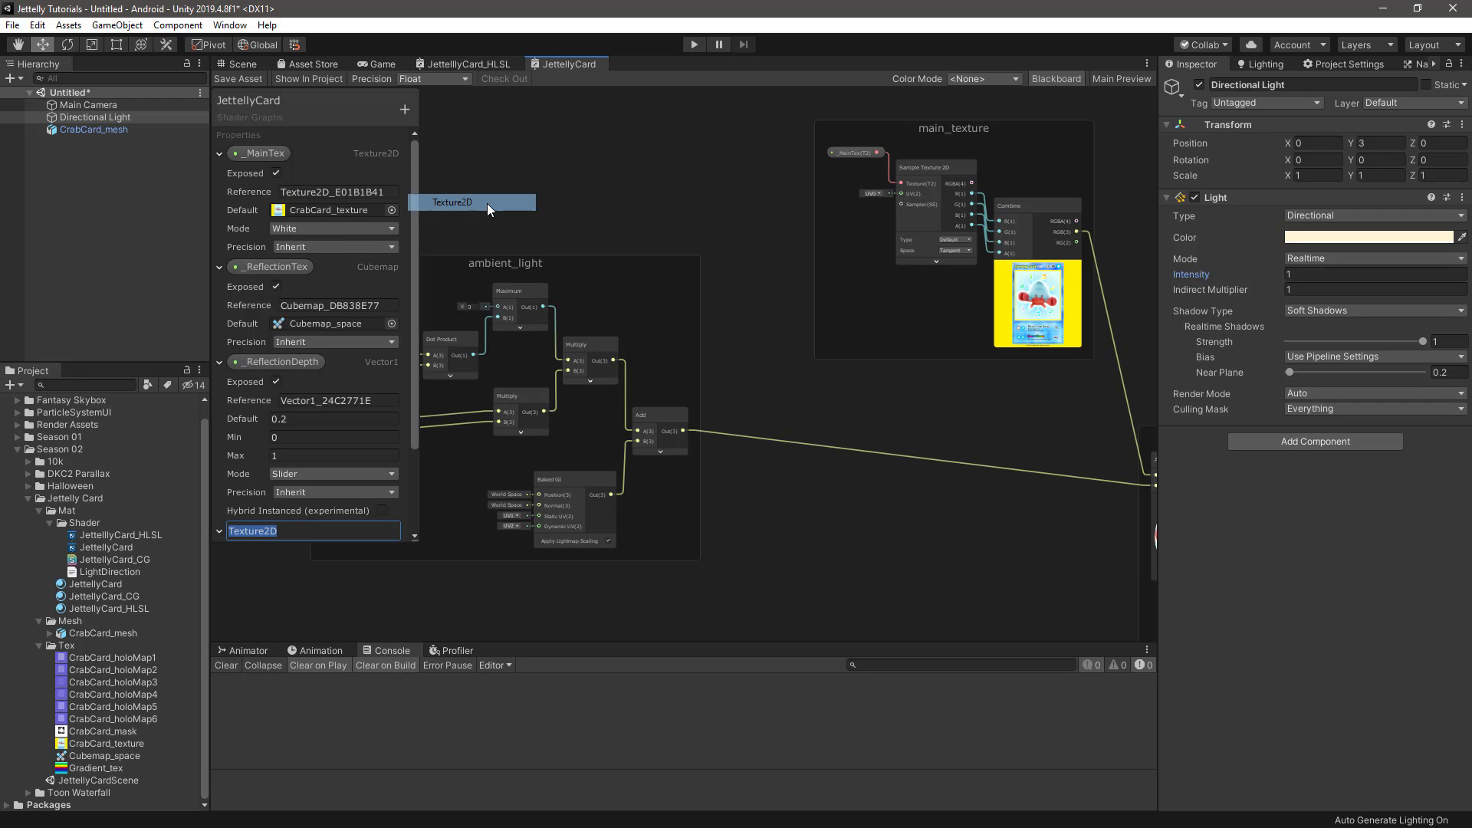
type("_GradientTex")
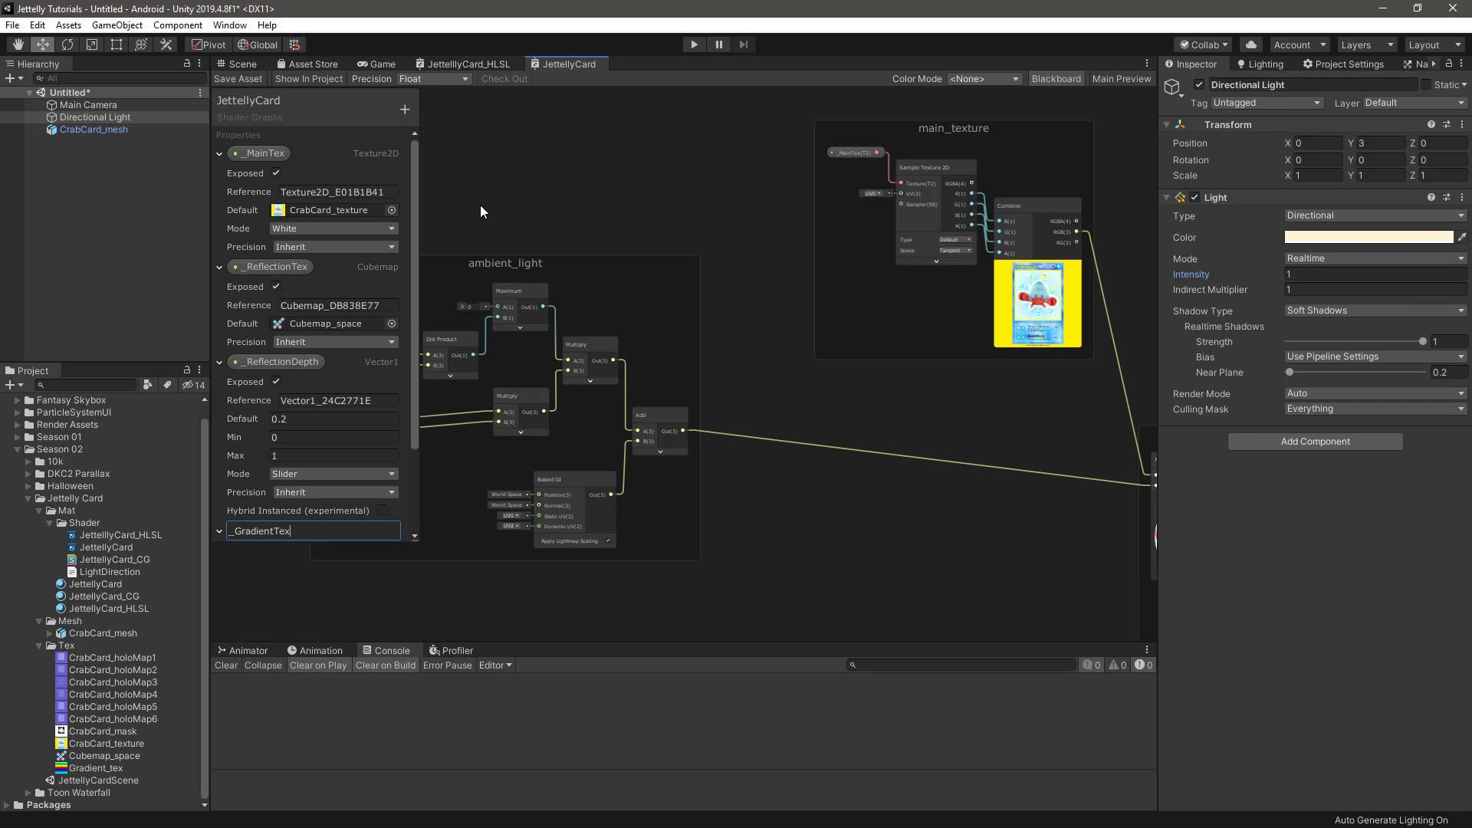
key("Return")
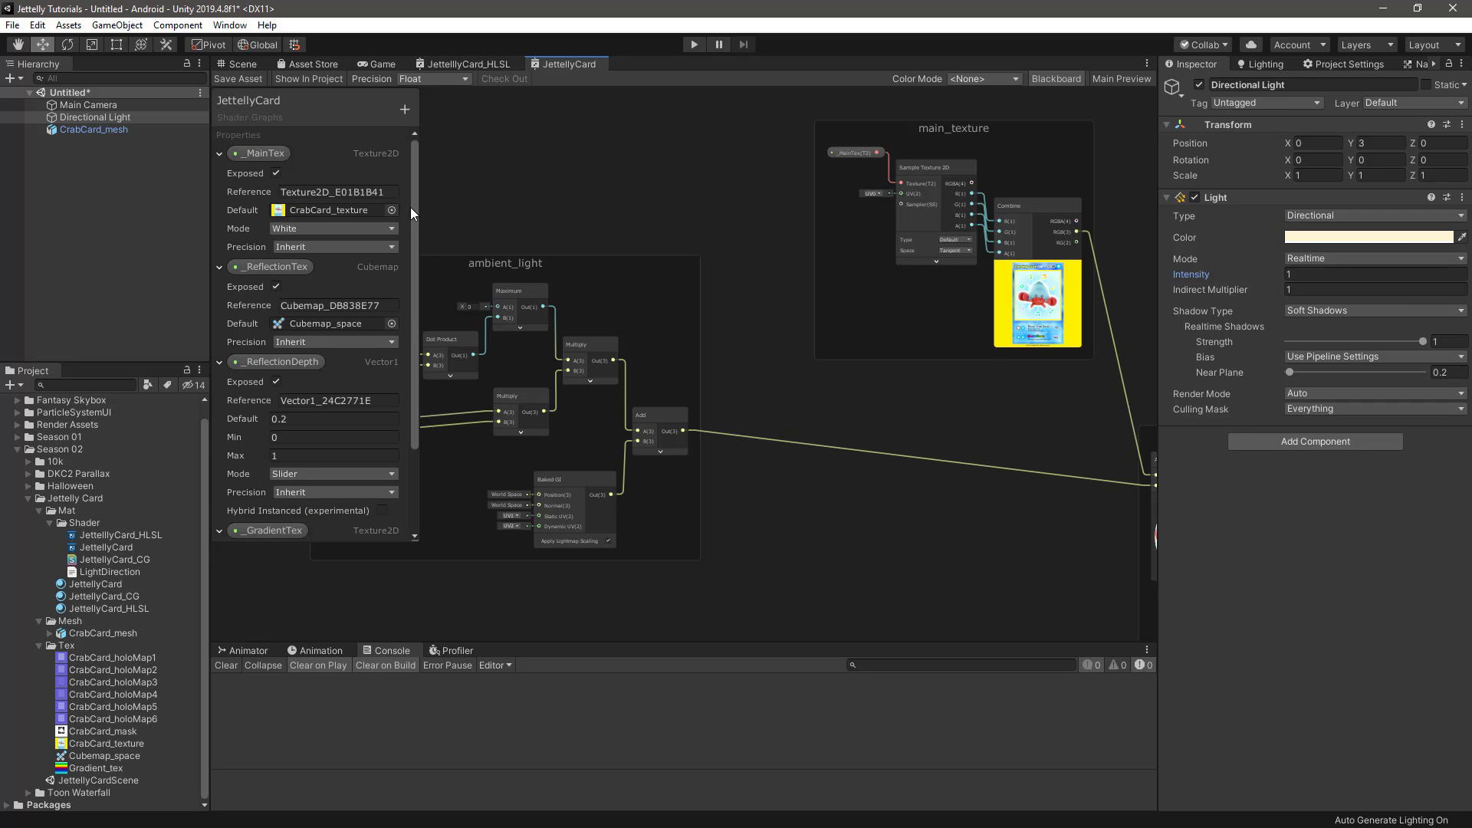
Collapse the other property entries and assign Gradient_tex as the default texture of _GradientTex
left_click(218, 155)
left_click(218, 174)
left_click(218, 196)
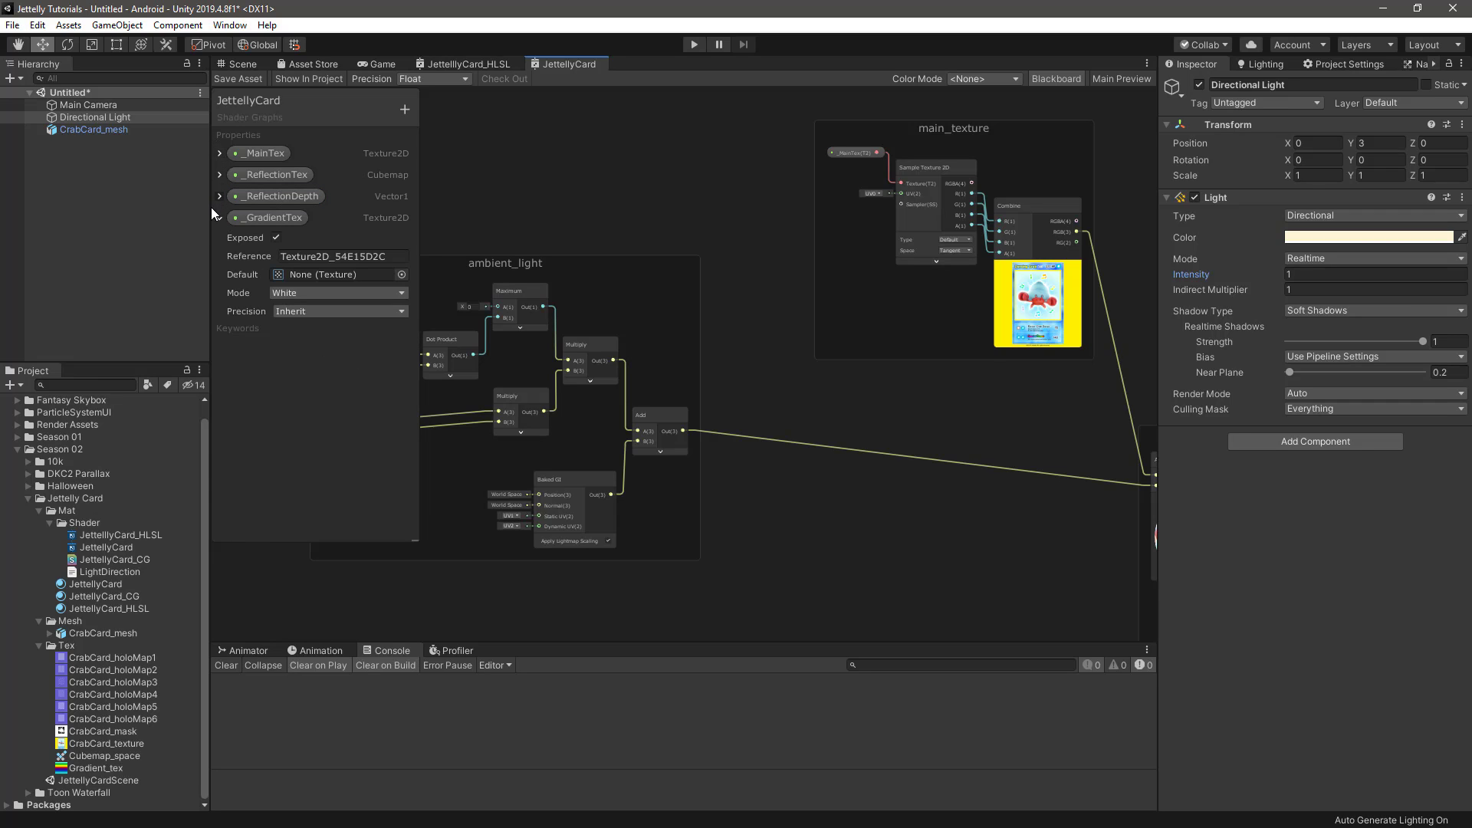
left_click_drag(78, 768, 326, 282)
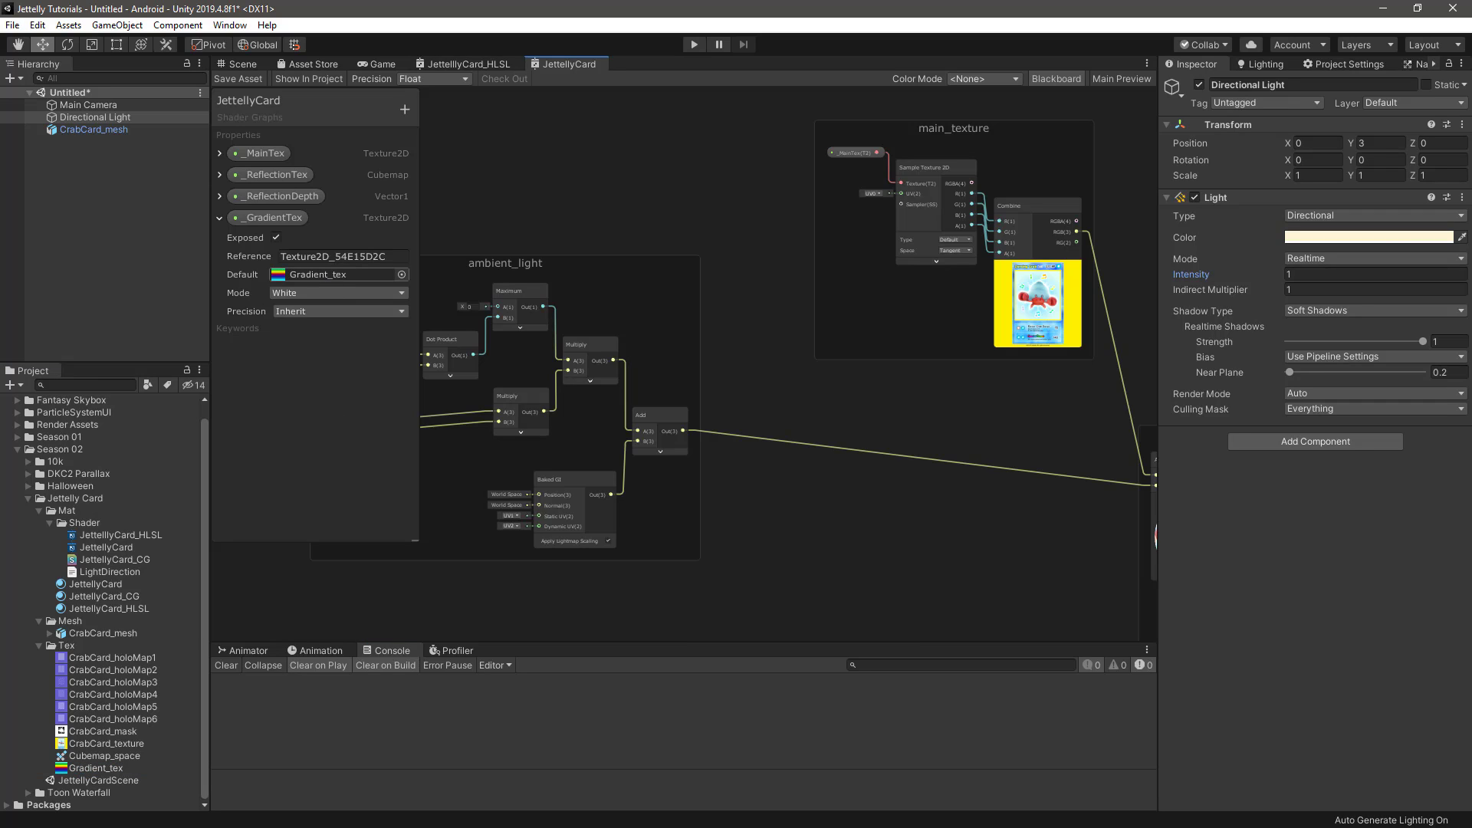
Place the _GradientTex property in the graph and connect it to the Texture input of a new Sample Texture 2D node
left_click_drag(260, 214, 578, 164)
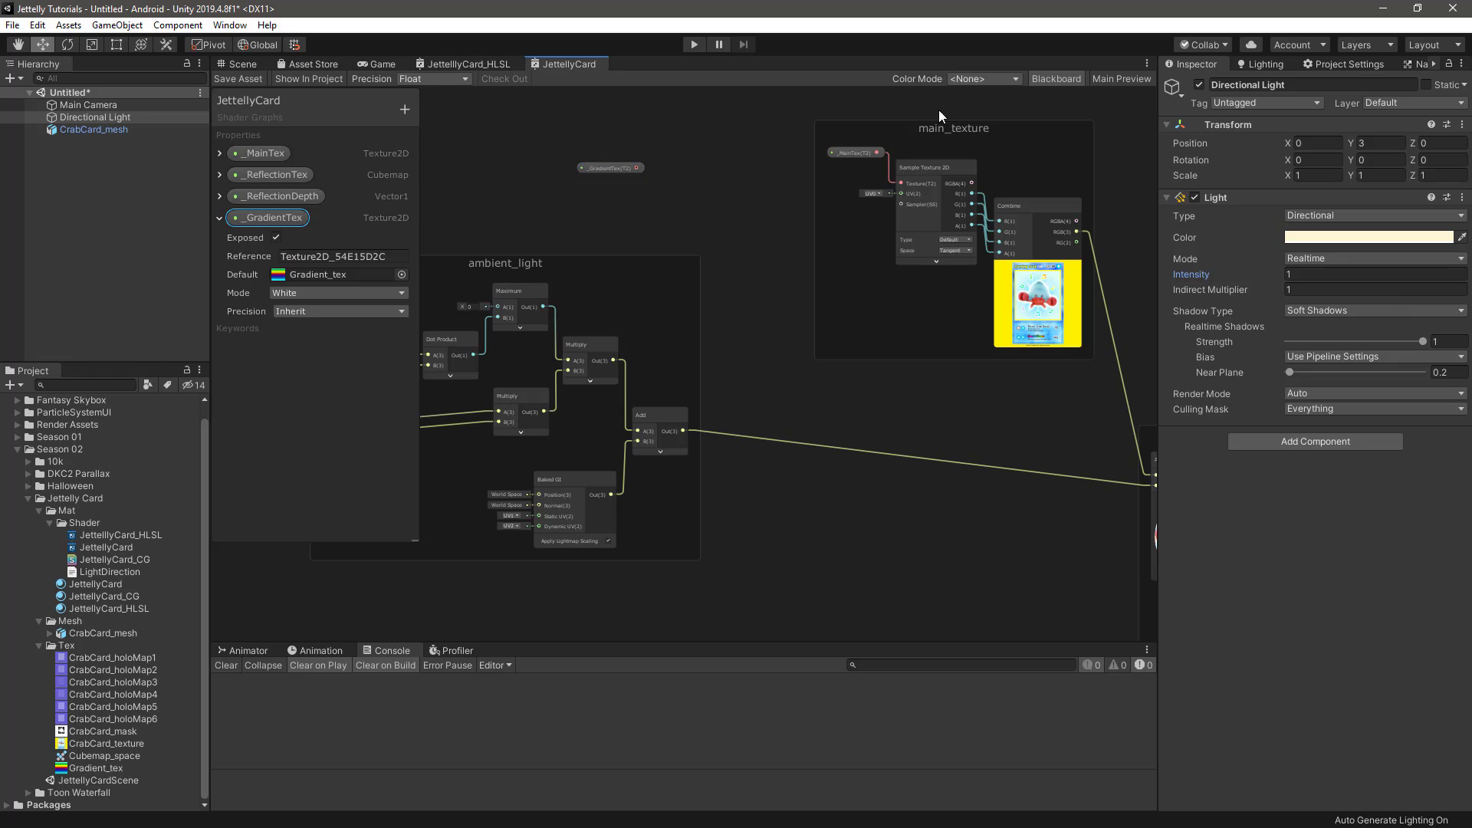
left_click(1071, 77)
scroll(707, 186, "up", 4)
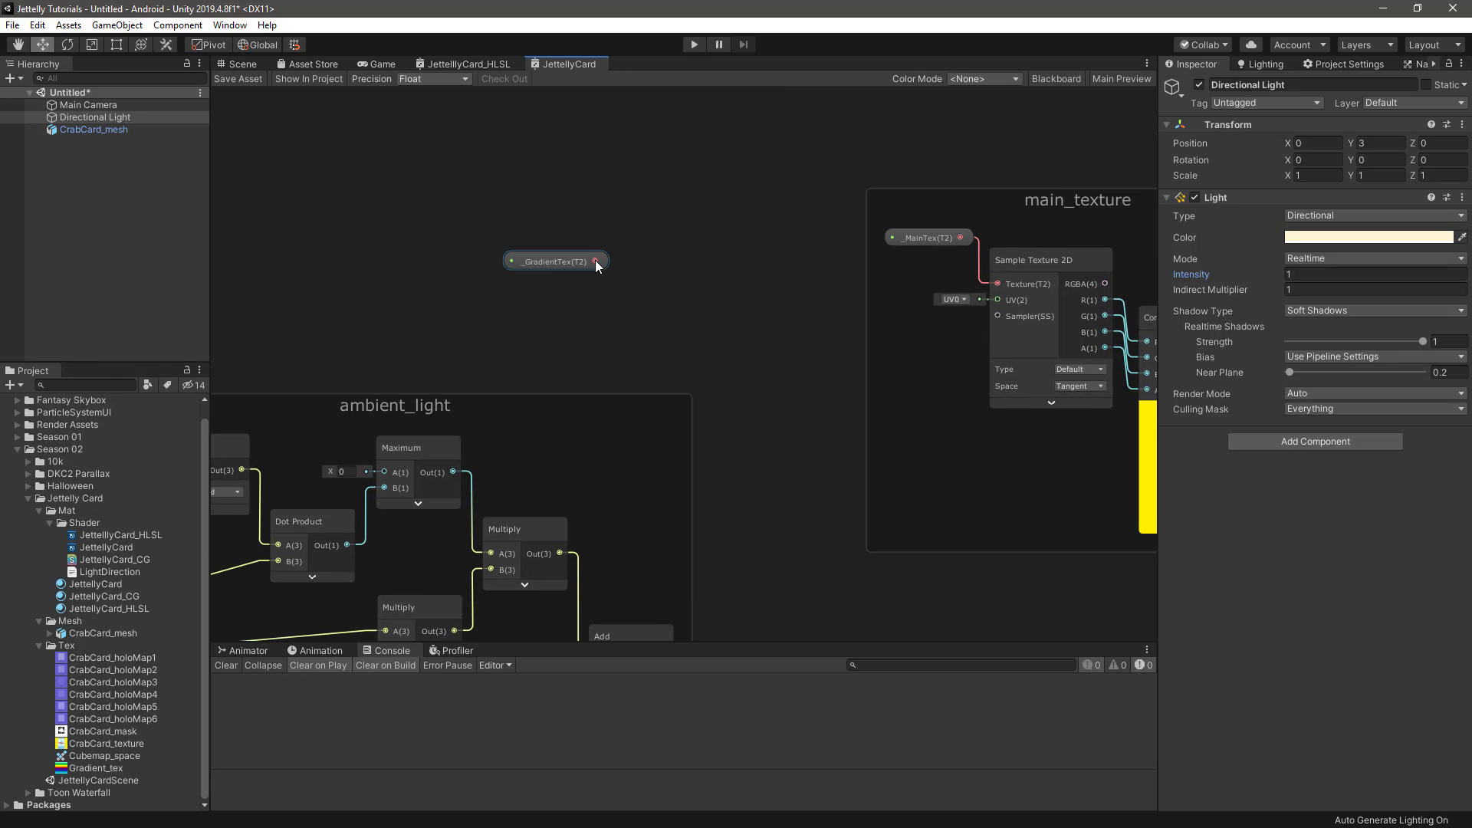
left_click_drag(617, 311, 617, 311)
type("sam")
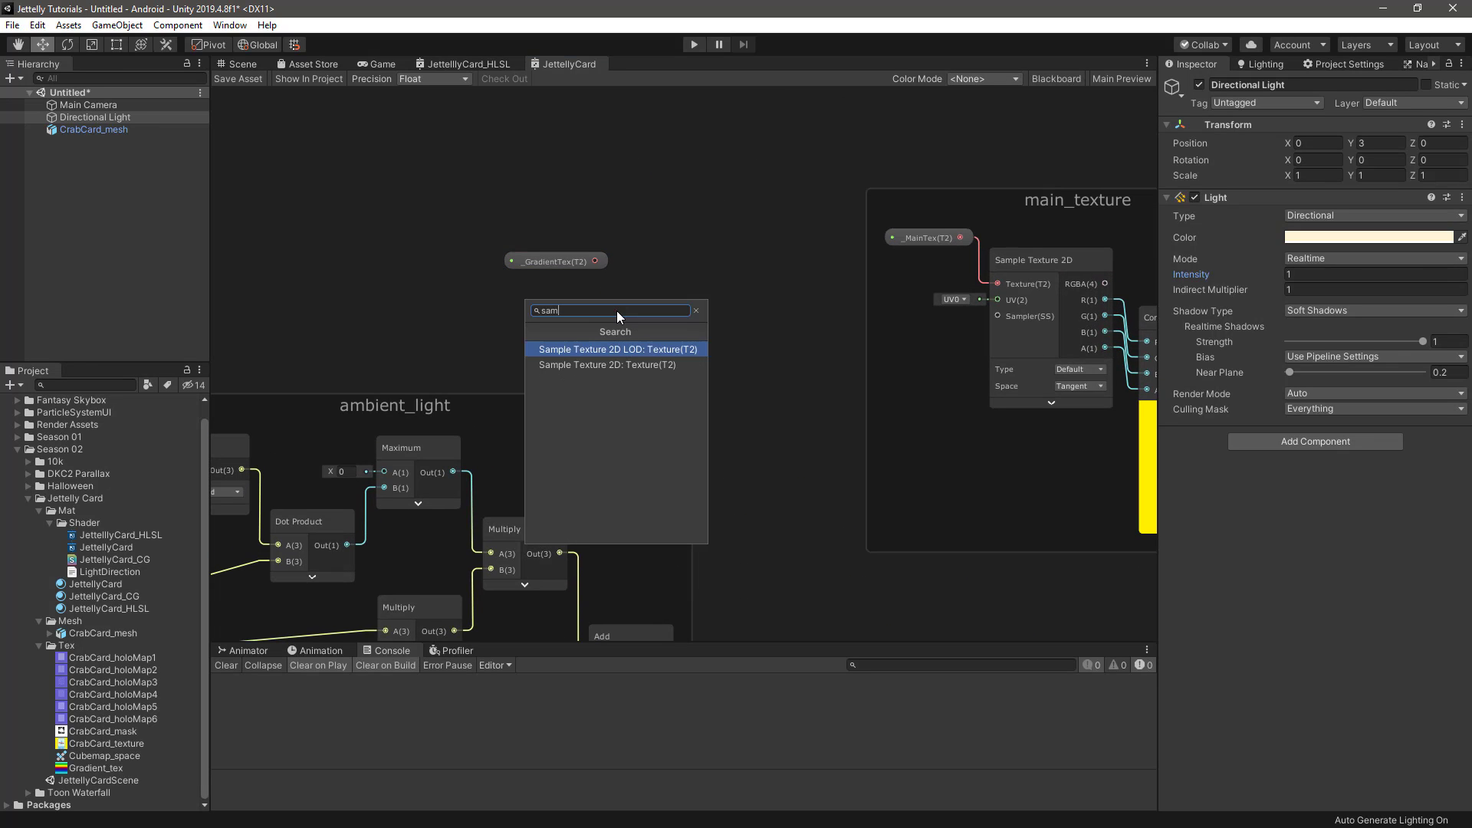
key("Down")
key("Return")
mouse_move(564, 267)
left_mouse_down()
mouse_move(558, 297)
mouse_move(550, 283)
left_mouse_up()
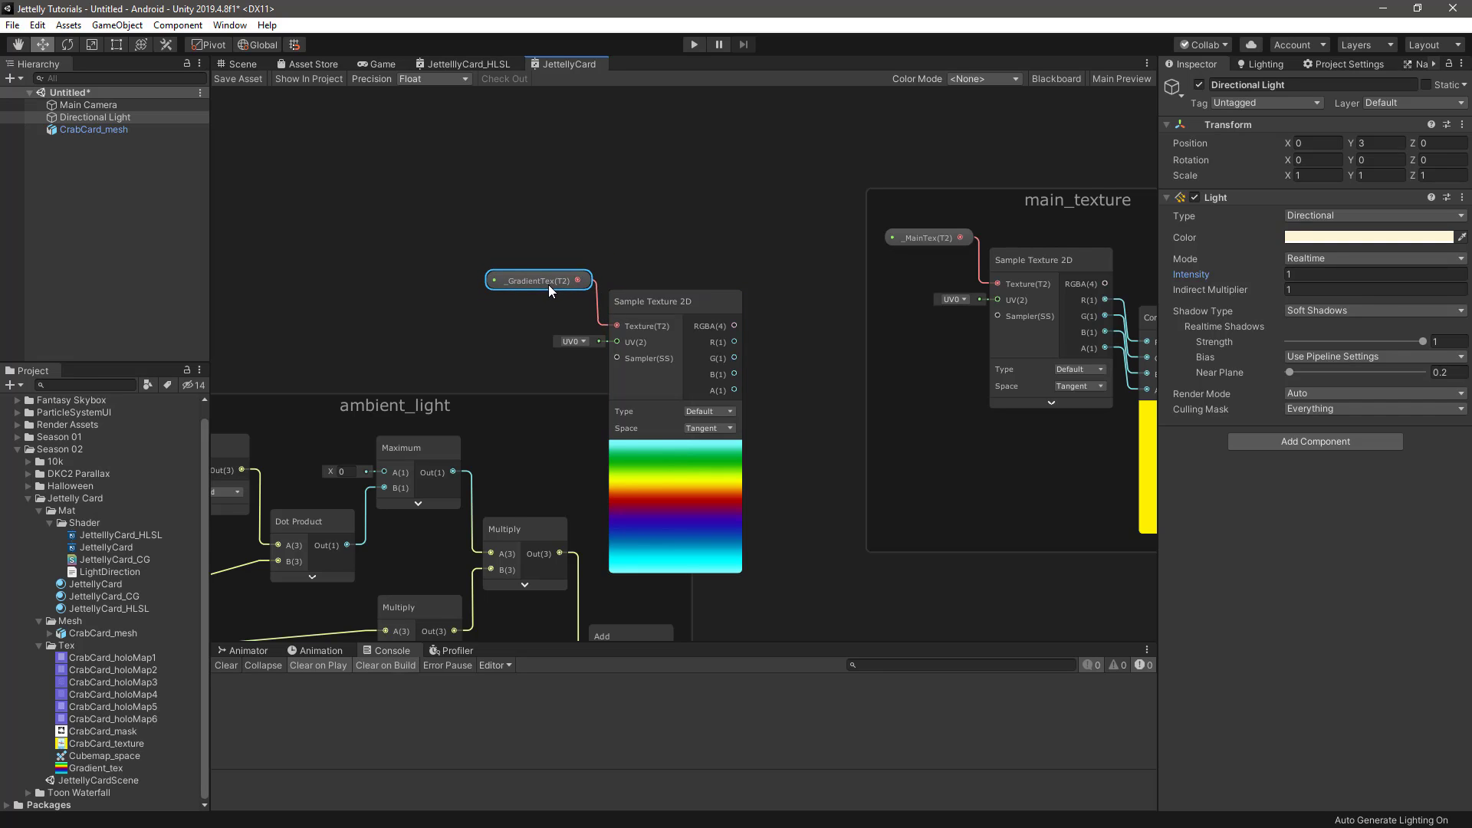
Move the _GradientTex and Sample Texture 2D nodes to the empty area above the ambient_light group
scroll(602, 295, "down", 6)
middle_click_drag(637, 288, 585, 220)
left_click_drag(582, 232, 563, 201, "ctrl")
middle_click_drag(715, 383, 739, 459)
scroll(650, 315, "up", 3)
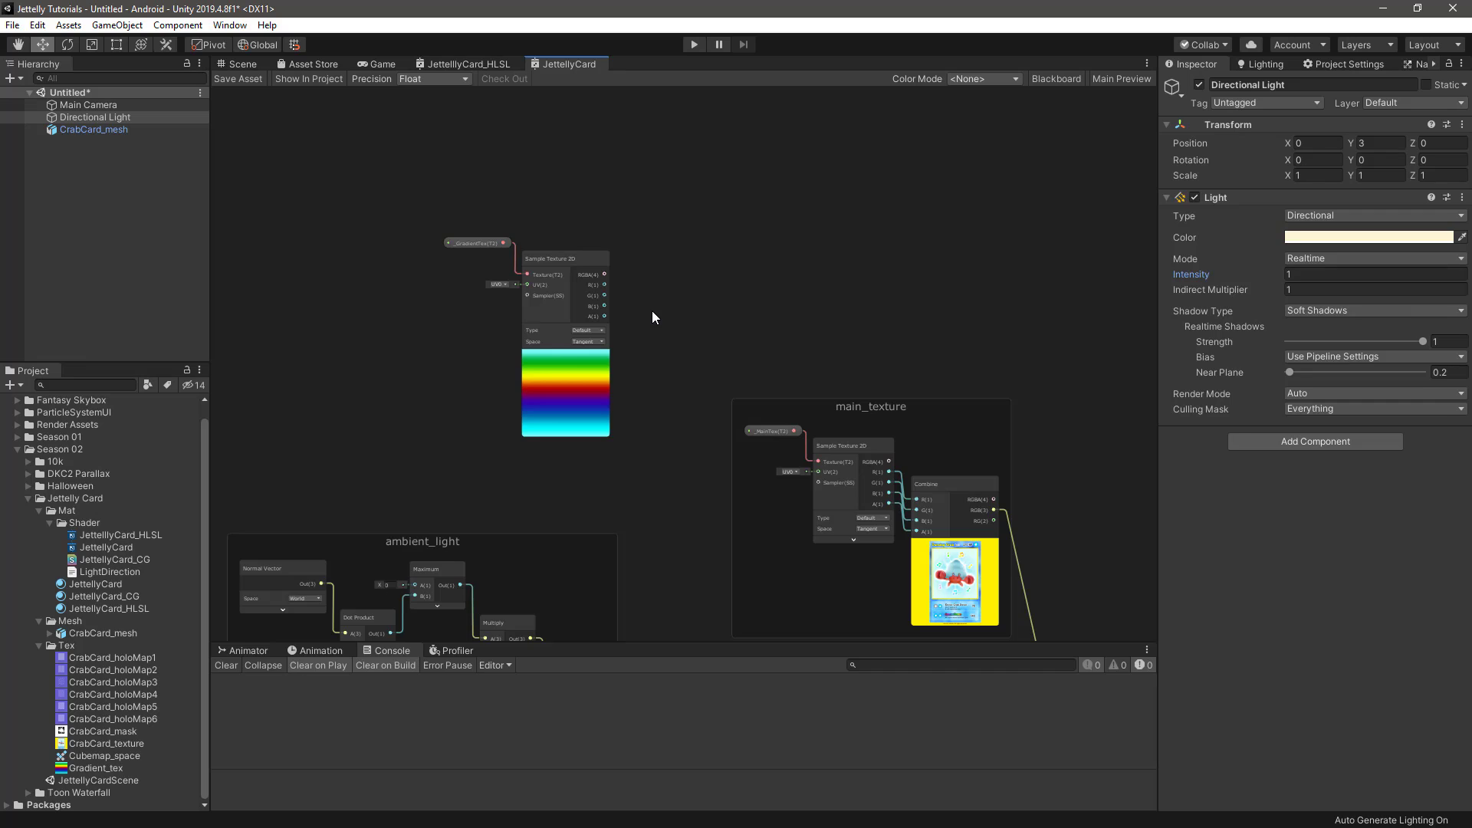
scroll(652, 313, "up", 3)
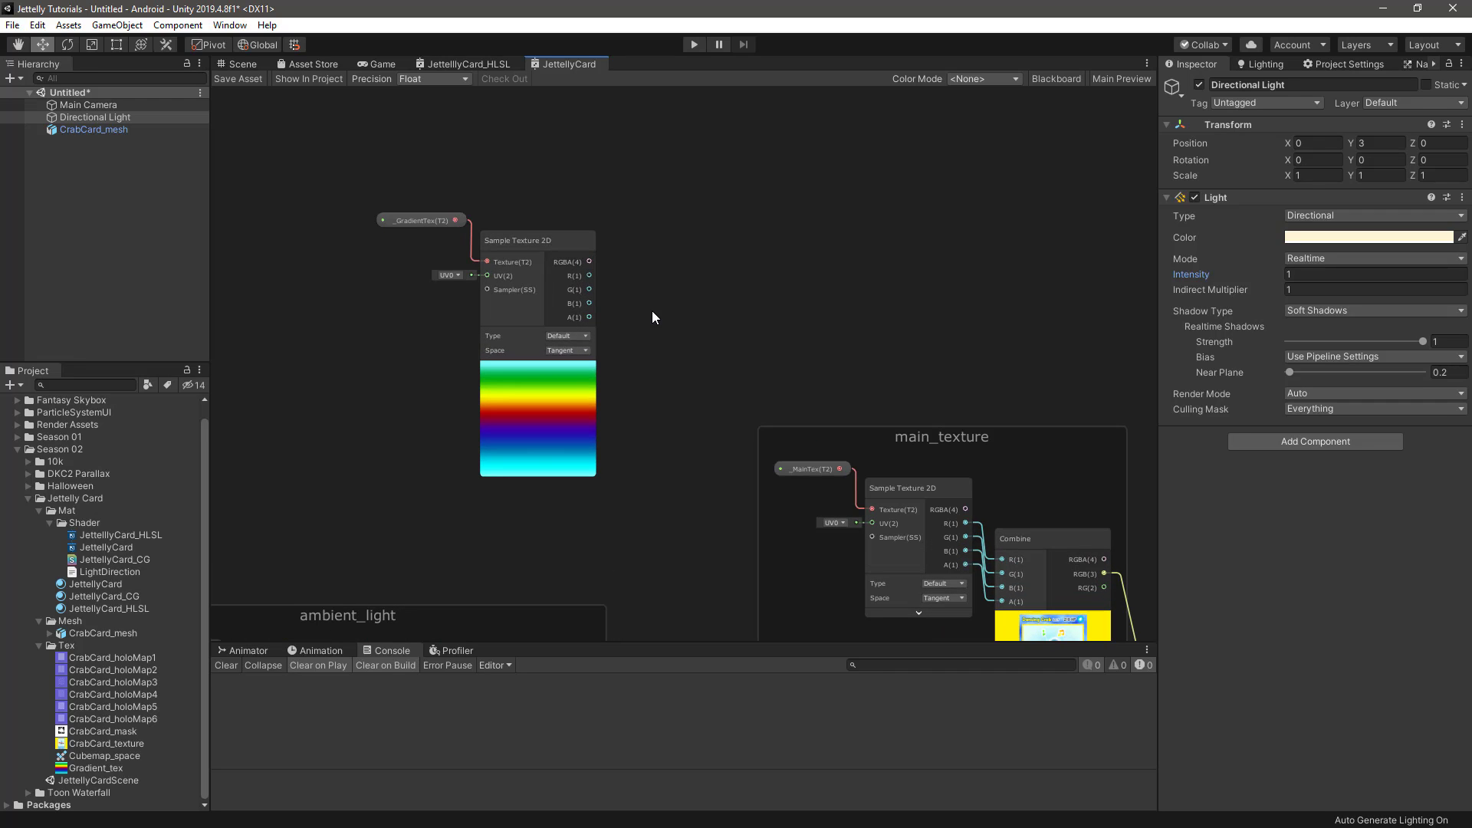
Add a Combine node and connect the gradient Sample Texture 2D's R, G, B and A outputs to its matching inputs
key("space")
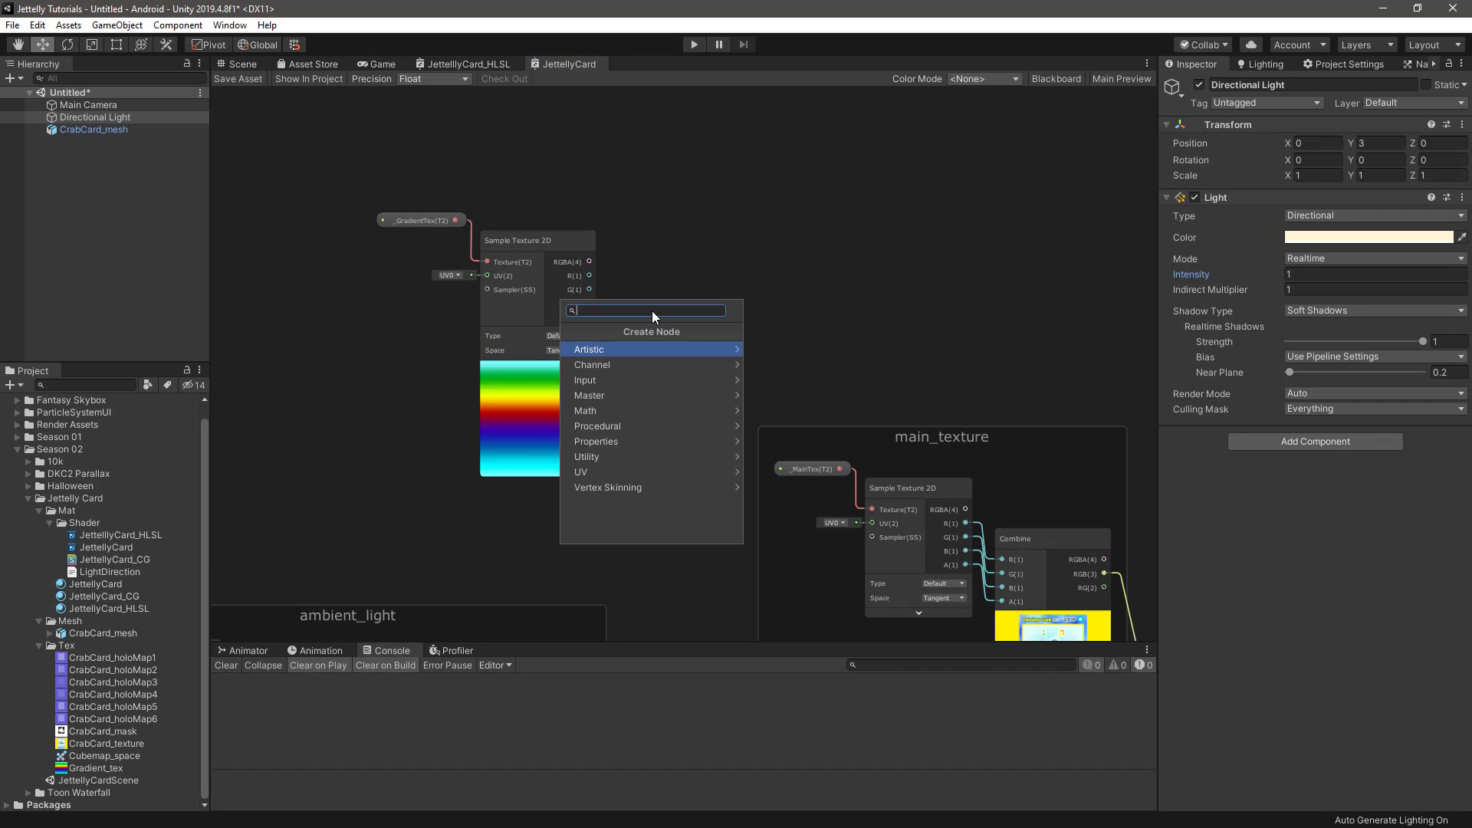
type("com")
key("Return")
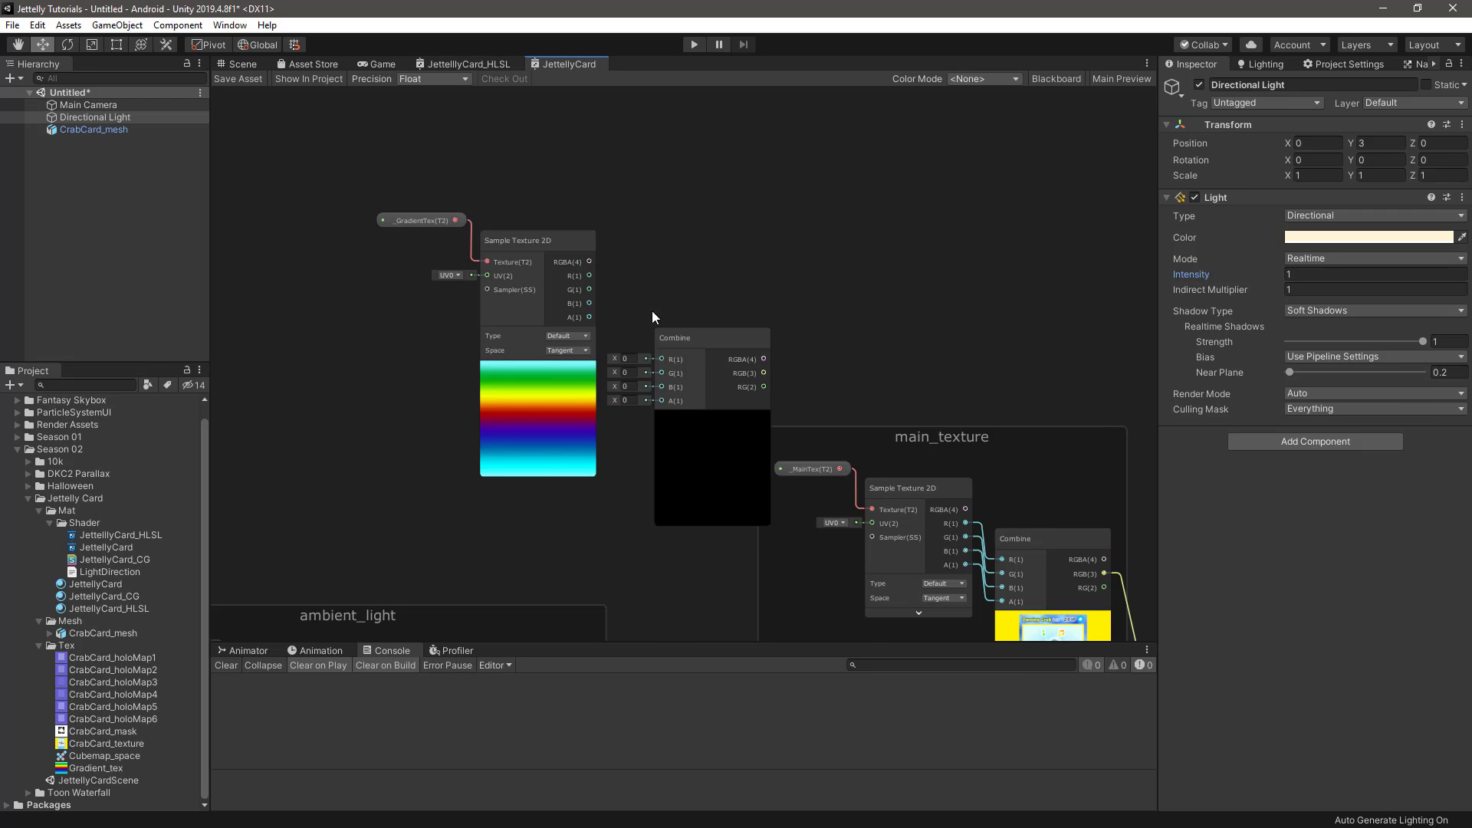
scroll(652, 310, "up", 2)
left_click_drag(568, 265, 666, 375)
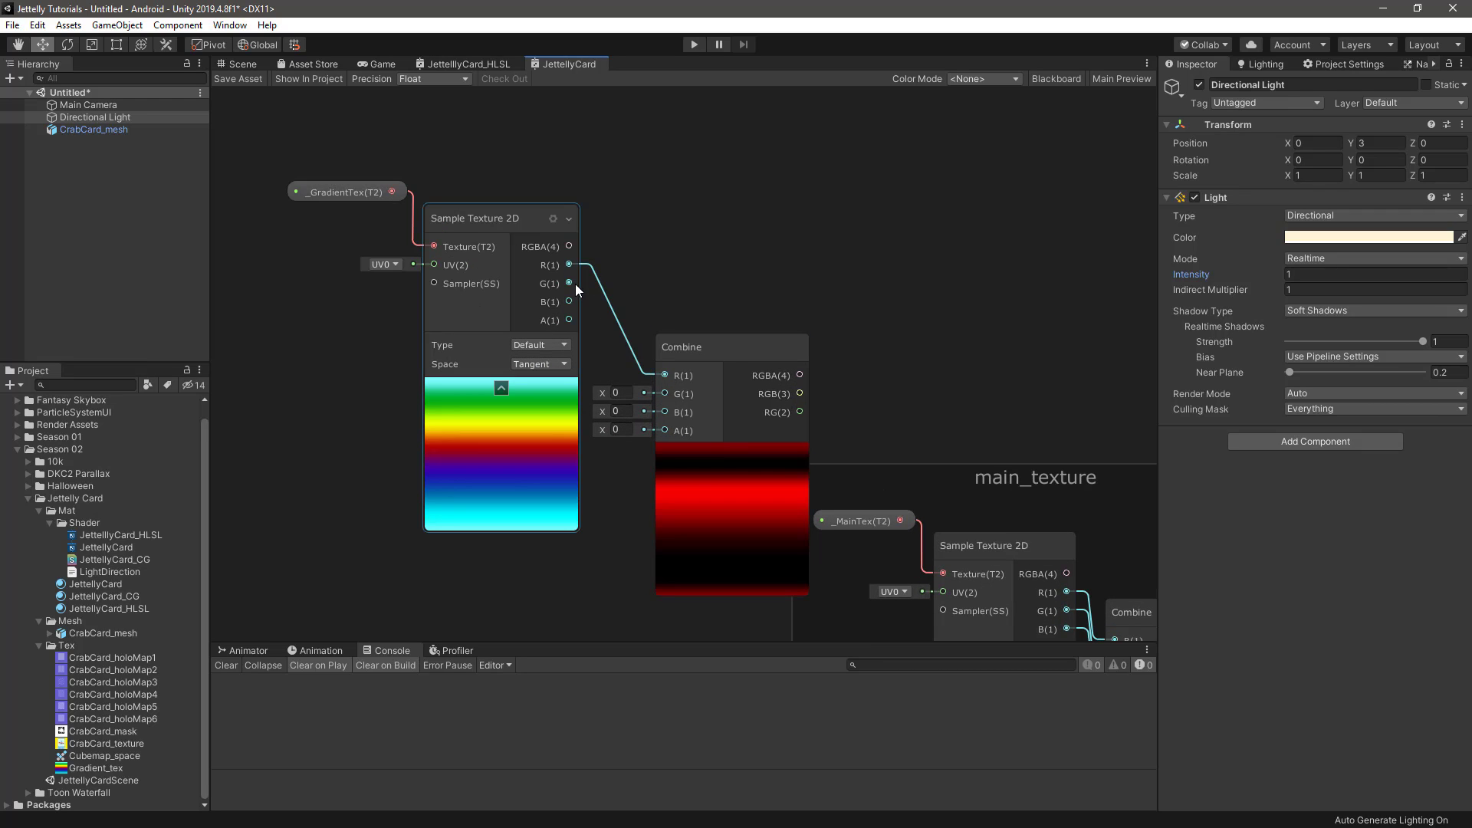
left_click_drag(569, 283, 660, 395)
left_click_drag(569, 302, 661, 414)
left_click_drag(569, 320, 661, 430)
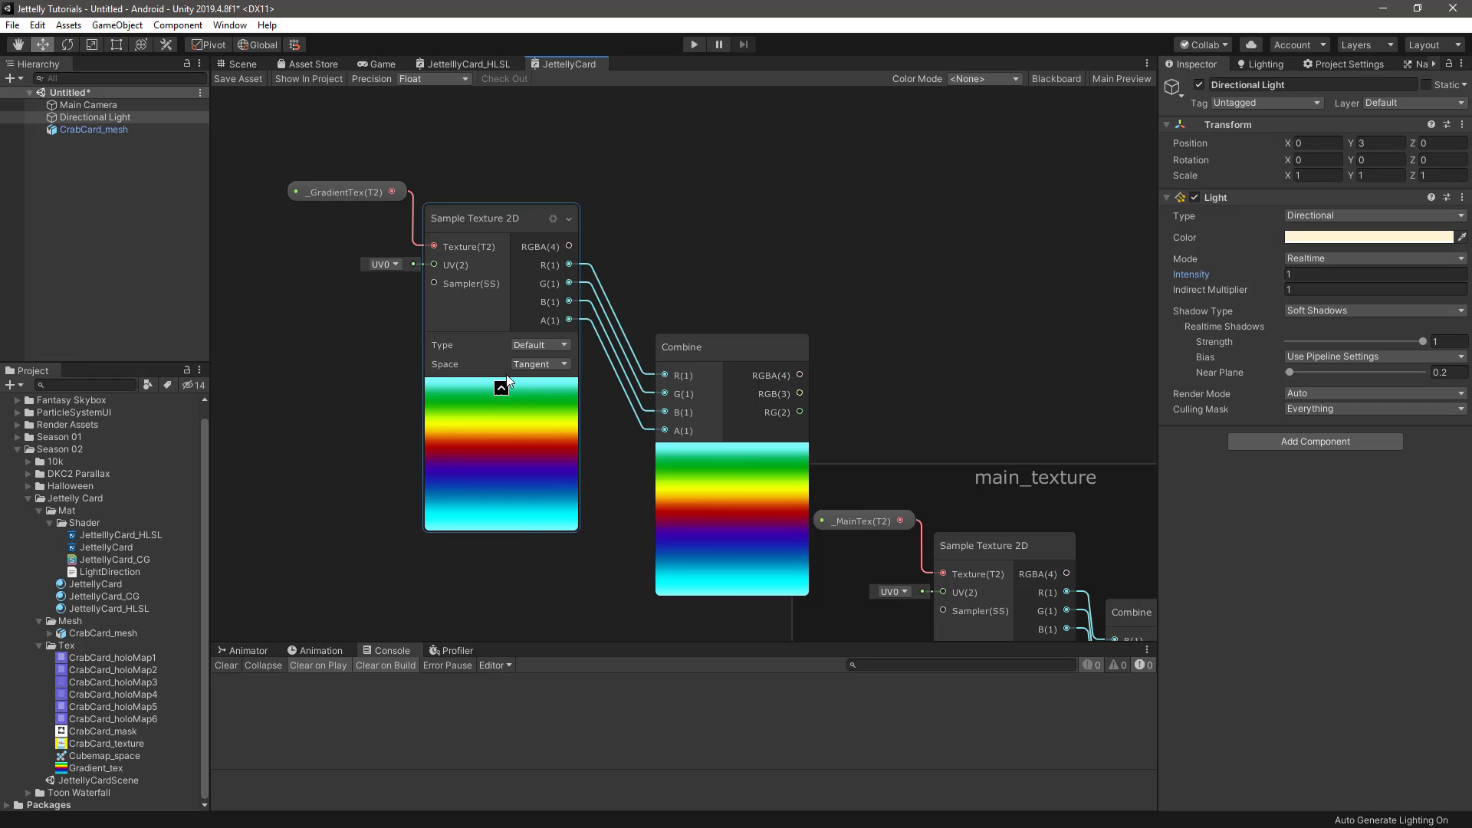
Collapse the gradient Sample Texture 2D's preview and move the Combine node closer to it
left_click(501, 388)
left_click_drag(703, 348, 643, 313)
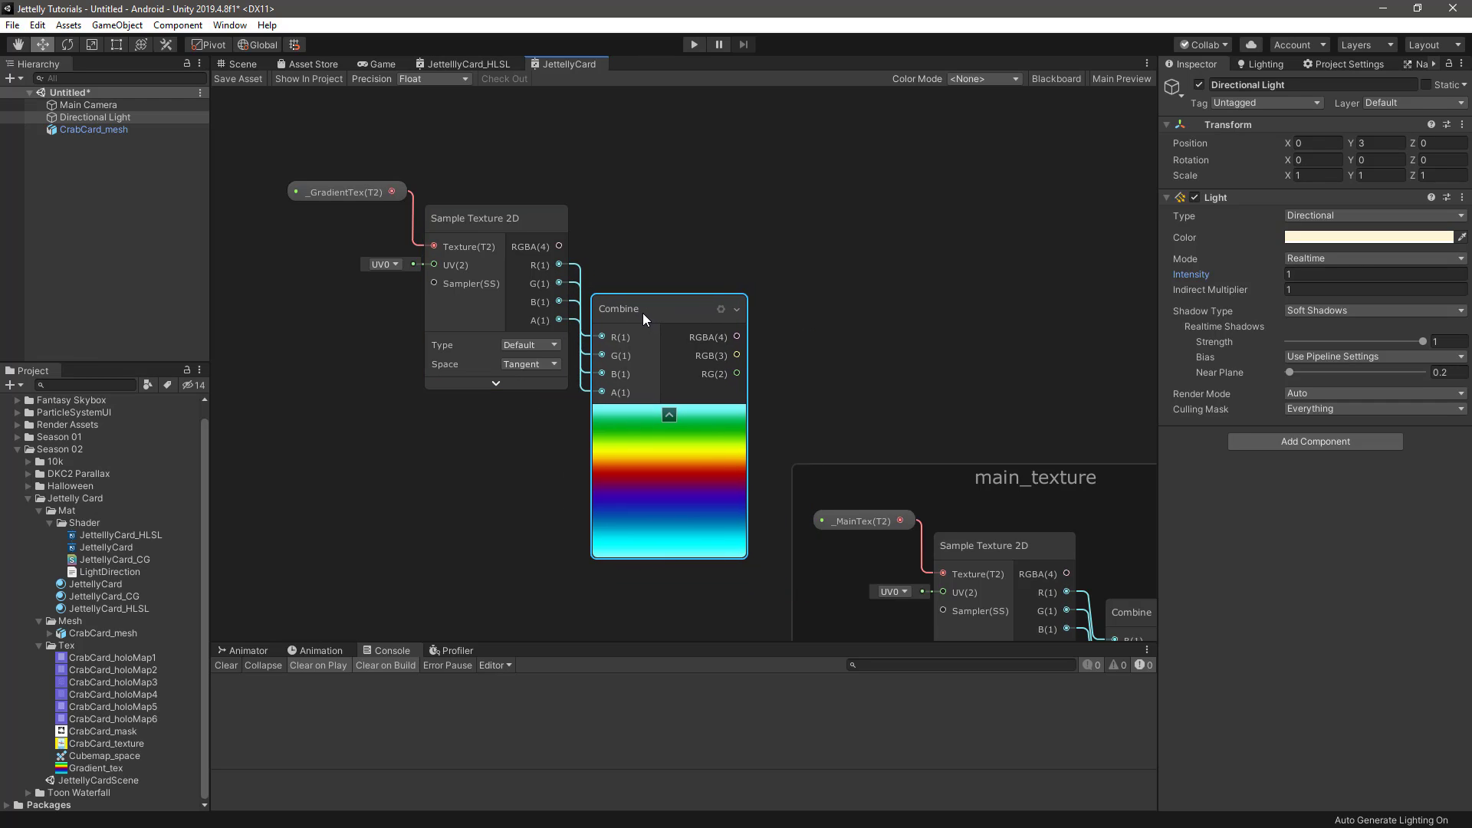
left_click(644, 253)
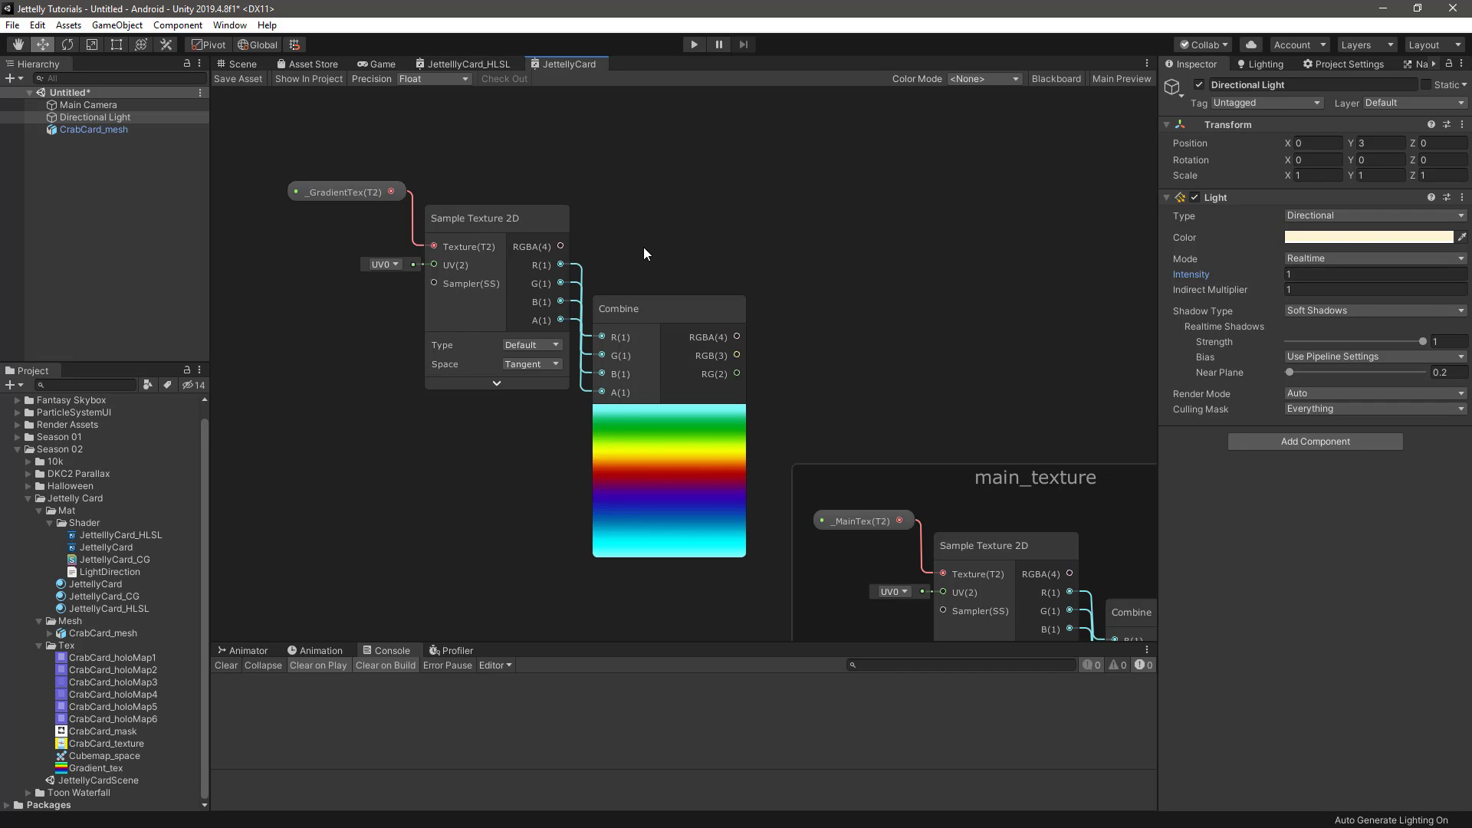
Add a Tiling And Offset node below _GradientTex and connect its output to the gradient Sample Texture 2D's UV input
key("space")
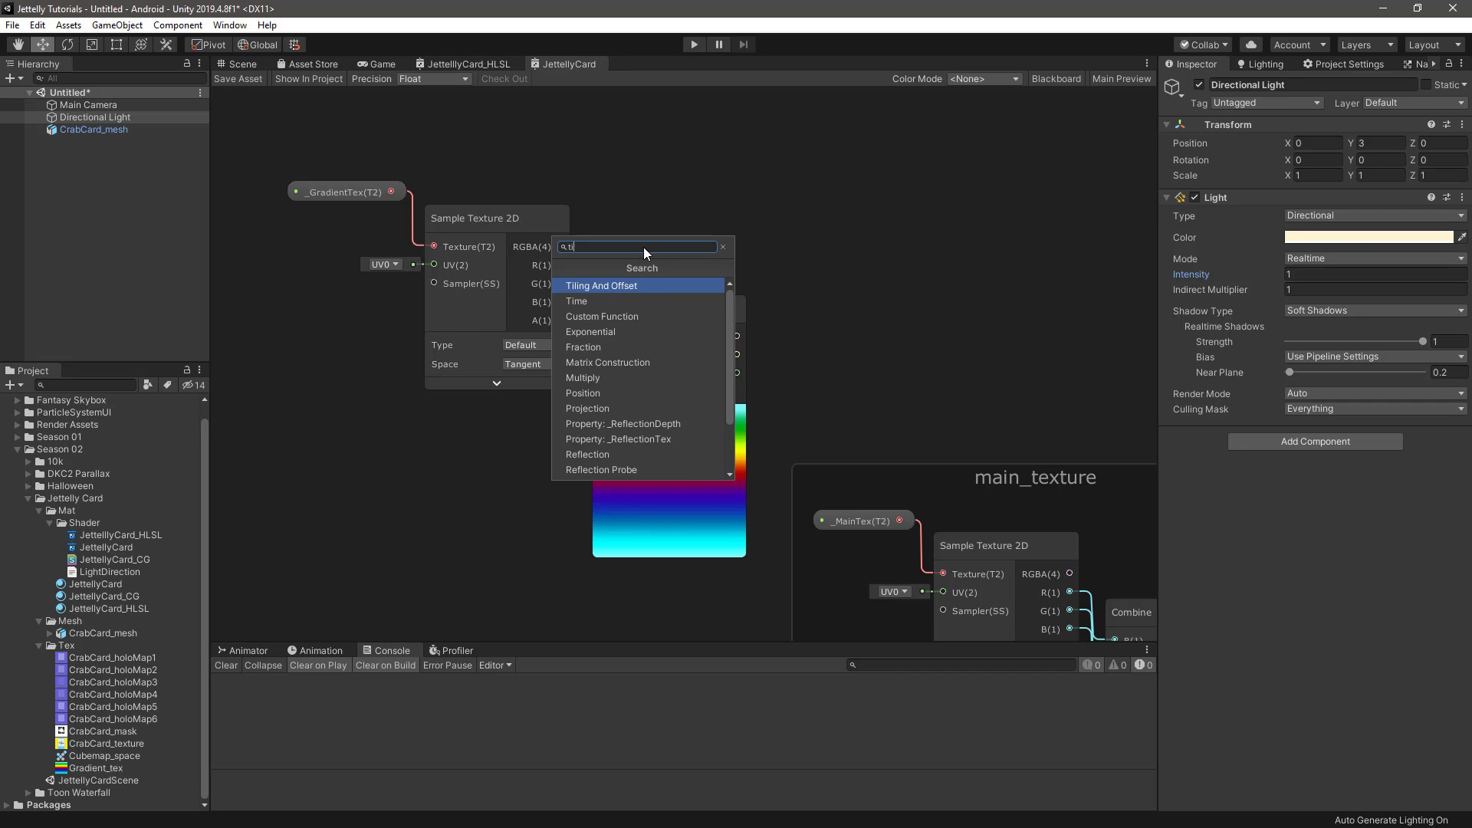
type("tiling")
key("Return")
middle_click_drag(645, 253, 901, 172)
left_click_drag(950, 196, 693, 184)
left_click(563, 340)
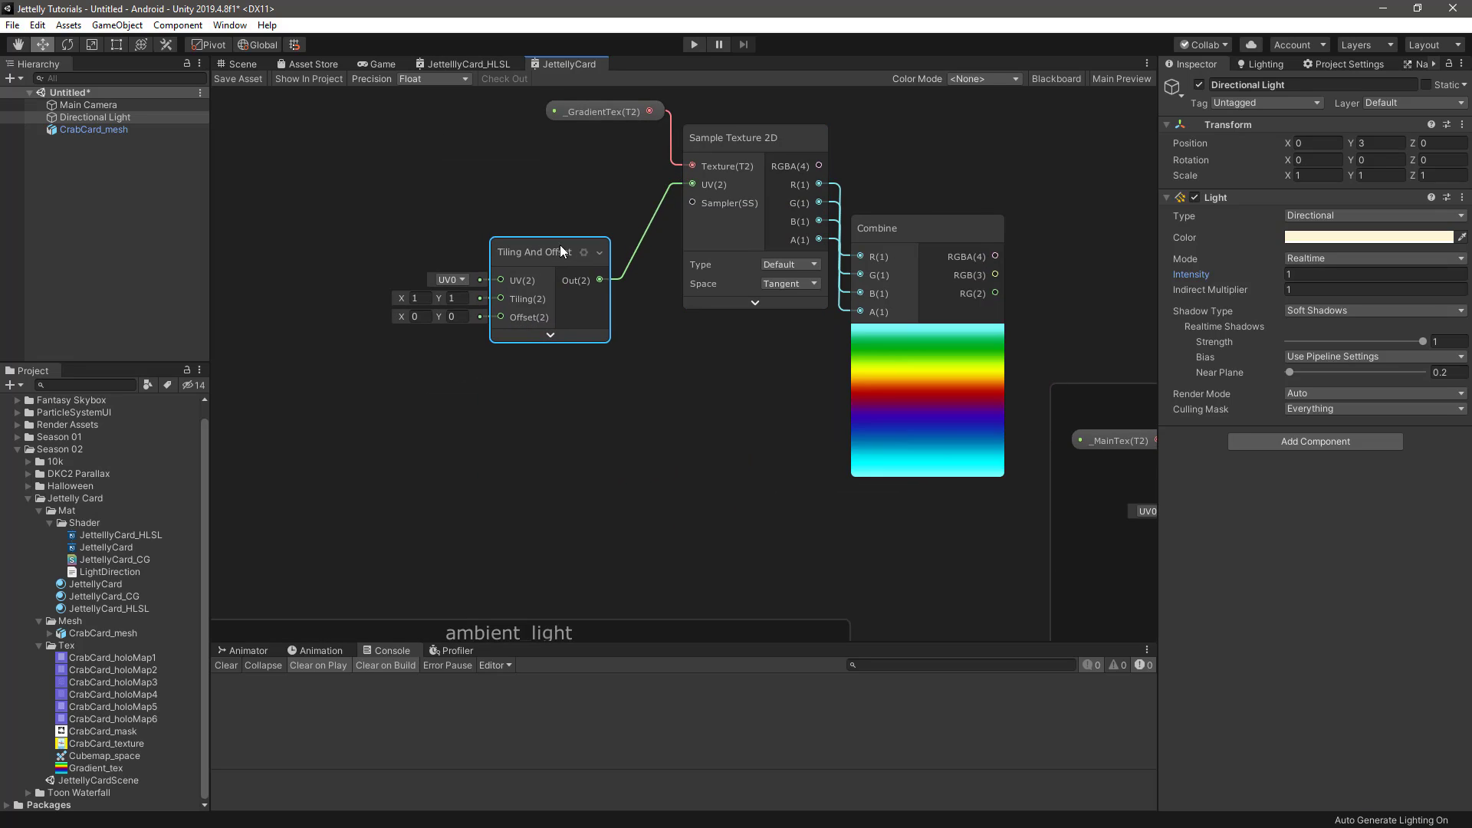
left_click_drag(560, 246, 613, 249)
middle_click_drag(582, 231, 515, 283)
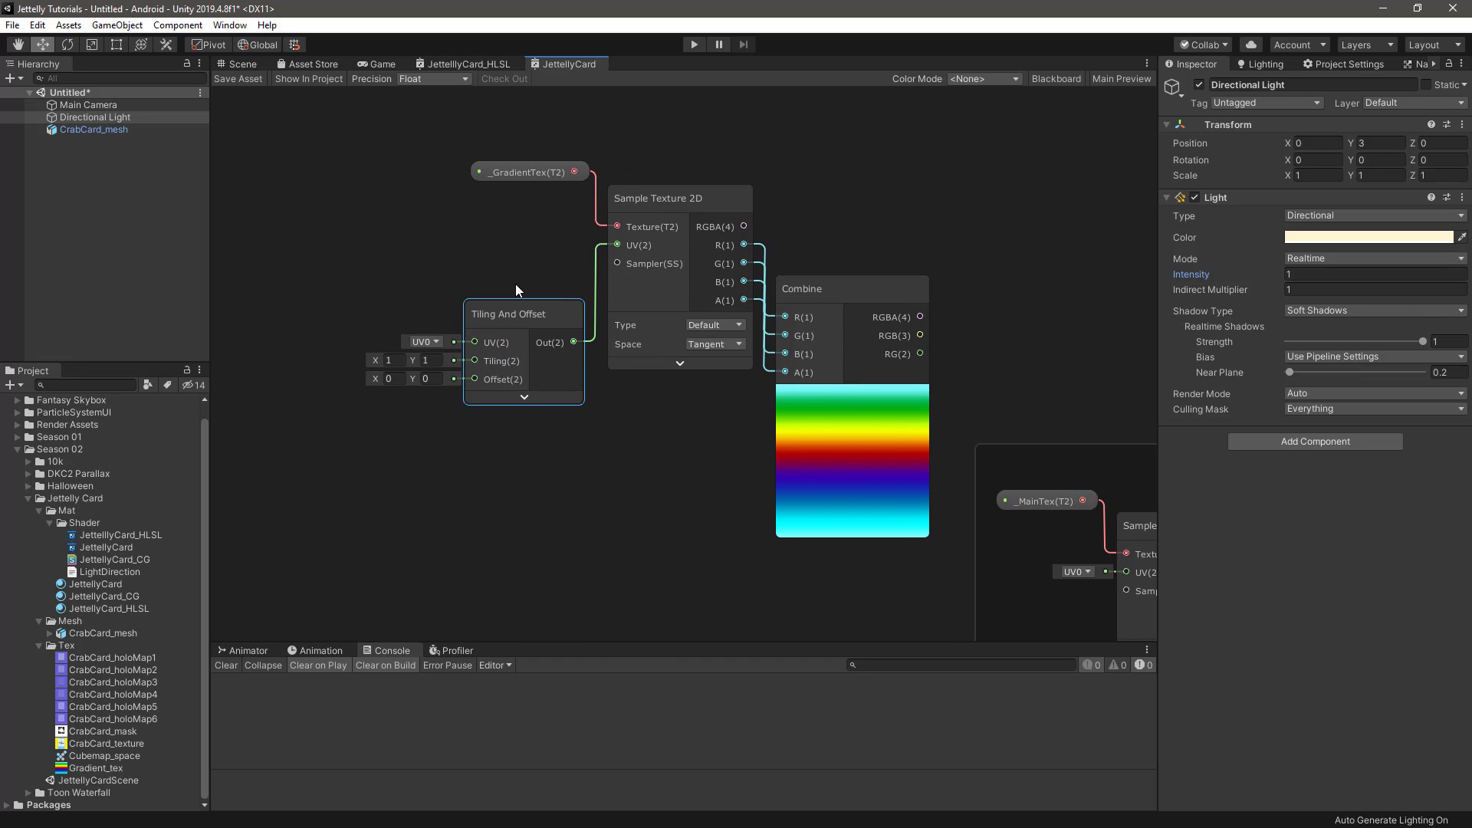
Add a Vector 2 node and connect its output to the Offset input of the Tiling And Offset node
key("space")
type("vec")
key("Down")
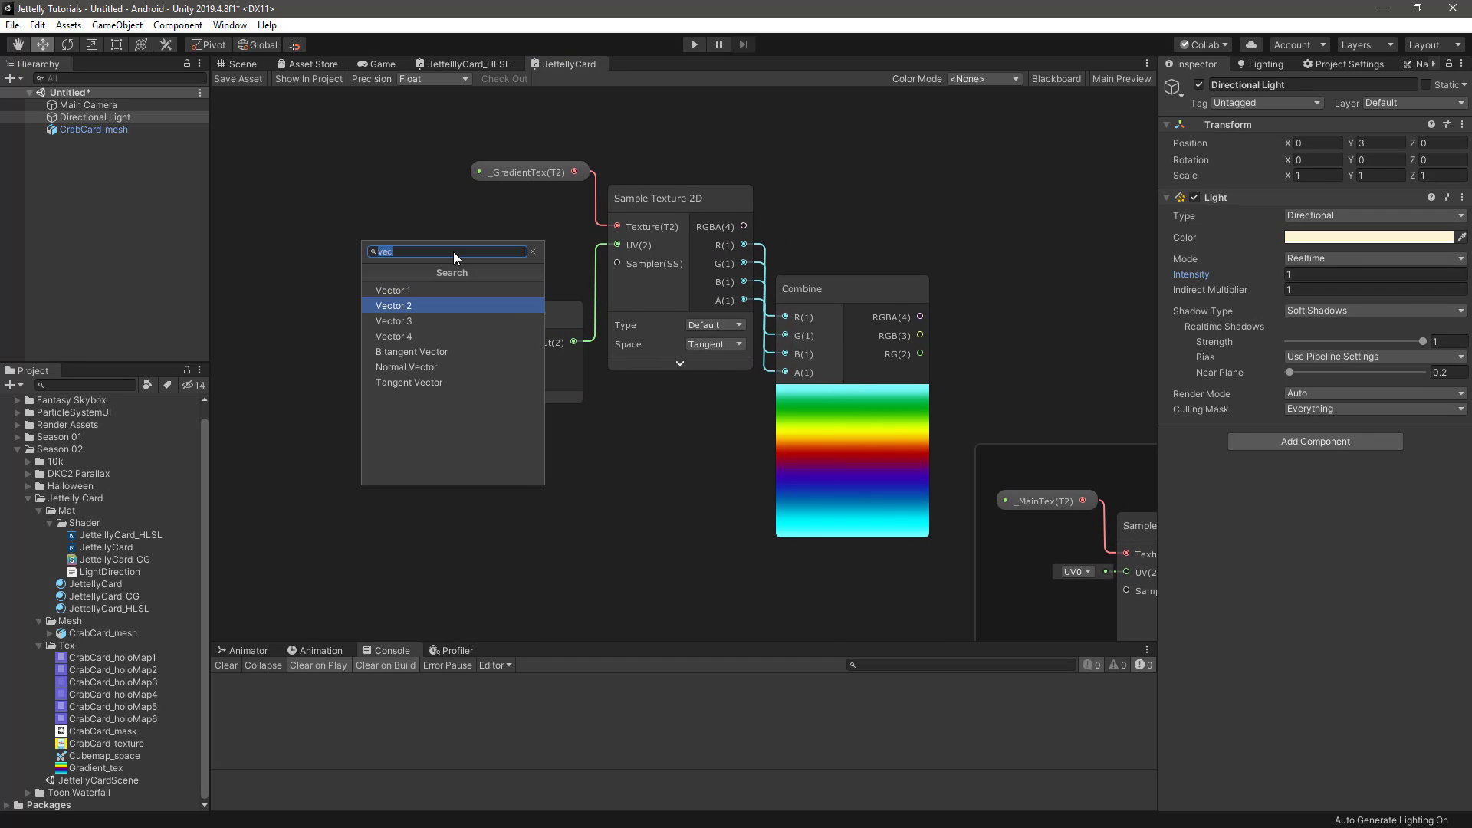
key("Return")
middle_click_drag(439, 223, 585, 226)
left_click_drag(651, 295, 613, 375)
left_click_drag(522, 256, 531, 416)
middle_click_drag(452, 407, 530, 395)
Add a Split node before the Vector 2 node and connect its R output to the Vector 2's X input
left_click(475, 374)
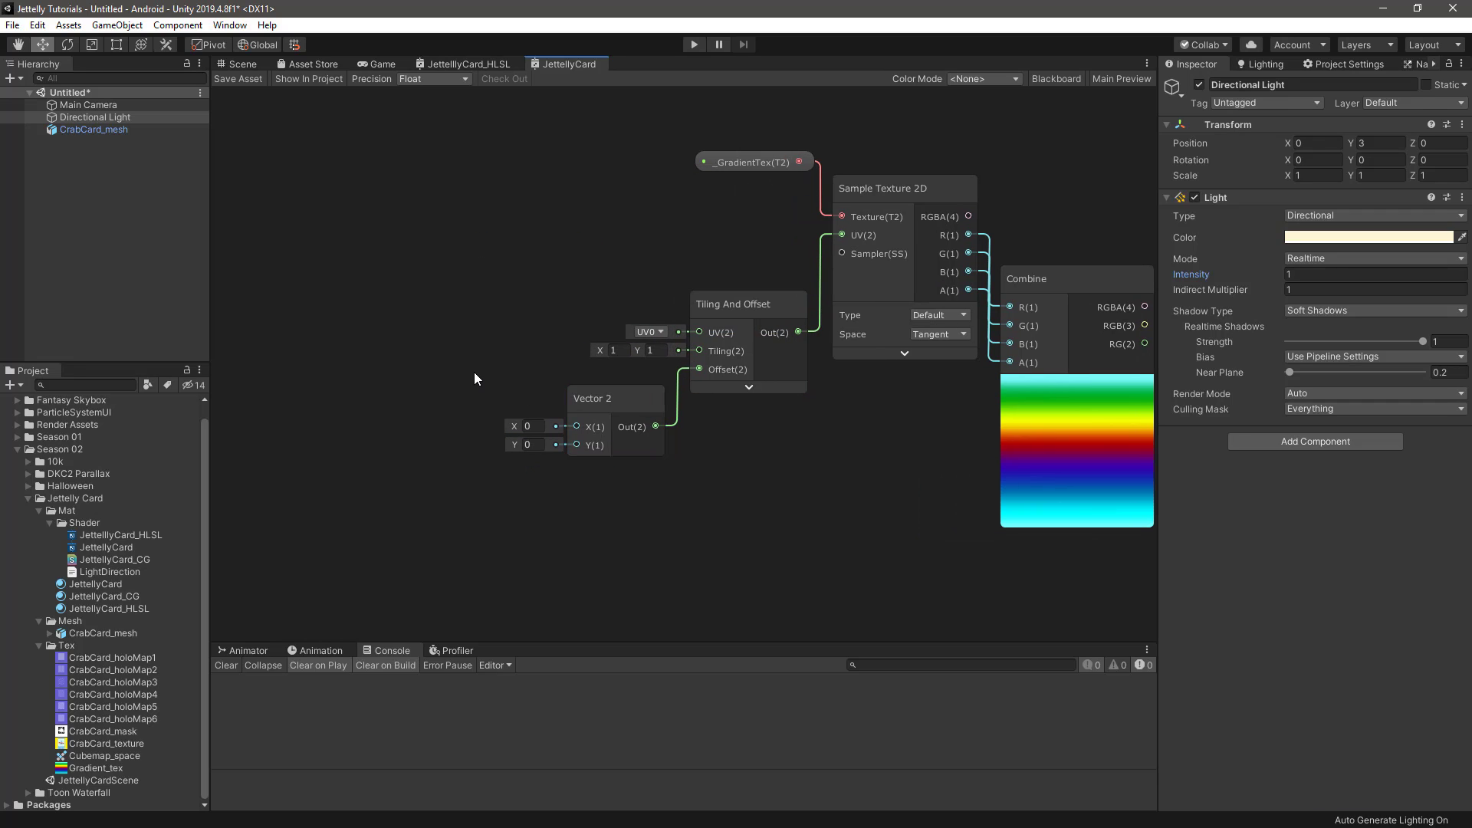
key("space")
type("split")
key("Return")
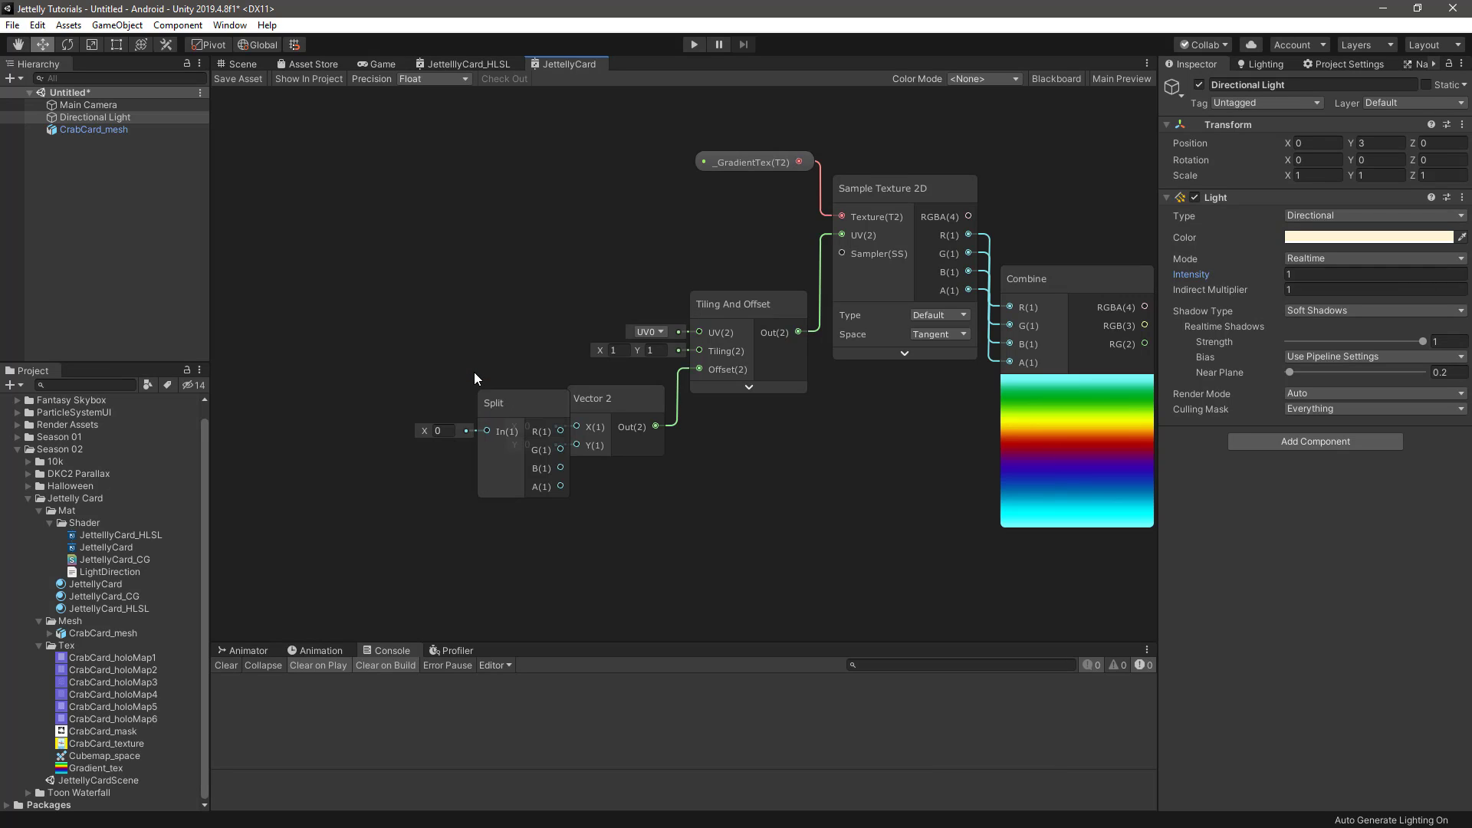
left_click_drag(497, 403, 395, 388)
left_click(431, 331)
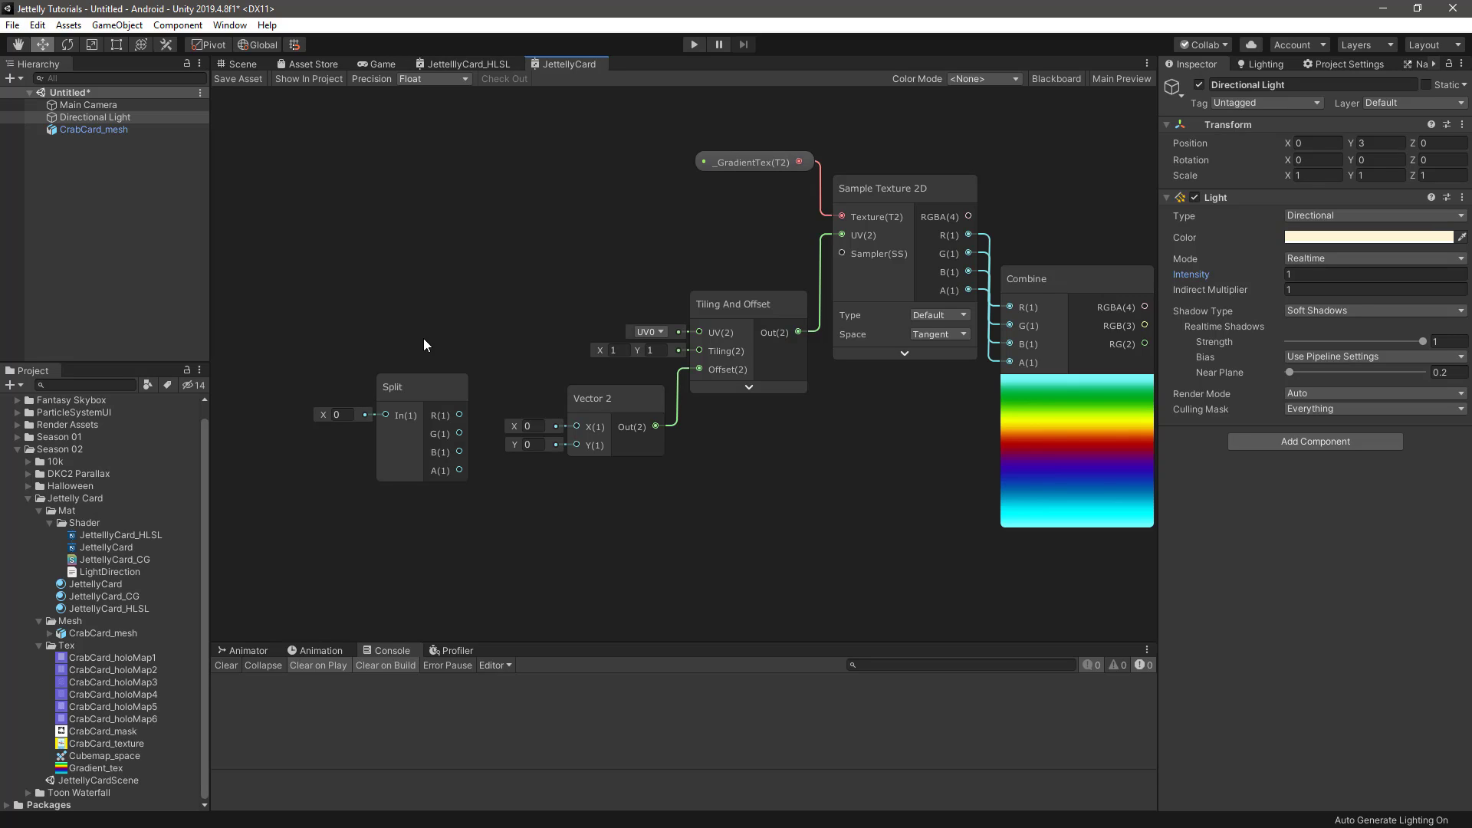
middle_click_drag(423, 339, 476, 212)
left_click(500, 290)
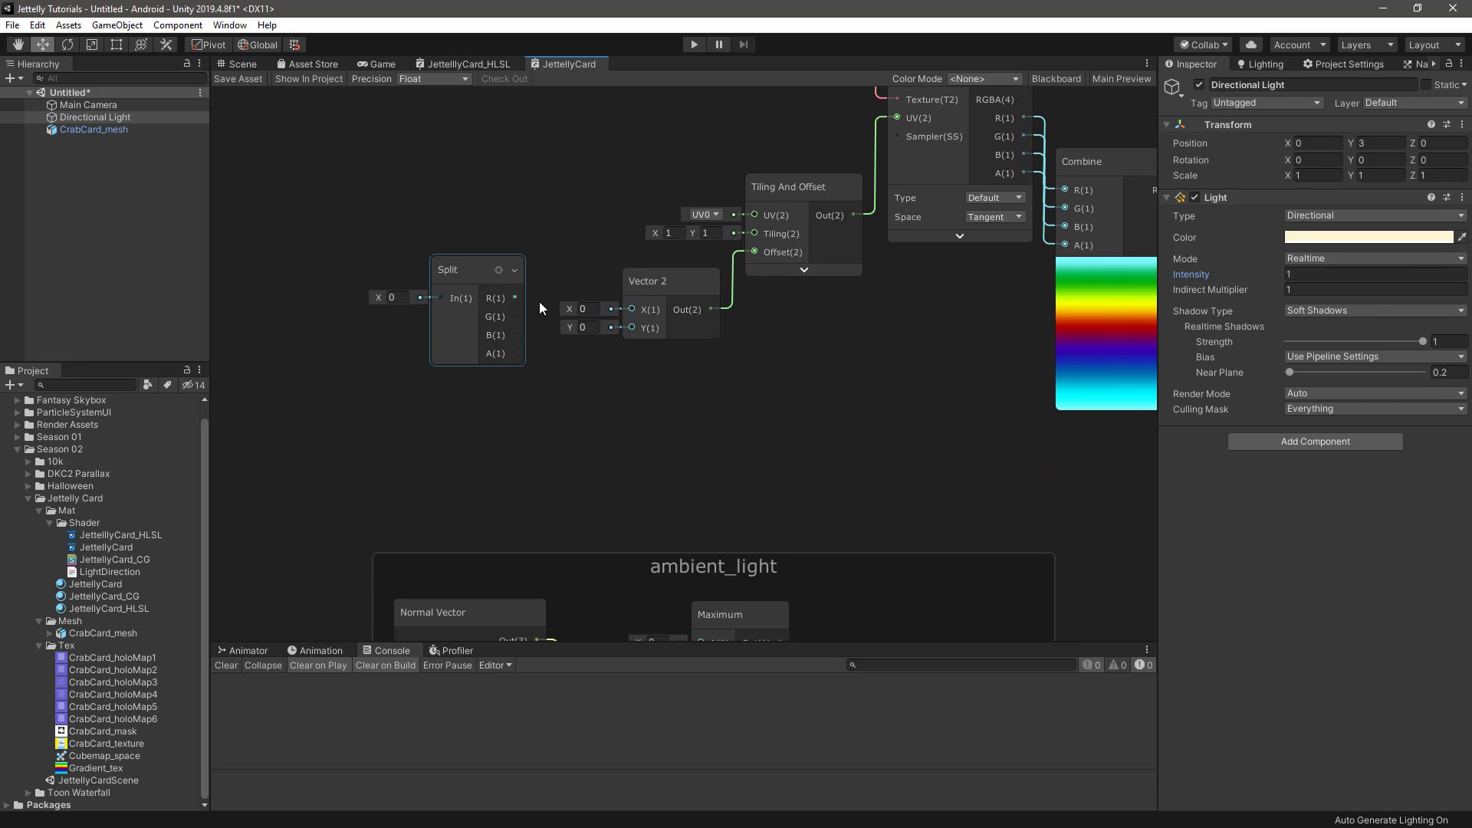
left_click_drag(516, 297, 632, 309)
left_click_drag(469, 276, 441, 287)
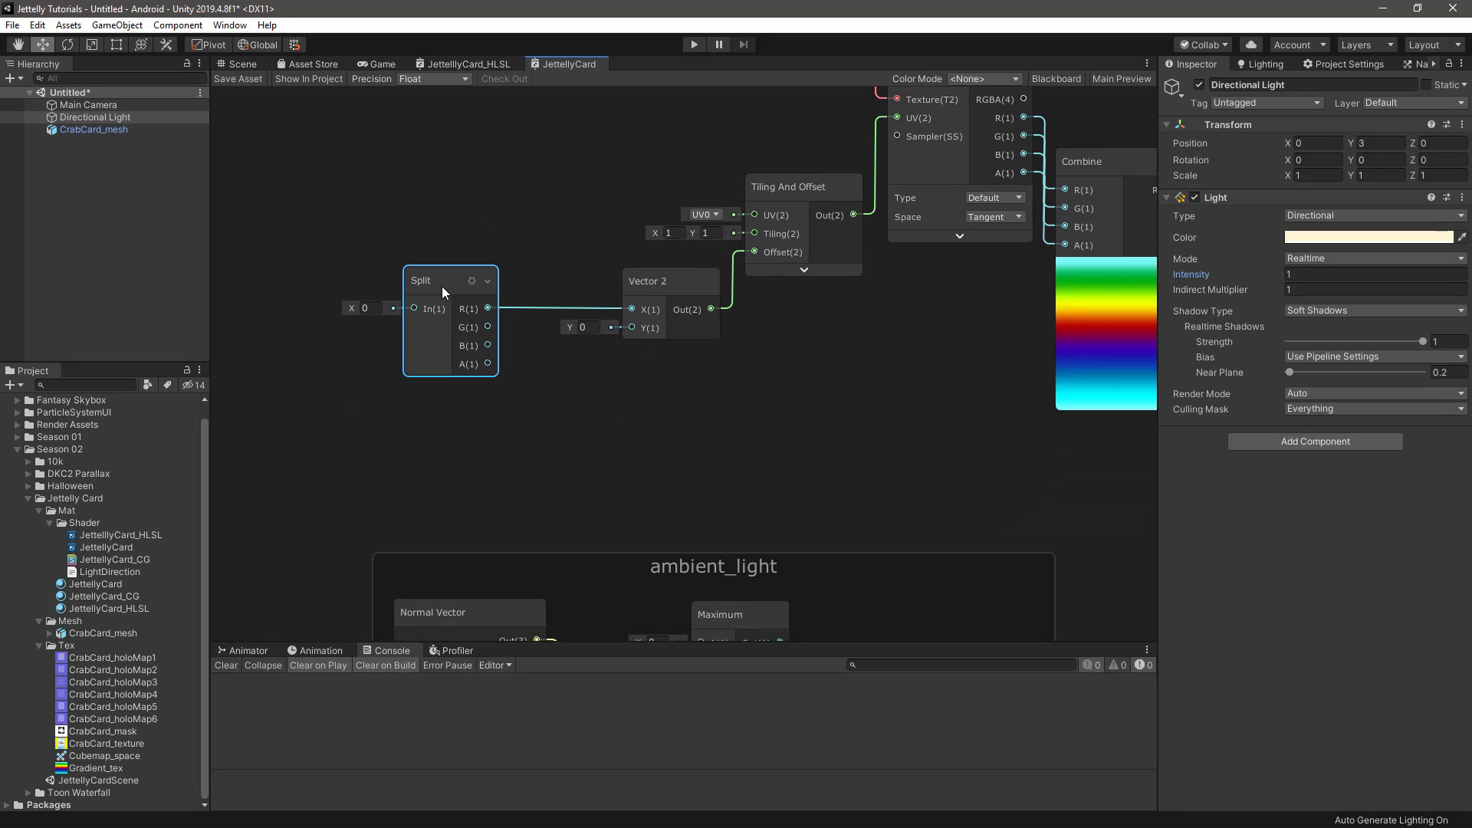
Add a Time node and place it just below the Split node
left_click(462, 439)
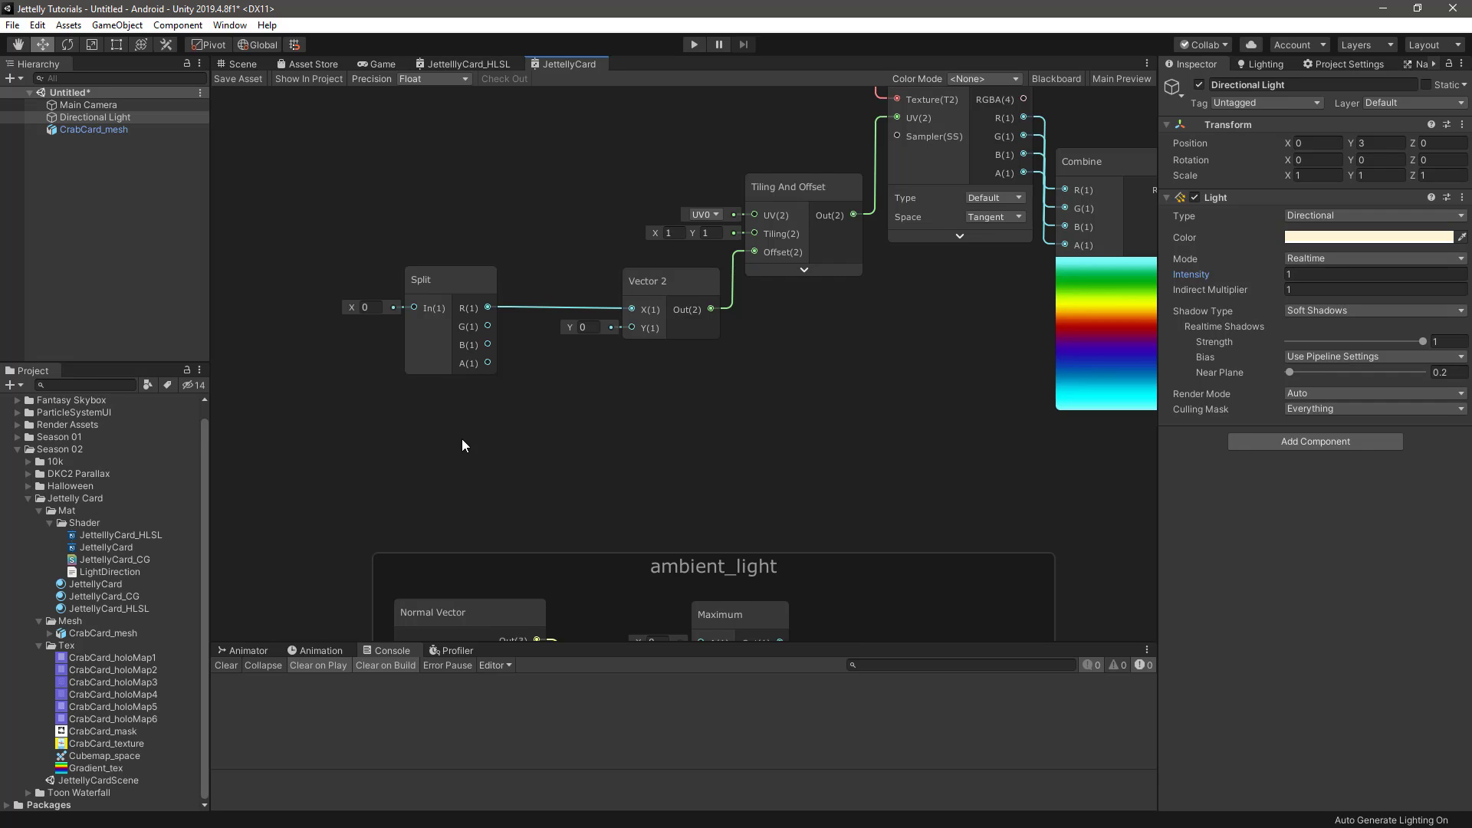
key("space")
type("time")
key("Return")
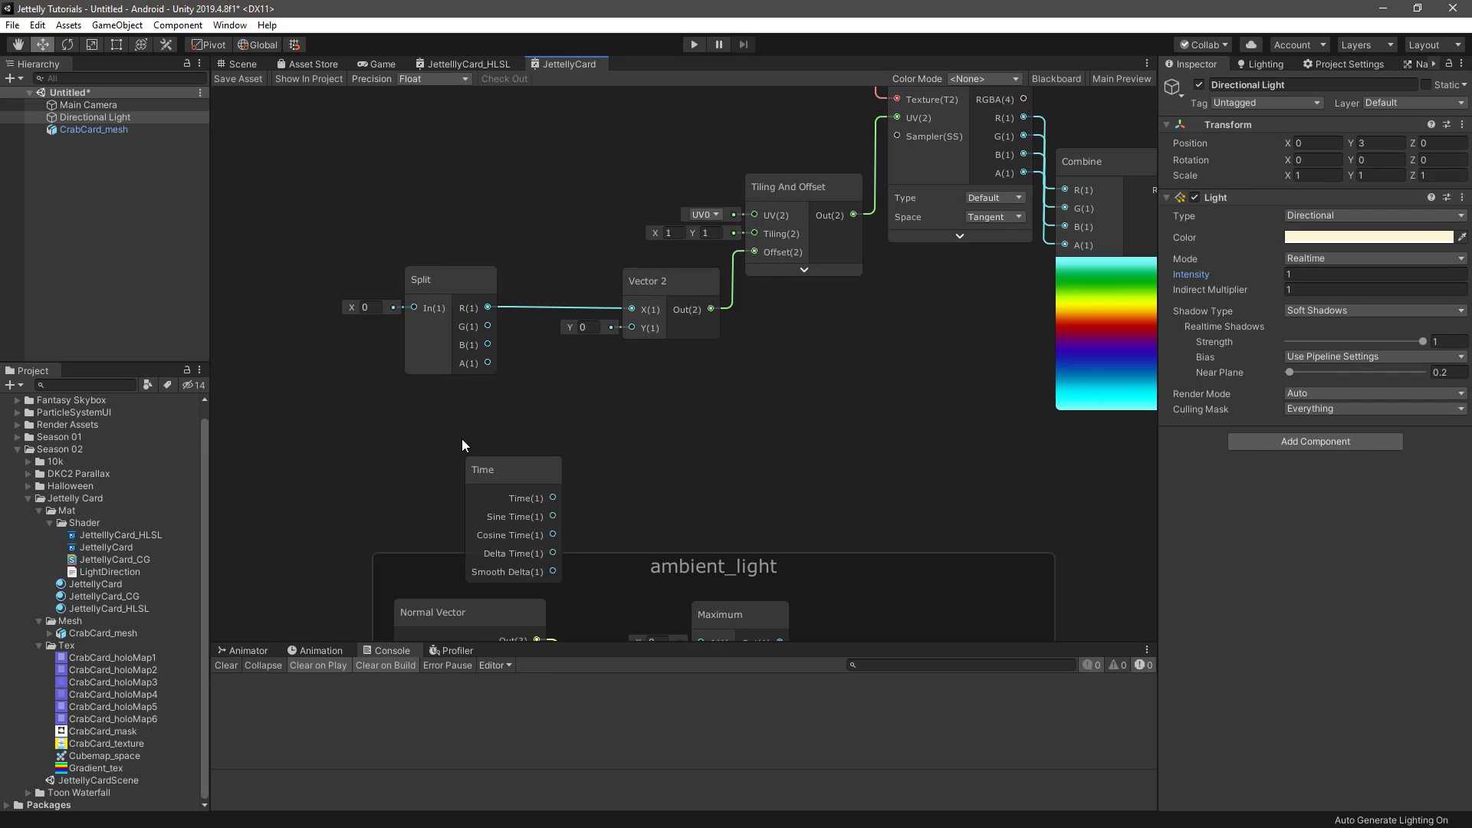
left_click_drag(504, 466, 410, 407)
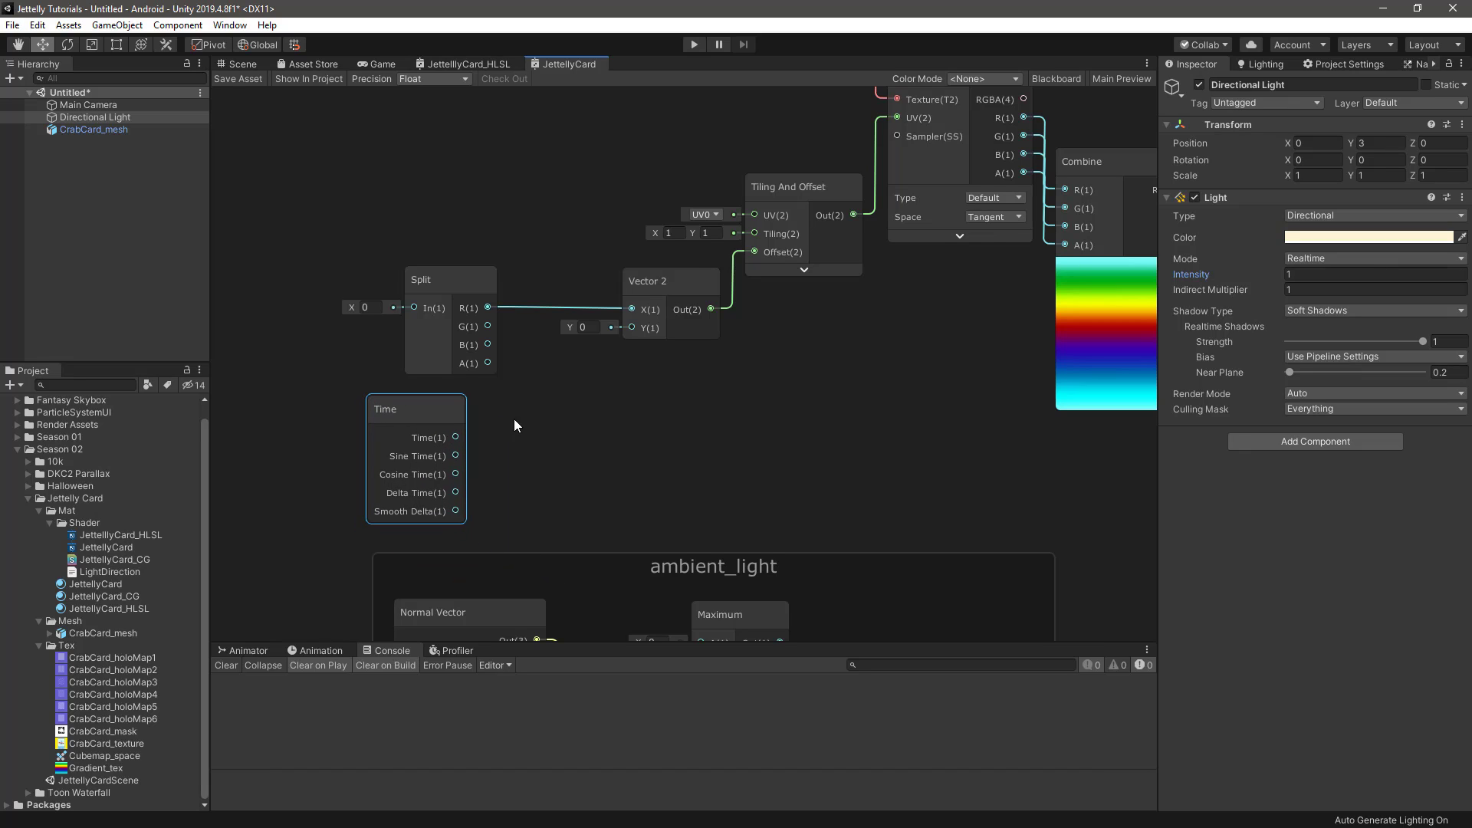
left_click(527, 424)
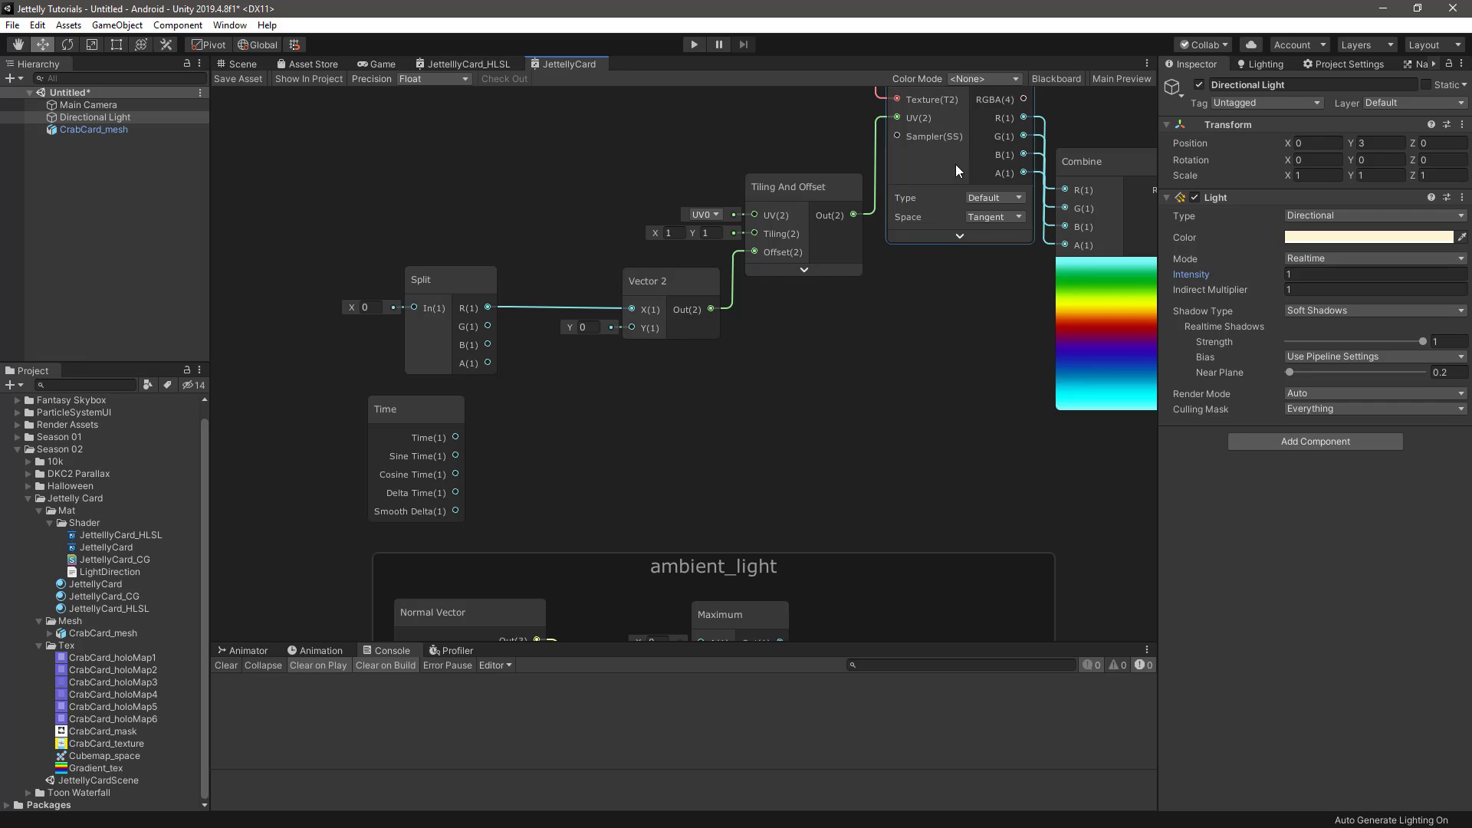
Add a Vector1 property named _GradientSpeed to the shader graph
left_click(1064, 76)
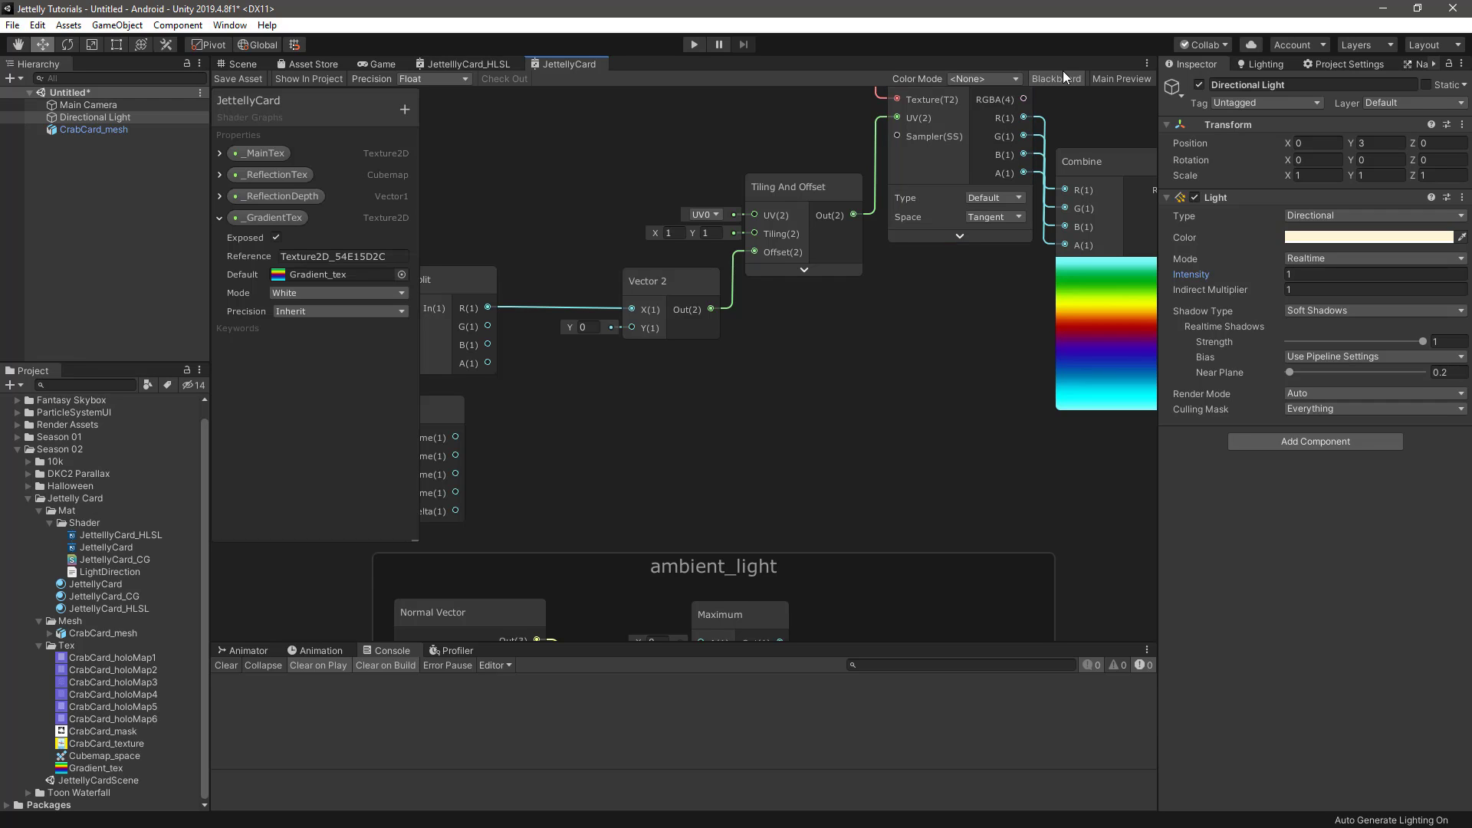
left_click(407, 109)
left_click(463, 117)
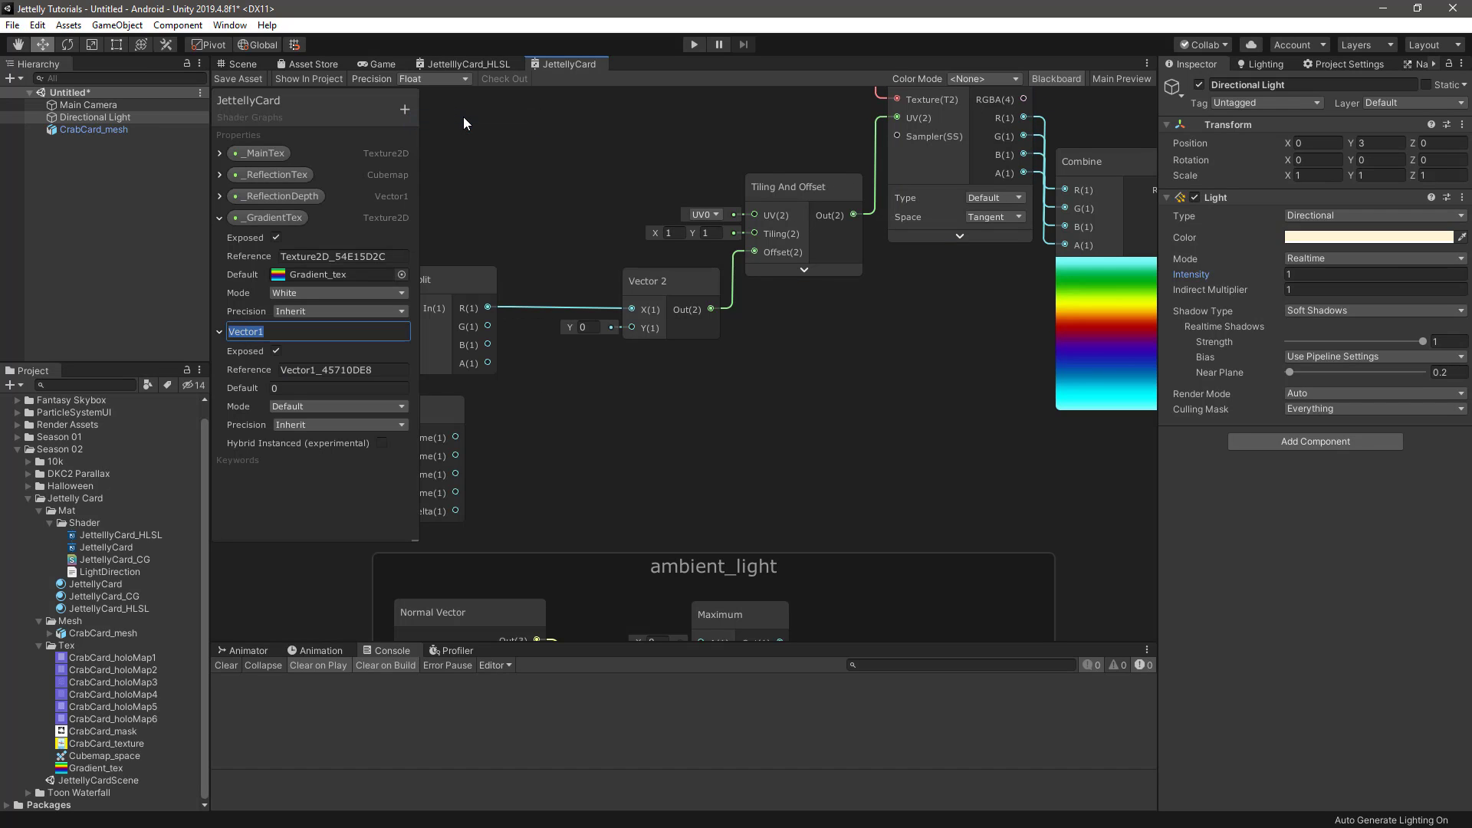
type("_GradientSpeed")
key("Return")
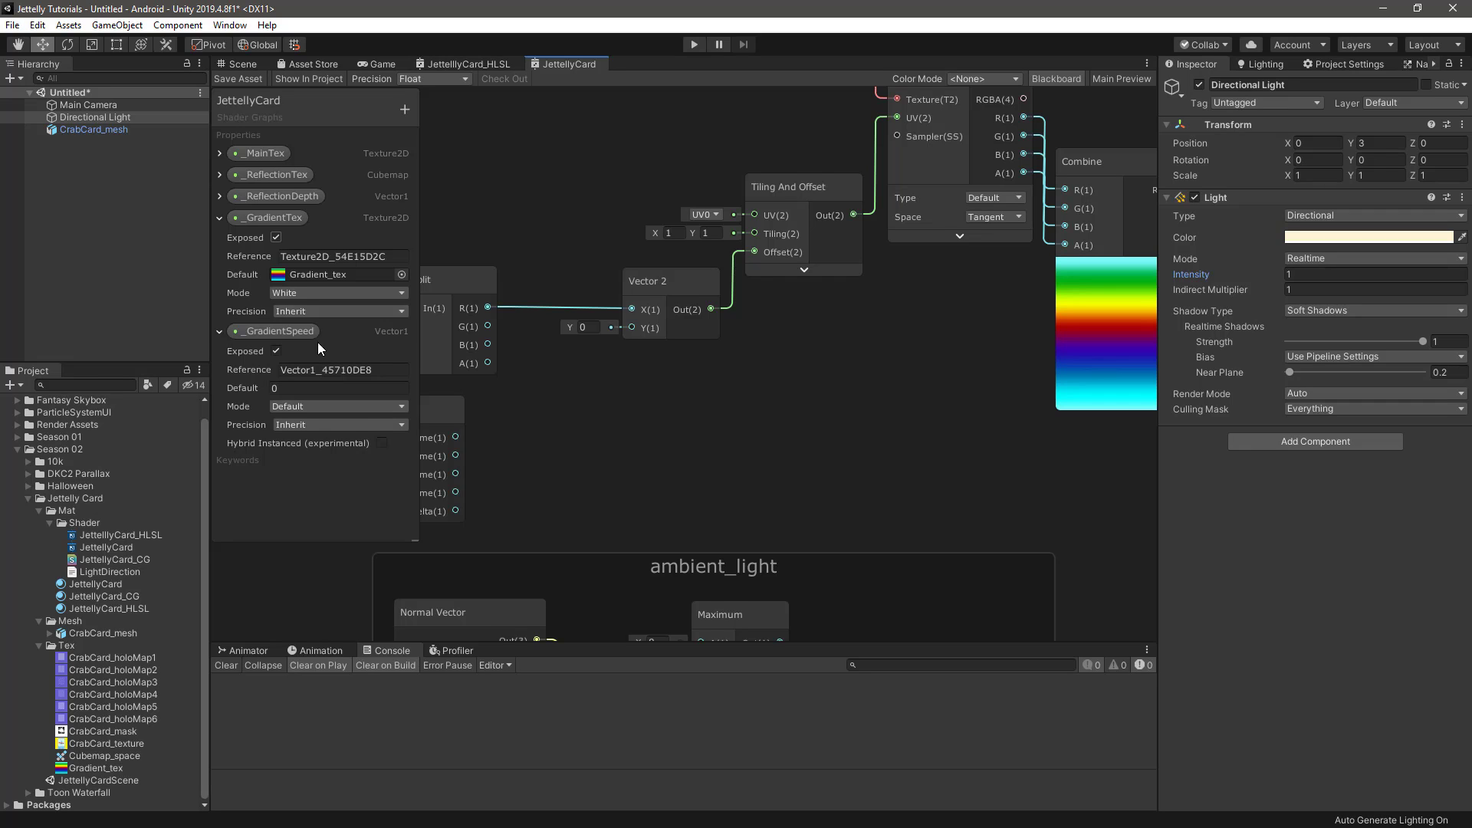
Set the _GradientSpeed property to Slider mode with a default value of 0.1
left_click(291, 406)
left_click(300, 440)
left_click(289, 388)
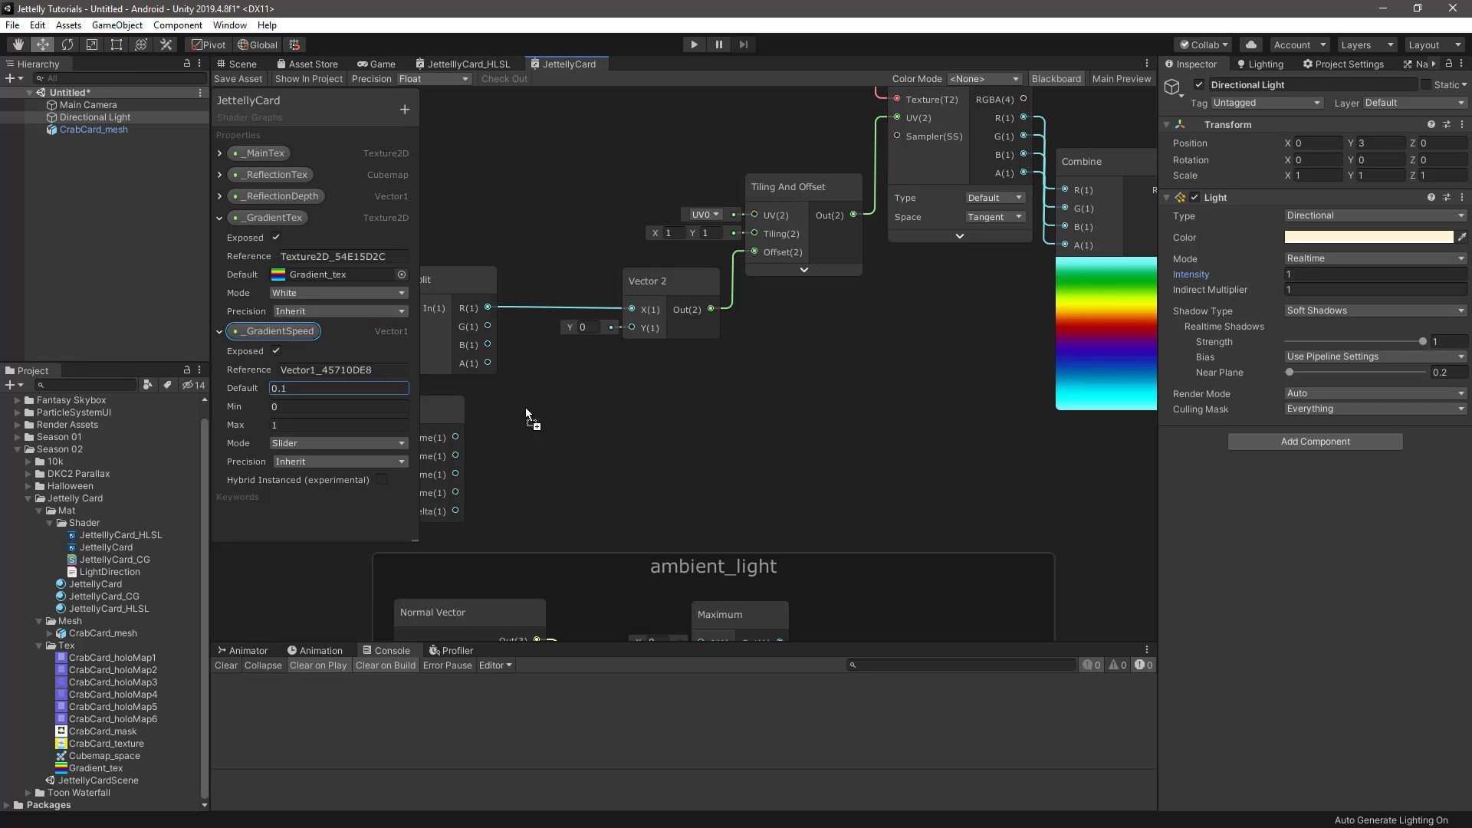
Place the _GradientSpeed property below the Time node and move the gradient nodes farther above the ambient_light group
left_click_drag(527, 407, 526, 407)
left_click(1055, 79)
scroll(741, 349, "down", 5)
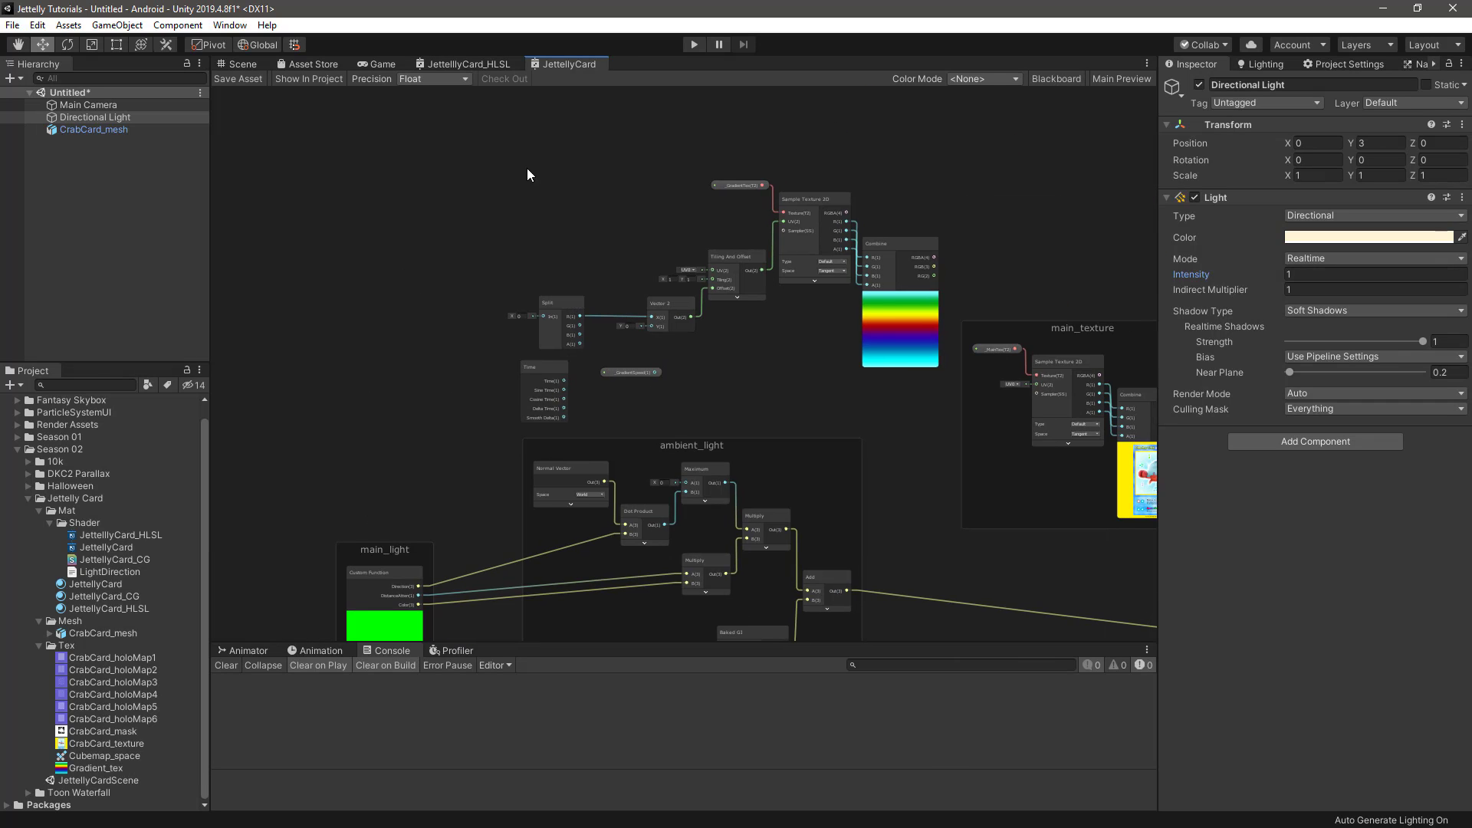
left_click_drag(882, 397, 889, 420)
left_click_drag(895, 242, 849, 167)
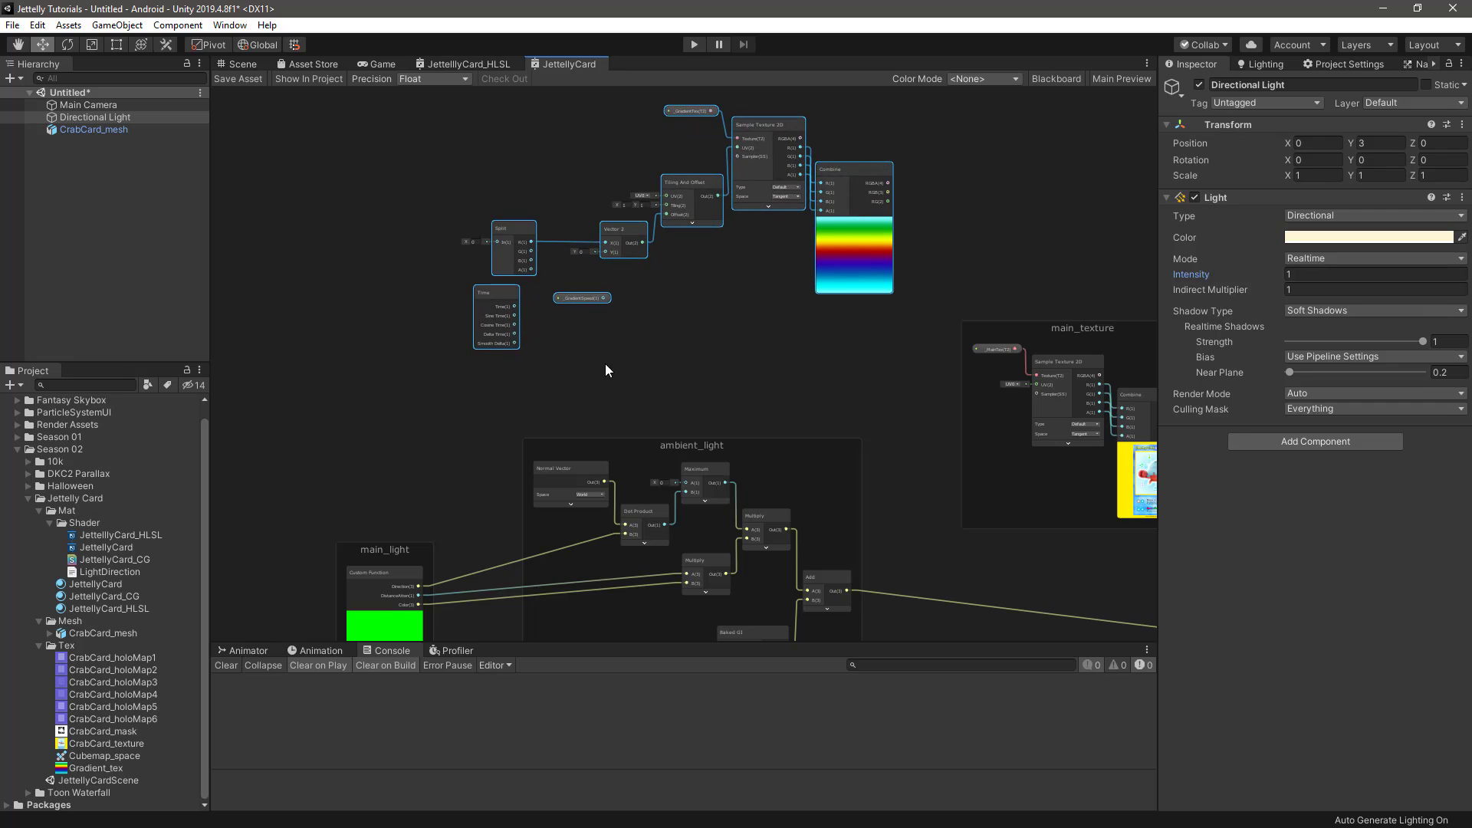
left_click(523, 353)
Add a Multiply node and connect the Time output to its A input and _GradientSpeed to its B input
scroll(516, 351, "up", 4)
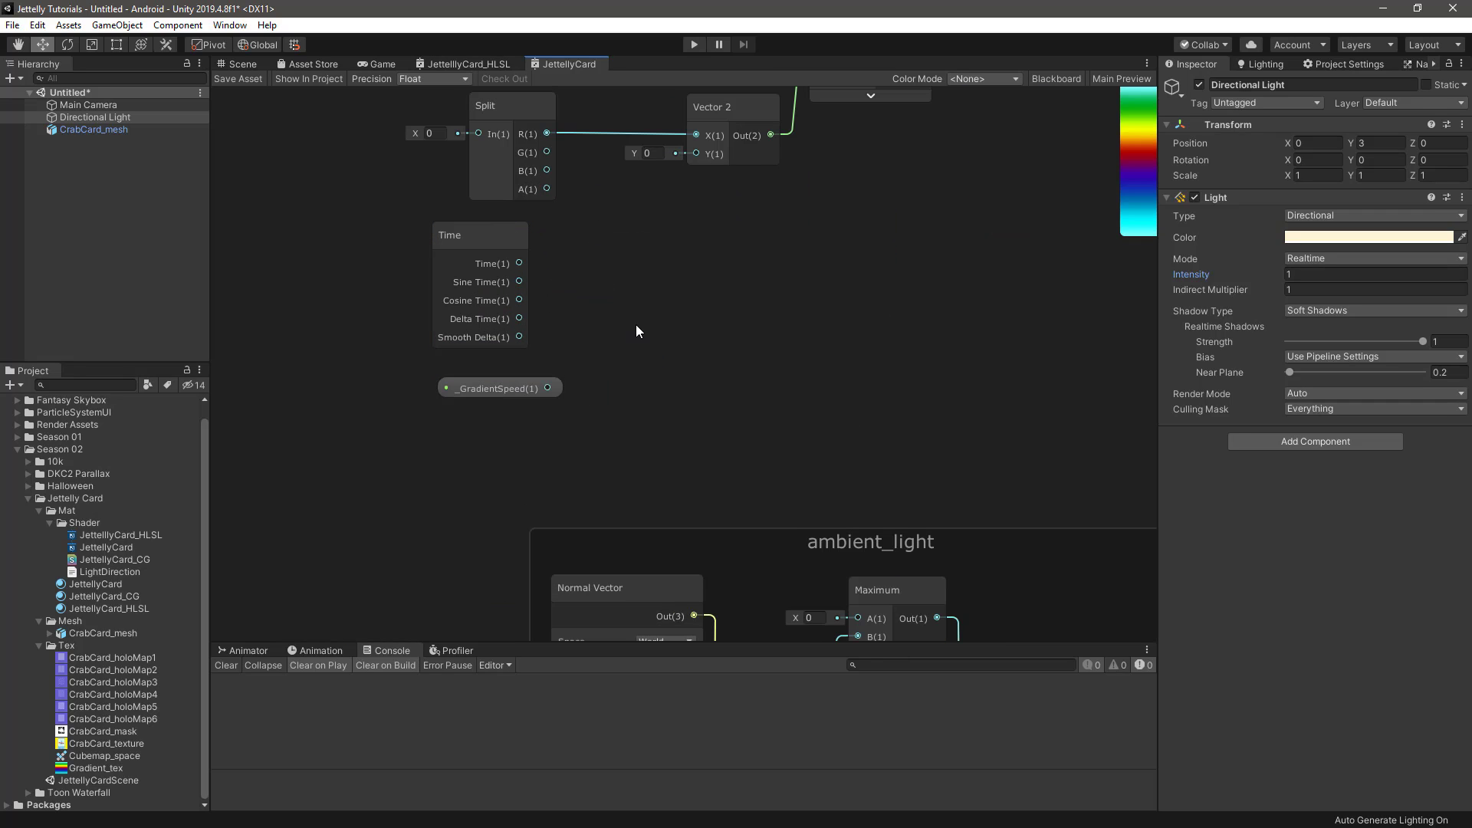
key("space")
type("mu")
key("Return")
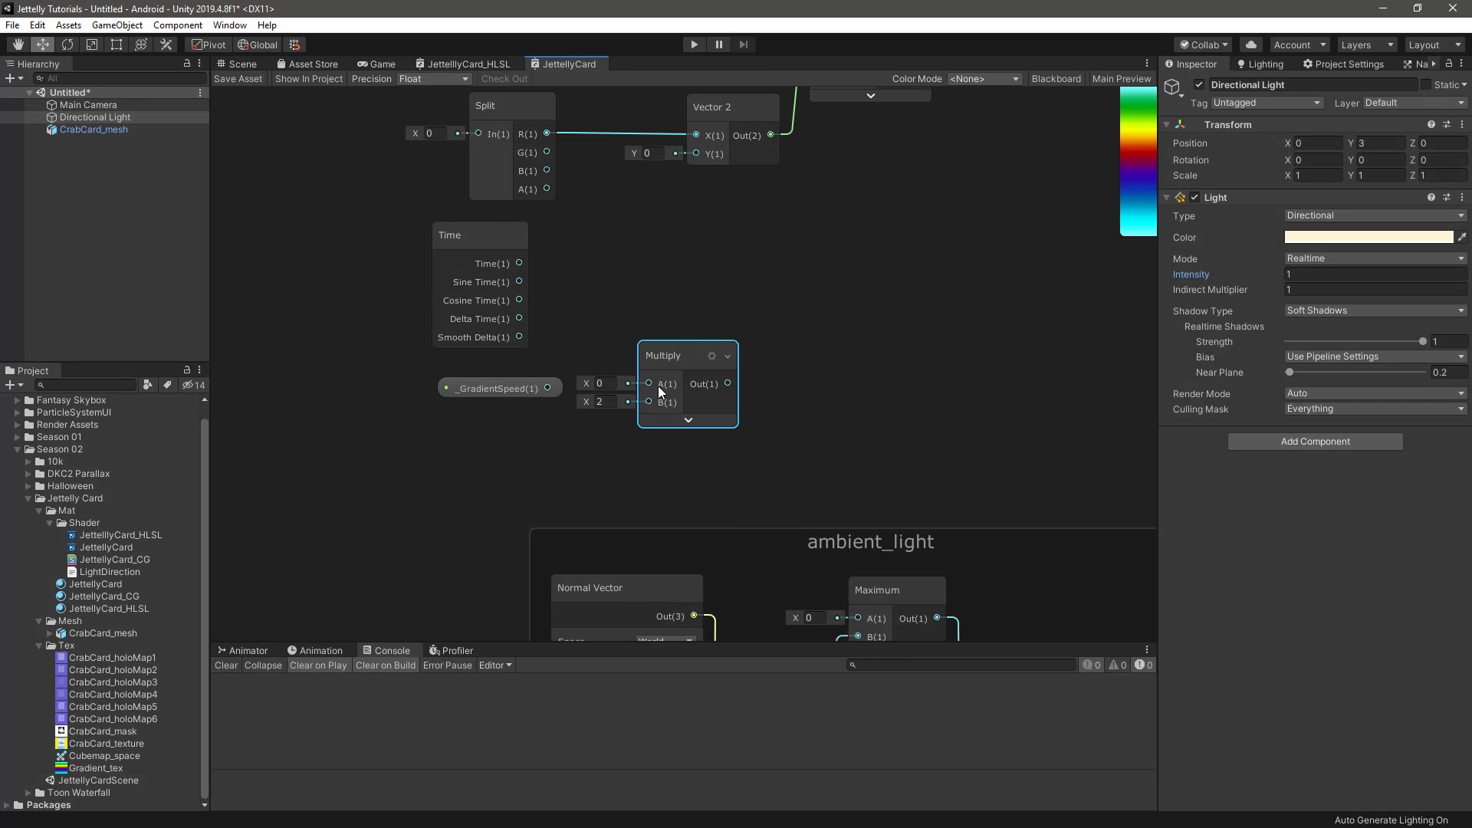
left_click_drag(519, 264, 488, 421)
left_click_drag(665, 369, 585, 310)
left_click_drag(388, 259, 602, 475)
left_click_drag(602, 321, 481, 325)
Add an Add node that sums Split's G output and the Multiply result, and connect its output to Vector 2's Y input
middle_click_drag(649, 337, 665, 426)
left_click(665, 426)
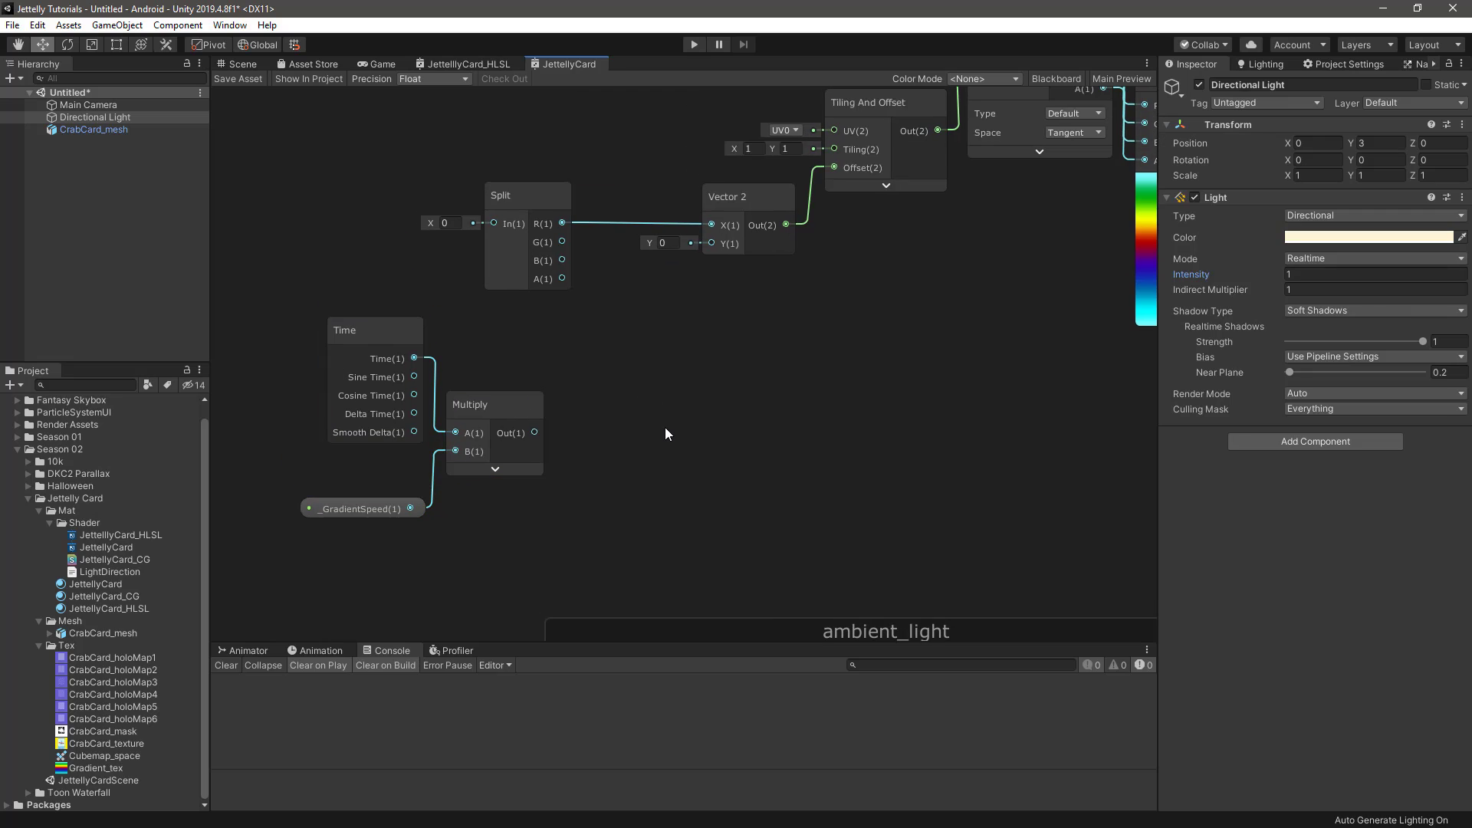
key("Return")
left_click(753, 524)
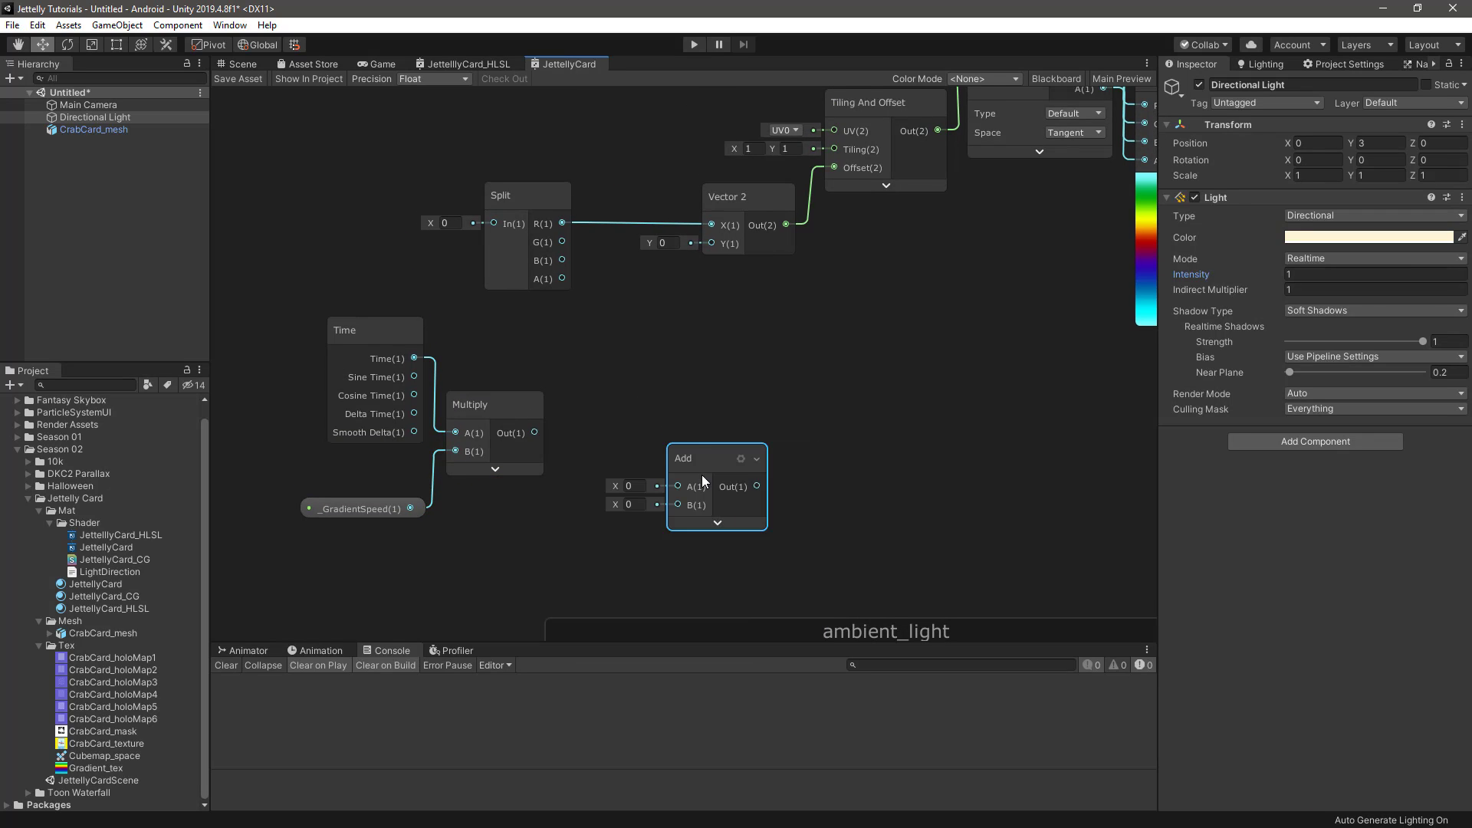
left_click_drag(702, 465, 632, 317)
left_click_drag(563, 242, 610, 342)
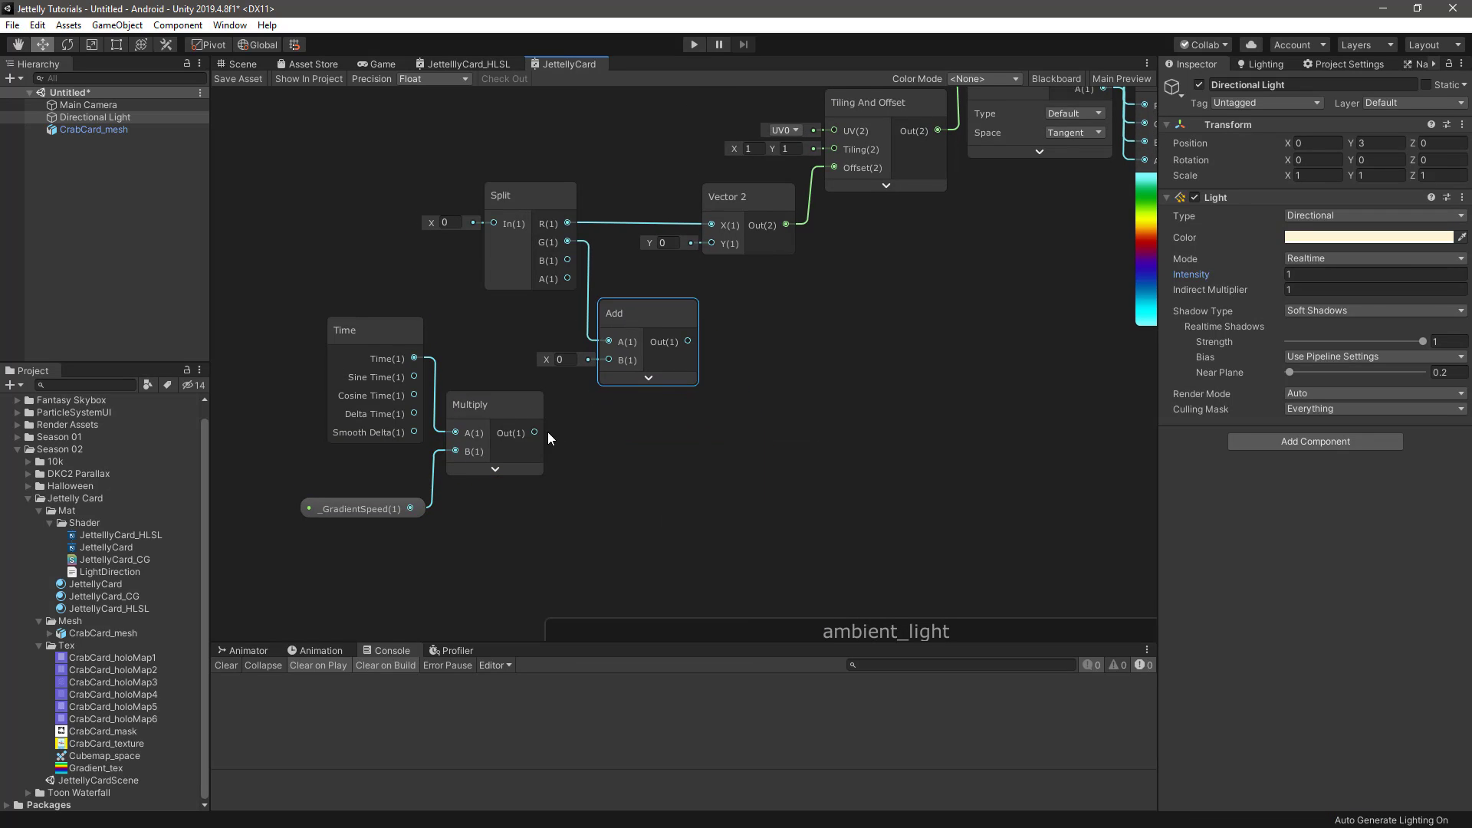
left_click_drag(535, 433, 712, 244)
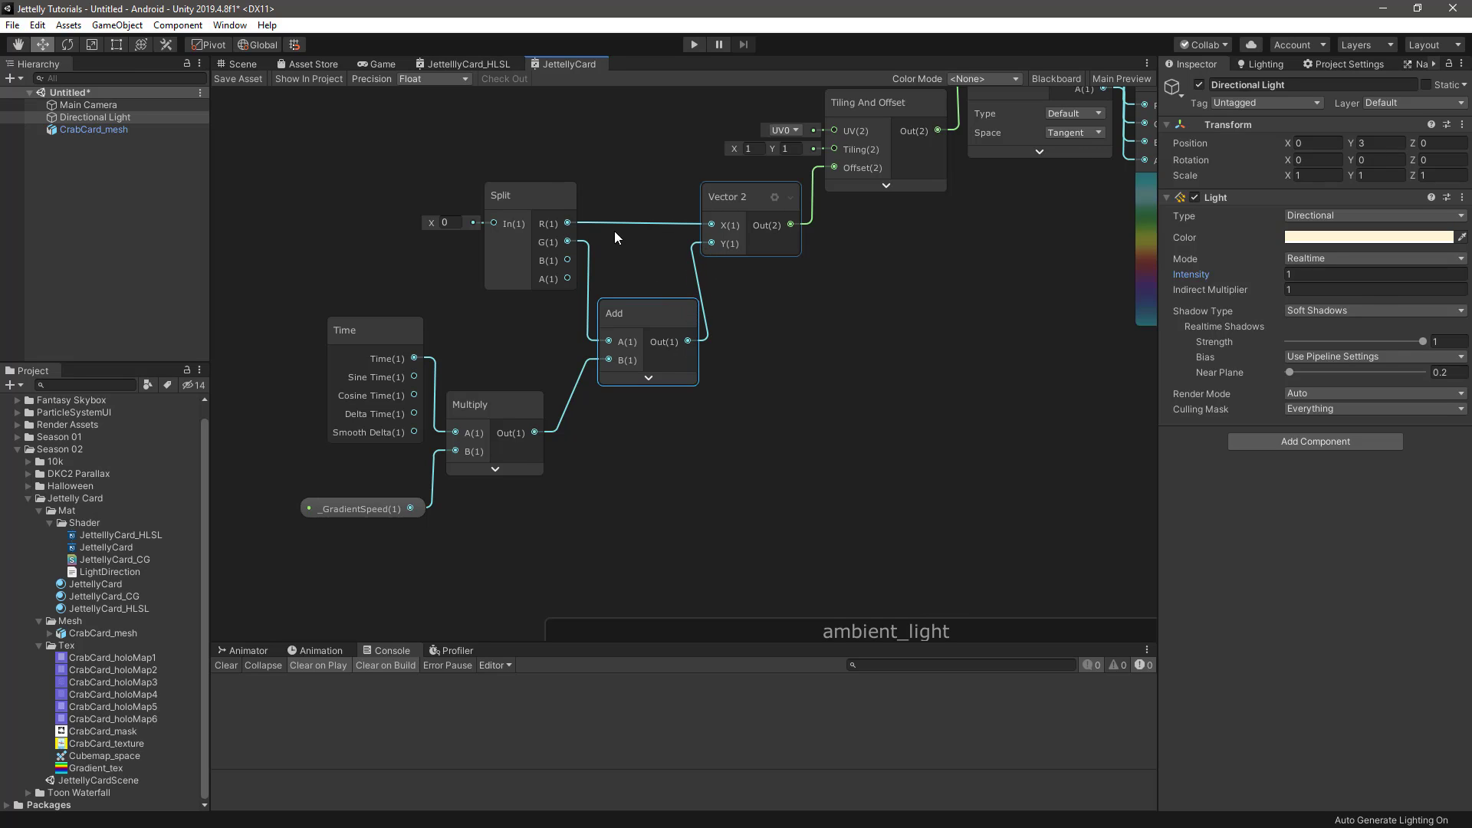
mouse_move(642, 302)
left_mouse_down()
mouse_move(618, 309)
mouse_move(628, 303)
left_mouse_up()
Group all gradient nodes, from Time and _GradientSpeed through Combine, and title the group gradient_texture
left_click_drag(380, 582, 520, 405)
scroll(767, 414, "down", 4)
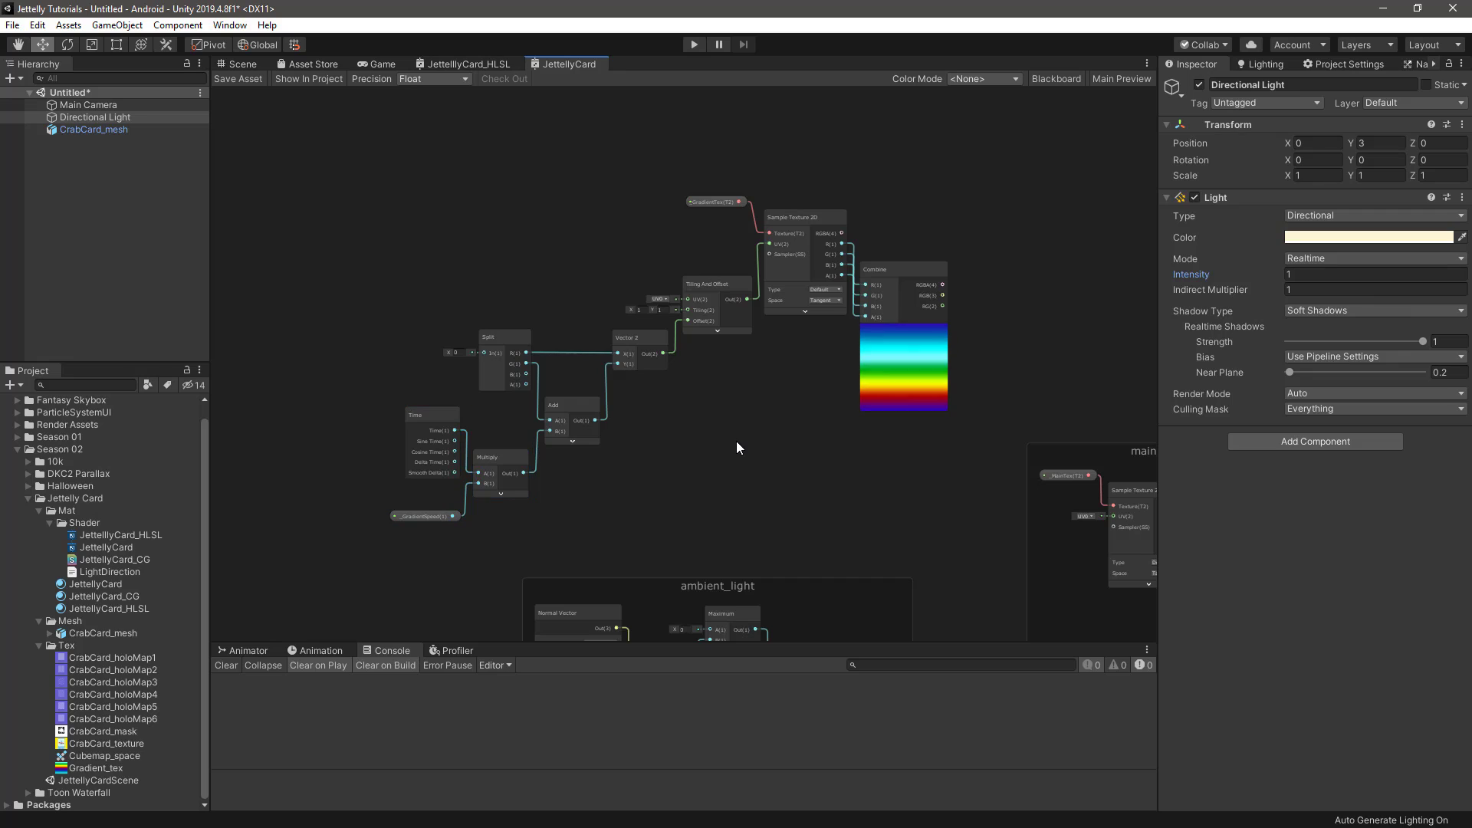
scroll(747, 440, "up", 4)
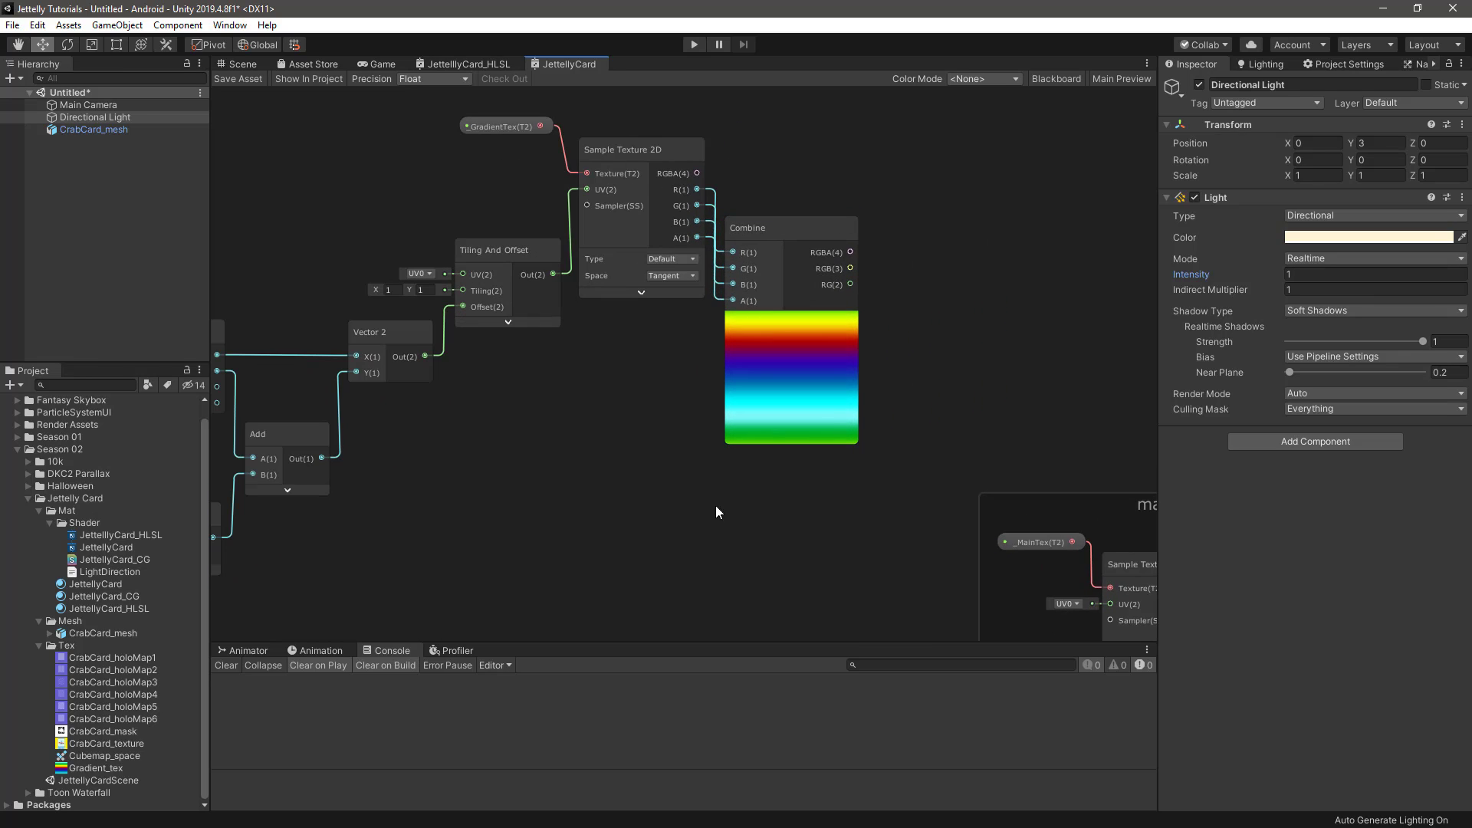
scroll(674, 493, "down", 2)
middle_click_drag(576, 486, 716, 448)
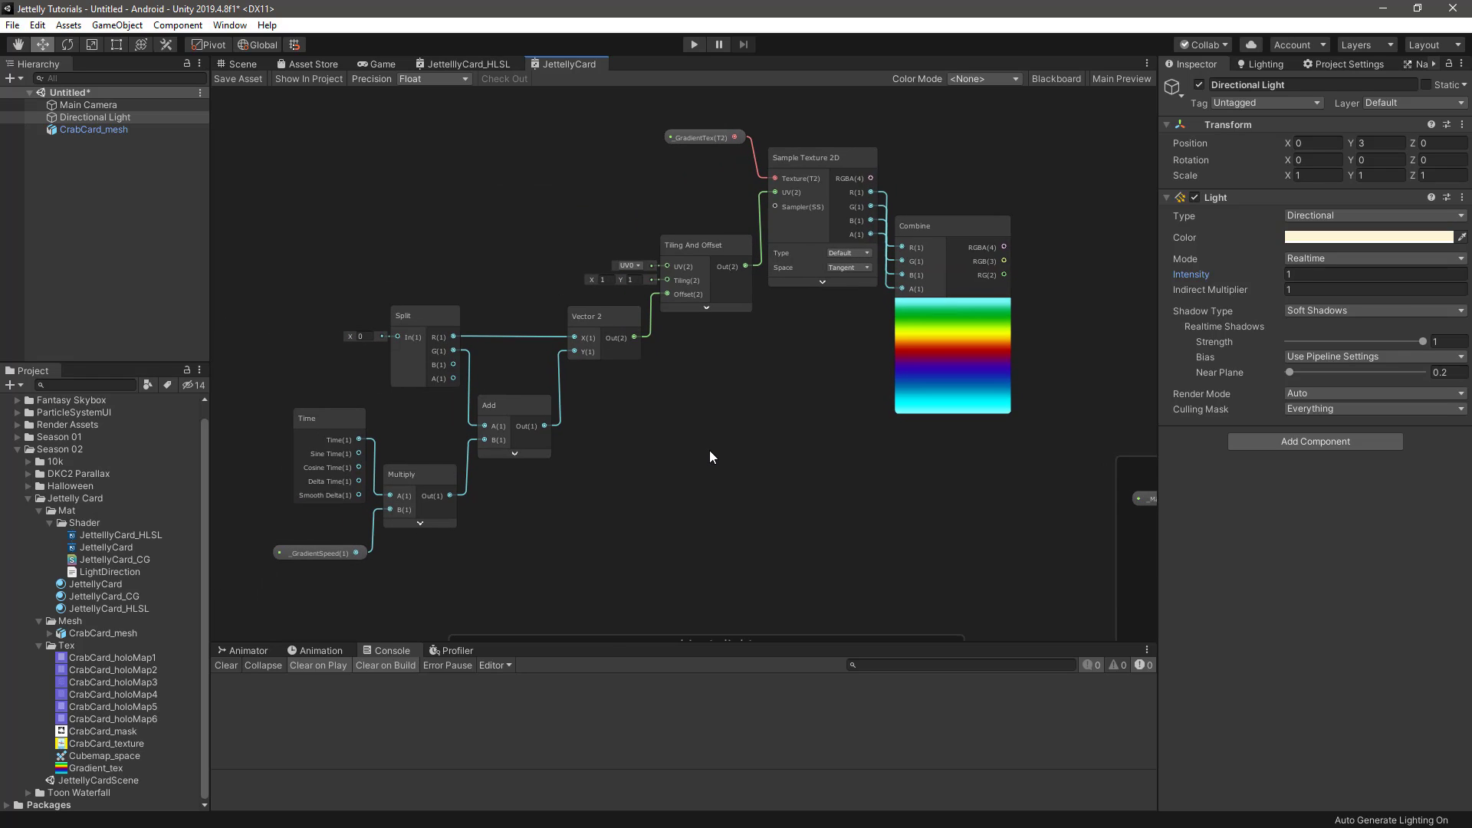
scroll(709, 451, "down", 2)
left_click_drag(402, 157, 910, 550)
right_click(873, 274)
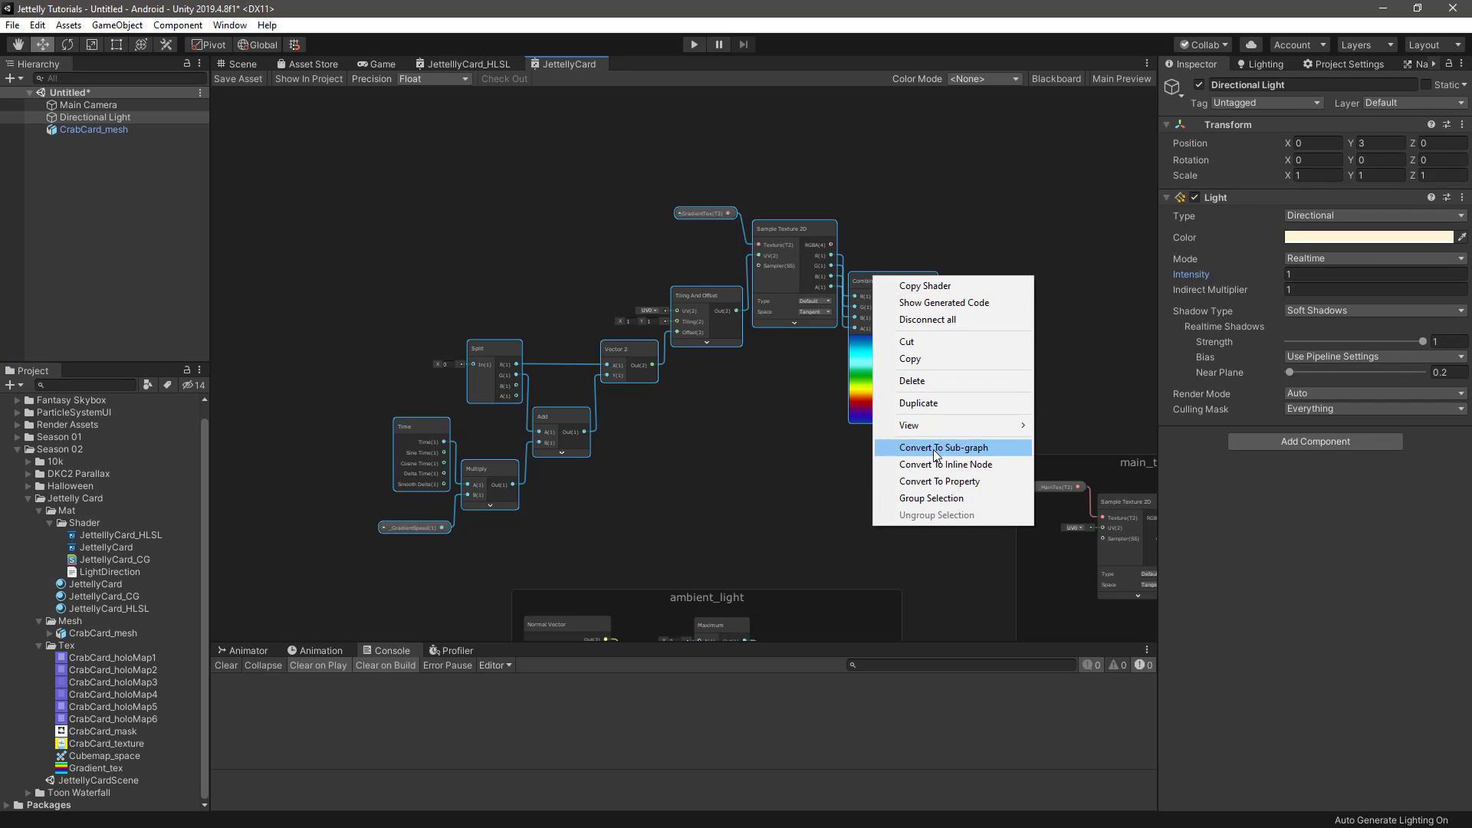
left_click(930, 500)
type("gradie")
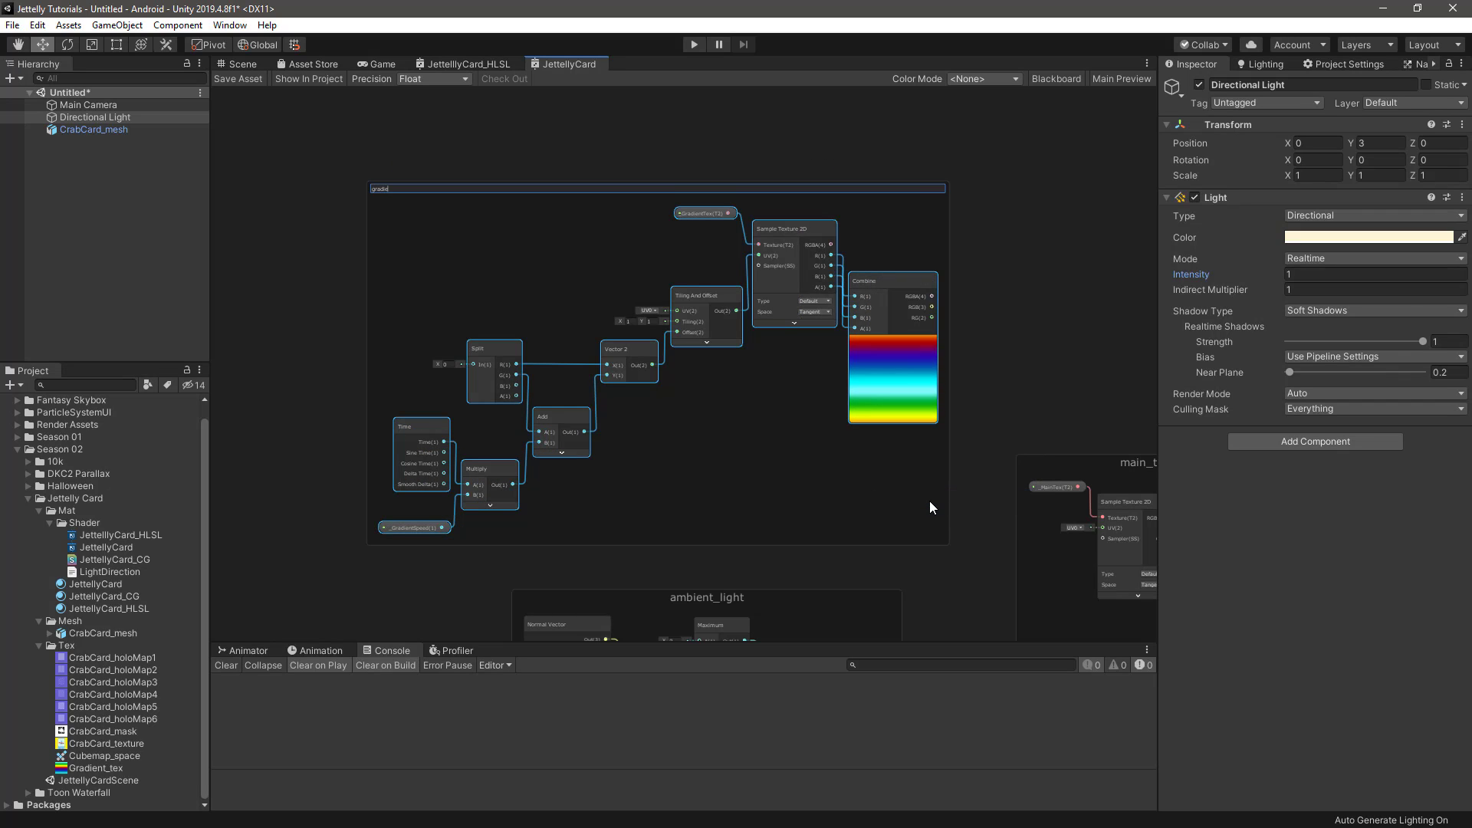
type("nt_texture")
key("Return")
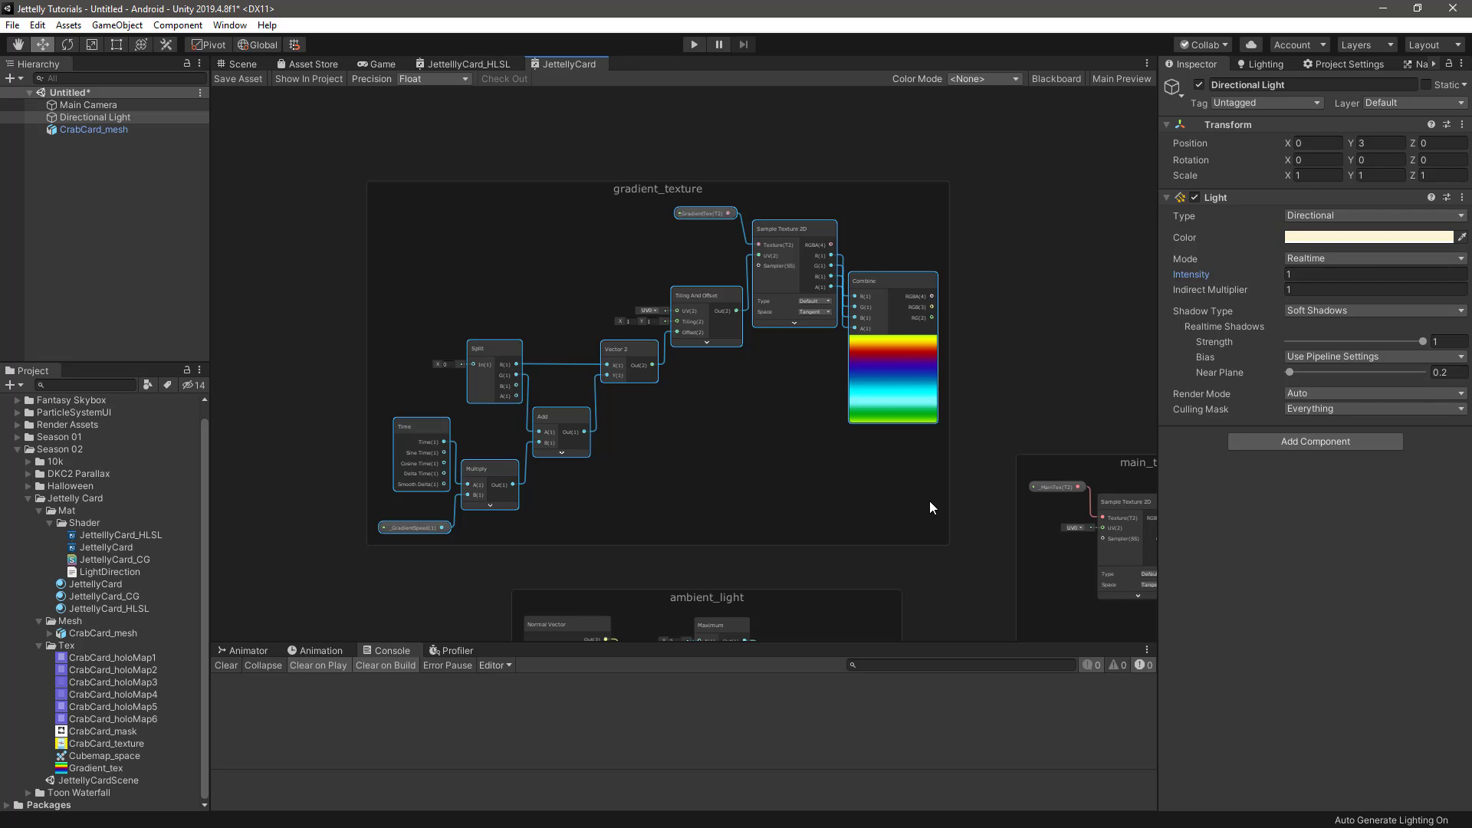
Collapse the _GradientTex entry and add a Vector1 property with a name starting with _GradientSpecul
left_click(1056, 79)
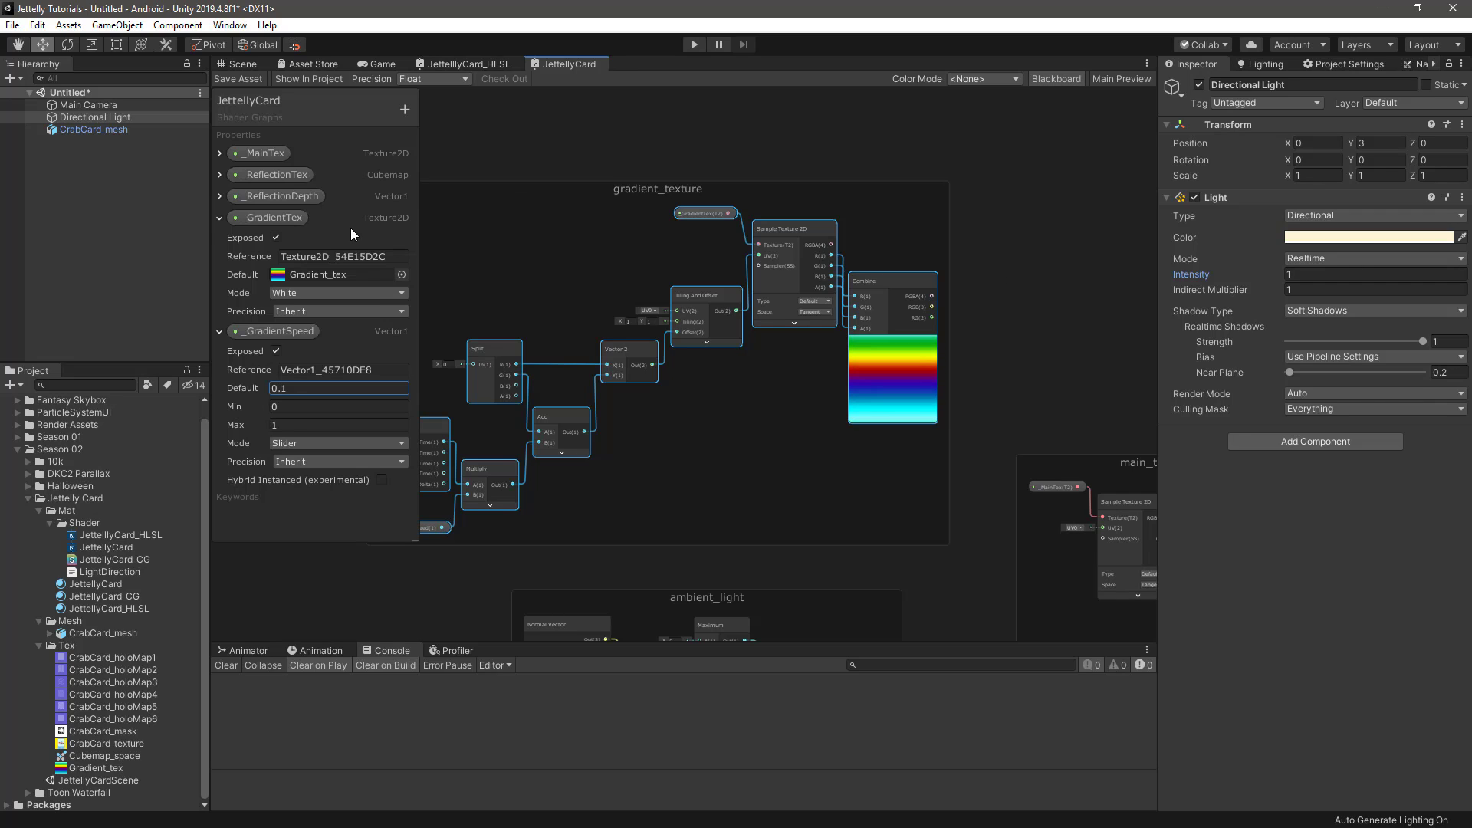
left_click(219, 218)
left_click(403, 109)
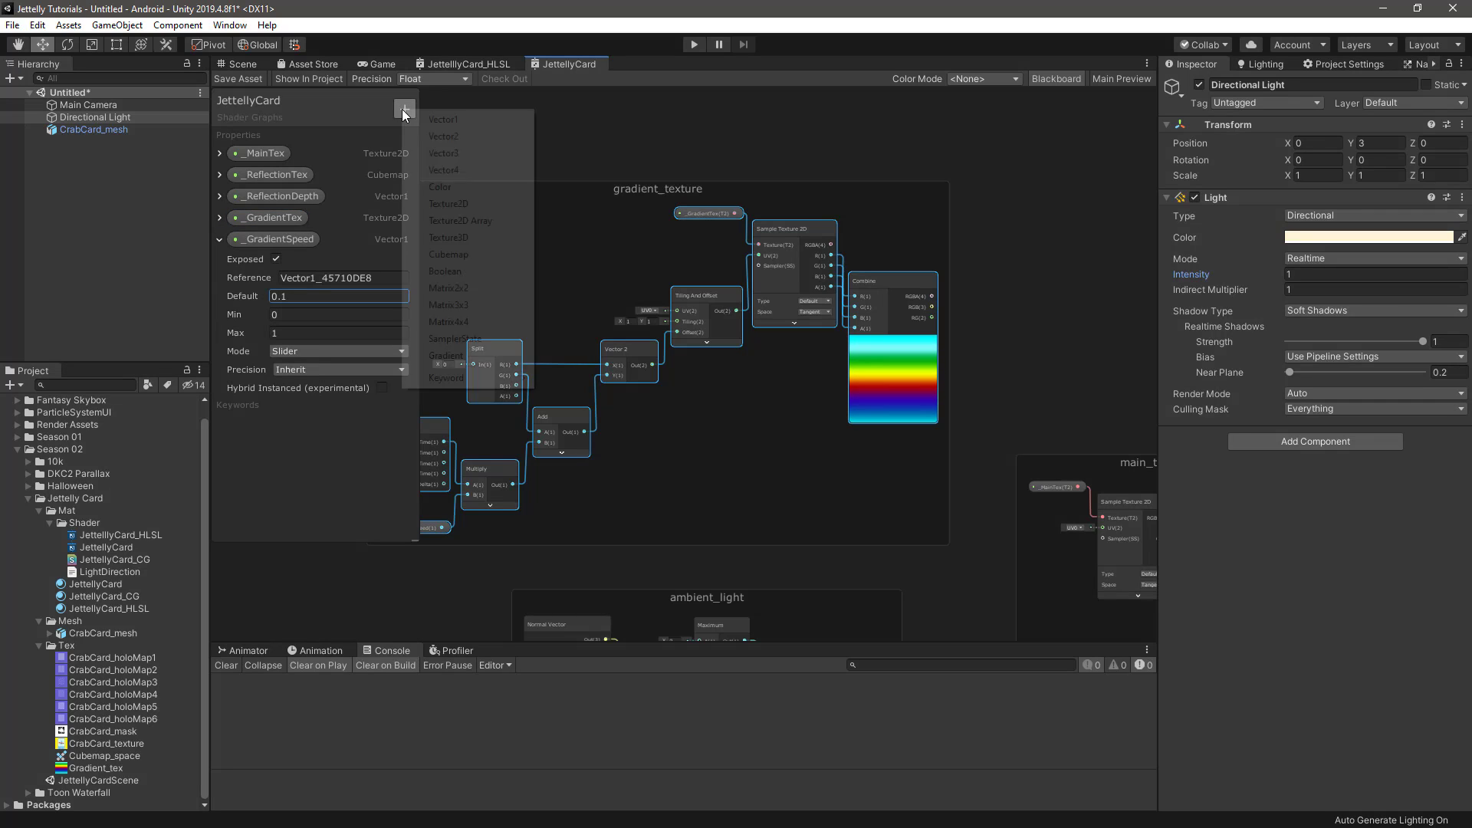
left_click(439, 117)
Finish naming the new Vector1 property _GradientSpecular, make it a slider with a default of 0.3, and collapse the _GradientSpeed entry
type("_GradientSpecular")
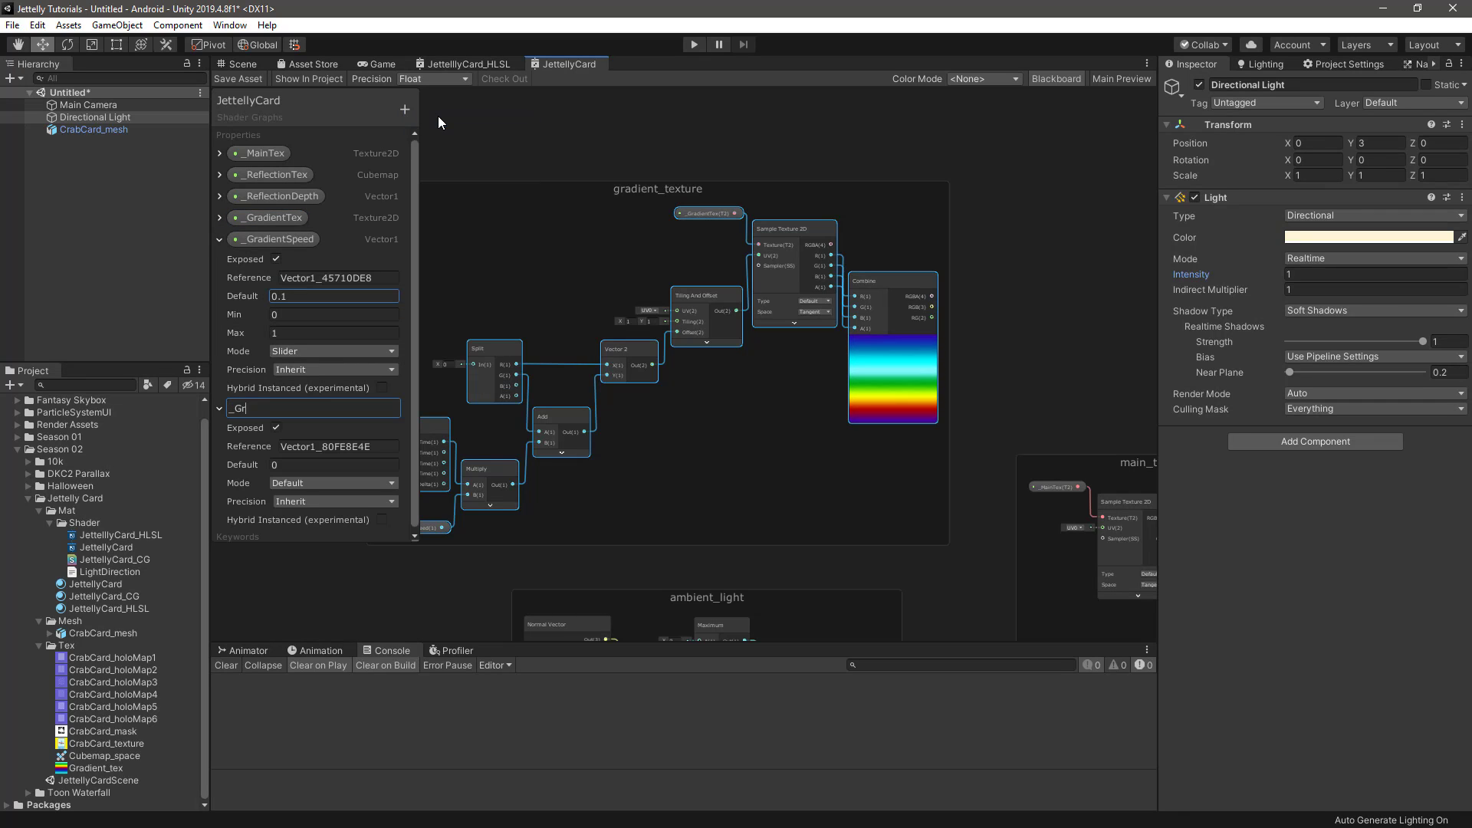
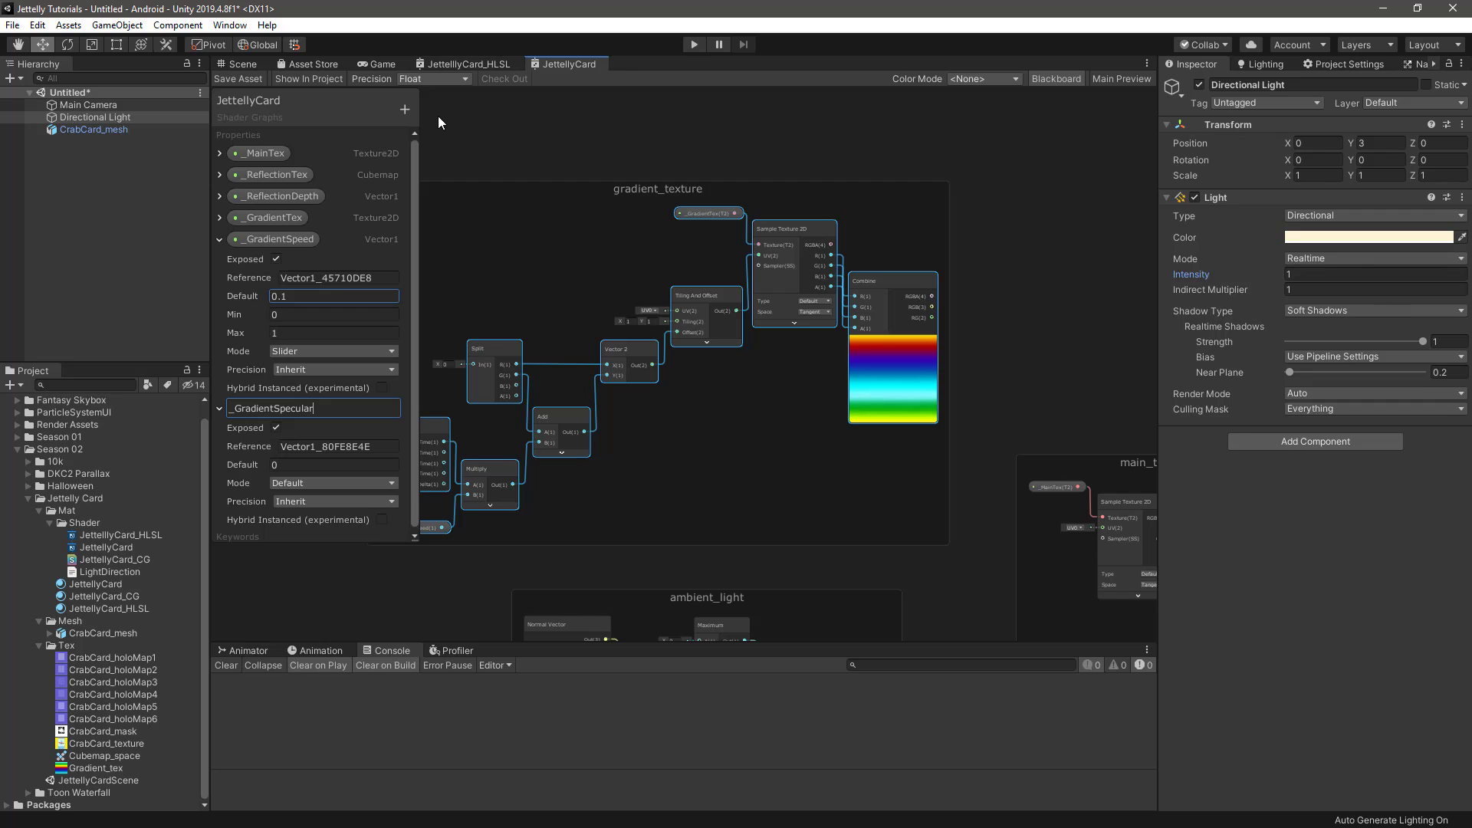
Collapse the _GradientTex entry and add a Vector1 property with a name starting with _GradientSpecul
Finish naming the new Vector1 property _GradientSpecular, make it a slider with a default of 0.3, and collapse the _GradientSpeed entry
type("ar")
key("Return")
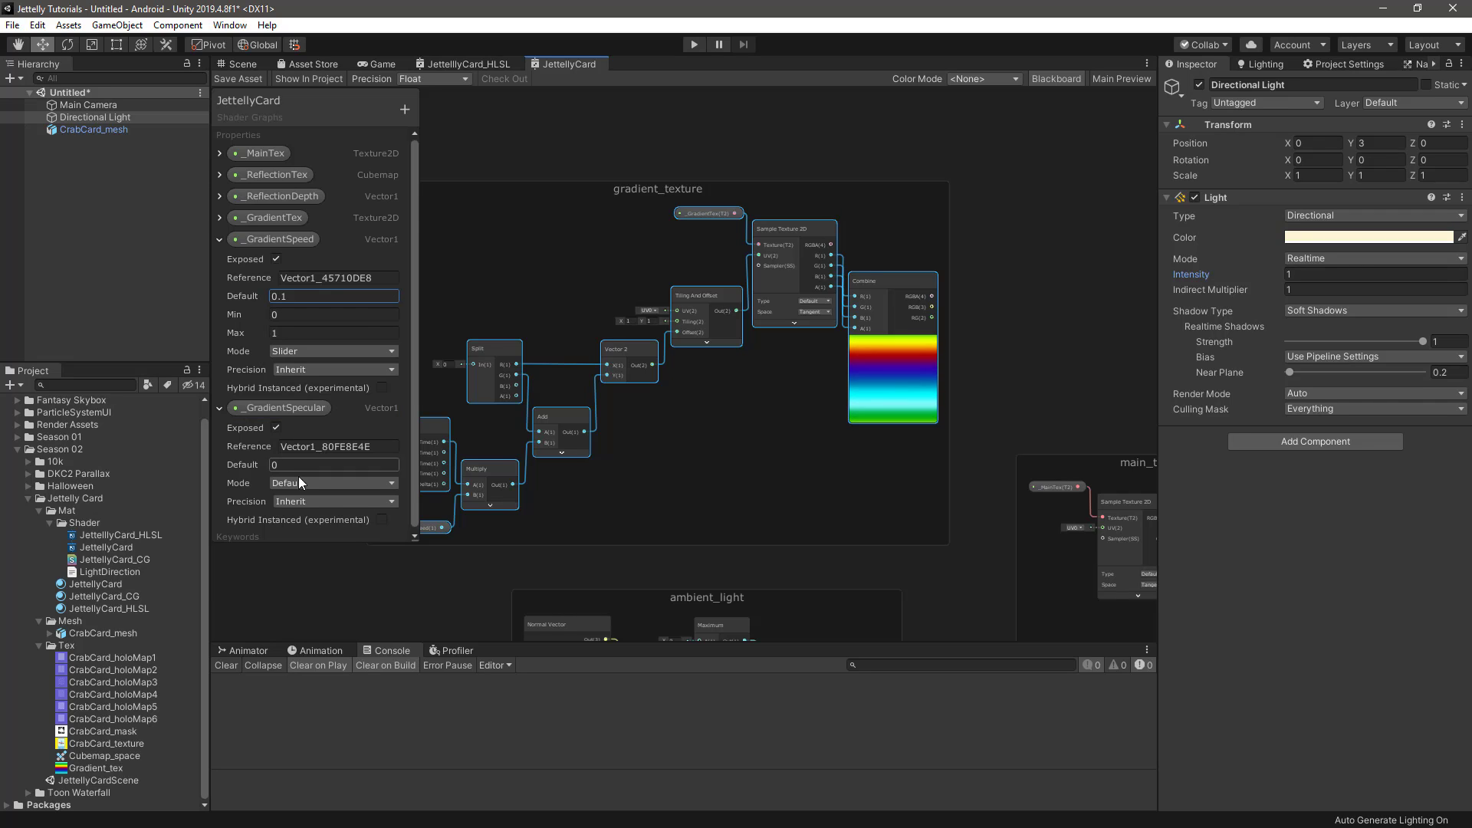
left_click(330, 483)
left_click(306, 516)
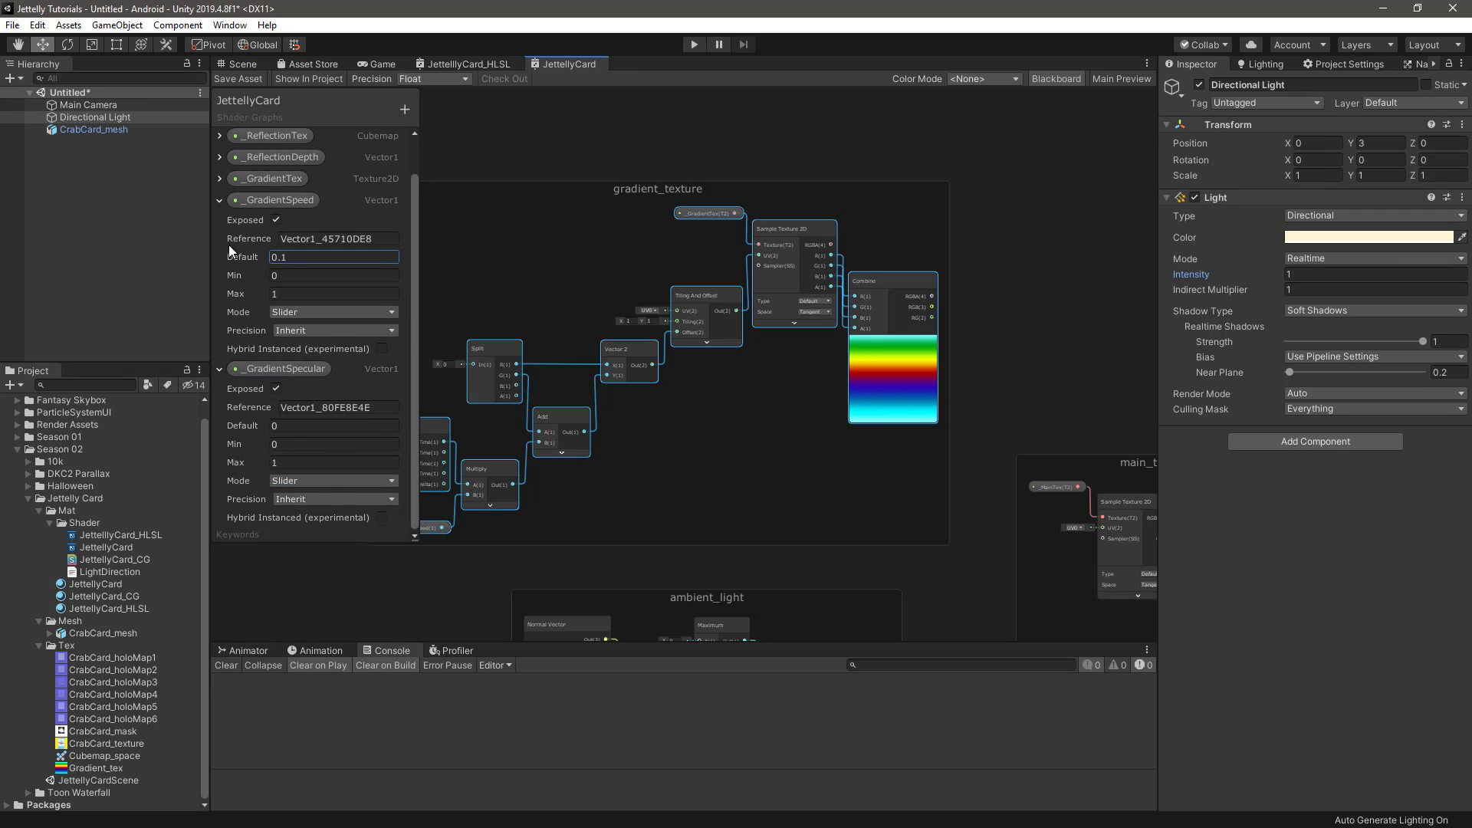
left_click(220, 239)
left_click(289, 321)
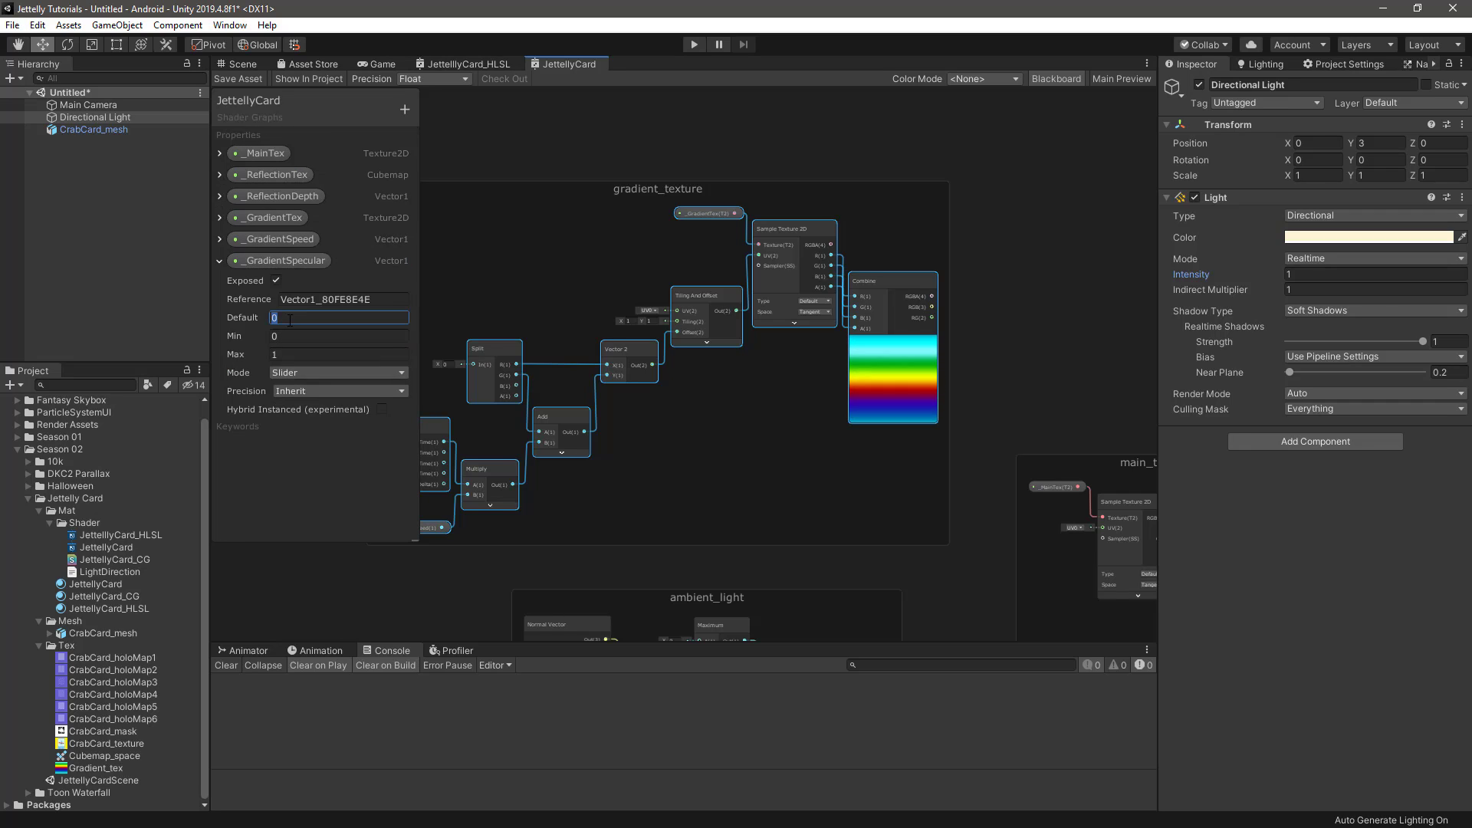
type("0.3")
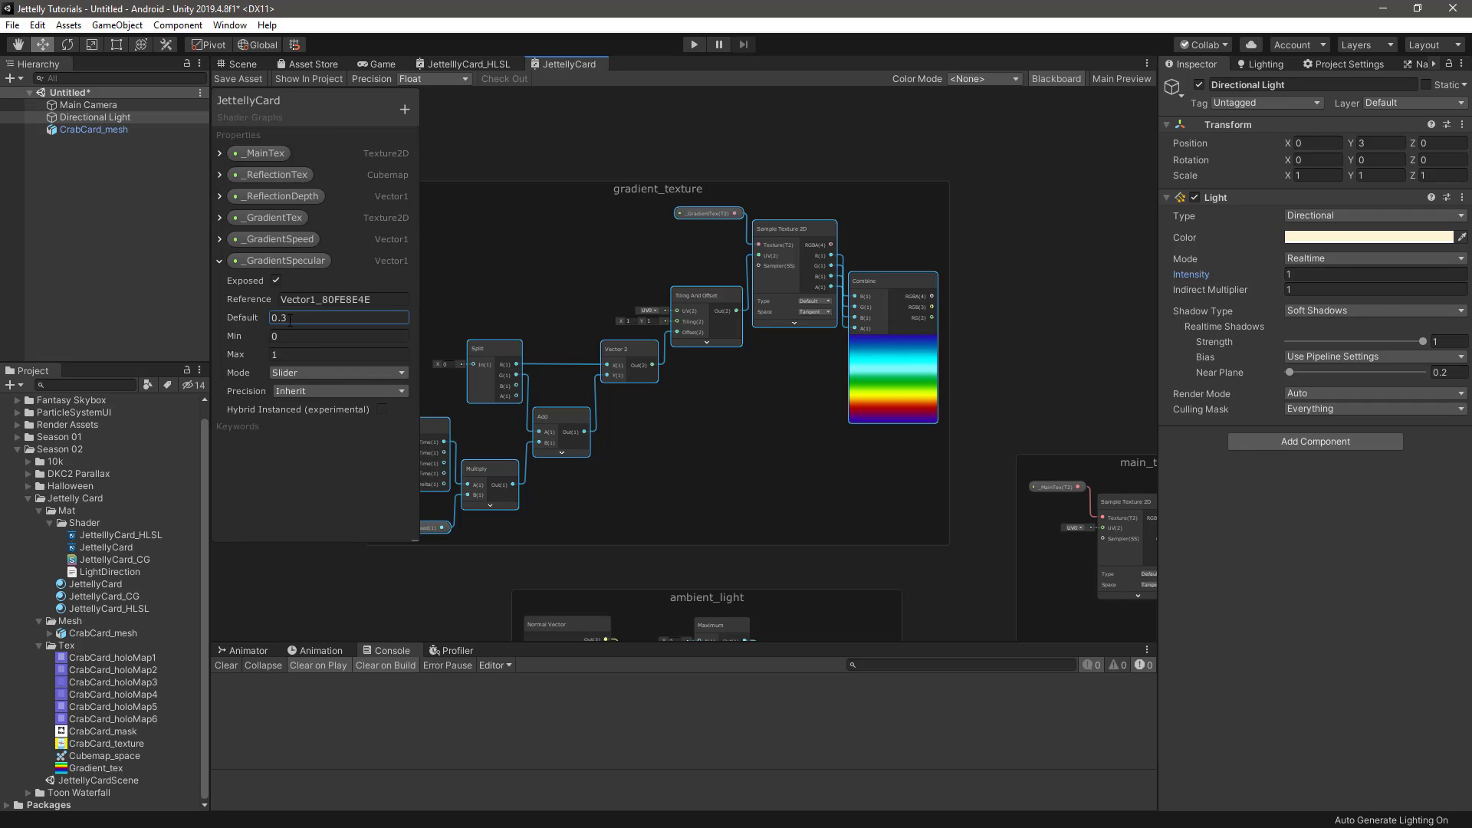
Place a _GradientSpecular property node in the graph beside the gradient_texture group and hide the Blackboard
left_click(288, 264)
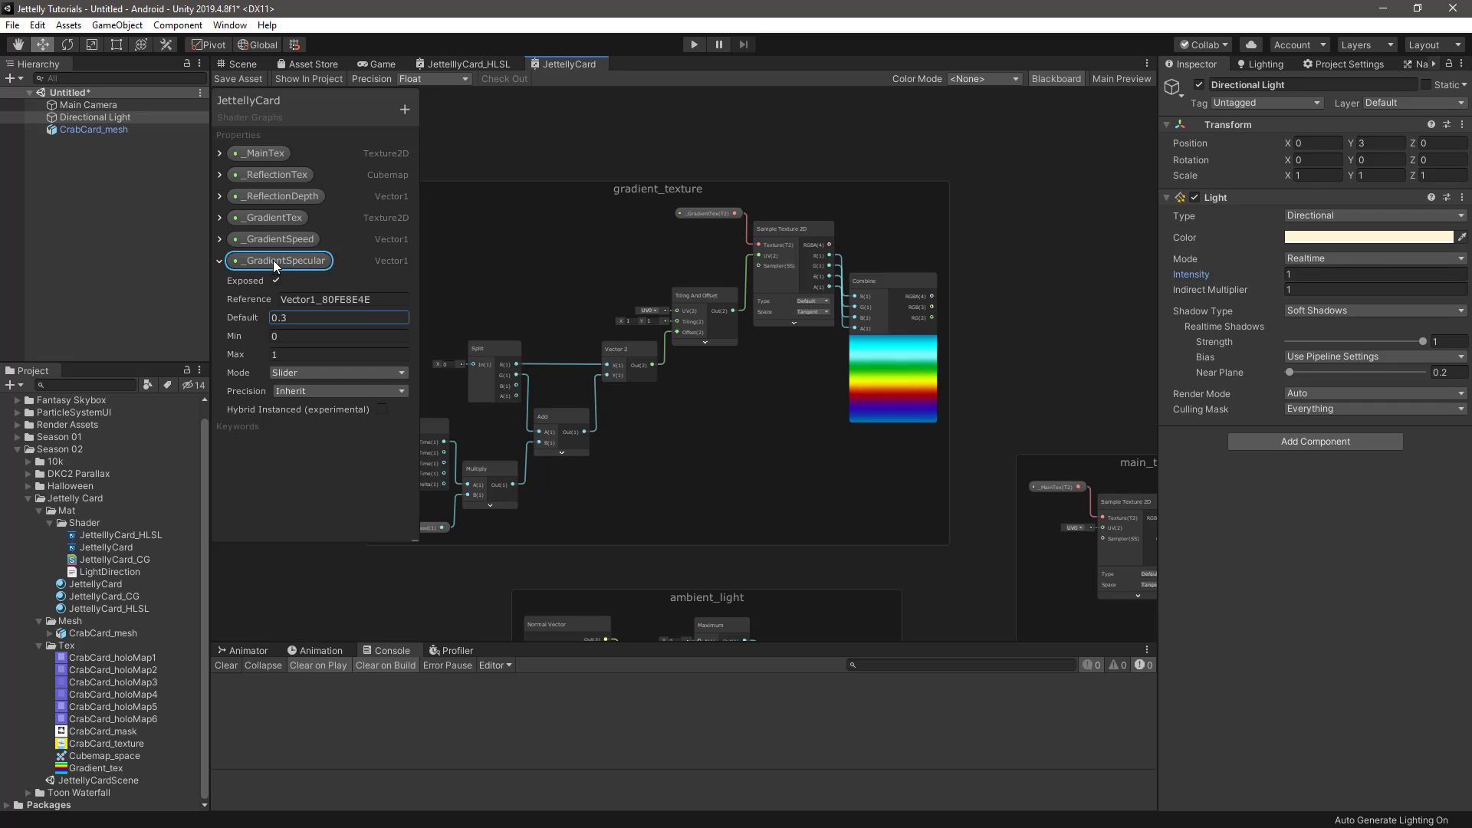
left_click_drag(273, 260, 1004, 238)
left_click(1054, 74)
middle_click_drag(987, 220, 683, 225)
scroll(747, 299, "up", 3)
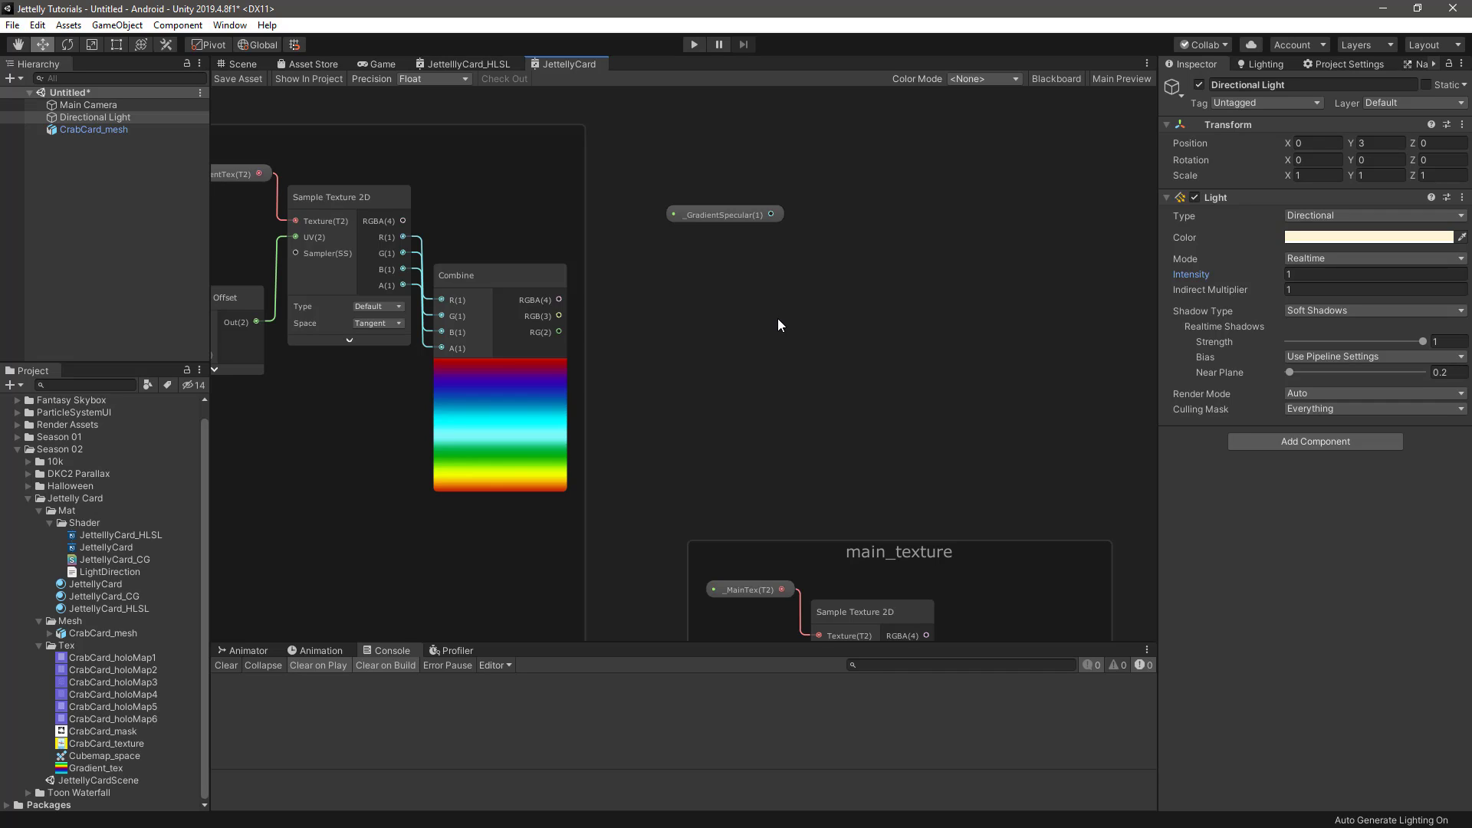
Add a Multiply node with _GradientSpecular in A and the gradient Combine's RGB output in B, and collapse its preview
key("space")
type("multiply")
key("Return")
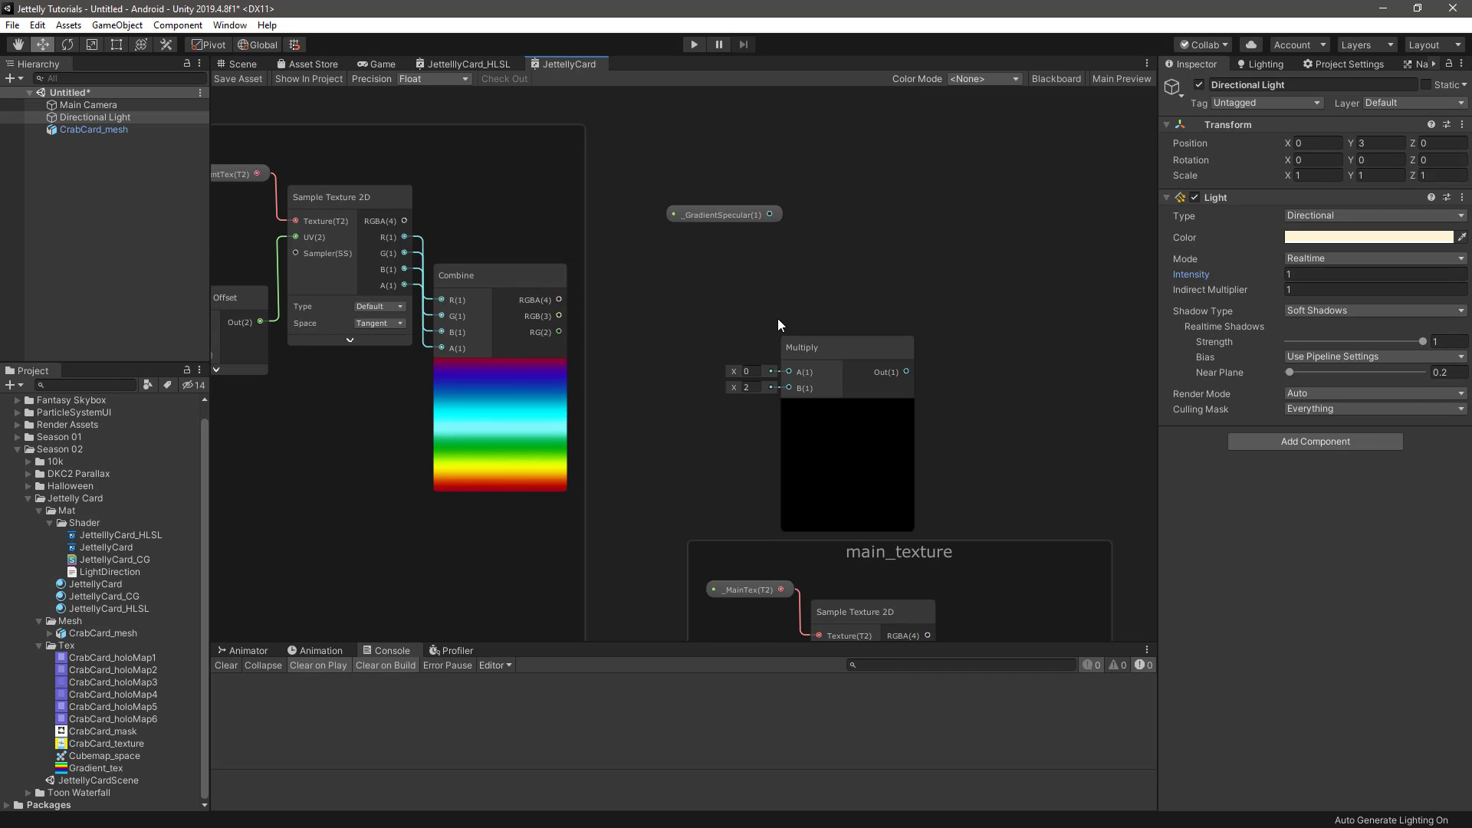
left_click_drag(847, 353, 836, 287)
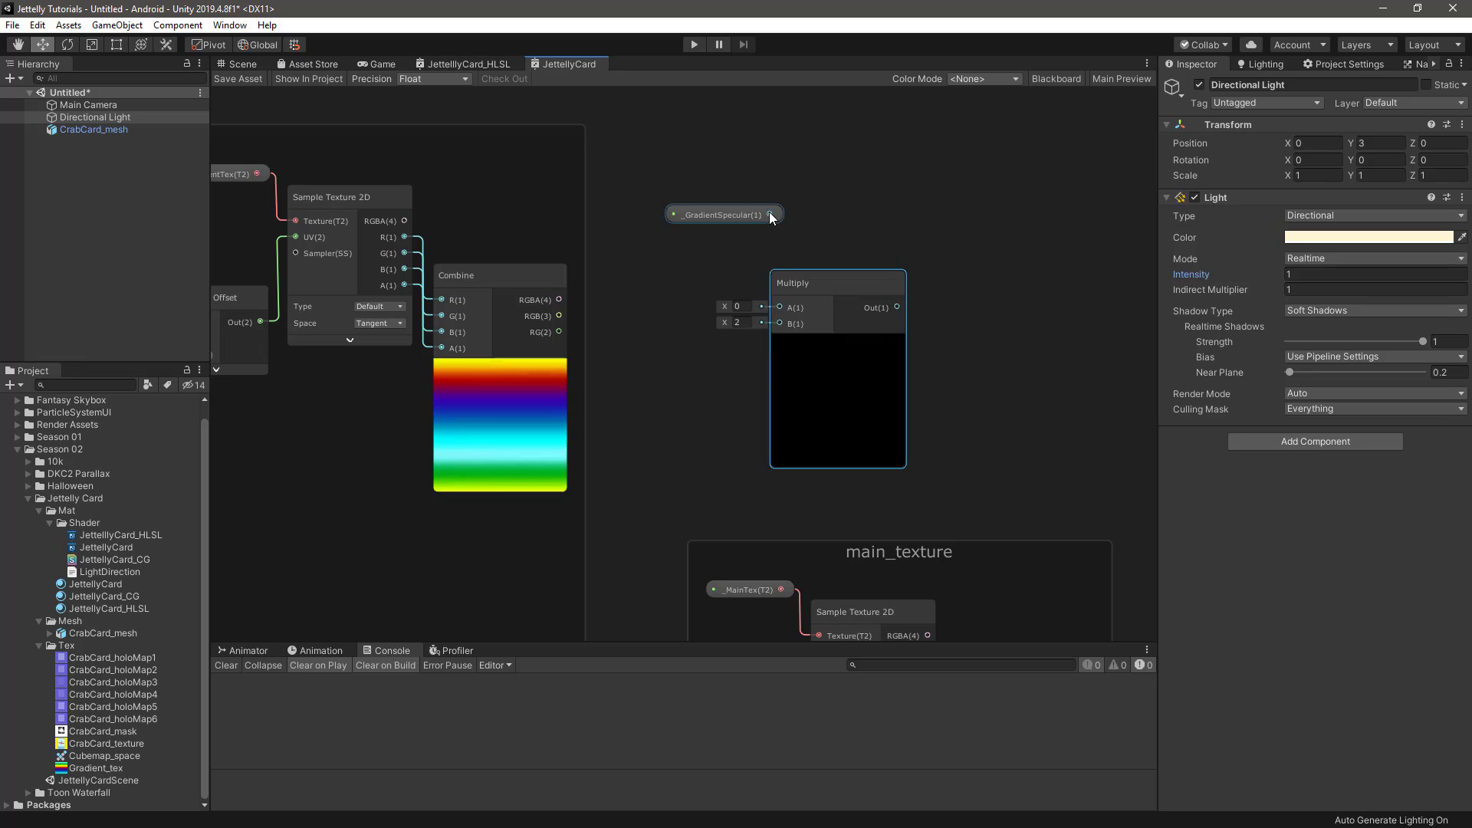
left_click_drag(770, 214, 778, 308)
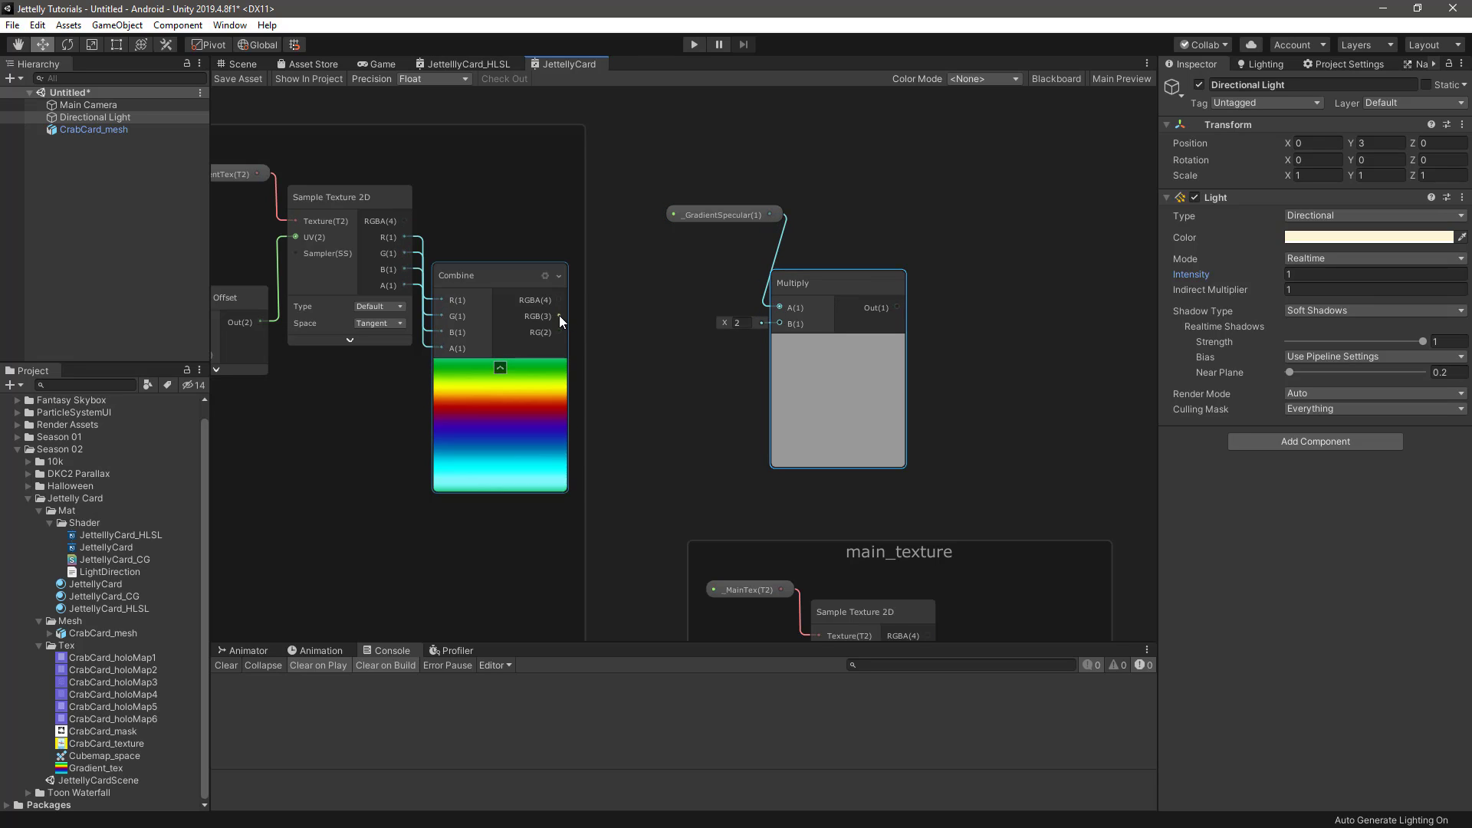
left_click_drag(560, 316, 840, 273)
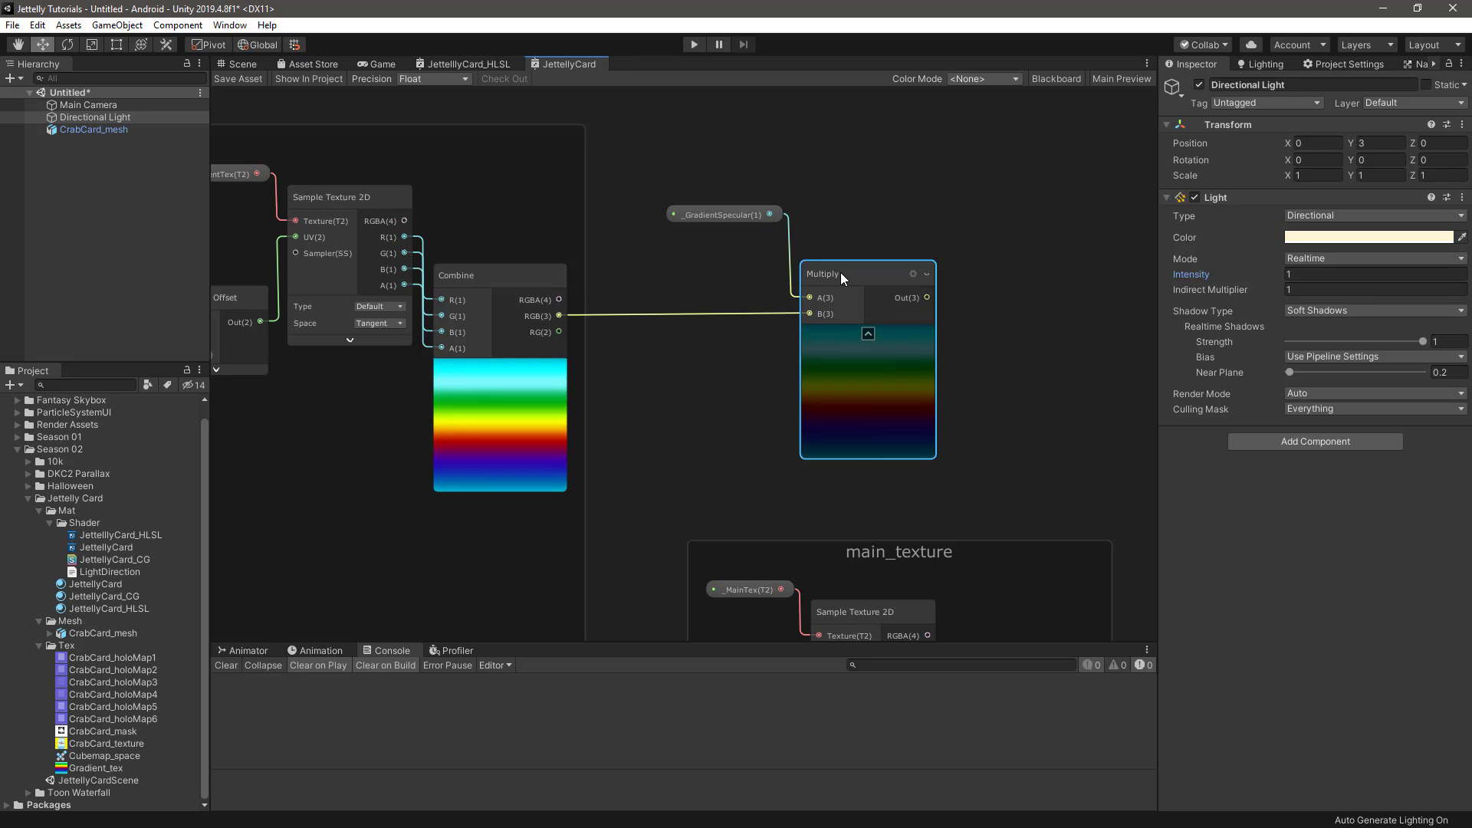
left_click_drag(745, 215, 748, 237)
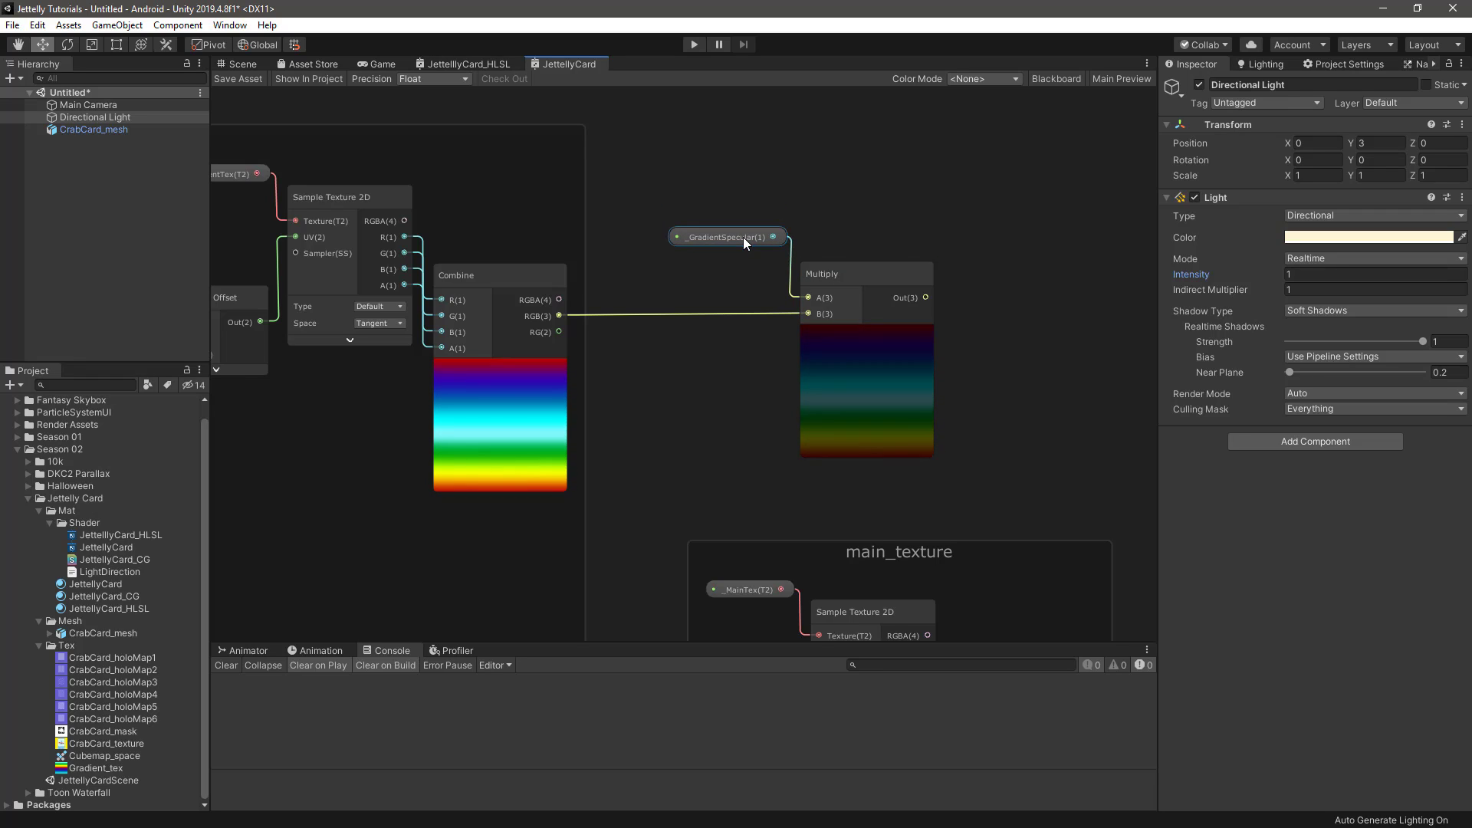
left_click(965, 280)
middle_click_drag(964, 280, 817, 212)
left_click(721, 267)
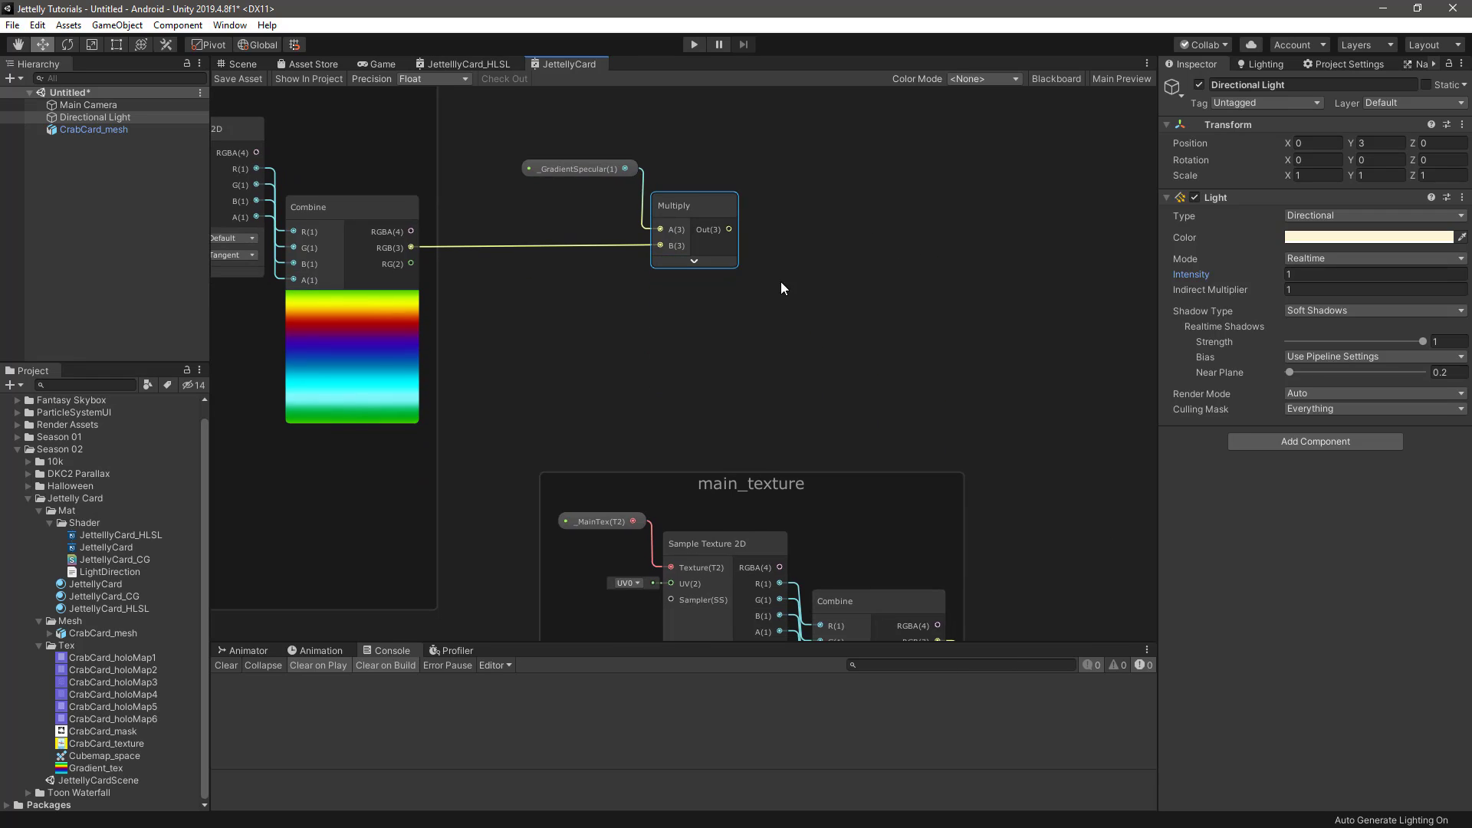
Add a Dot Product node, connect the gradient Multiply's output to its A input, and collapse the Dot Product and gradient Combine previews
key("space")
type("dot")
key("Return")
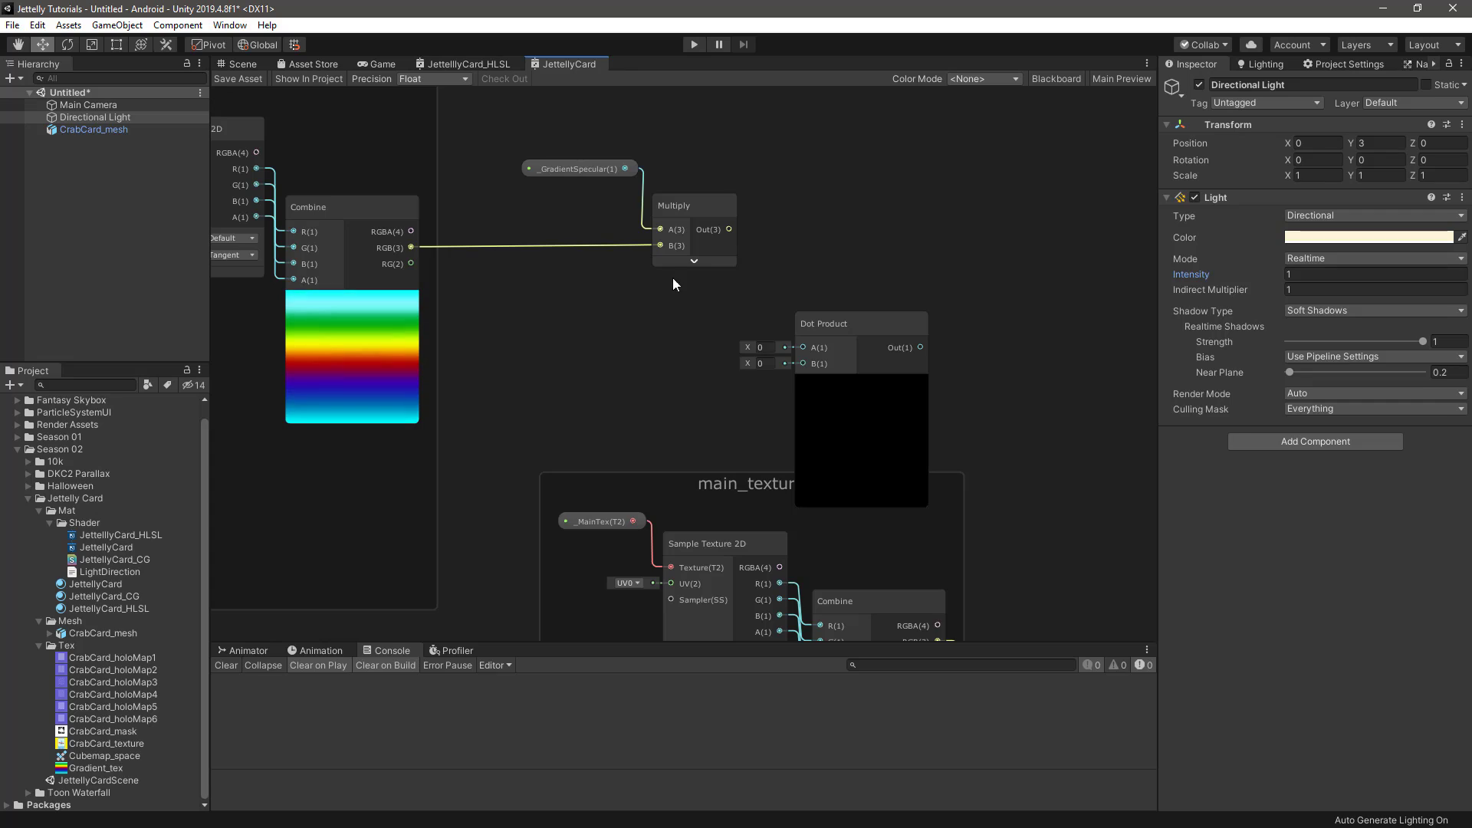
left_click(354, 300)
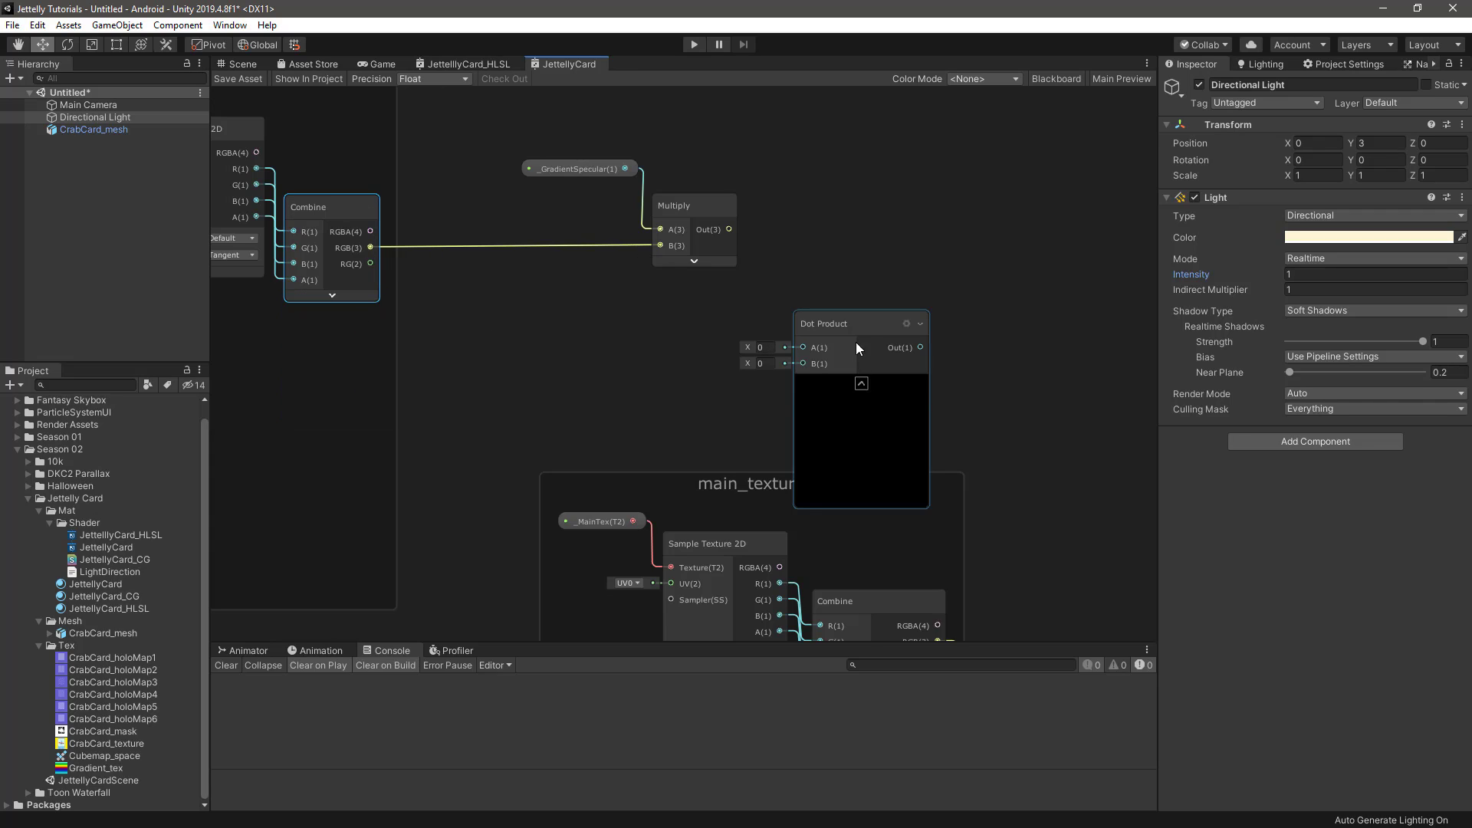
left_click_drag(856, 342, 830, 278)
left_click_drag(727, 229, 801, 296)
left_click(838, 332)
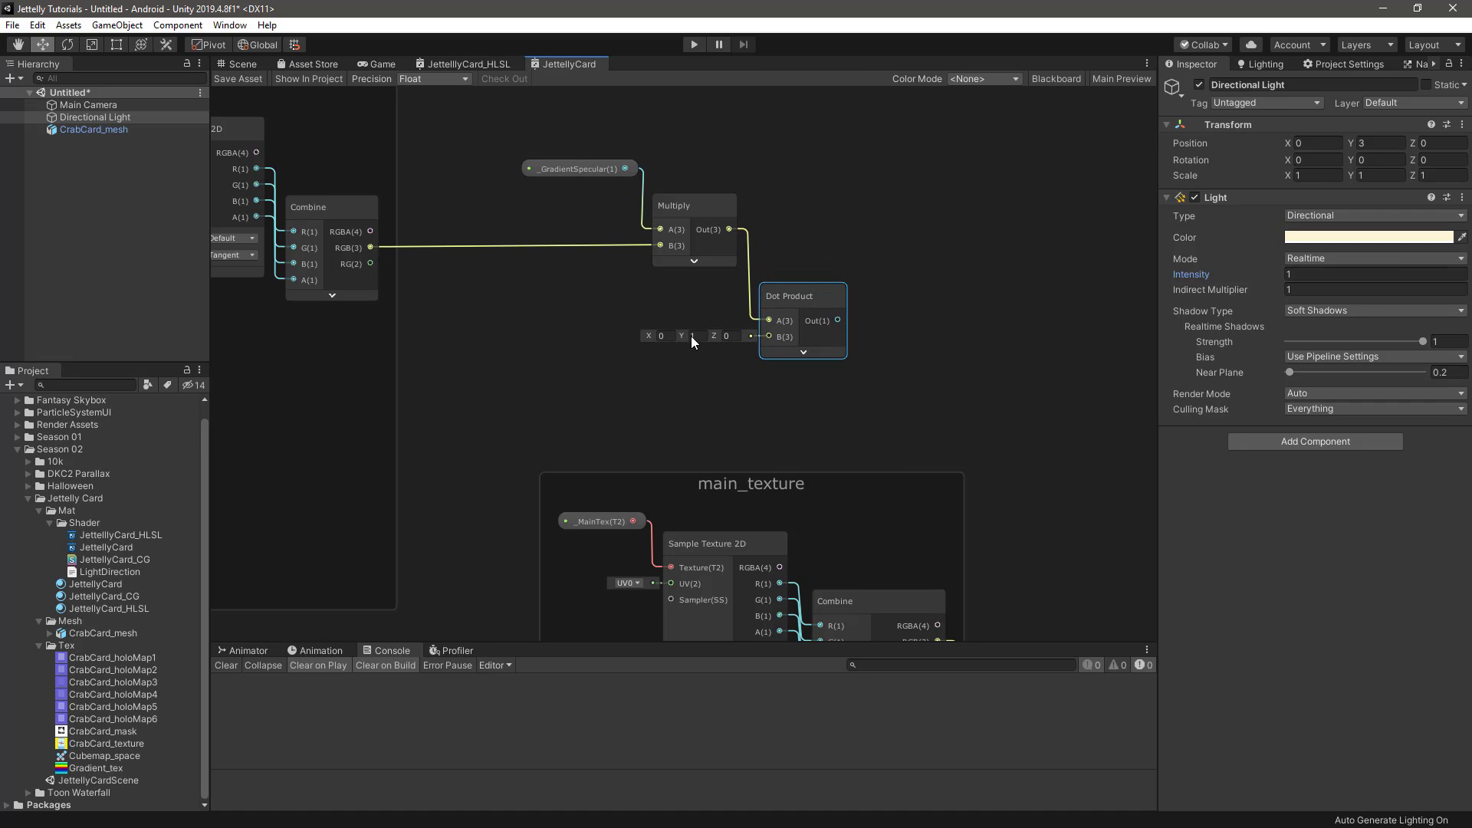
Set the Dot Product's B input to X 0.4, Y 0.4 and Z 0.4
left_click(662, 336)
left_click(701, 335)
type(".4")
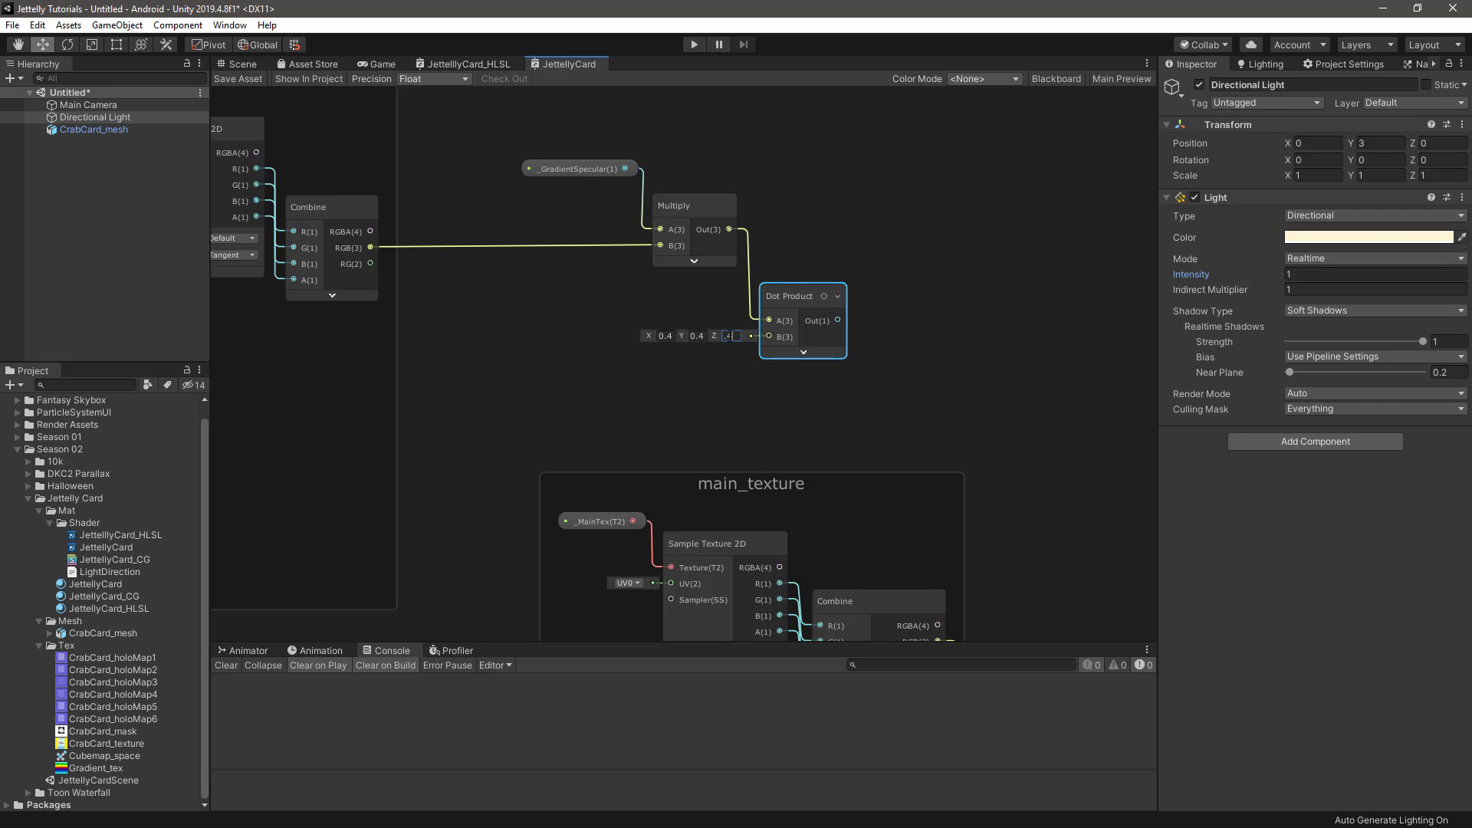
key("Return")
middle_click_drag(868, 392, 844, 385)
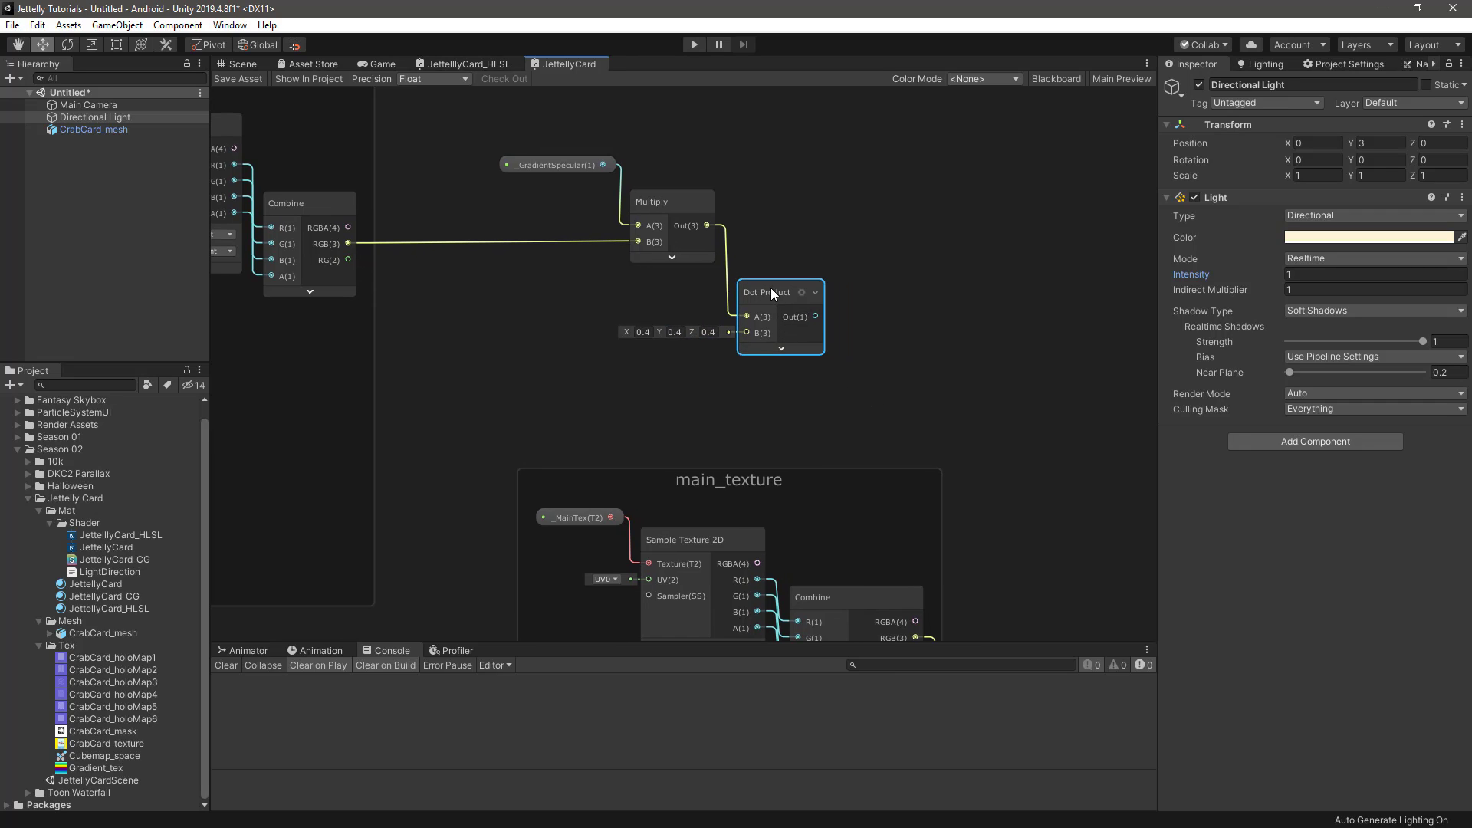
left_click_drag(772, 289, 766, 287)
Add a second Multiply node, connecting the Dot Product output to A and the main_texture Combine's RGB output to B
middle_click_drag(951, 353, 868, 302)
key("space")
type("mu")
key("Return")
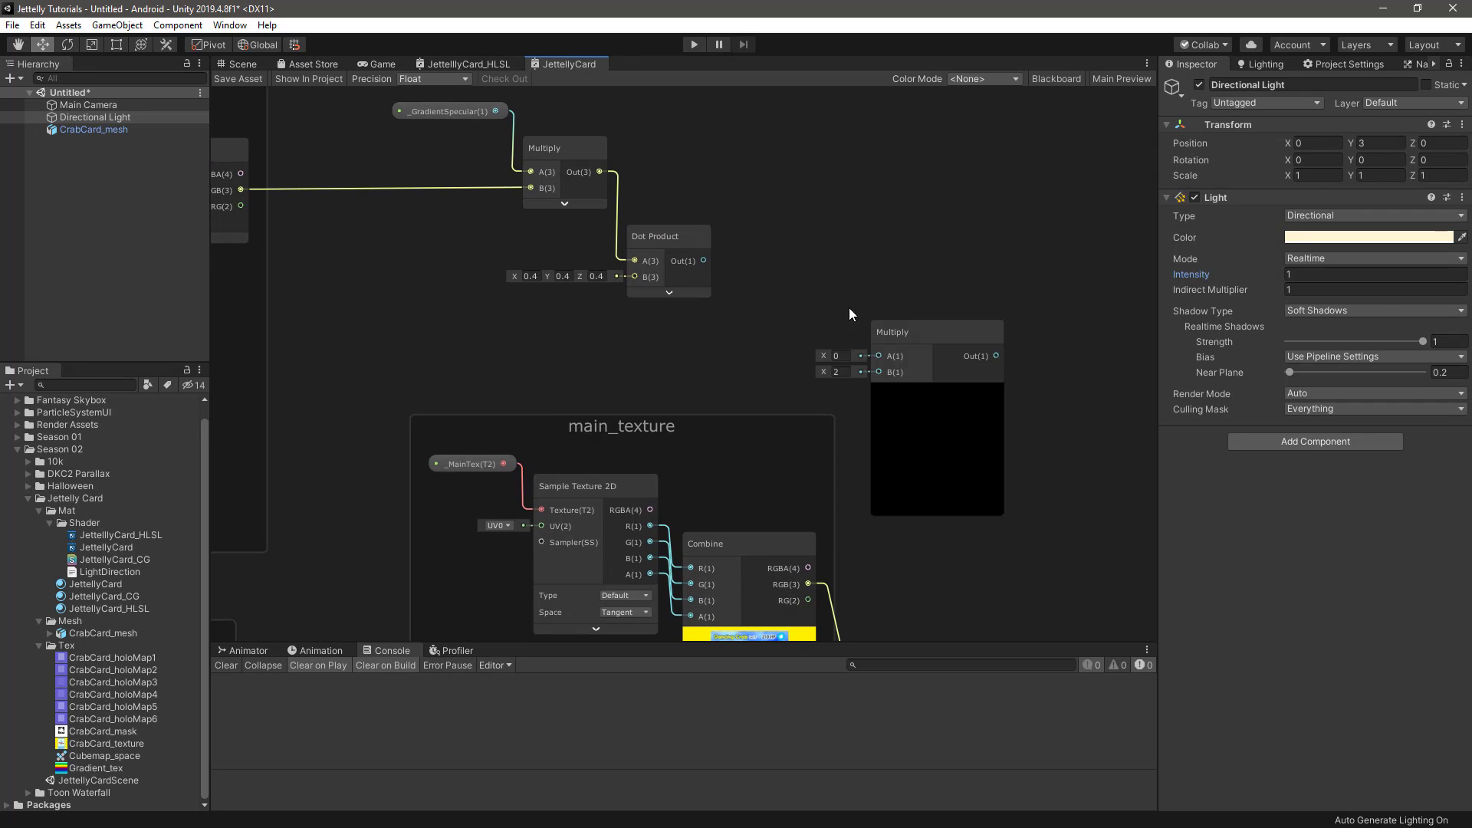
left_click_drag(705, 261, 877, 354)
left_click_drag(672, 241, 675, 226)
left_click_drag(914, 328, 850, 268)
scroll(876, 295, "down", 1)
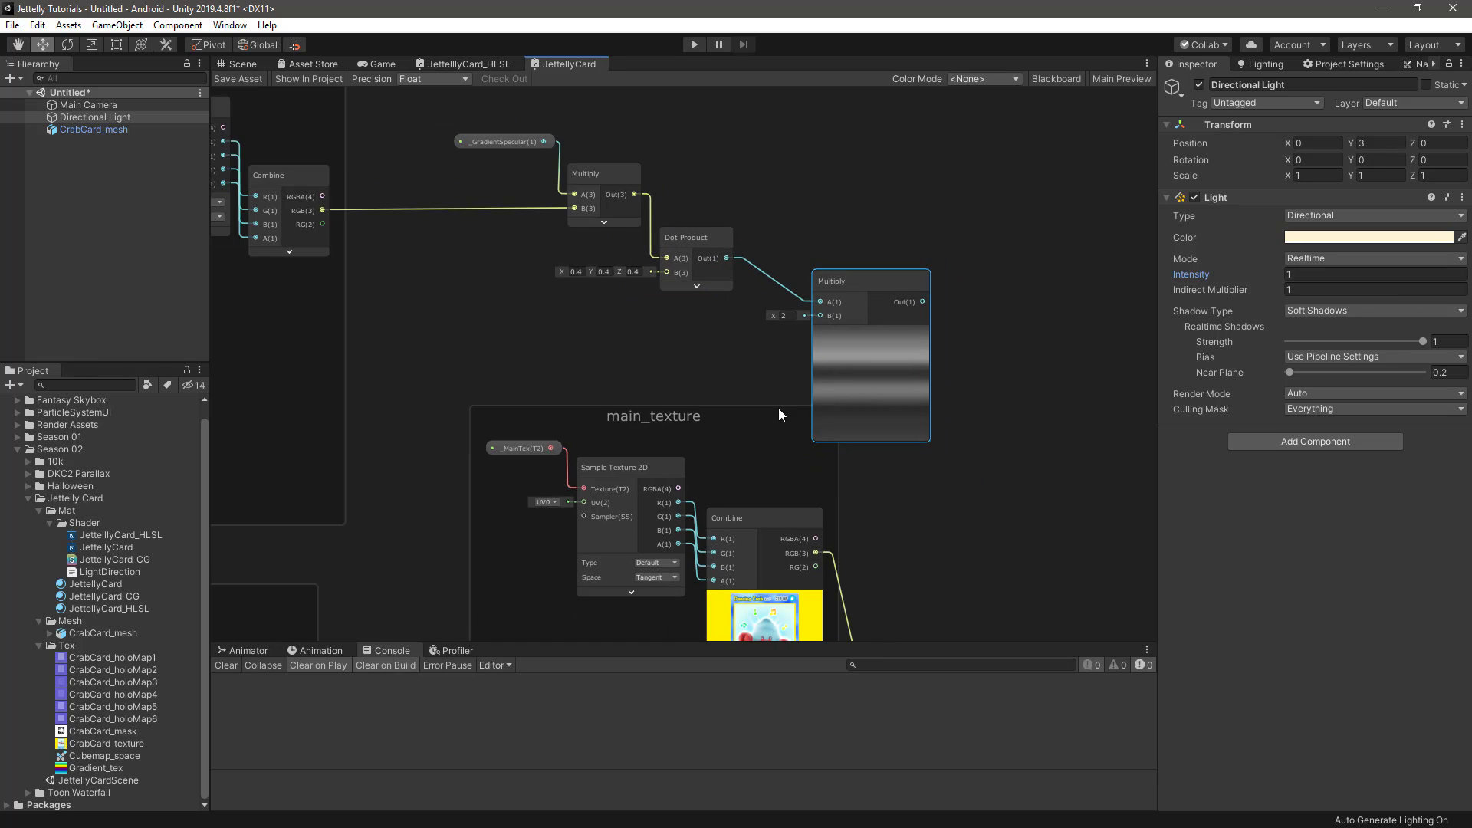
middle_click_drag(778, 413, 791, 304)
left_click_drag(734, 311, 617, 347)
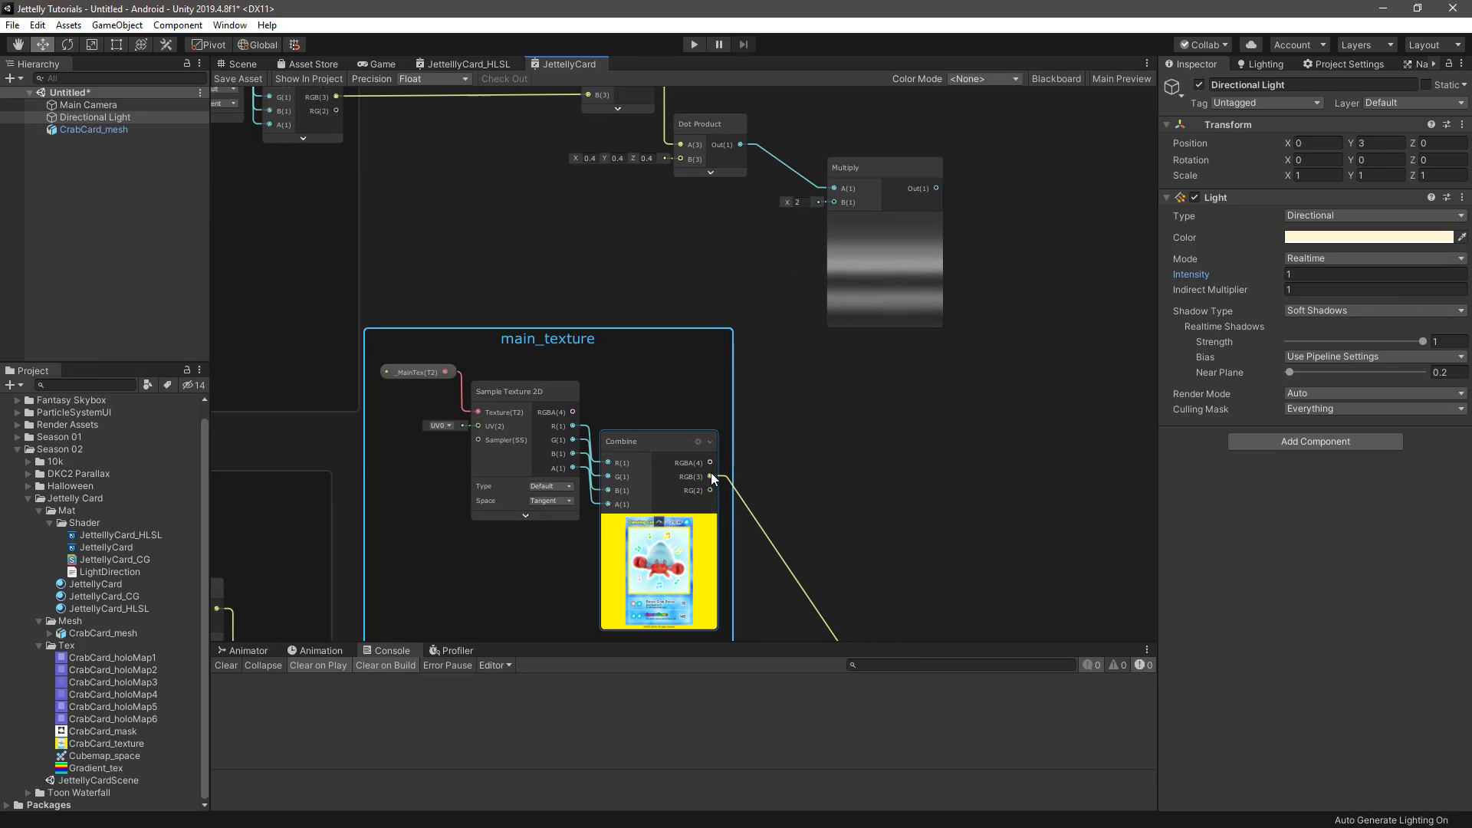
left_click_drag(711, 475, 834, 203)
middle_click_drag(776, 243, 781, 396)
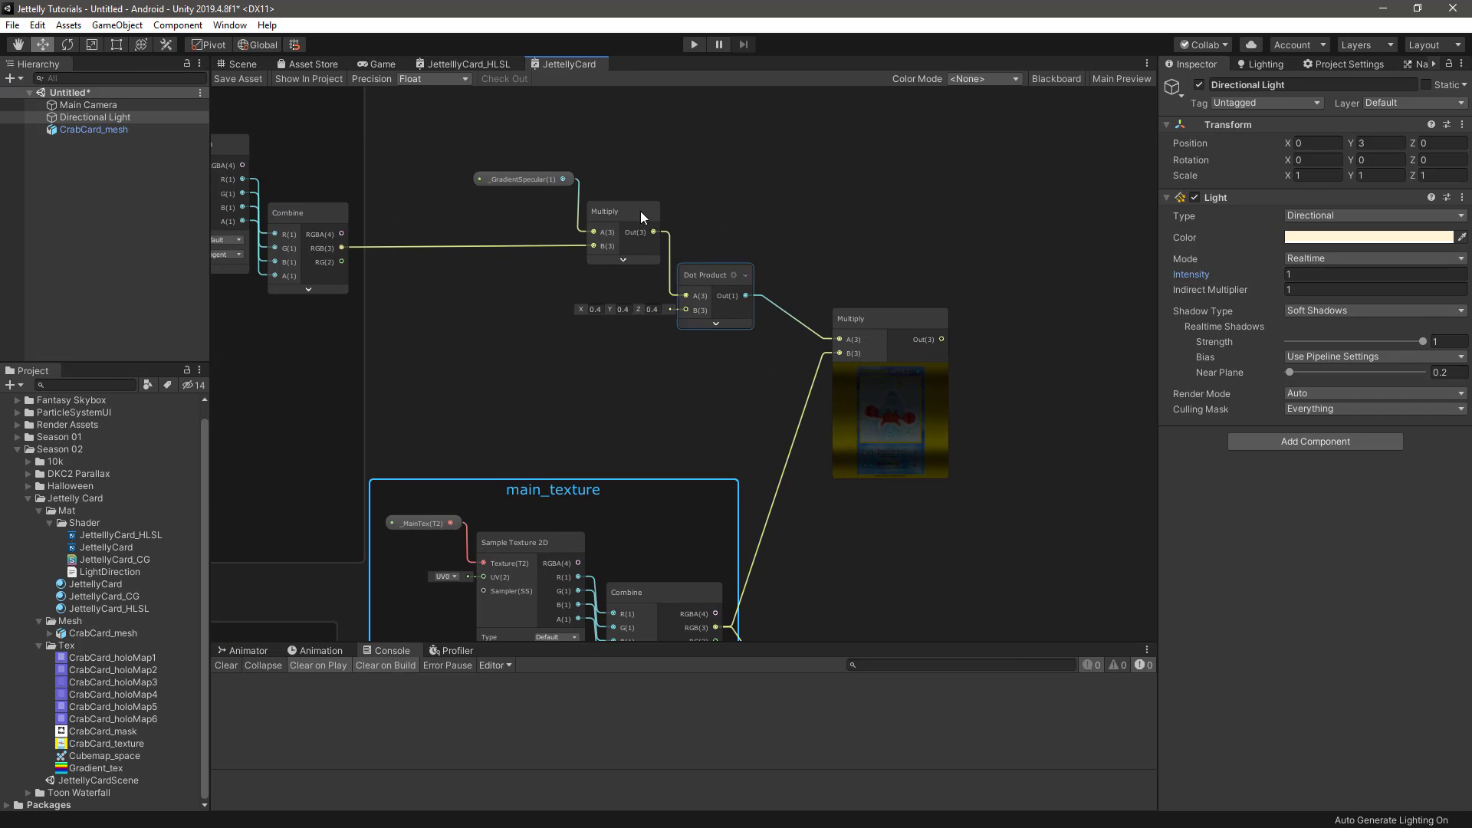
Move the _GradientSpecular, Multiply and Dot Product chain higher above main_texture, and place the second Multiply node closer to Dot Product
left_click_drag(543, 121, 880, 365)
middle_click_drag(710, 270, 710, 352)
left_click_drag(711, 351, 729, 217)
left_click(919, 245)
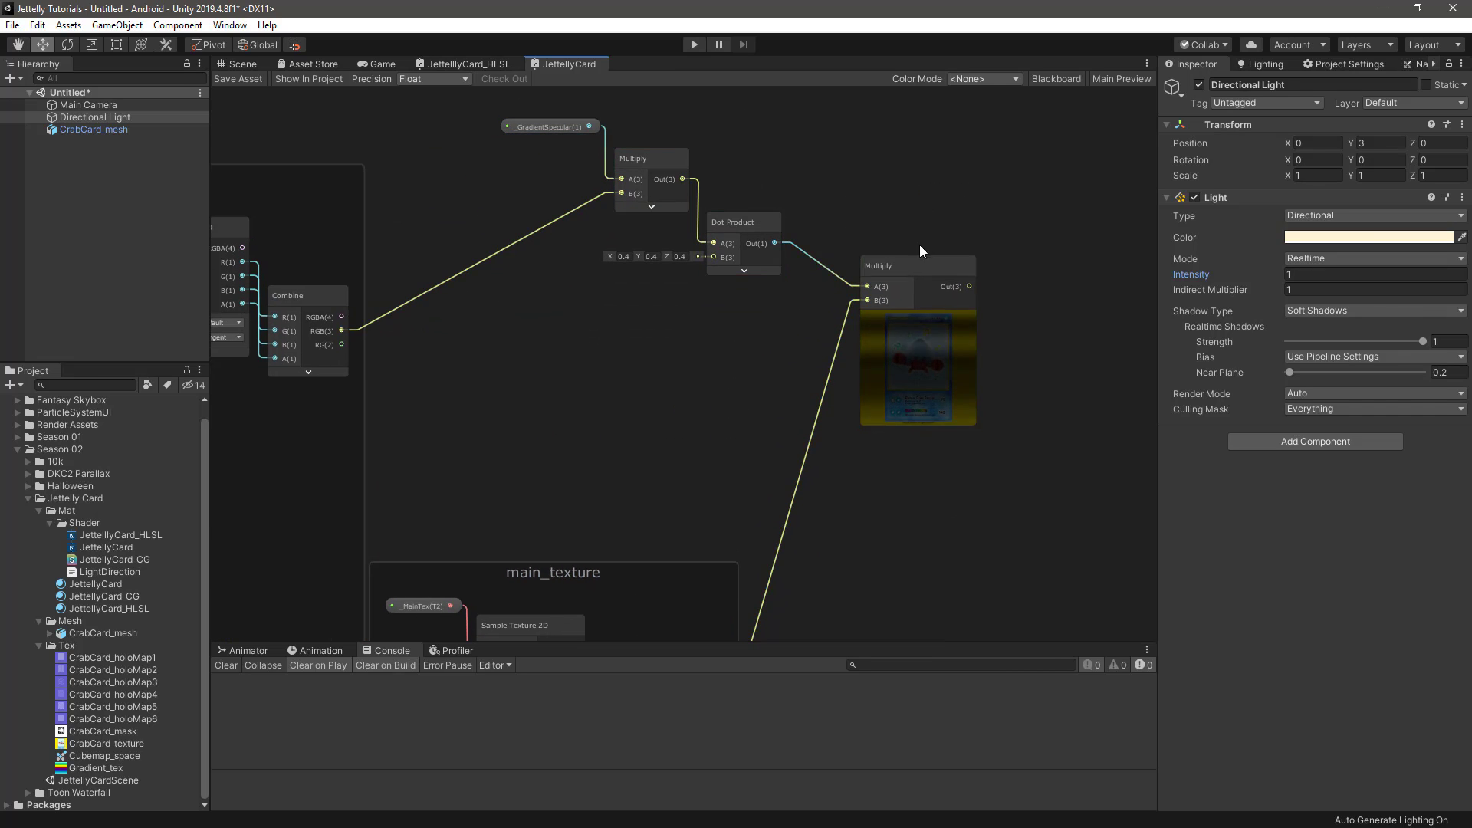
left_click_drag(906, 269, 844, 276)
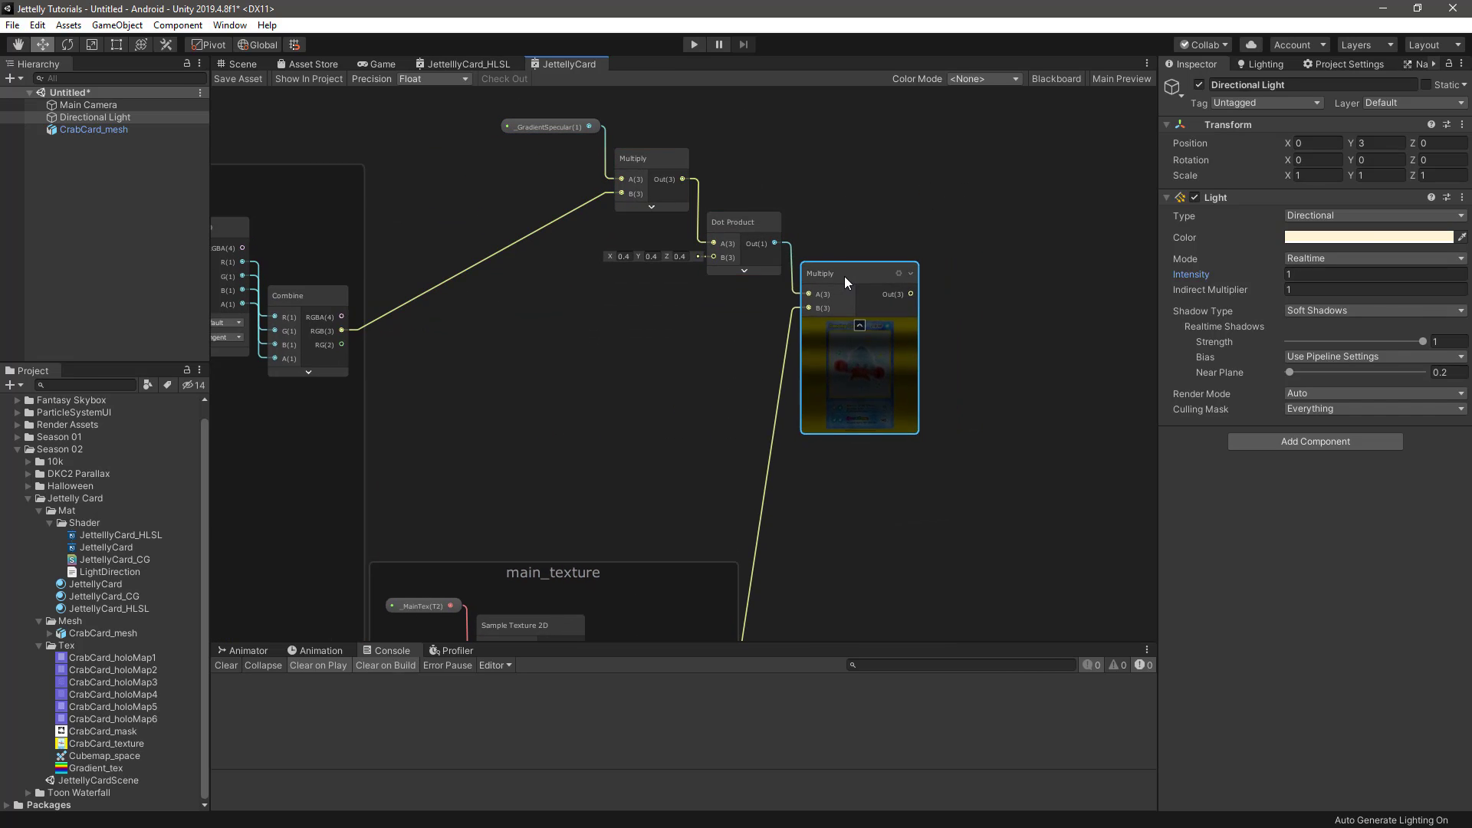
Add a Lerp node, connecting the second Multiply's output to A and the main_texture Combine's RGB output to B
left_click(874, 228)
middle_click_drag(874, 231, 761, 182)
key("space")
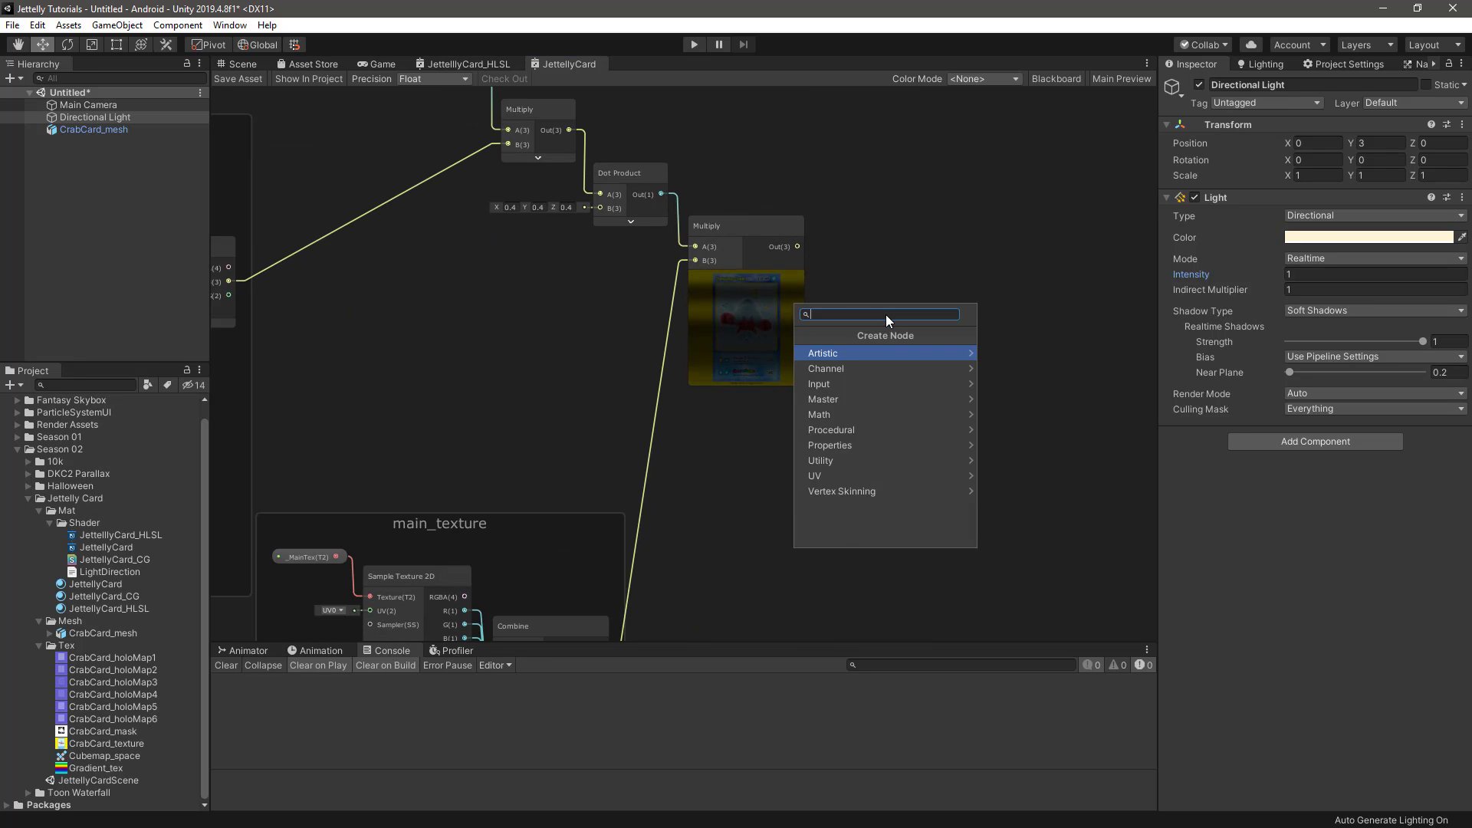
type("lerp")
key("Return")
middle_click_drag(836, 358, 826, 293)
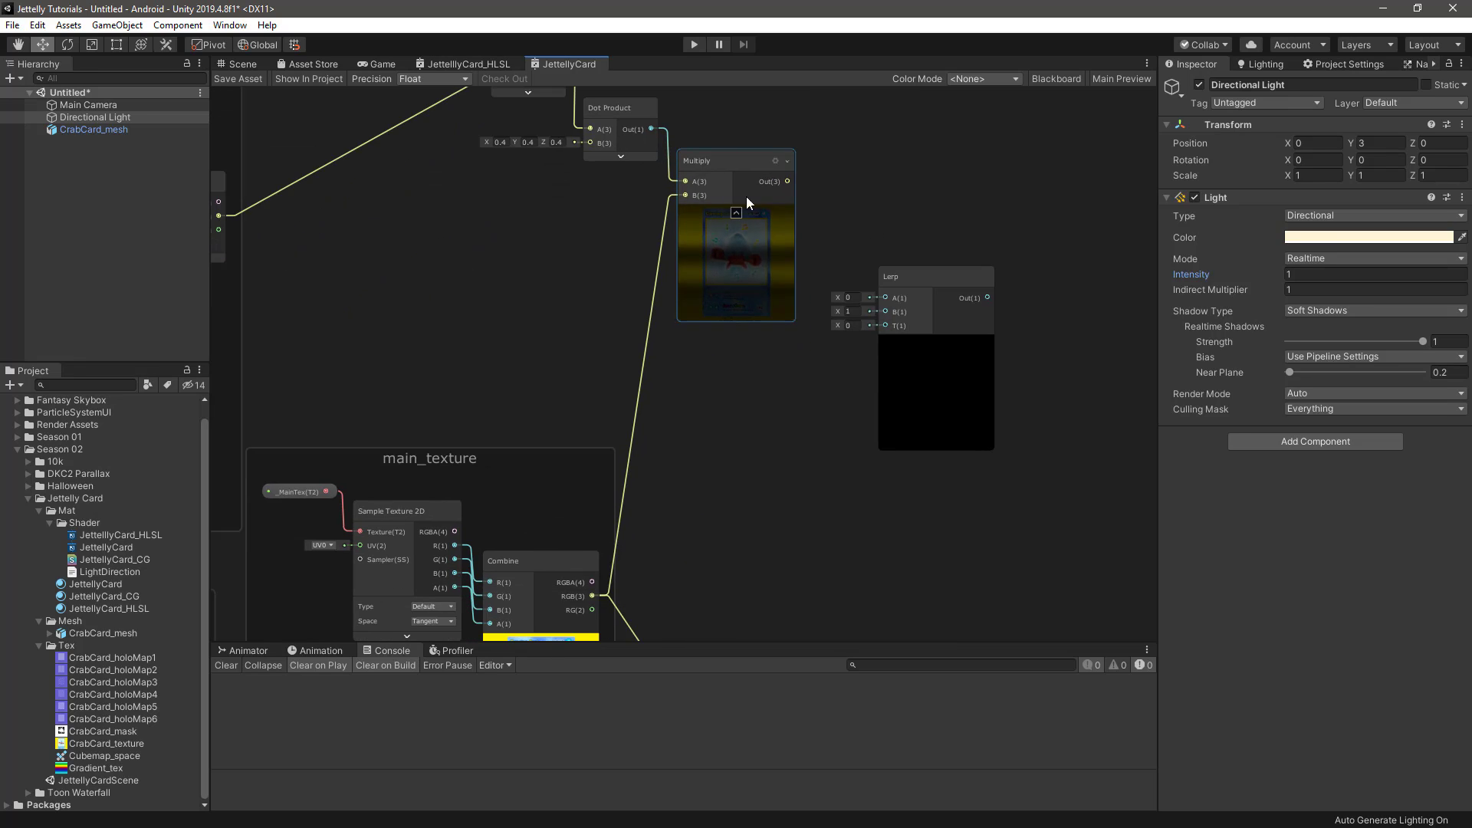
left_click(738, 212)
left_click_drag(900, 279, 822, 268)
left_click_drag(746, 181, 813, 247)
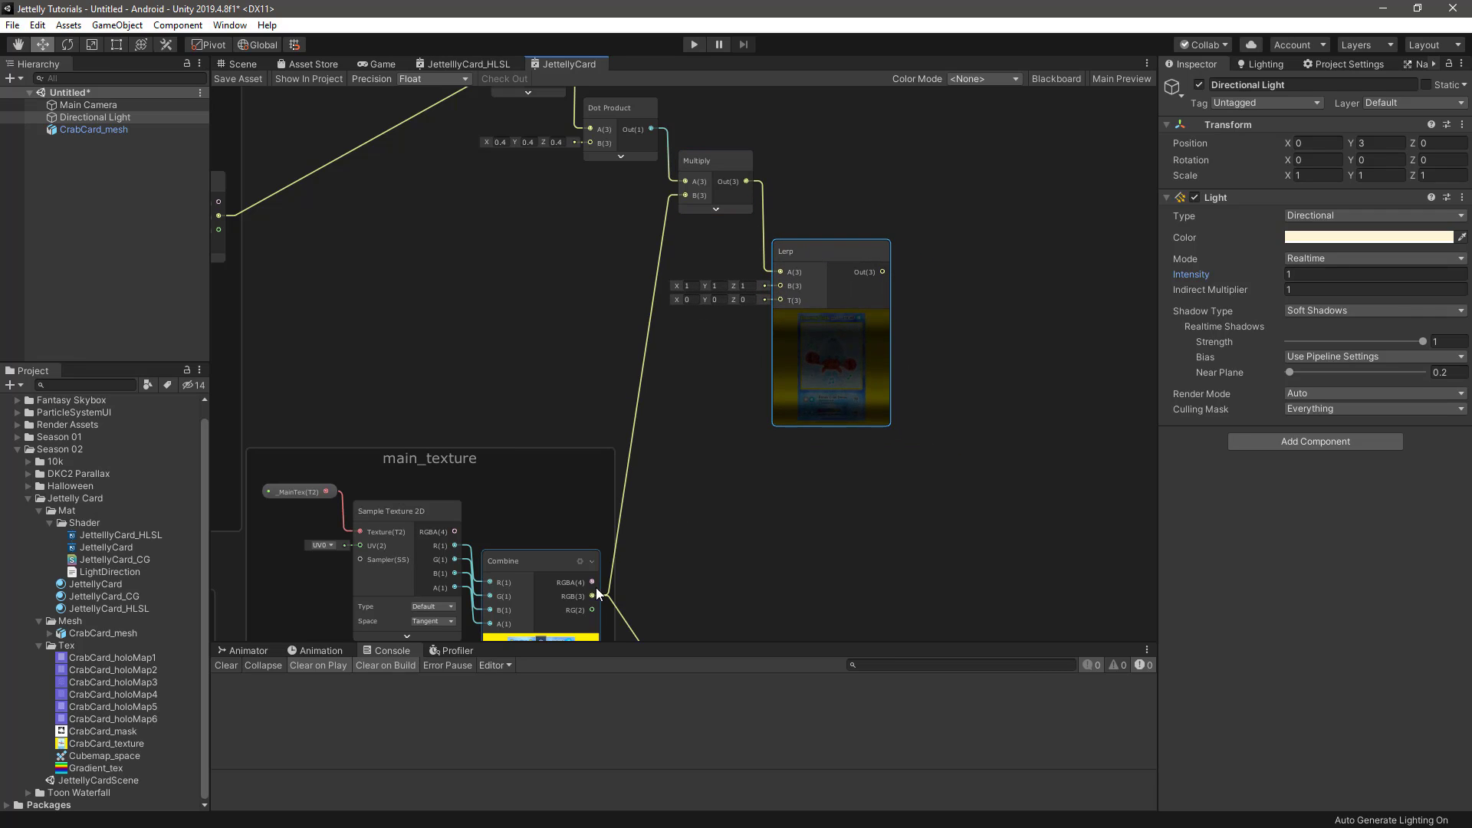
left_click_drag(595, 589, 779, 279)
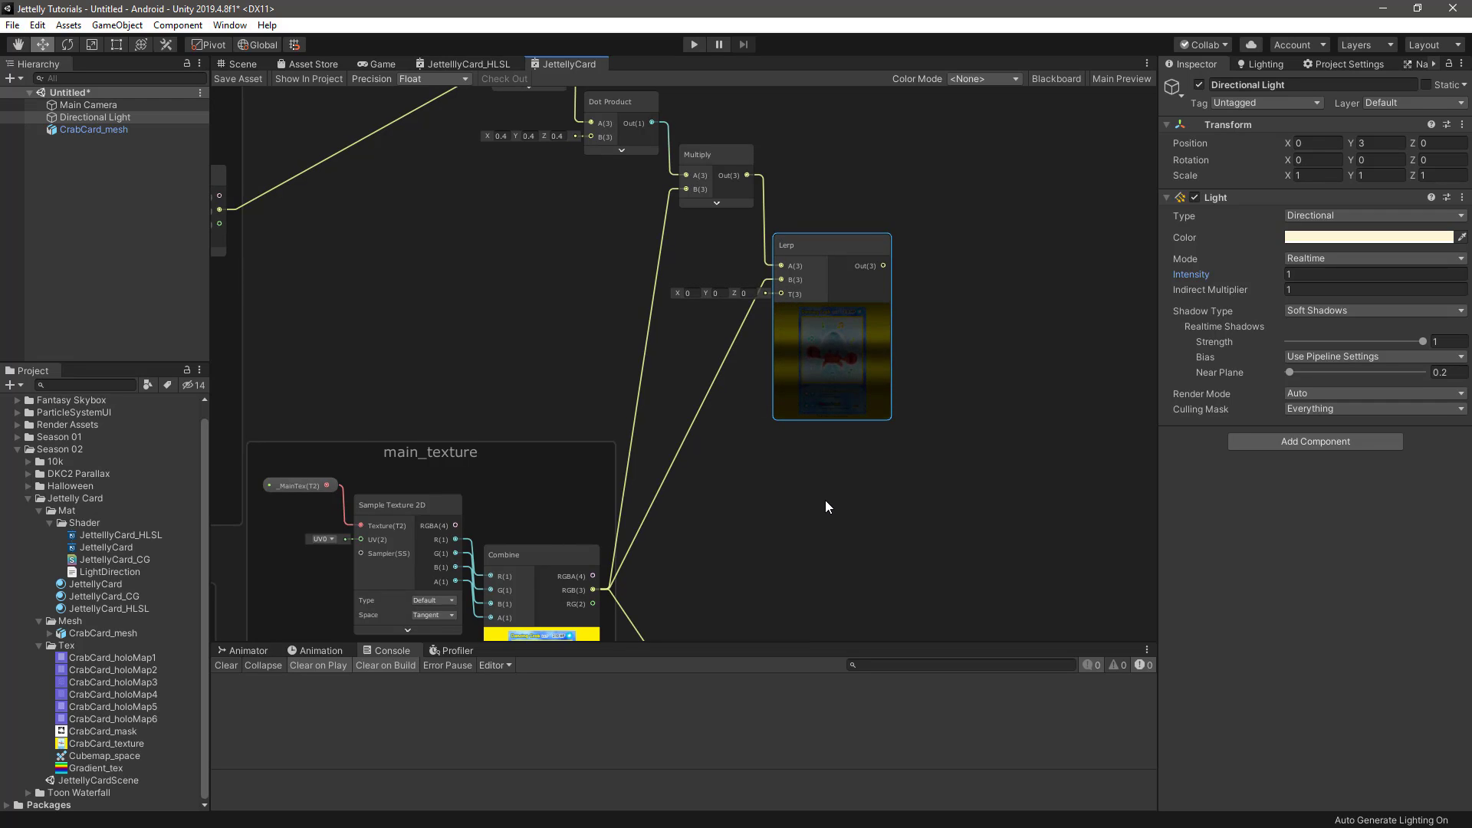
Add a Texture2D property named _MaskTex to the Blackboard and assign CrabCard_mask as its default texture
left_click(1055, 79)
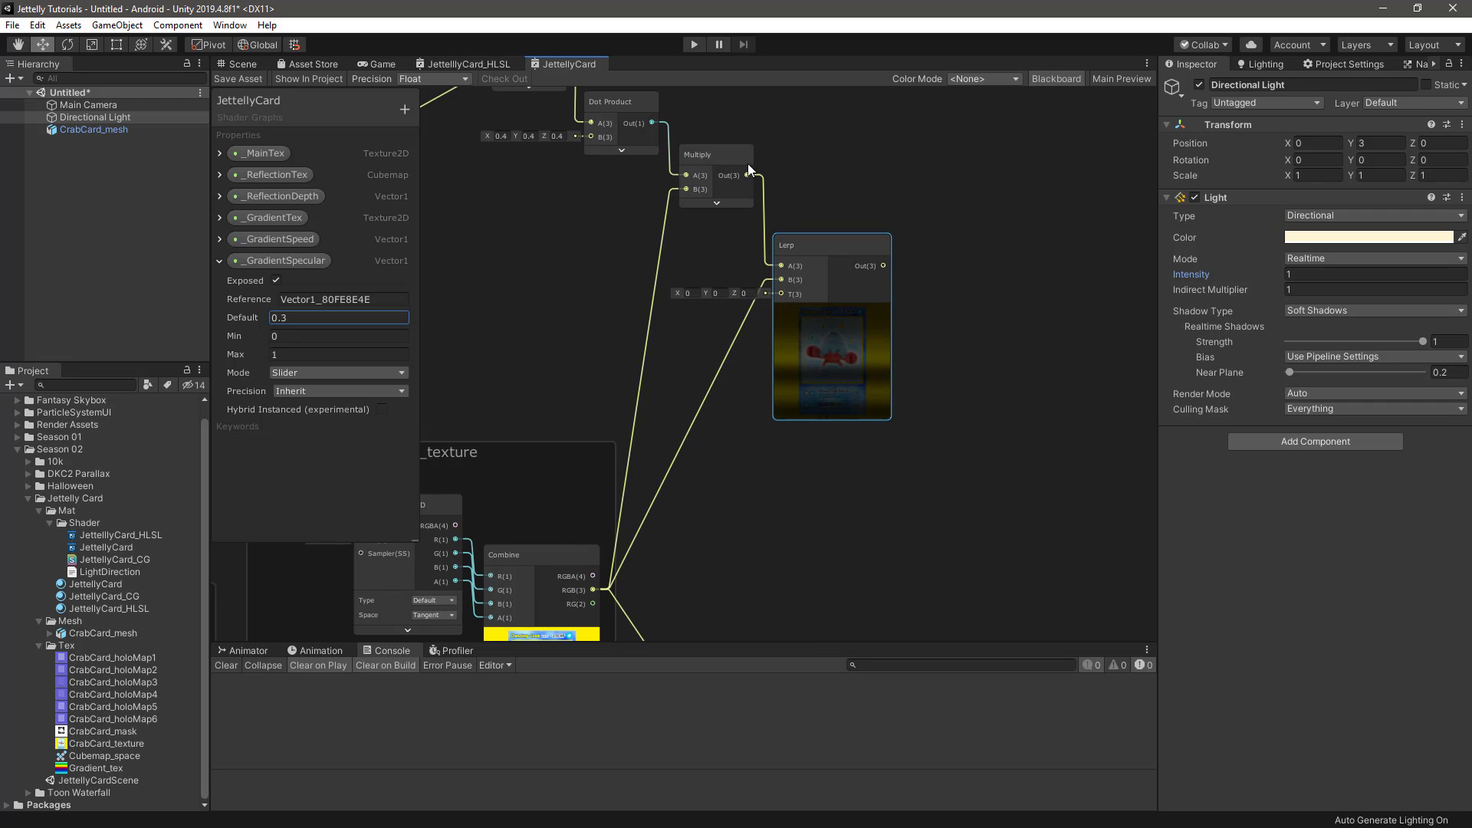
left_click(221, 262)
left_click(405, 109)
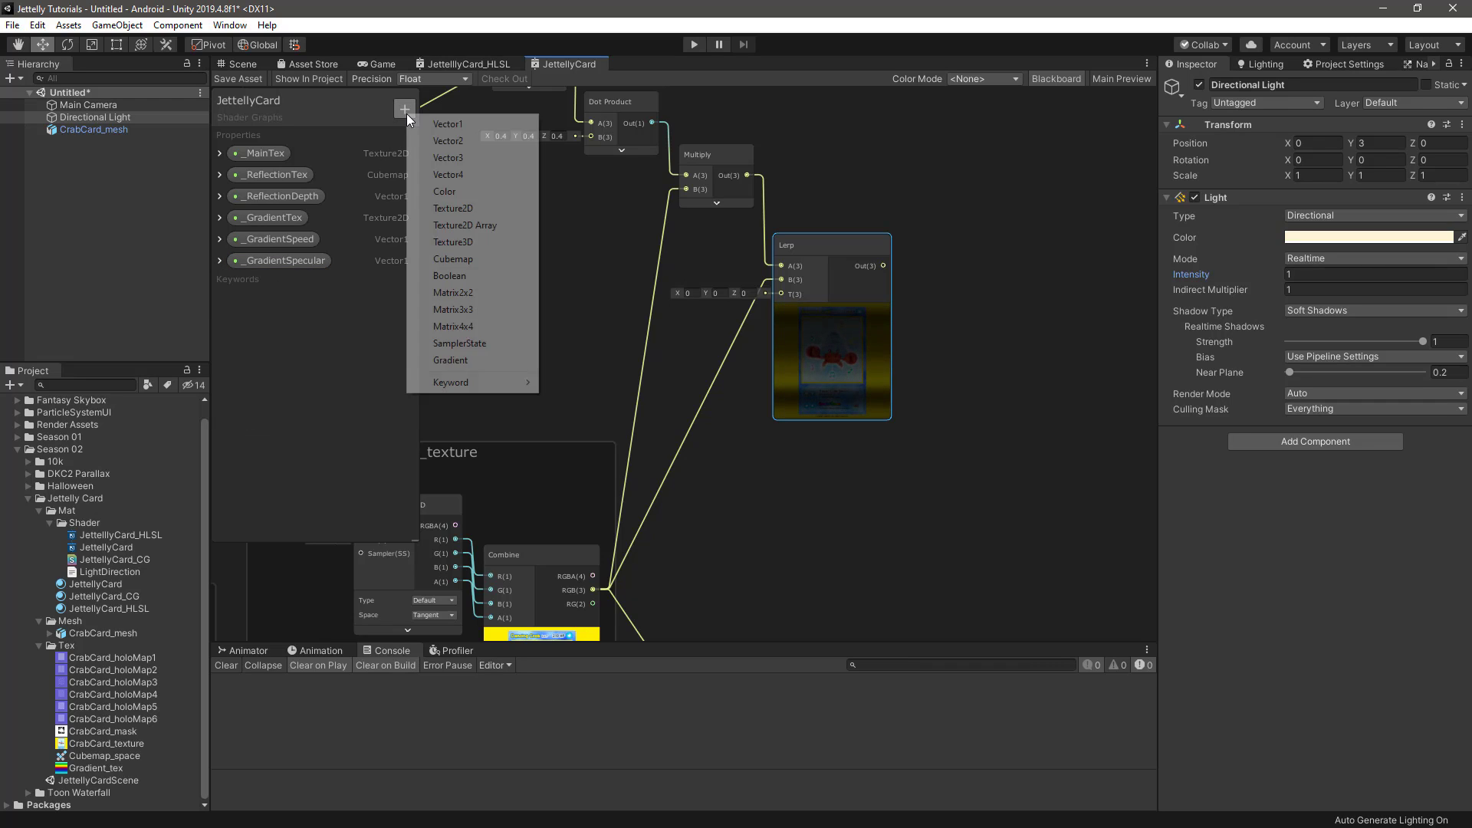
left_click(482, 209)
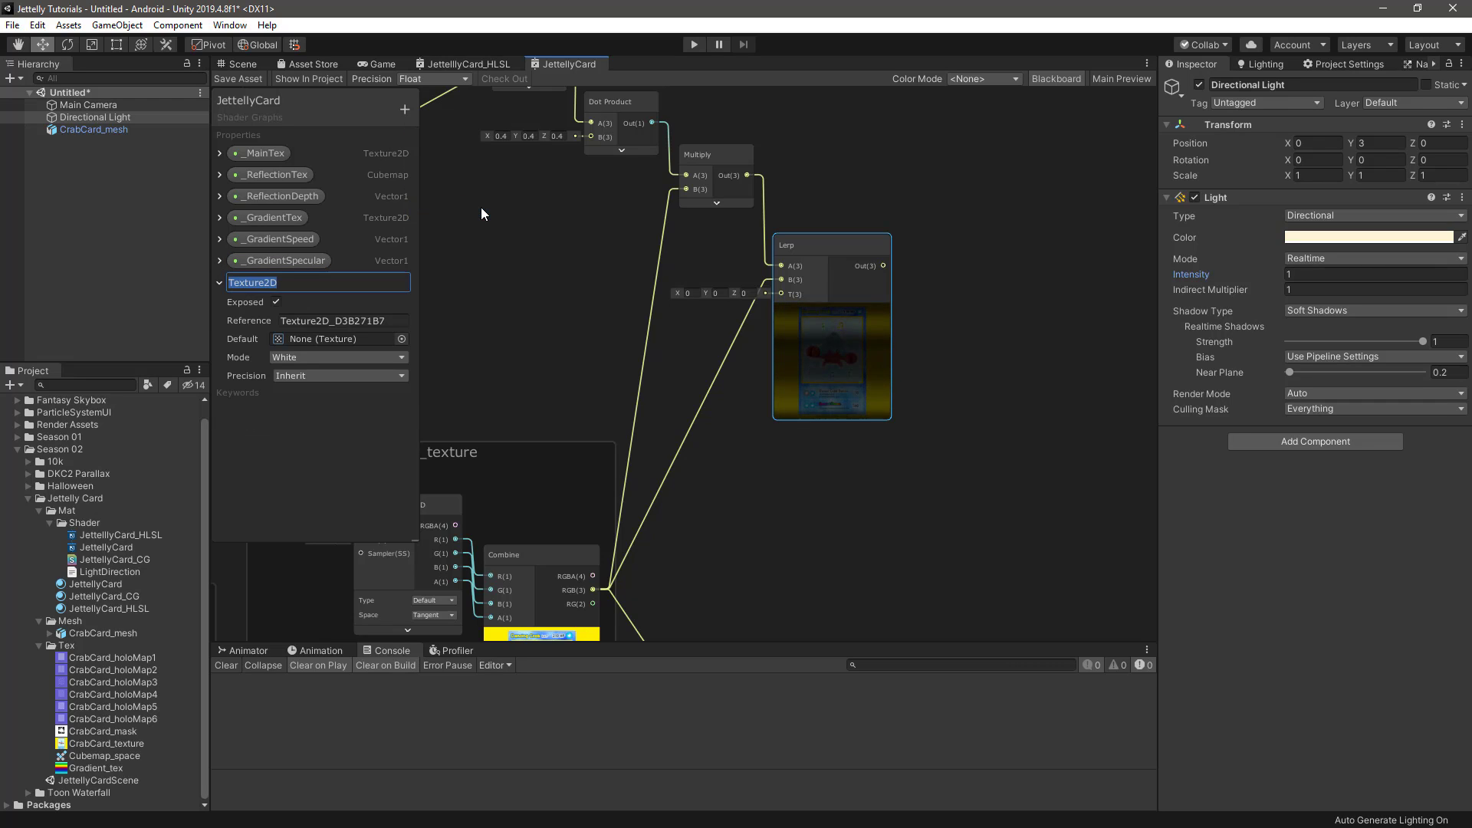
type("_MaskTex")
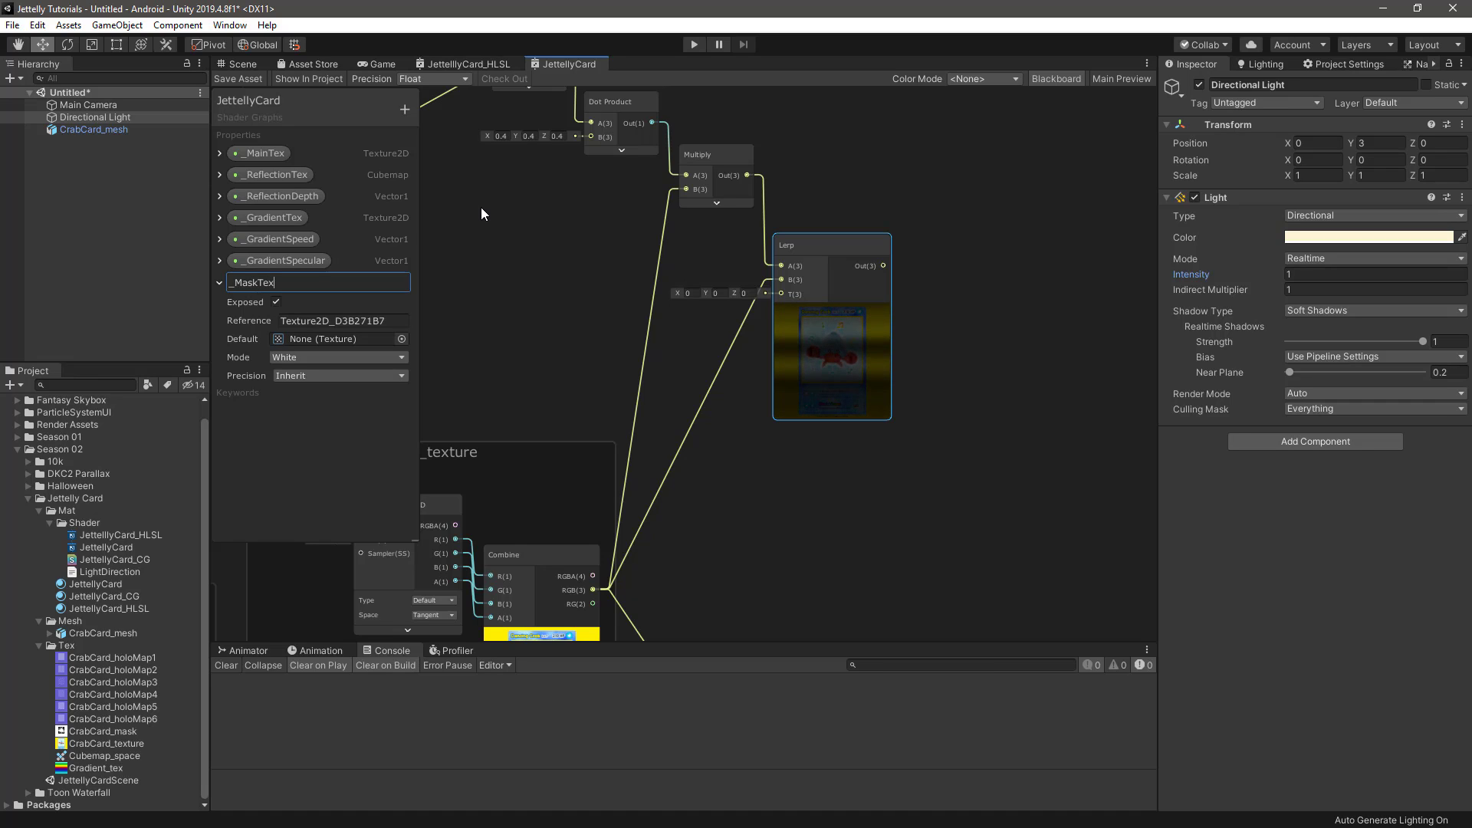
key("Return")
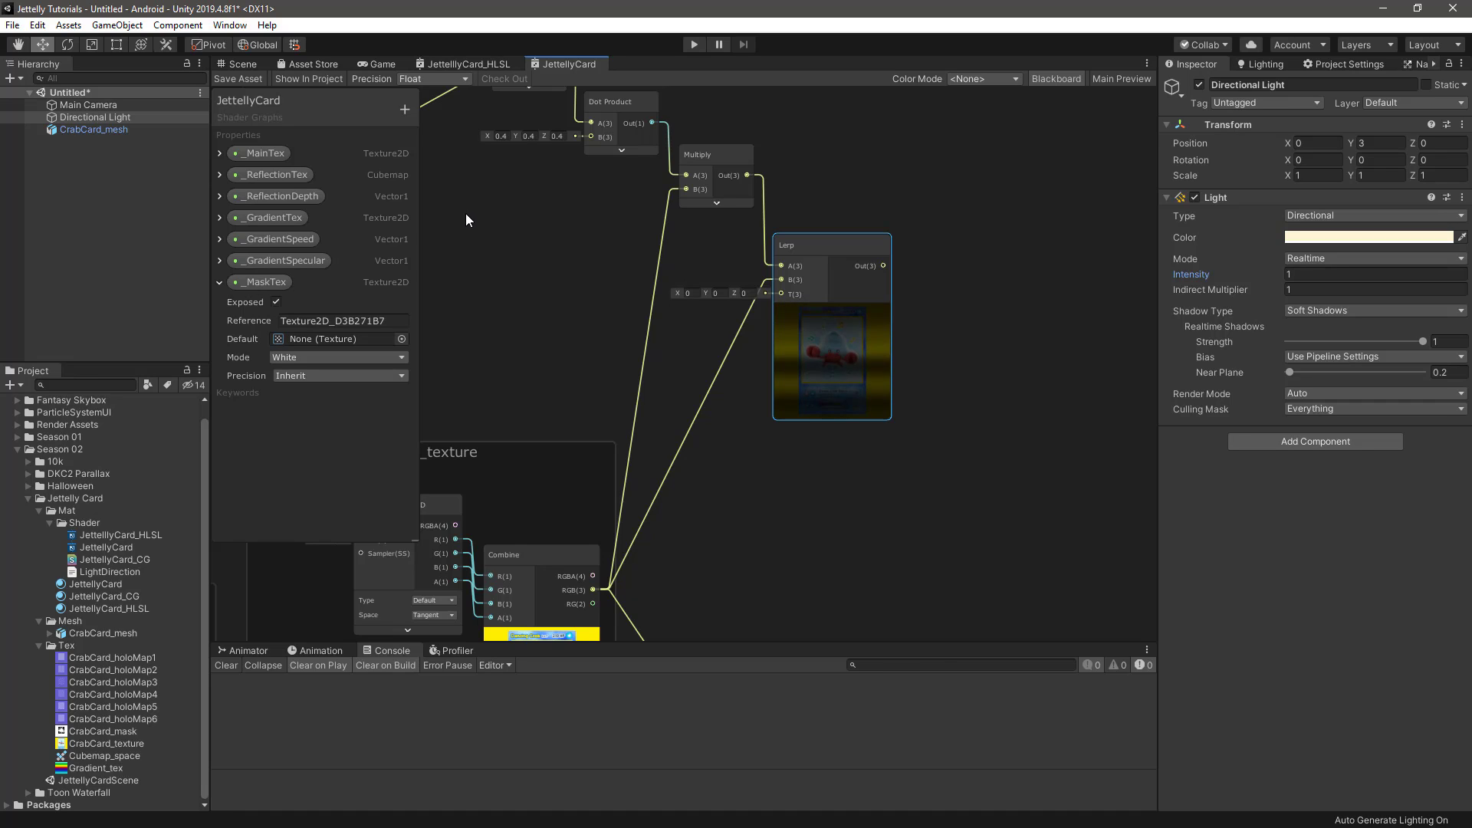
left_click_drag(80, 730, 311, 335)
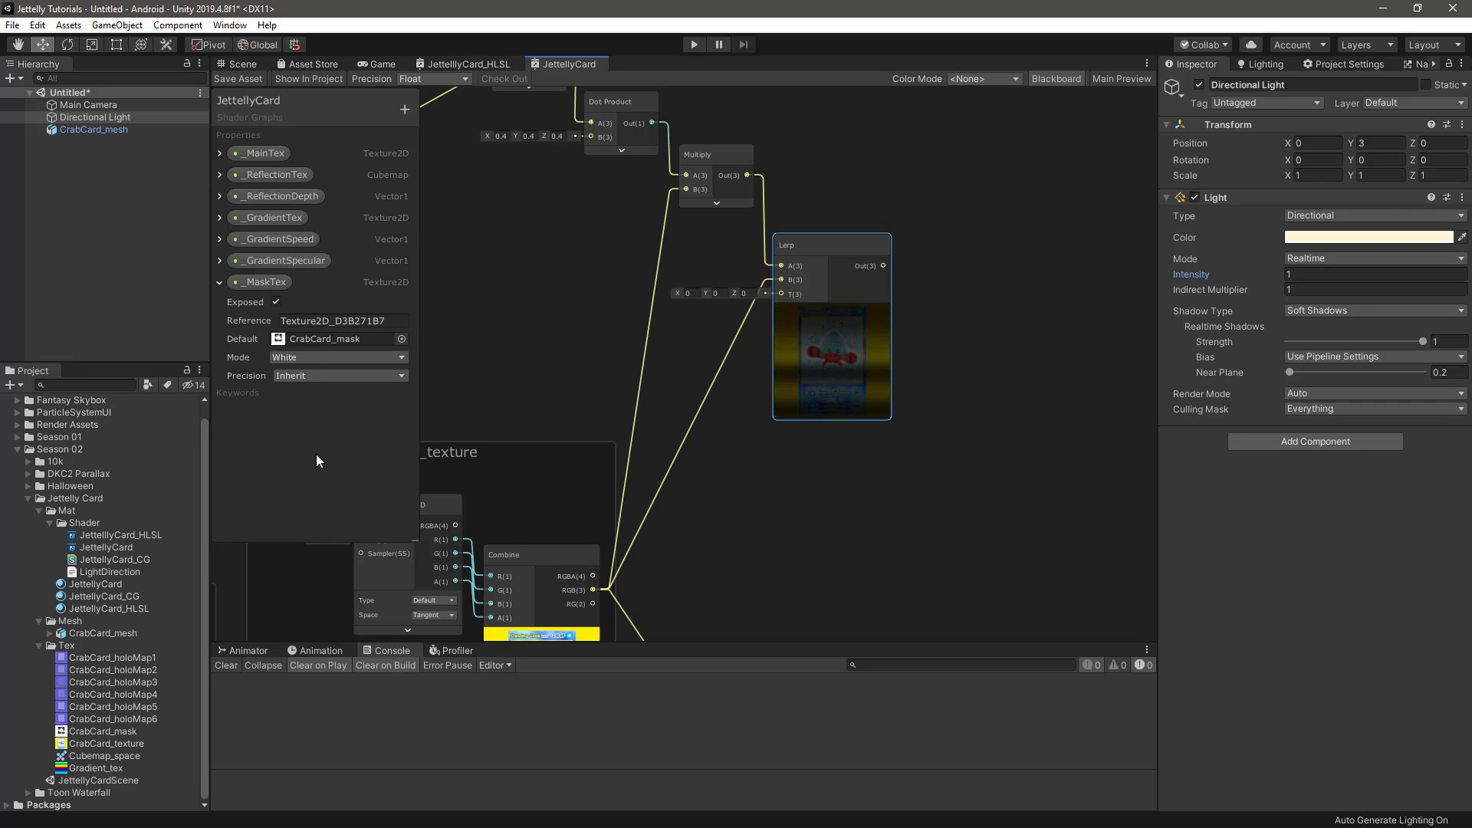
Add a Vector1 property named _MaksOpacity to the Blackboard and collapse the _MaskTex property's settings
left_click(403, 114)
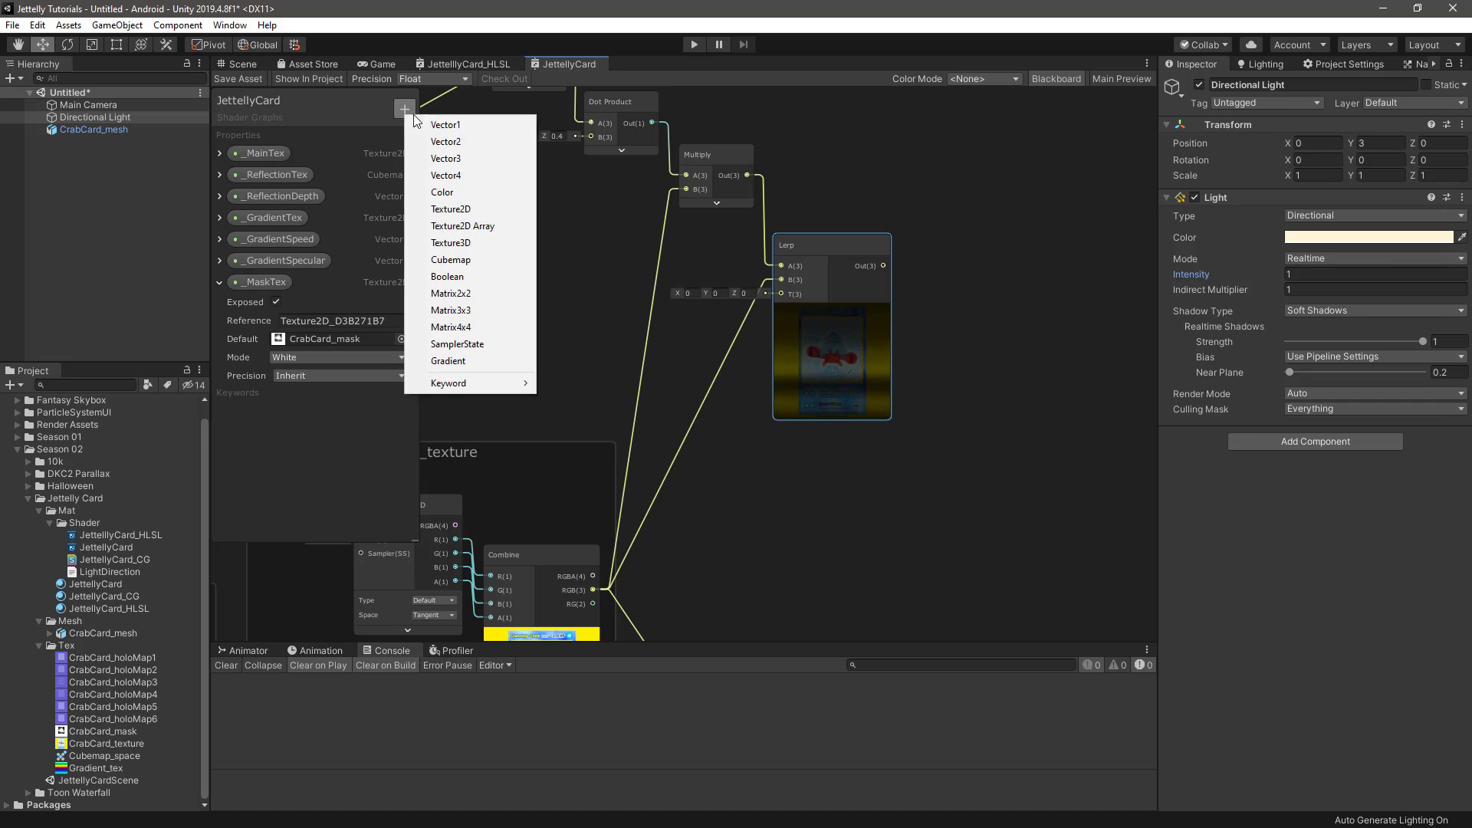
left_click(457, 127)
type("_")
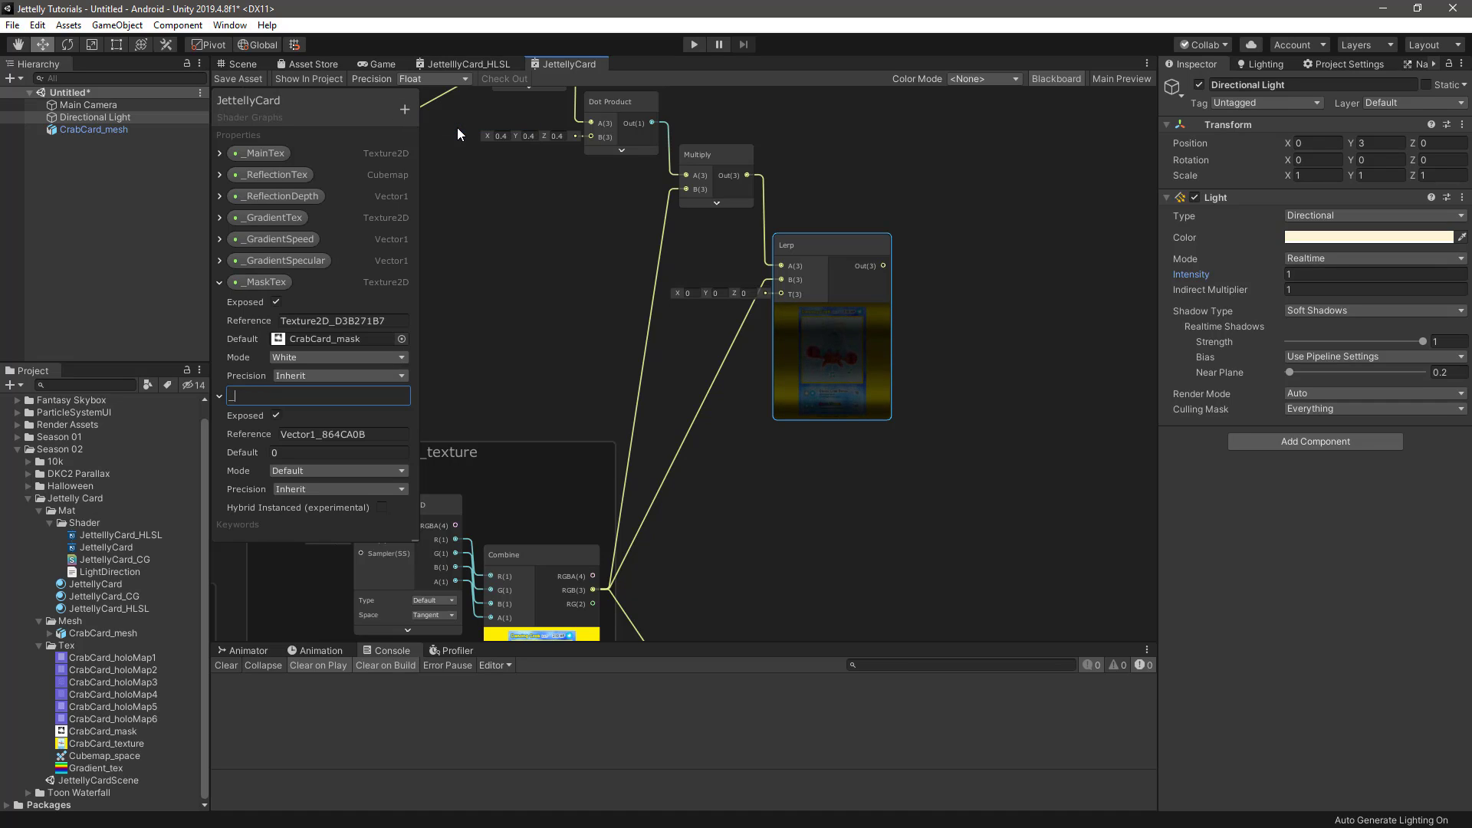
type("MaksOpacity")
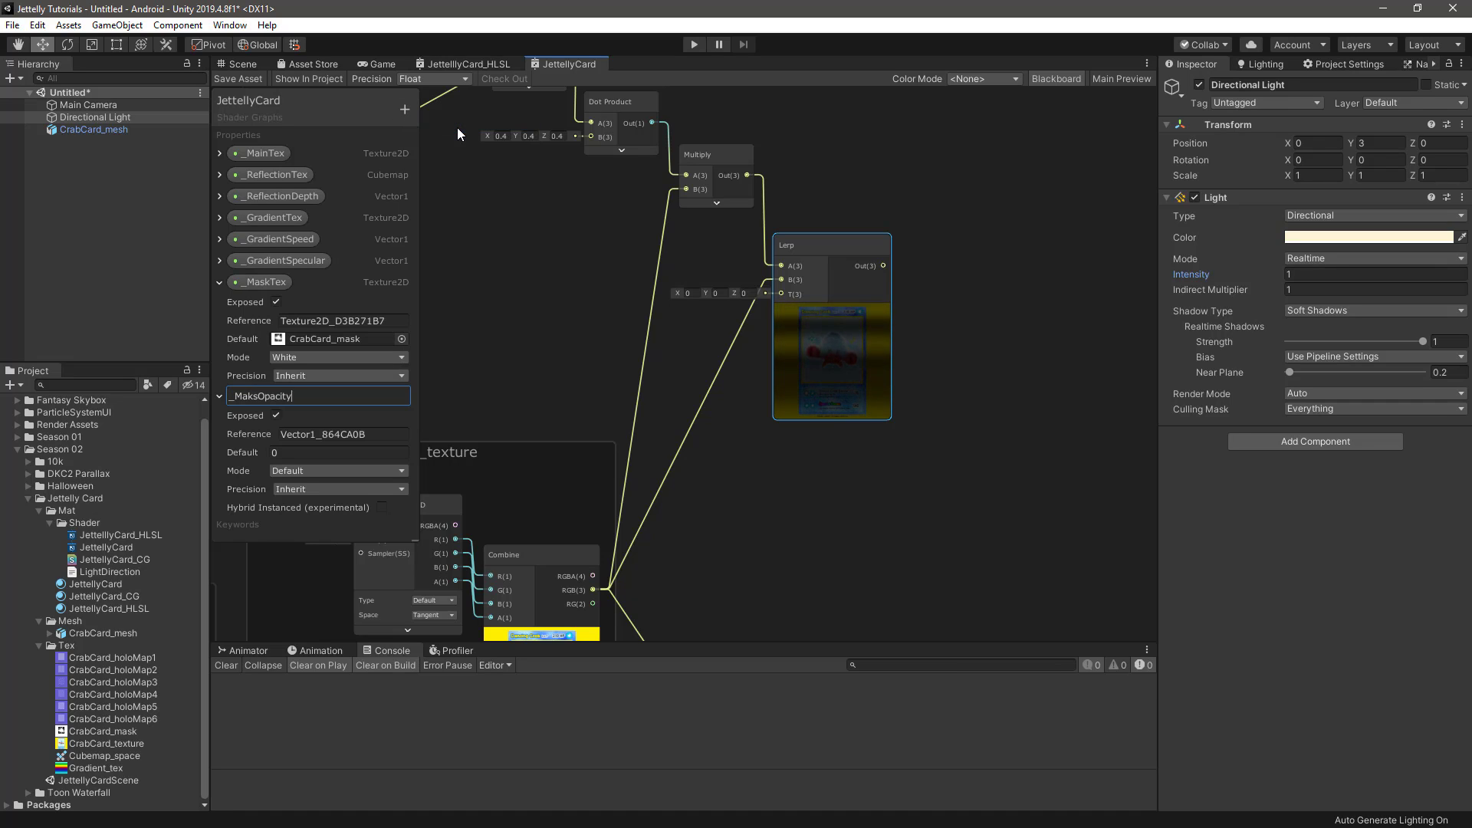
key("Return")
left_click(220, 282)
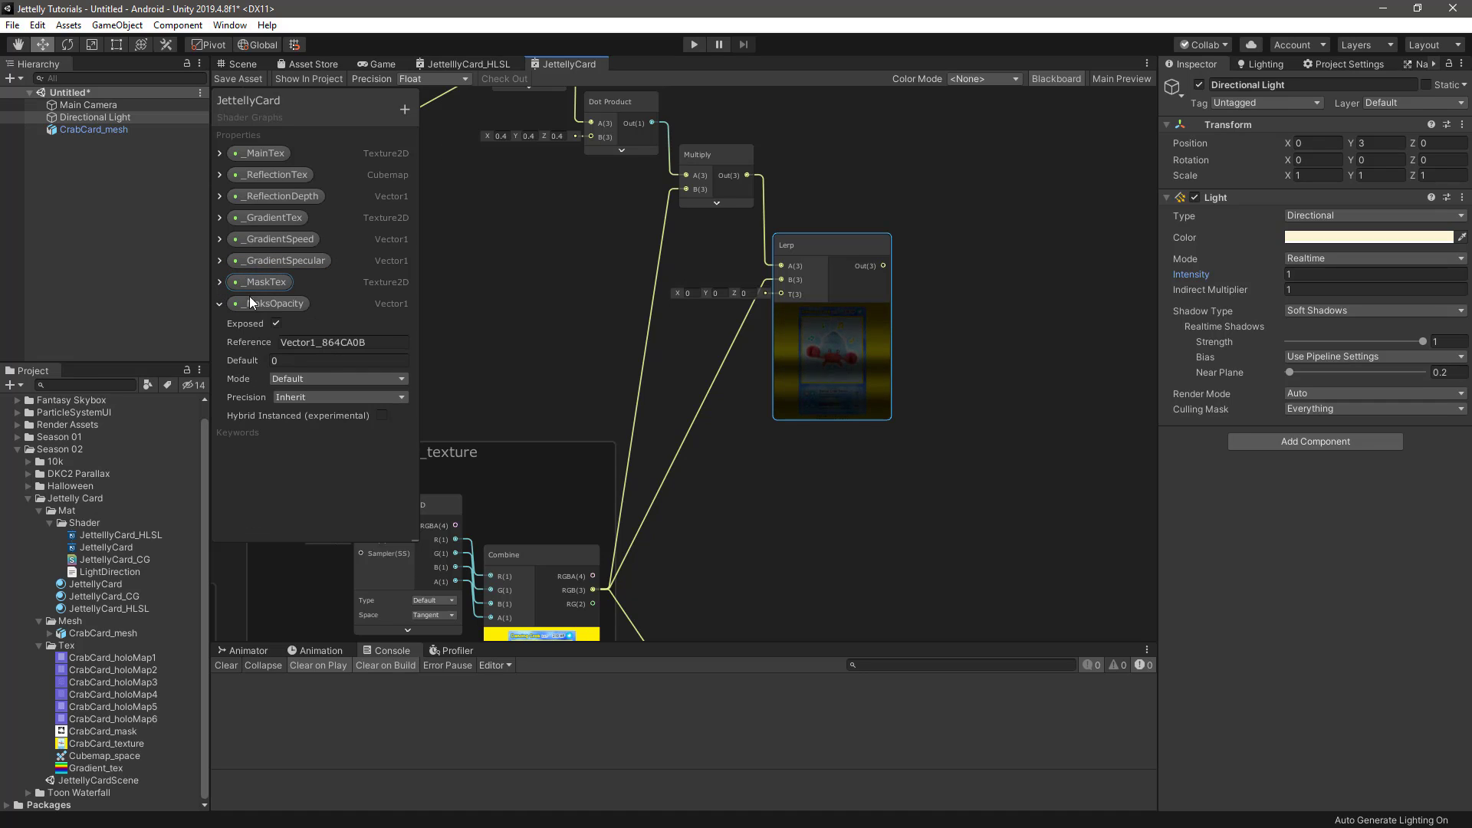
Set the _MaksOpacity property to Slider mode with a default value of 1
left_click(307, 379)
left_click(317, 414)
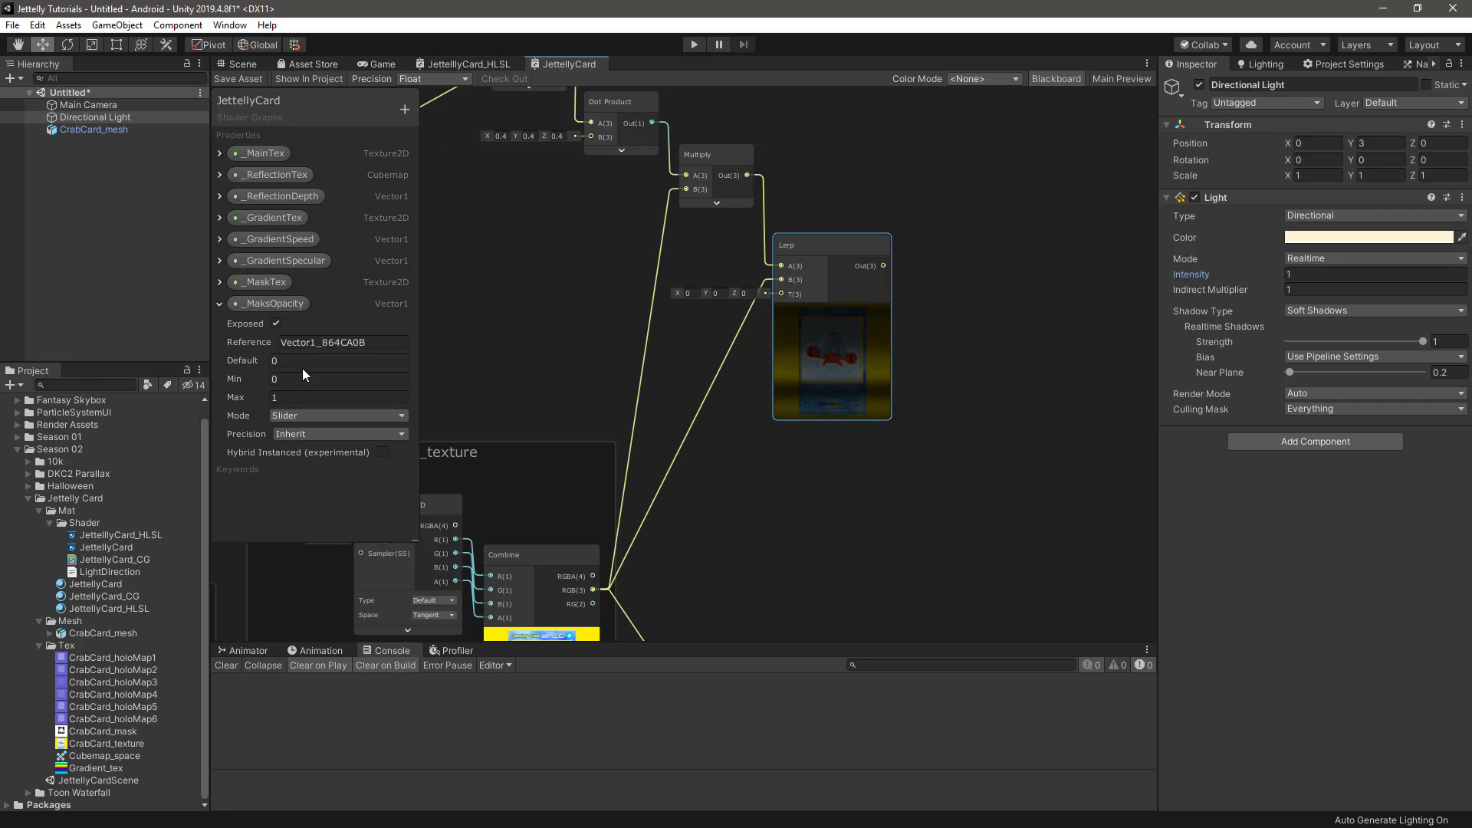
left_click(298, 361)
type("1")
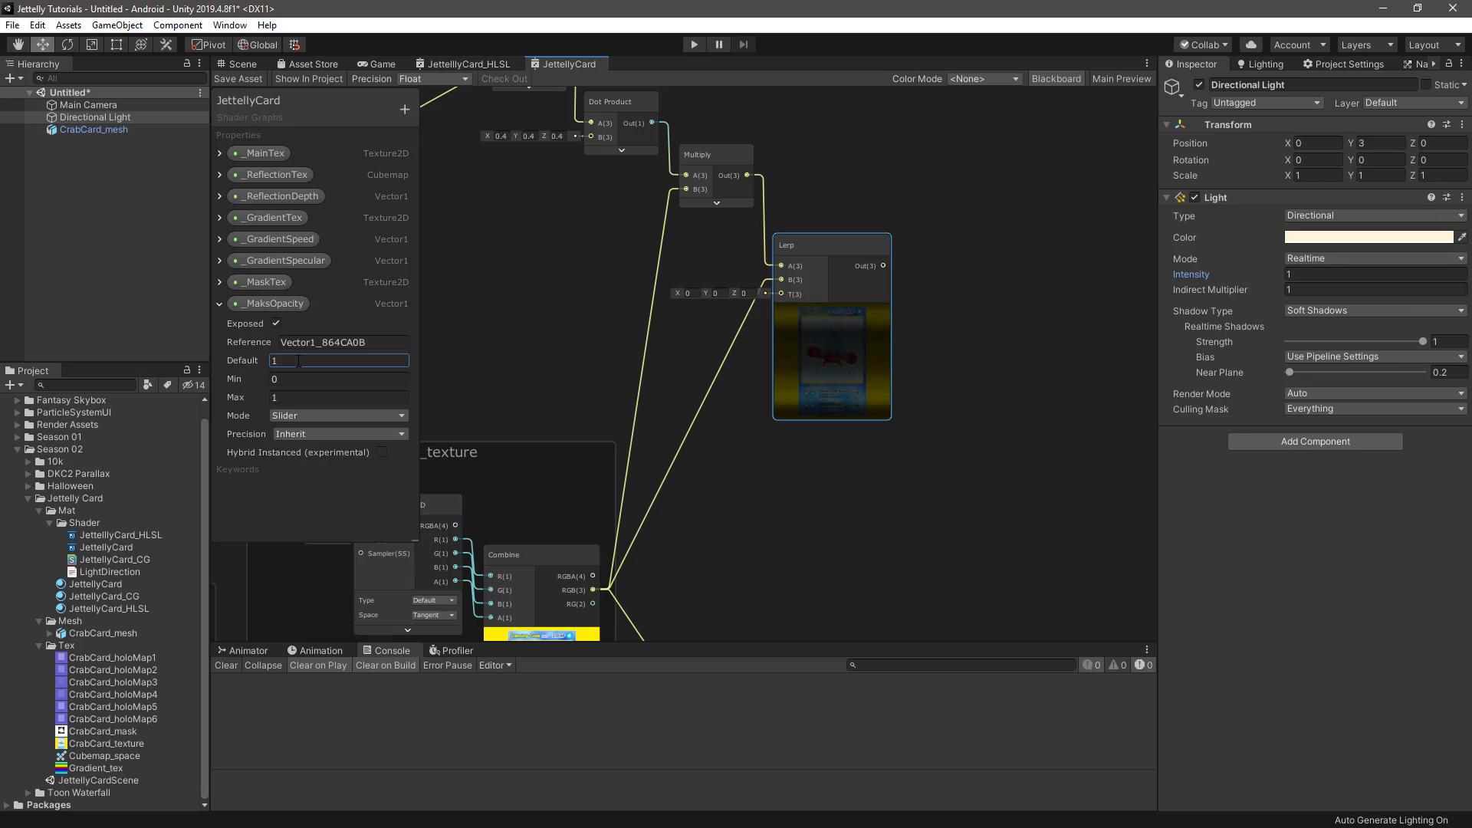
left_click(451, 365)
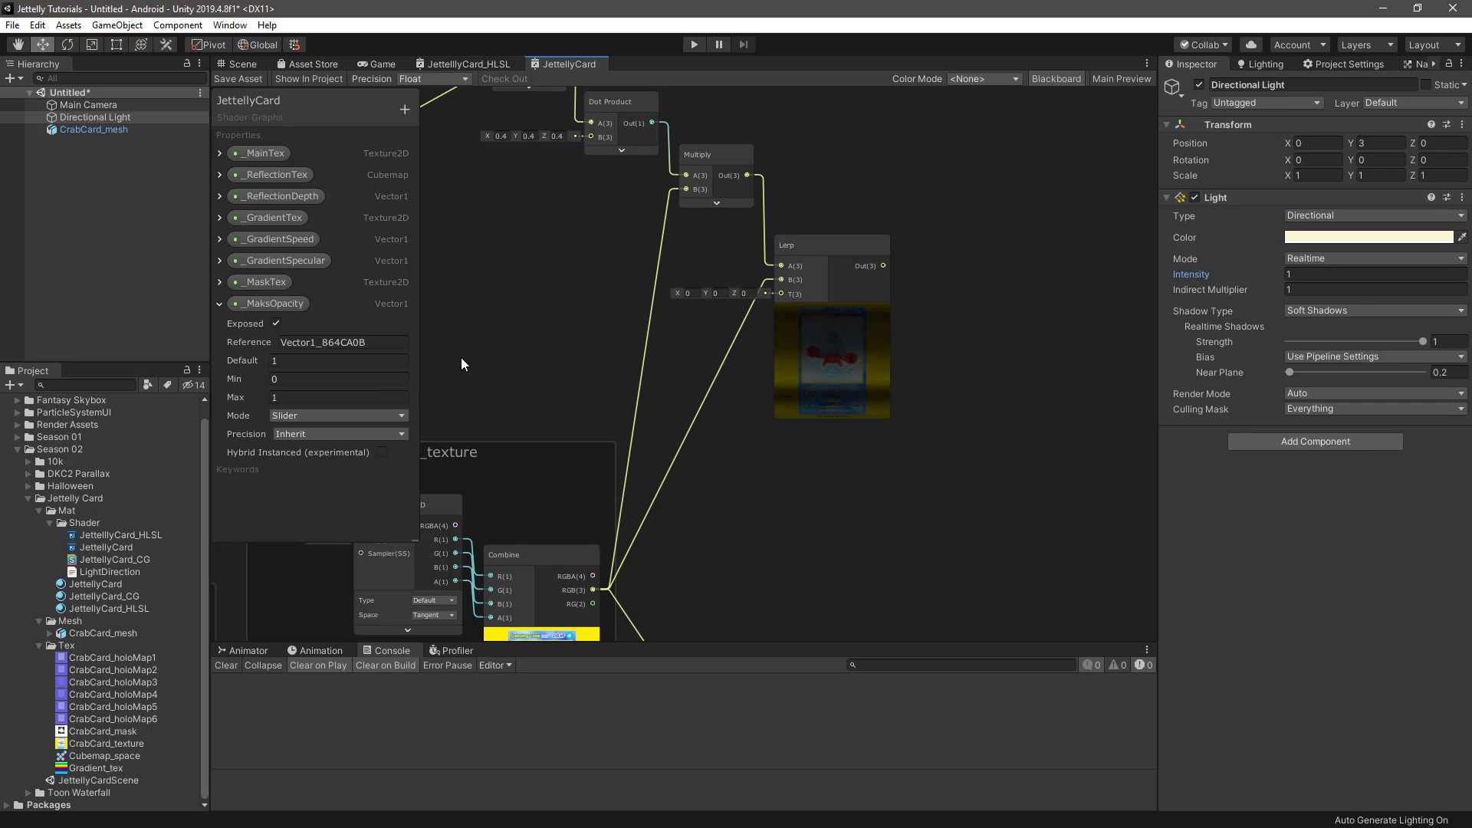
left_click(219, 303)
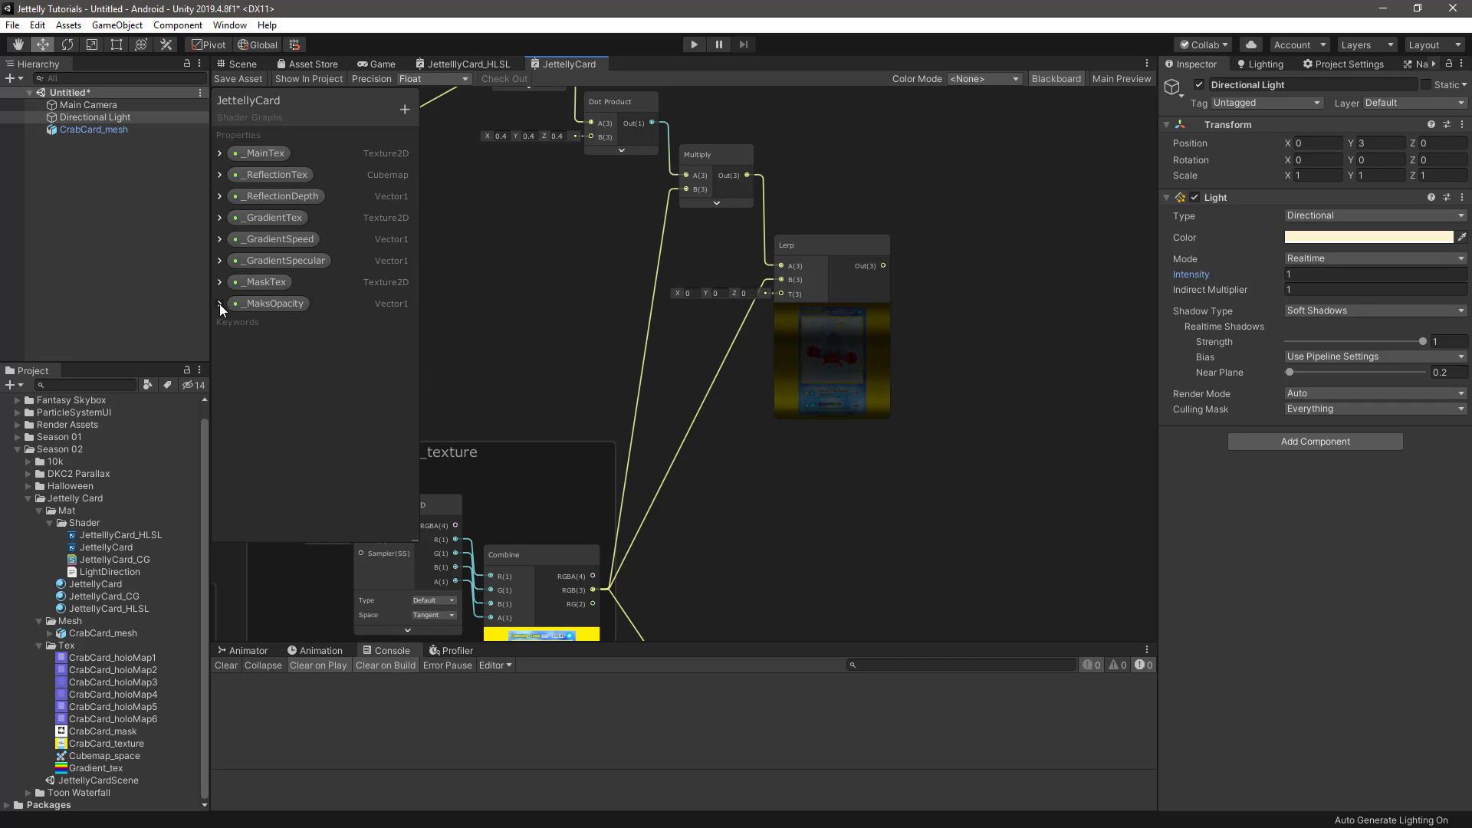
Place the _MaksOpacity and _MaskTex properties in the graph below the Lerp node, and hide the Blackboard
left_click_drag(237, 304, 759, 516)
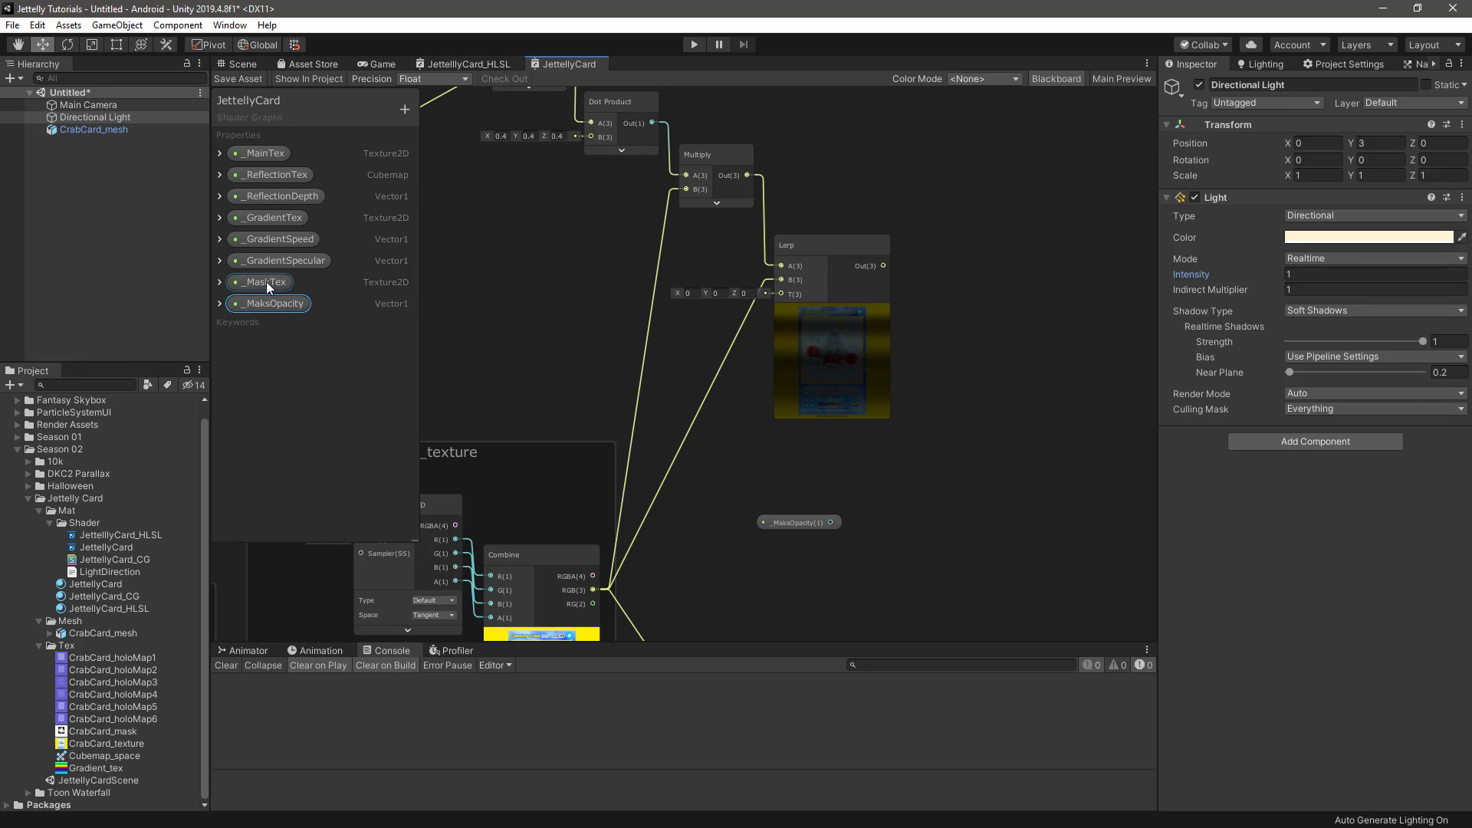
left_click_drag(265, 282, 784, 484)
left_click(1056, 79)
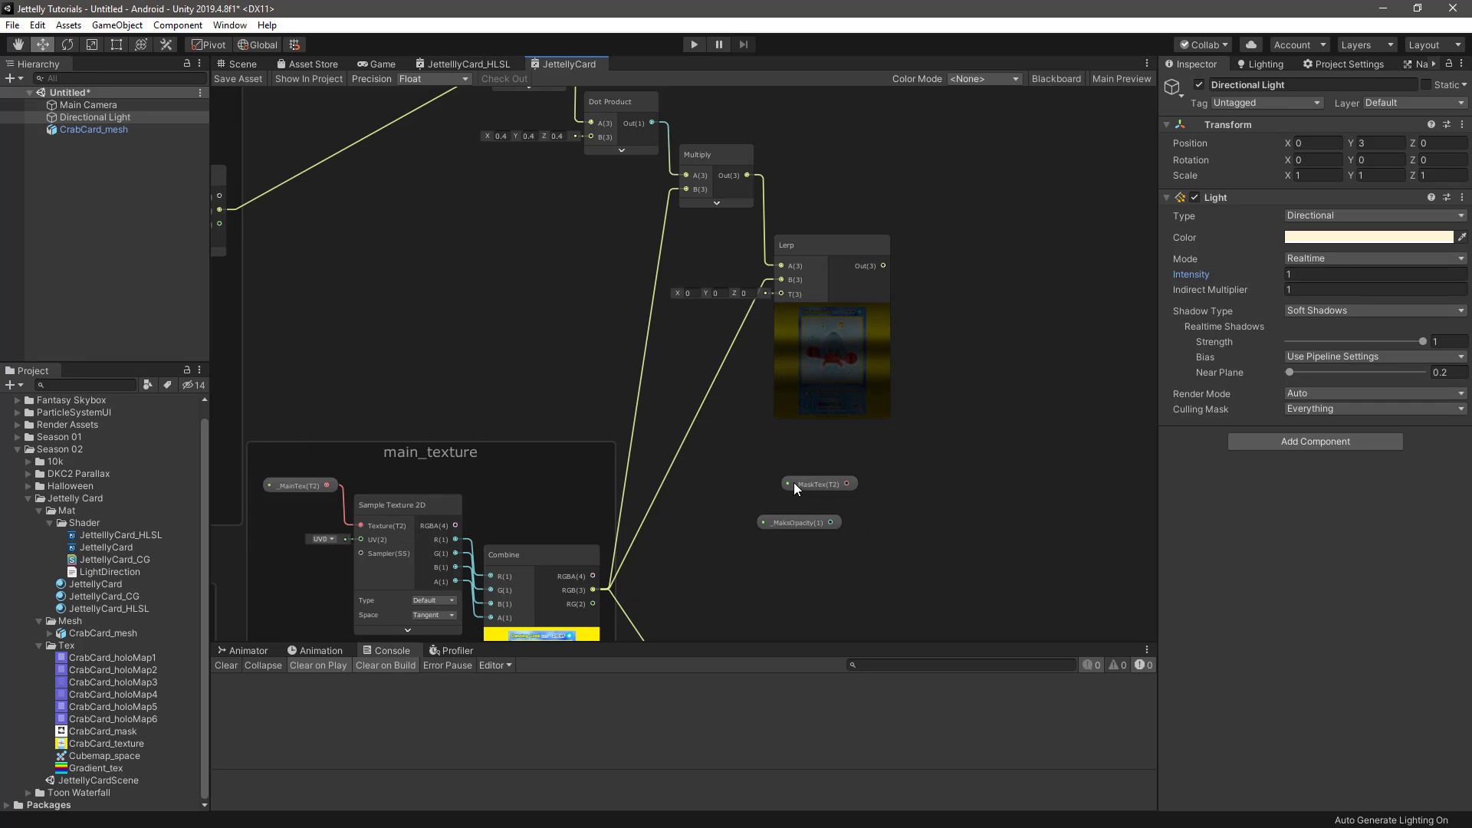
Feed _MaskTex into a new Sample Texture 2D node with its preview collapsed, and arrange it above _MaksOpacity
scroll(794, 482, "up", 3)
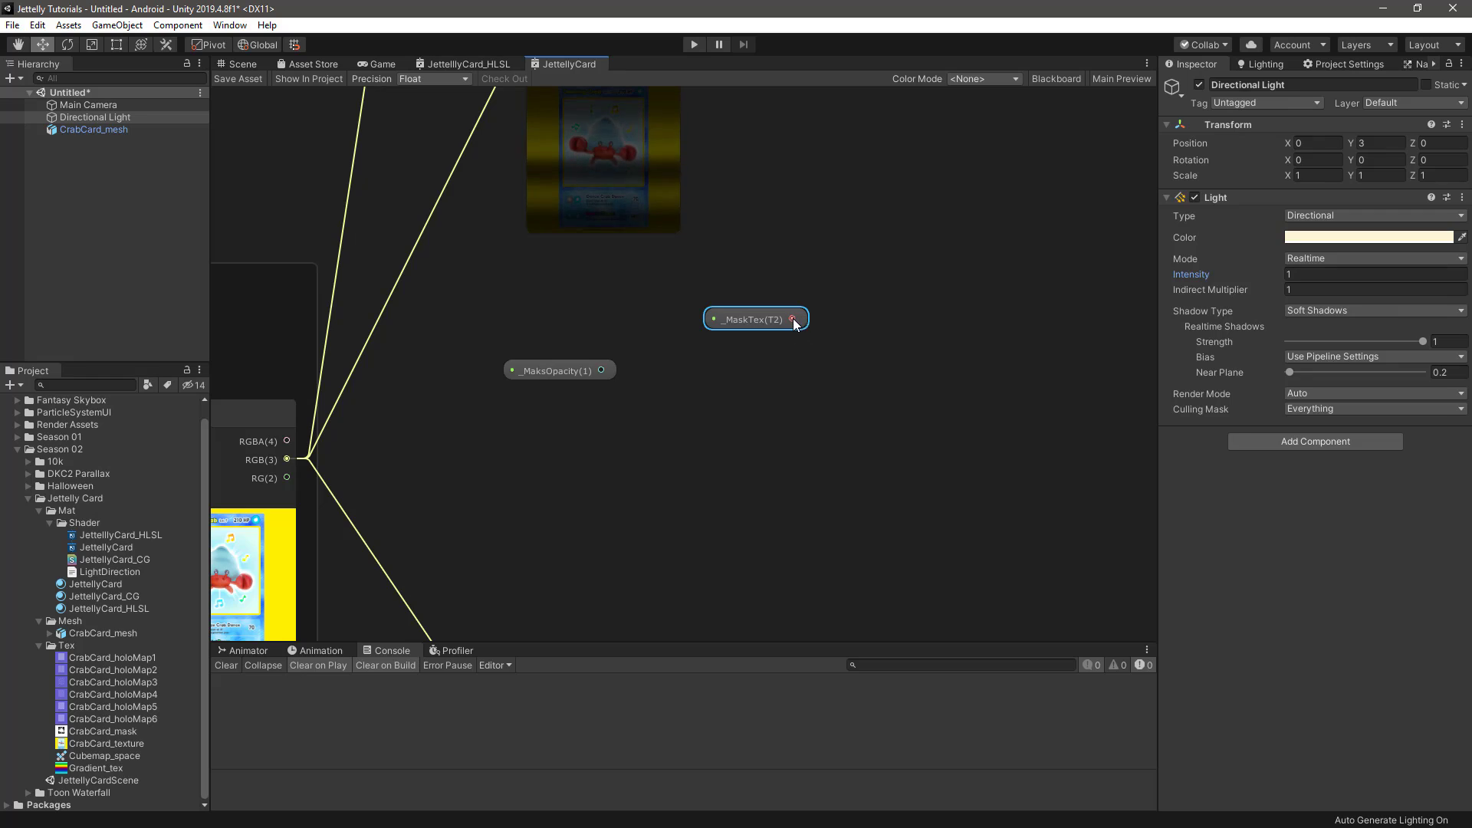
left_click_drag(792, 319, 820, 379)
type("sample")
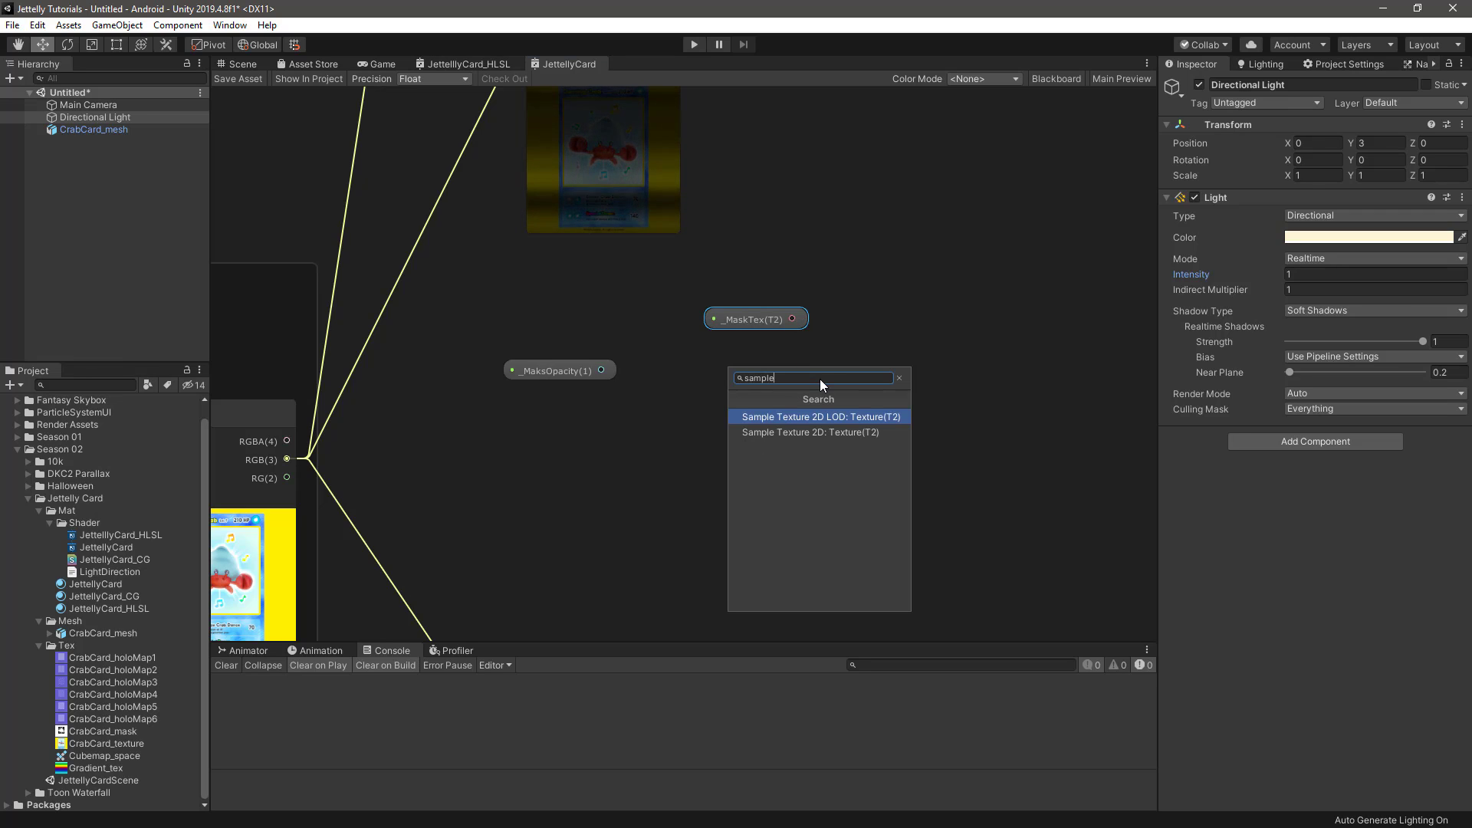
key("Down")
key("Return")
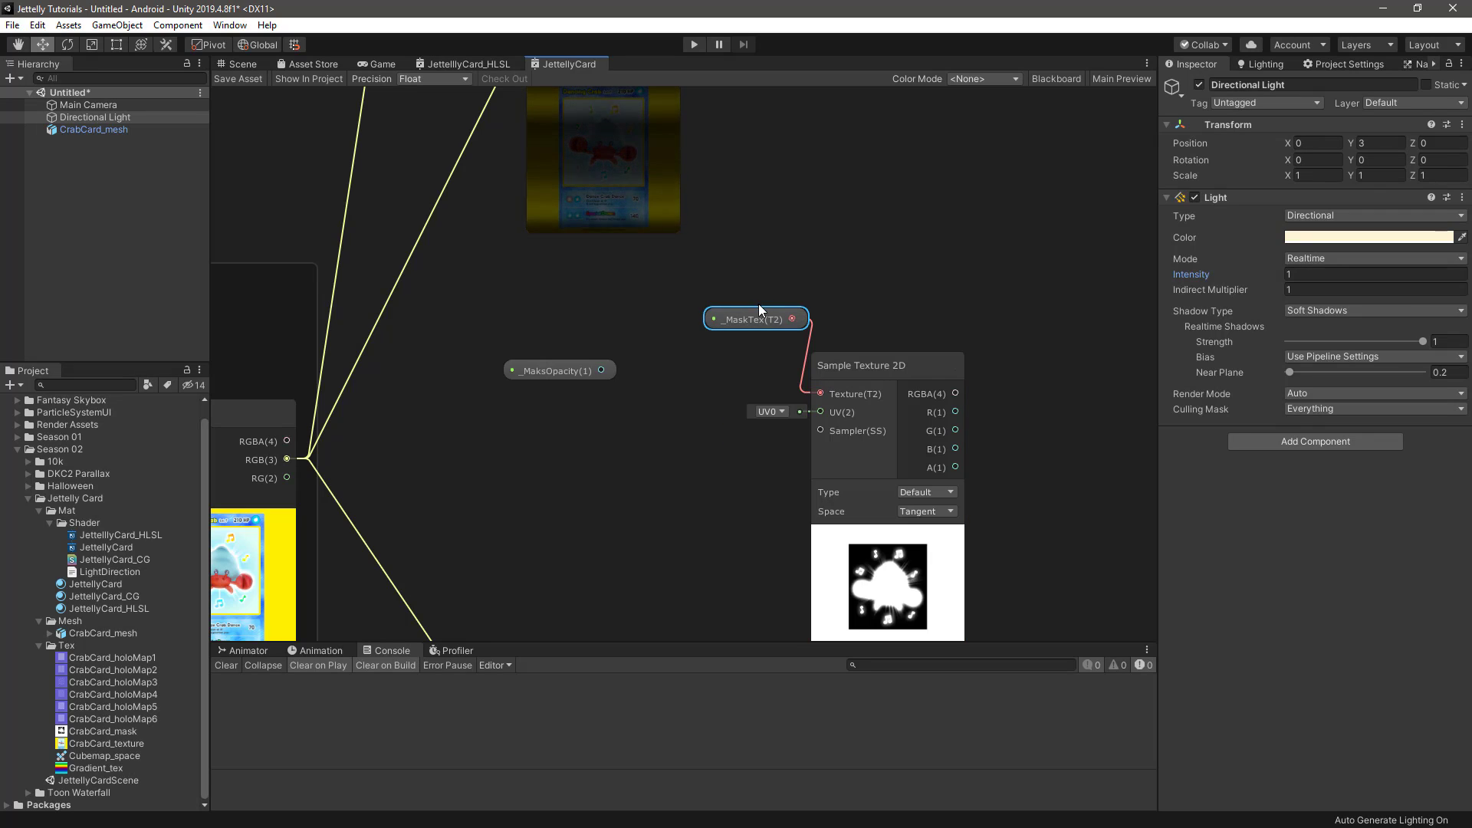
mouse_move(761, 324)
left_mouse_down()
mouse_move(733, 349)
mouse_move(747, 342)
left_mouse_up()
middle_click_drag(882, 316, 653, 138)
left_click_drag(303, 188, 652, 404)
left_click(658, 345)
Add a Multiply node beside the mask's Sample Texture 2D, connecting its R output to A and _MaksOpacity to B
left_click(787, 375)
key("space")
type("multiply")
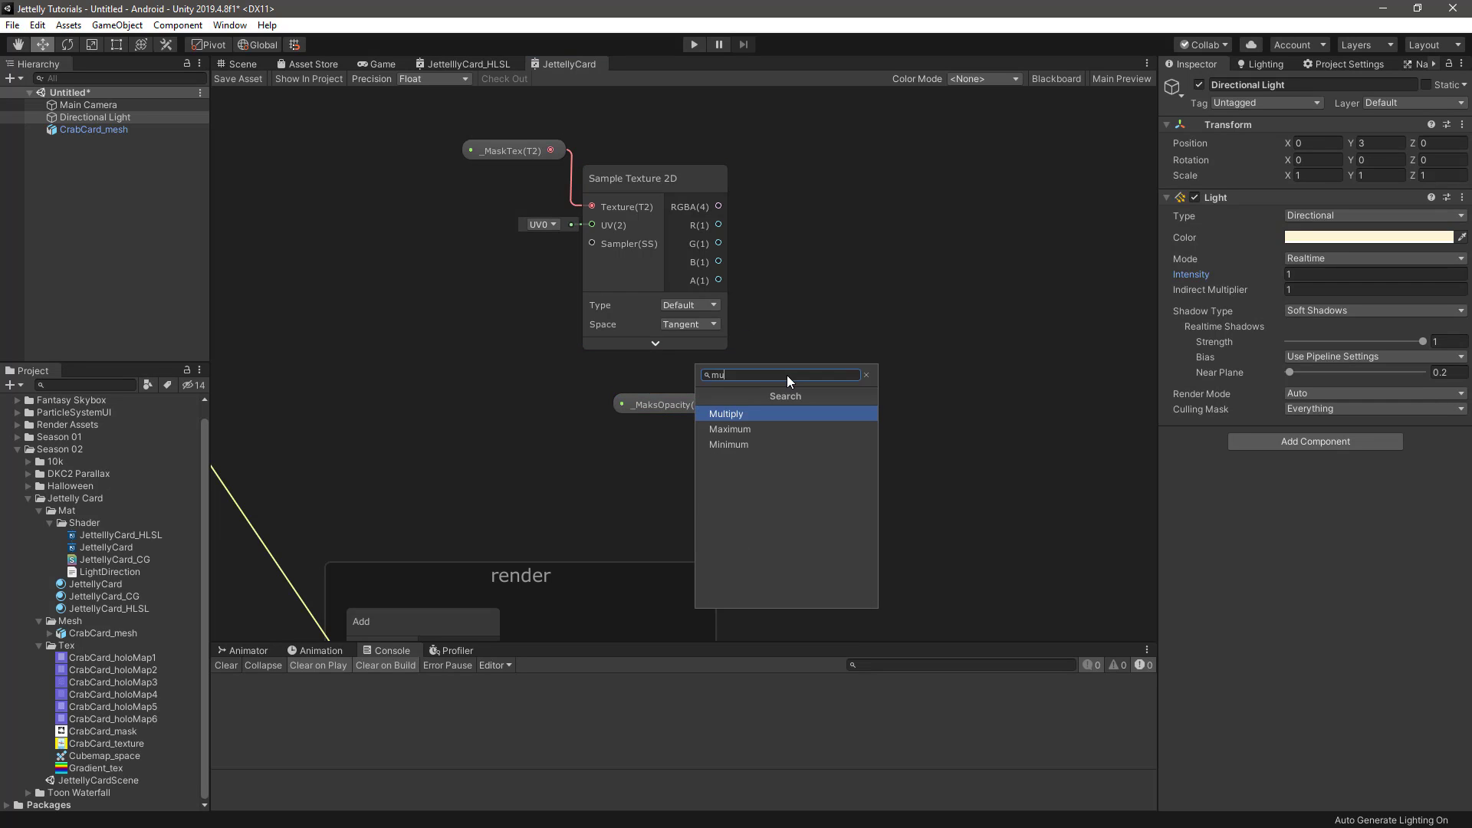
key("Return")
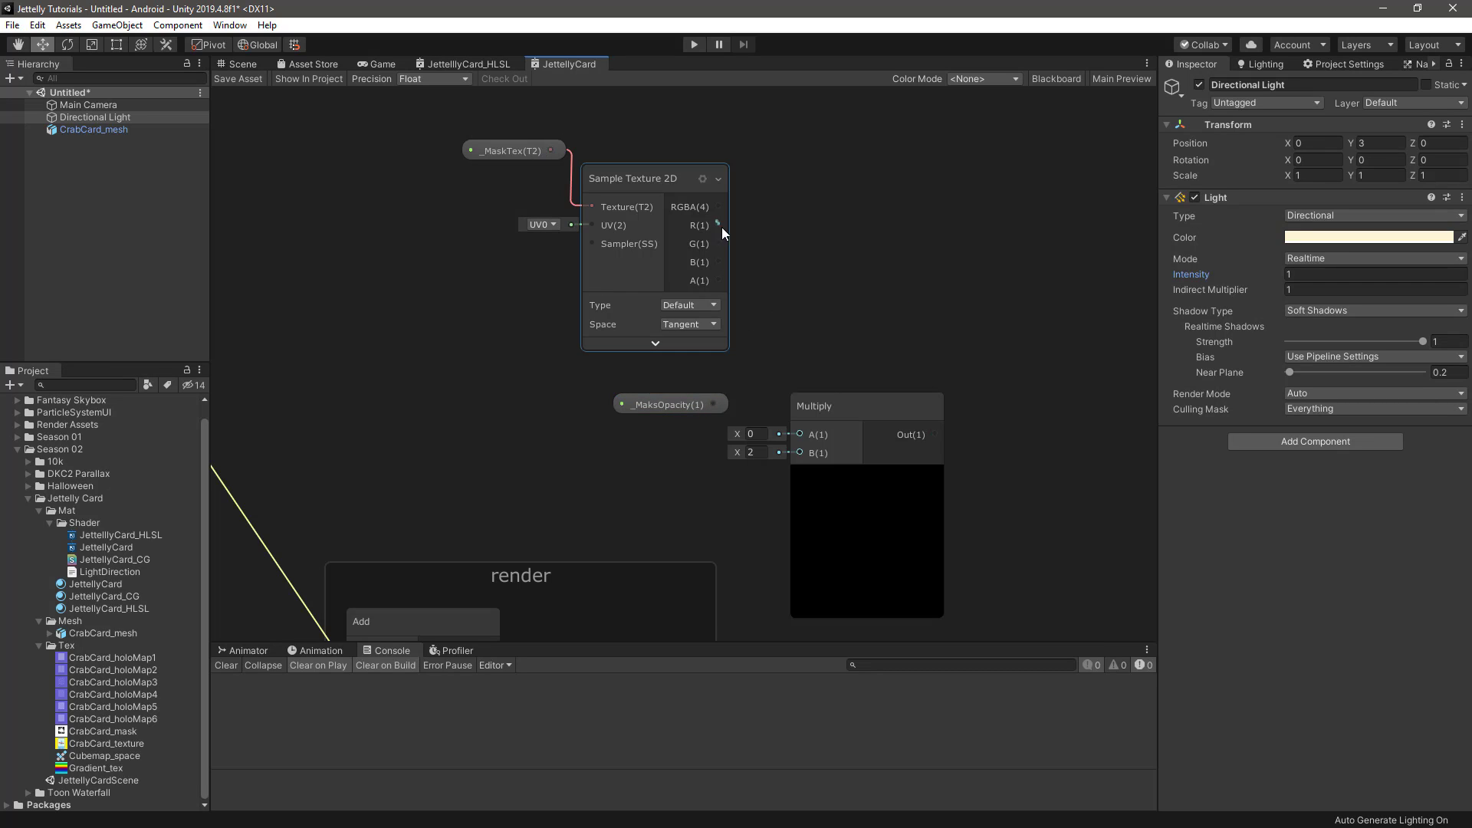
left_click_drag(720, 225, 797, 434)
left_click_drag(713, 404, 807, 277)
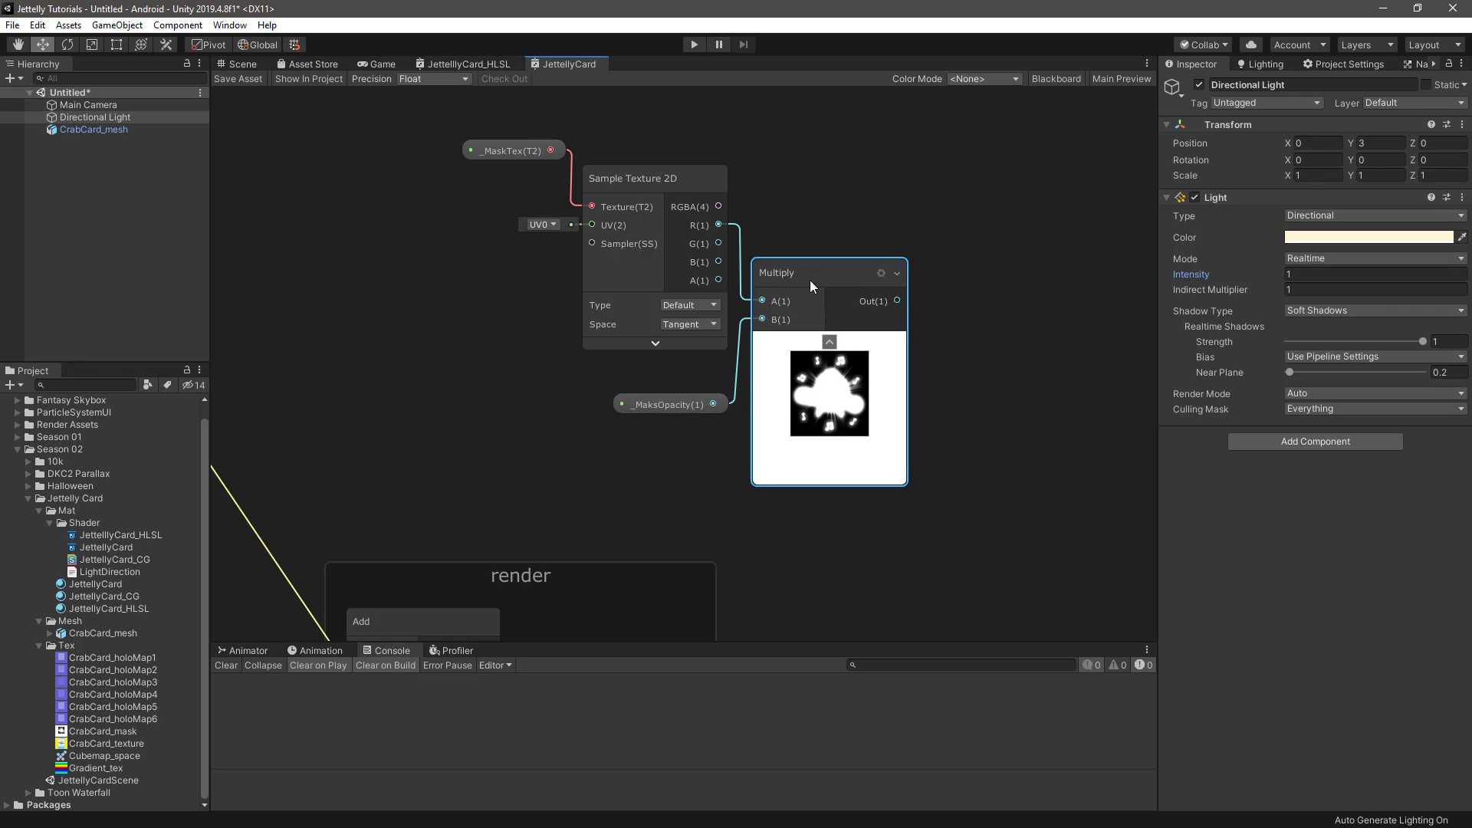
Group _MaskTex, its Sample Texture 2D, _MaksOpacity and their Multiply node under the title mask_texture
left_click_drag(553, 119, 830, 459)
right_click(815, 275)
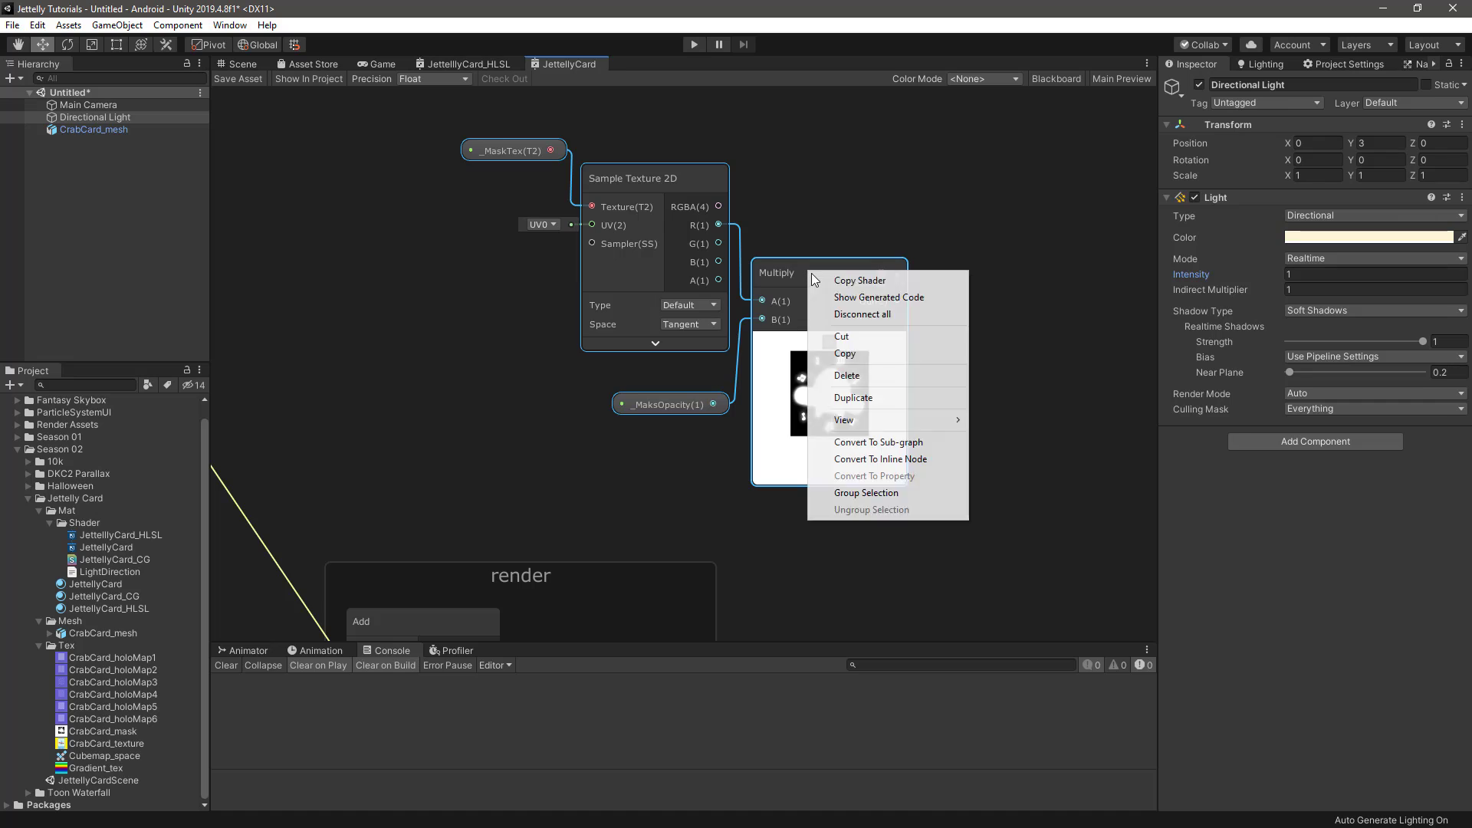
left_click(881, 493)
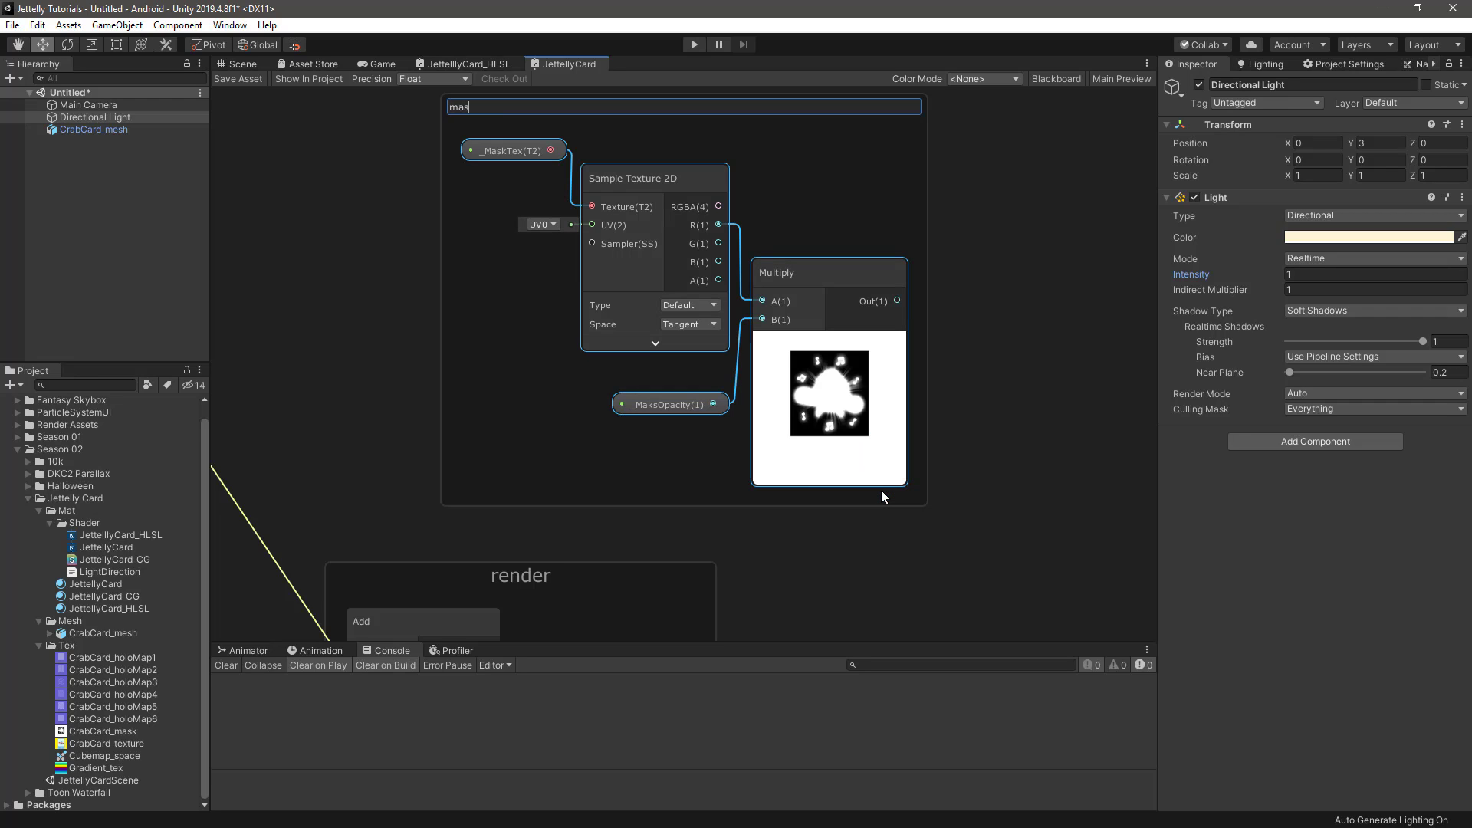
type("mask_texture")
key("Return")
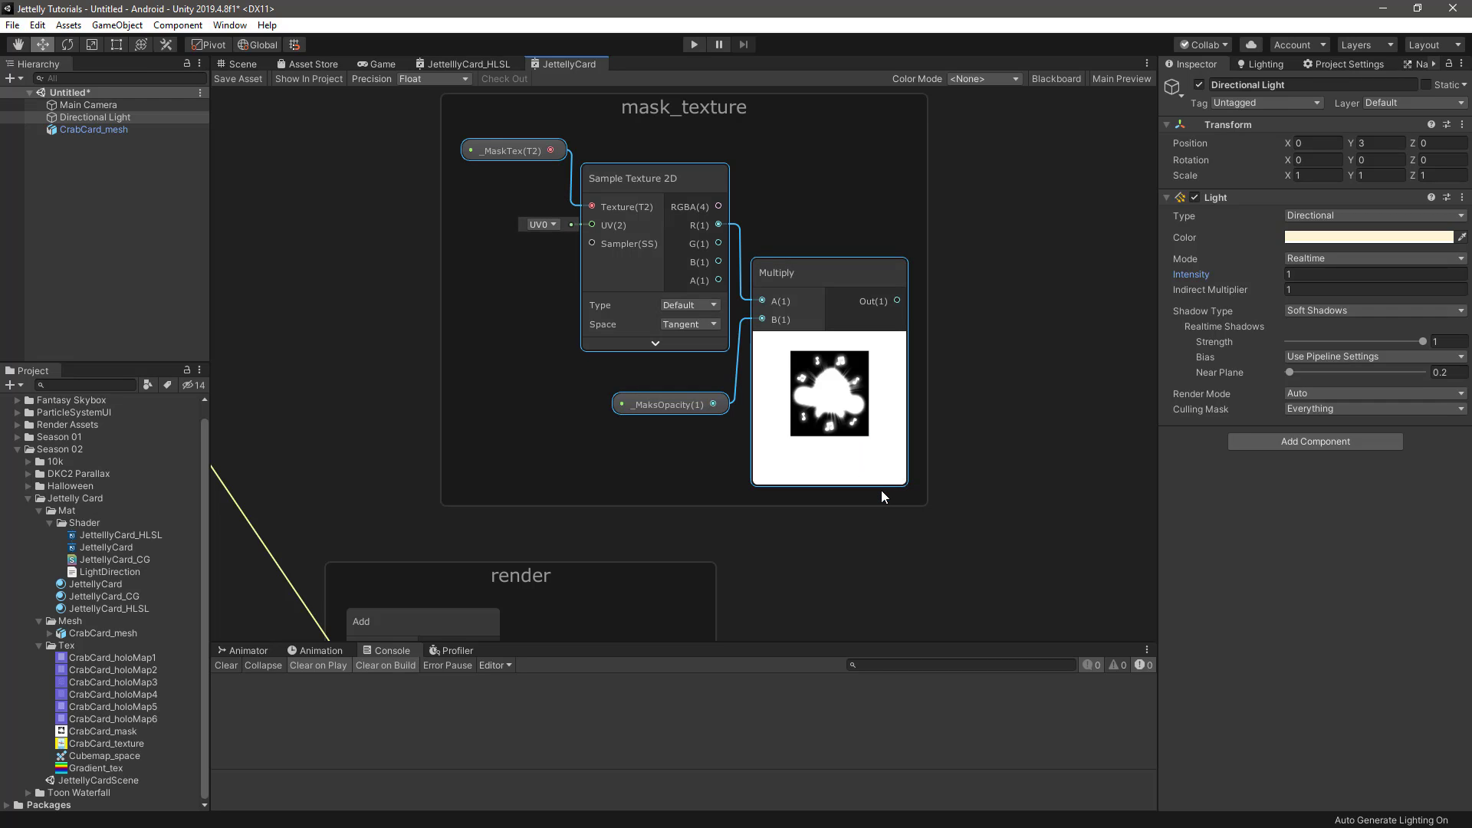
Position the mask_texture group below the Lerp node and connect its Multiply output to the Lerp's T input
scroll(789, 287, "down", 2)
middle_click_drag(789, 287, 769, 356)
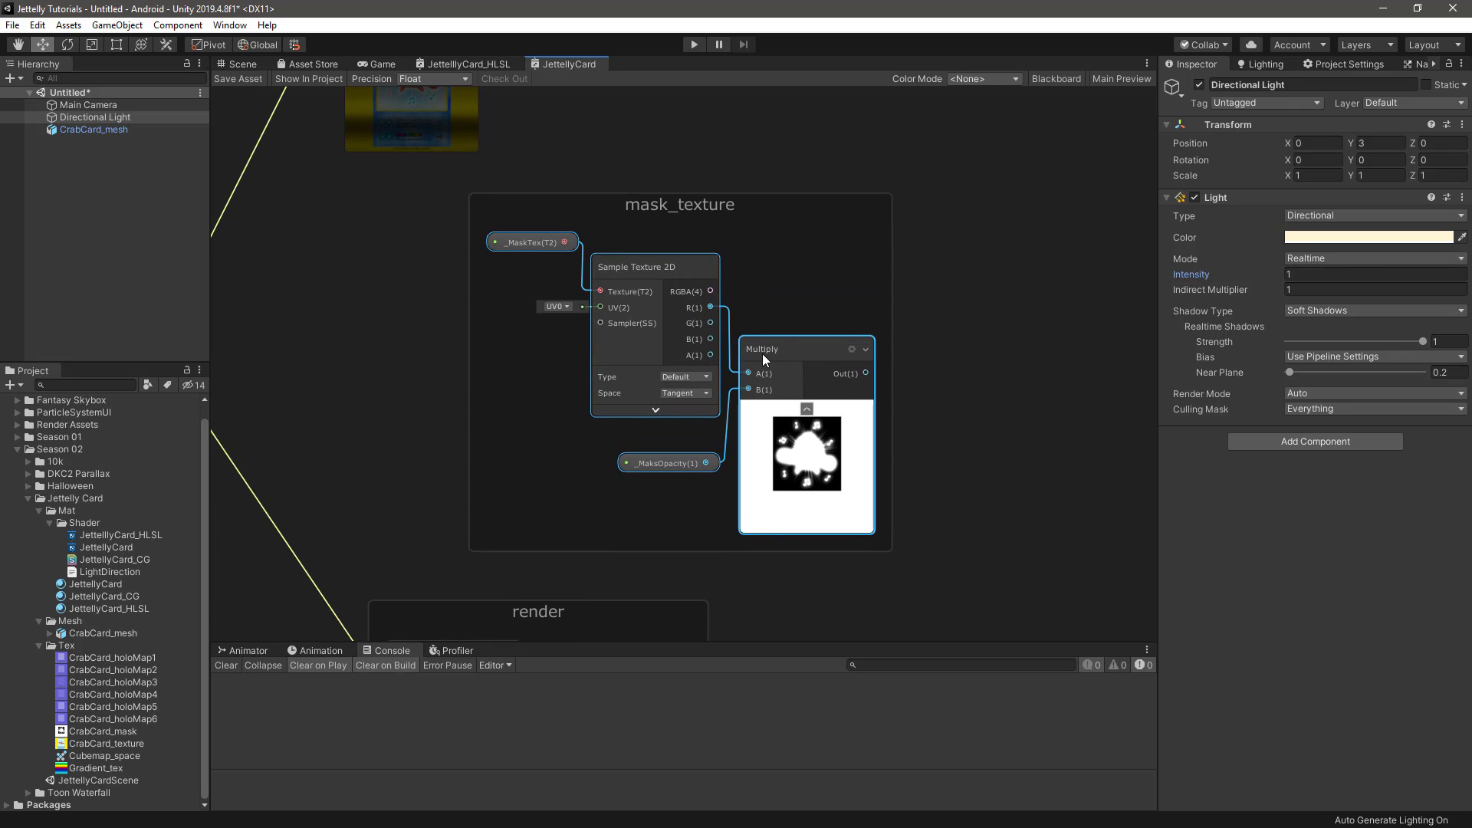
left_click(762, 353)
scroll(762, 353, "down", 3)
middle_click_drag(674, 273, 784, 522)
left_click_drag(450, 92, 743, 363)
left_click_drag(739, 308, 1046, 262)
middle_click_drag(957, 406, 846, 273)
left_click_drag(826, 342, 773, 349)
left_click_drag(885, 462, 911, 170)
middle_click_drag(946, 321, 859, 490)
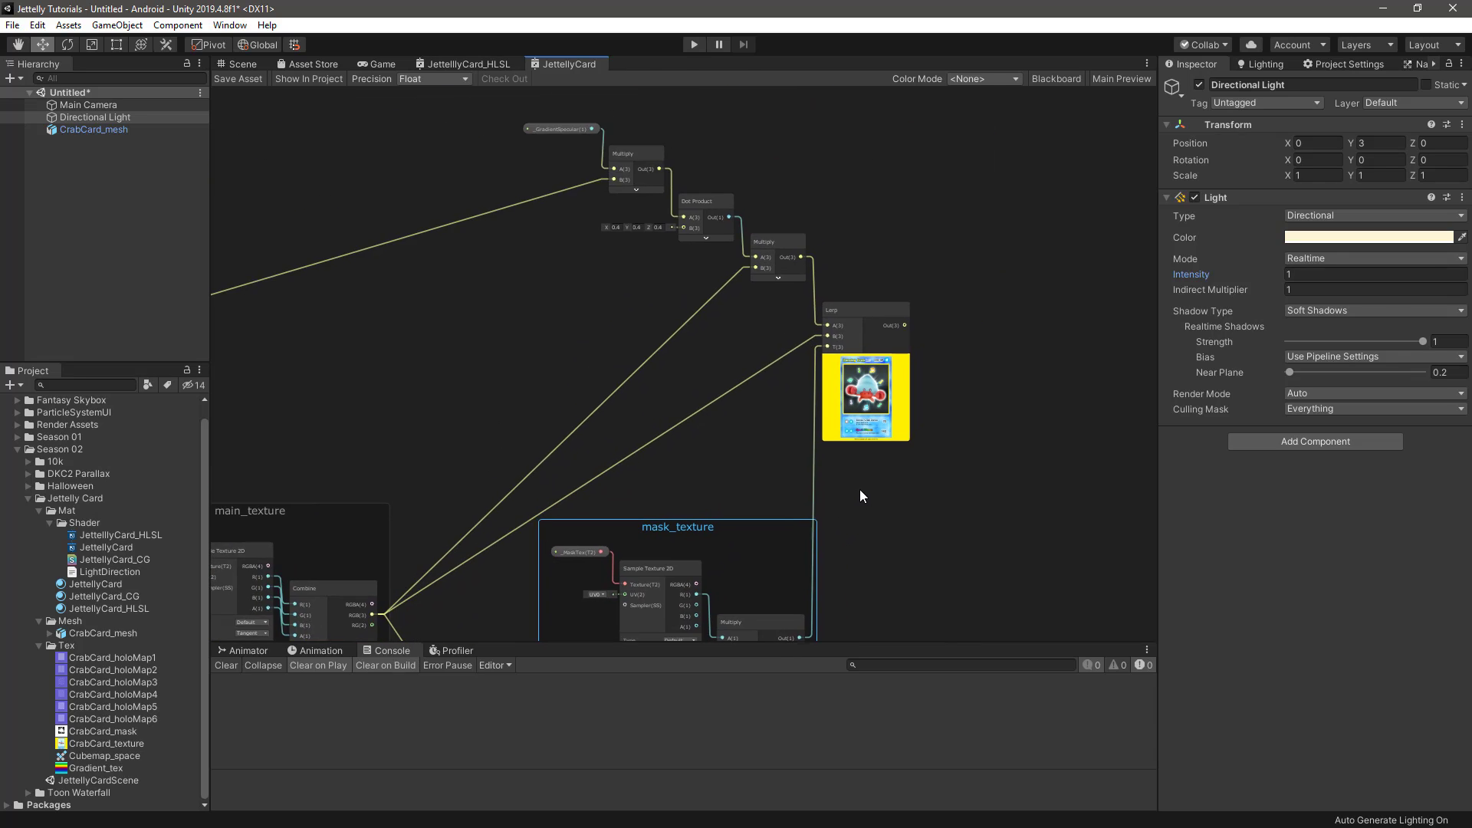
scroll(900, 433, "up", 3)
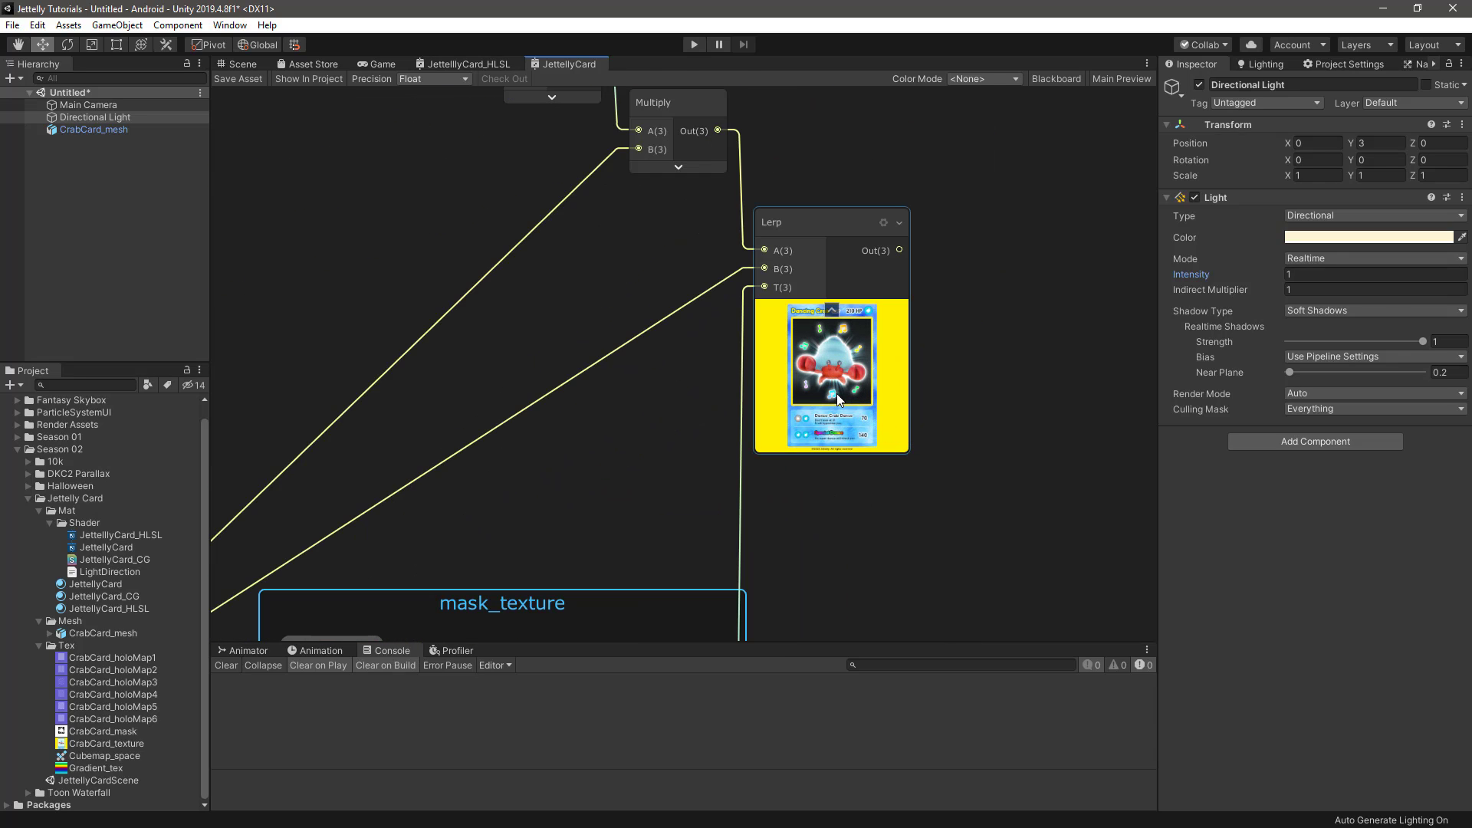
scroll(836, 393, "down", 5)
Shift the _GradientSpecular chain through the Lerp node further from main_texture and group it under the title gradient_specular
middle_click_drag(835, 393, 837, 416)
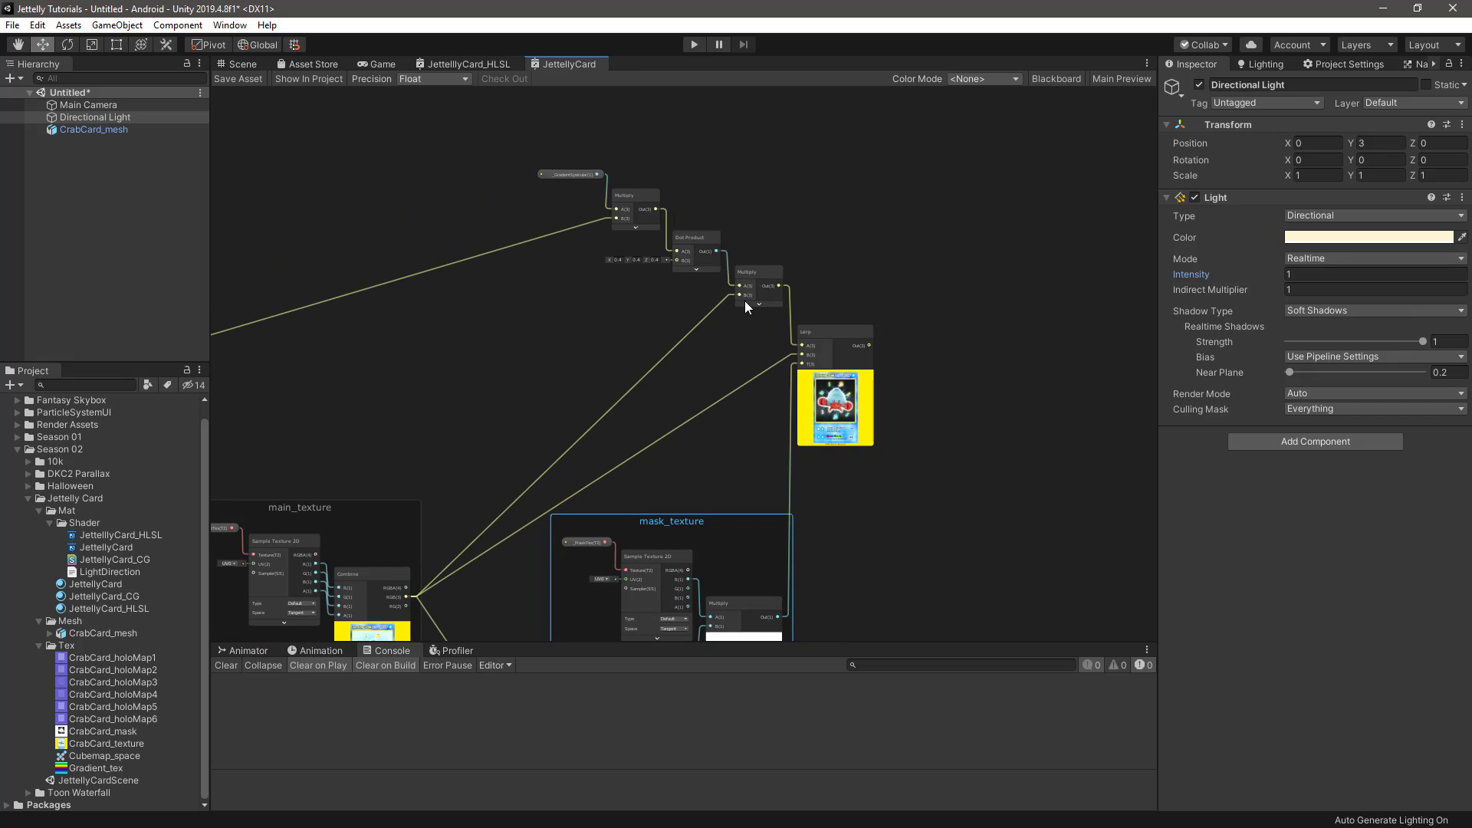
left_click_drag(586, 143, 863, 339)
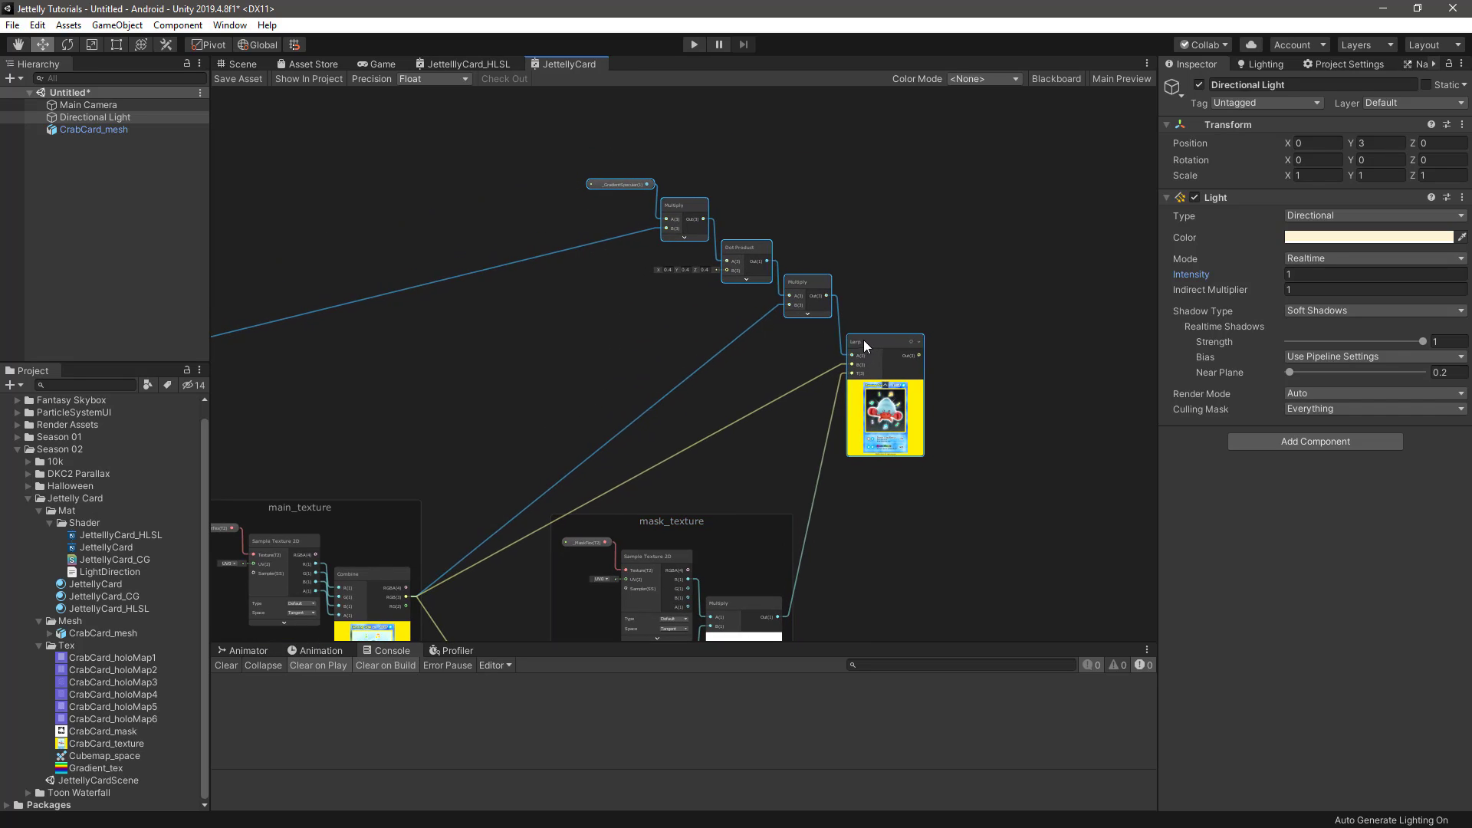
left_click(899, 300)
left_click_drag(625, 132, 880, 359)
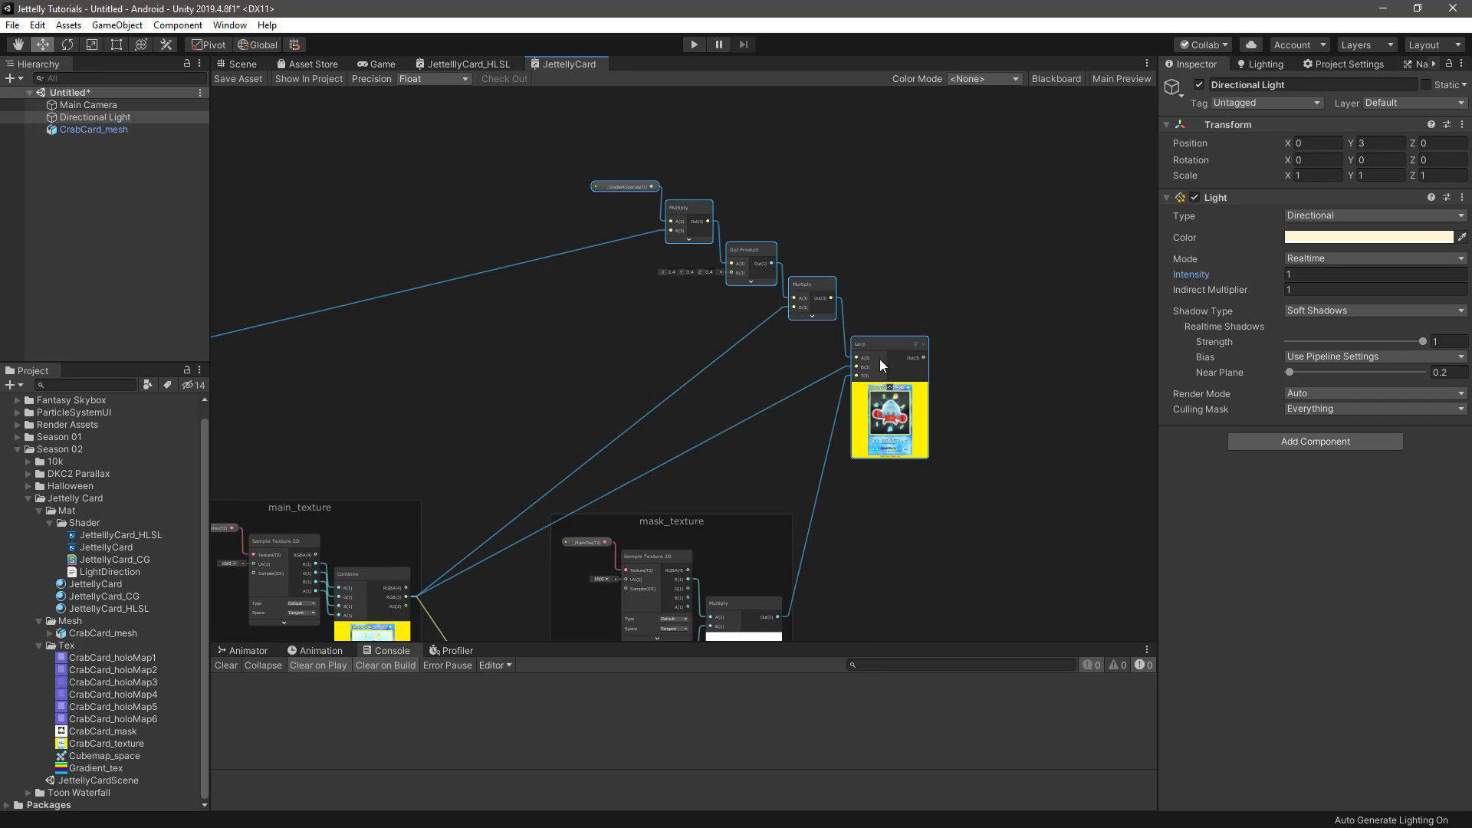
right_click(876, 345)
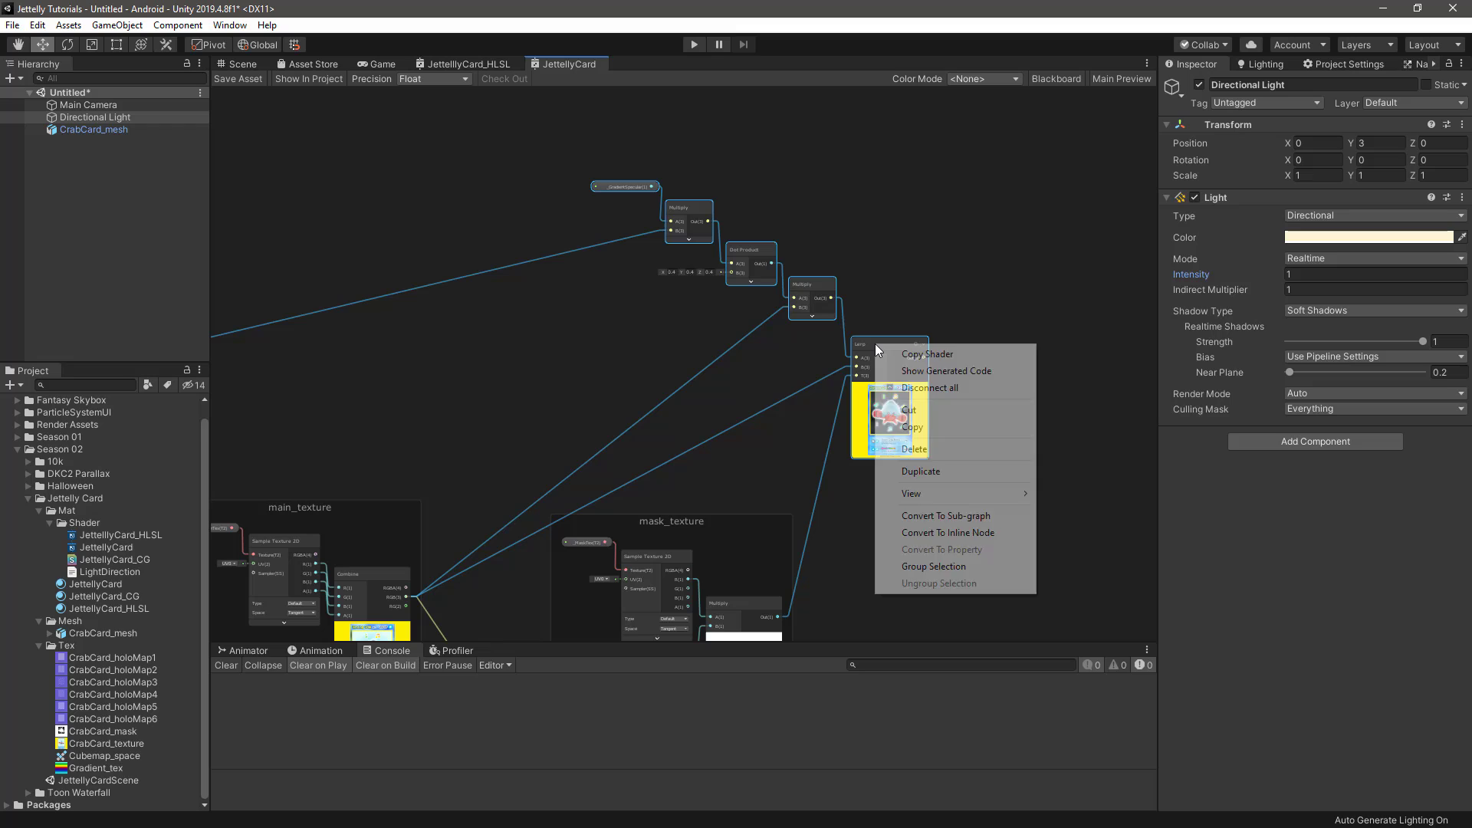
left_click(936, 566)
type("gradient")
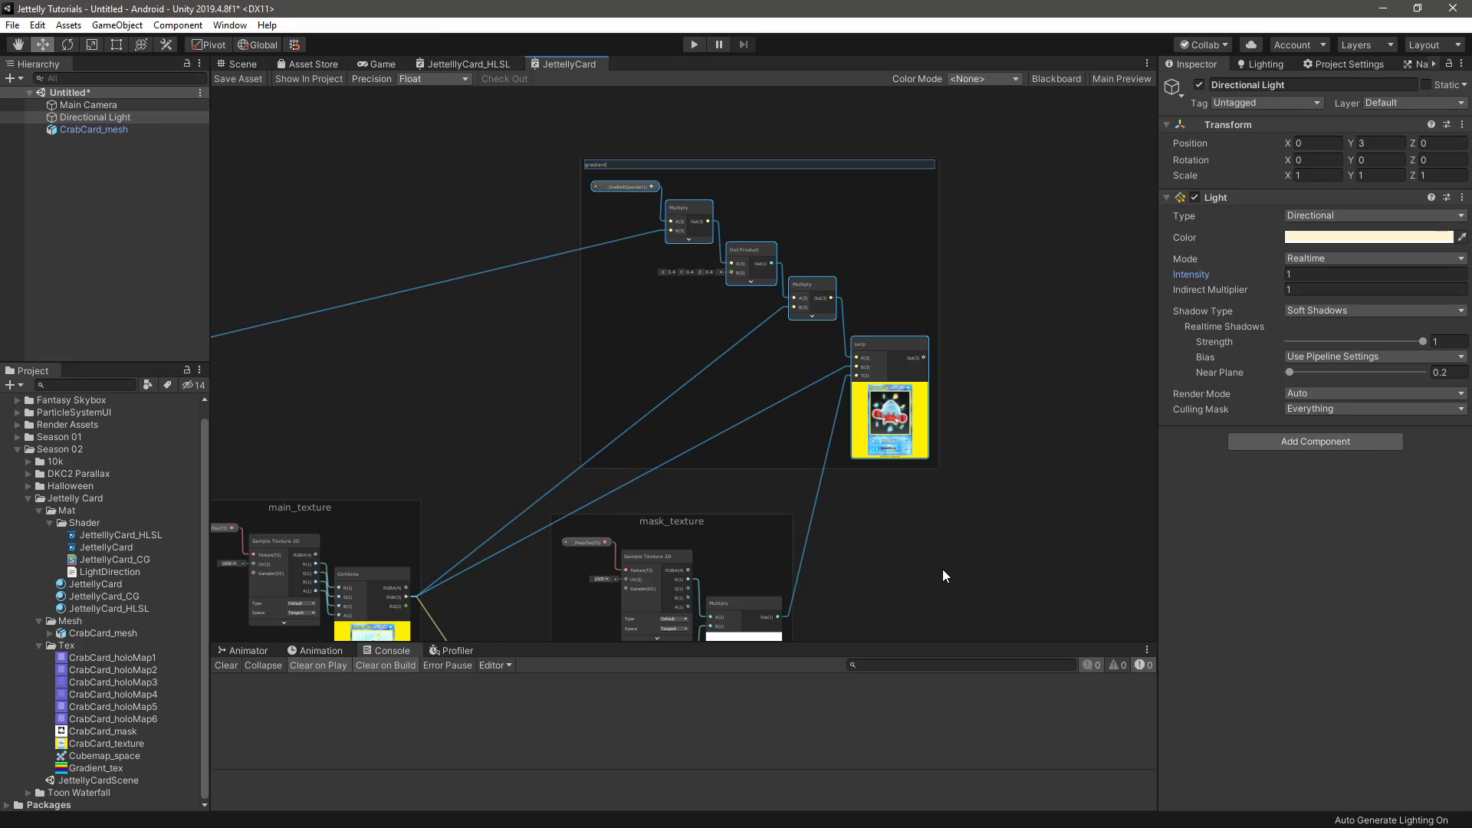
type("_specular")
key("Return")
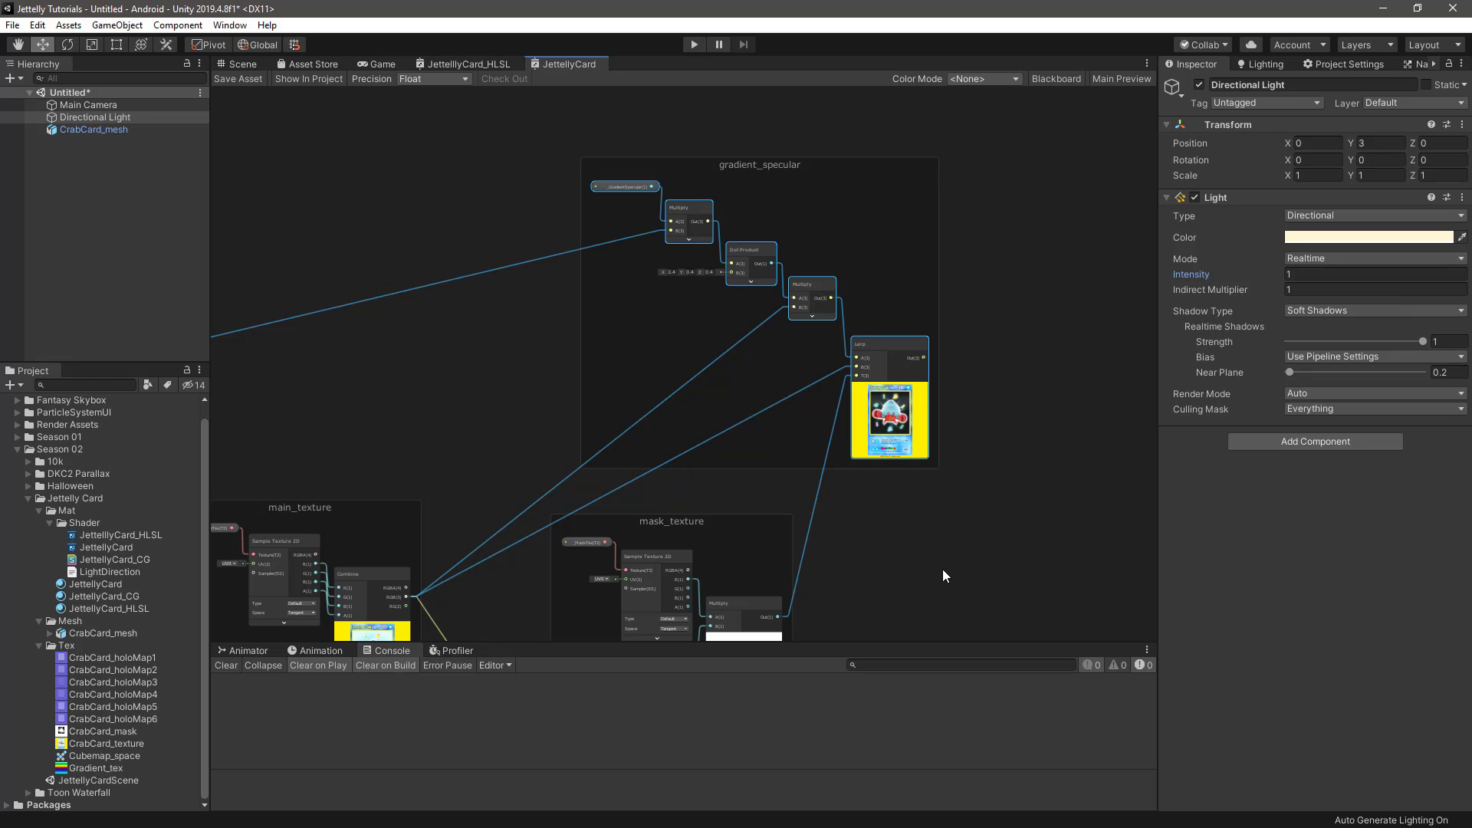
Adjust the Lerp node's position slightly within the gradient_specular group
scroll(919, 449, "up", 1)
middle_click_drag(798, 297, 772, 352)
scroll(771, 351, "up", 1)
left_click_drag(865, 397, 859, 392)
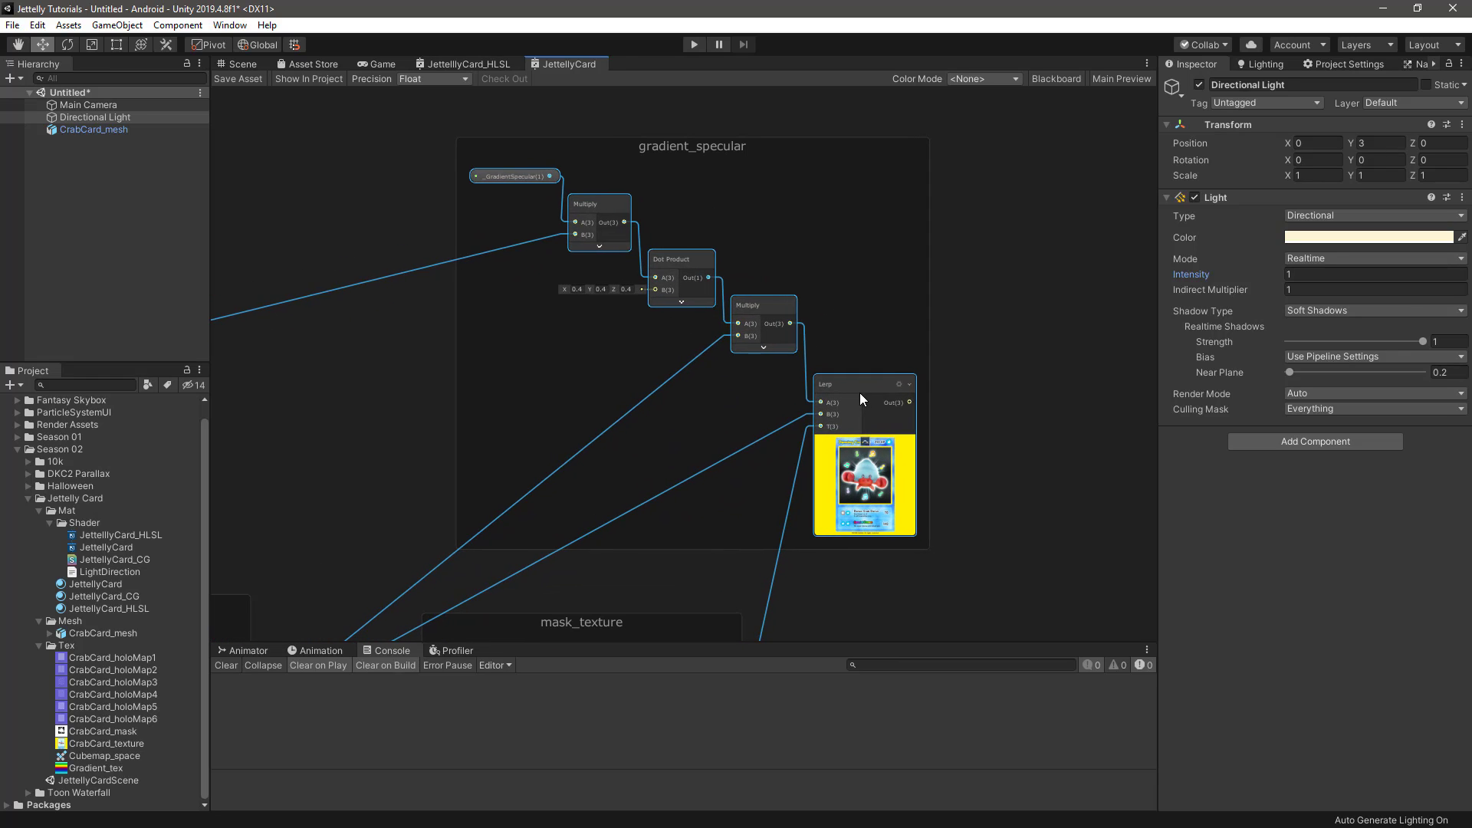
left_click(863, 392)
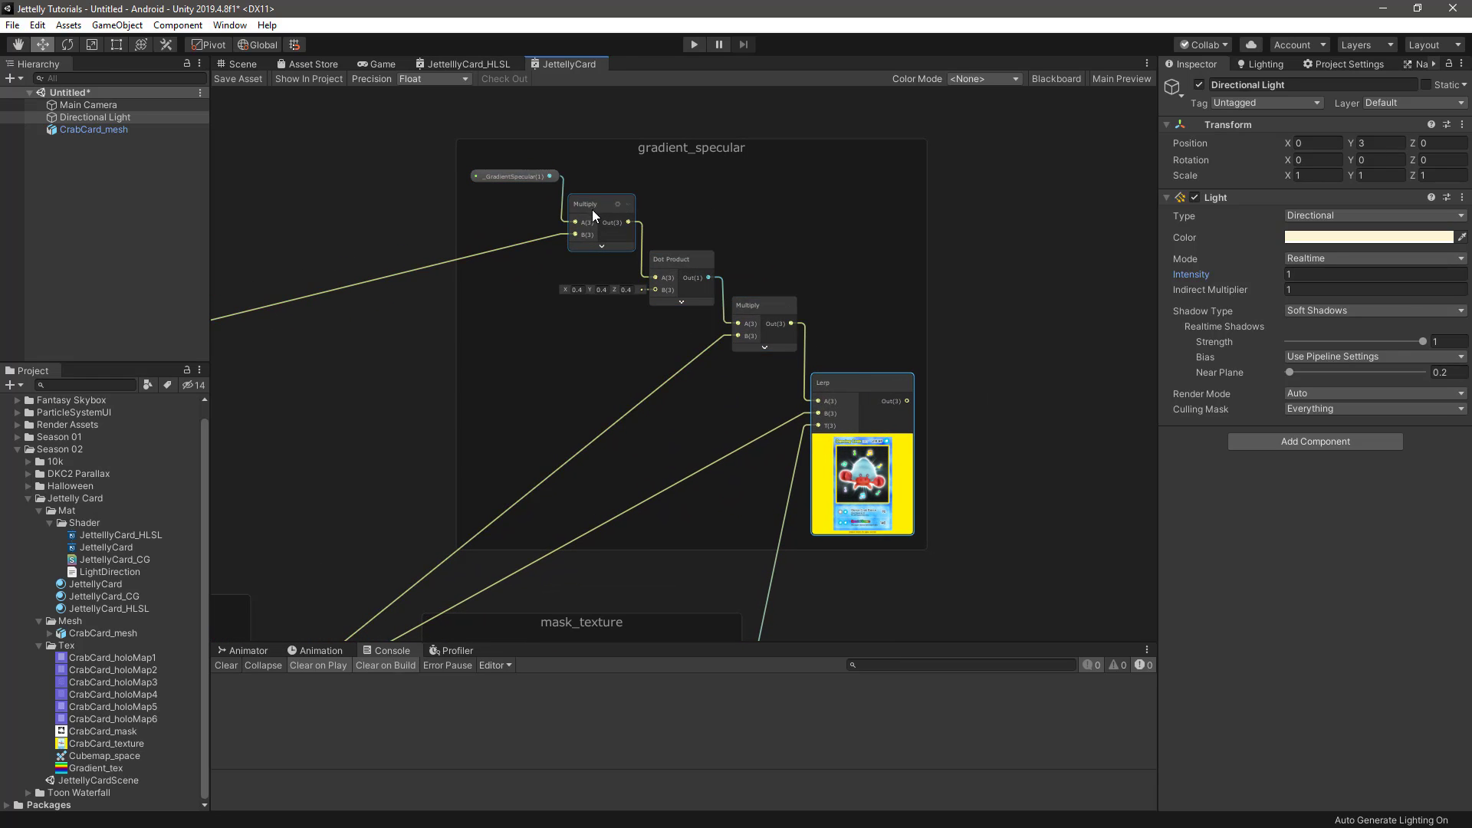
left_click(526, 176)
left_click(982, 325)
Add a Multiply node with its preview collapsed to the ambient_light group, connecting the group's Add output to B
scroll(982, 325, "down", 1)
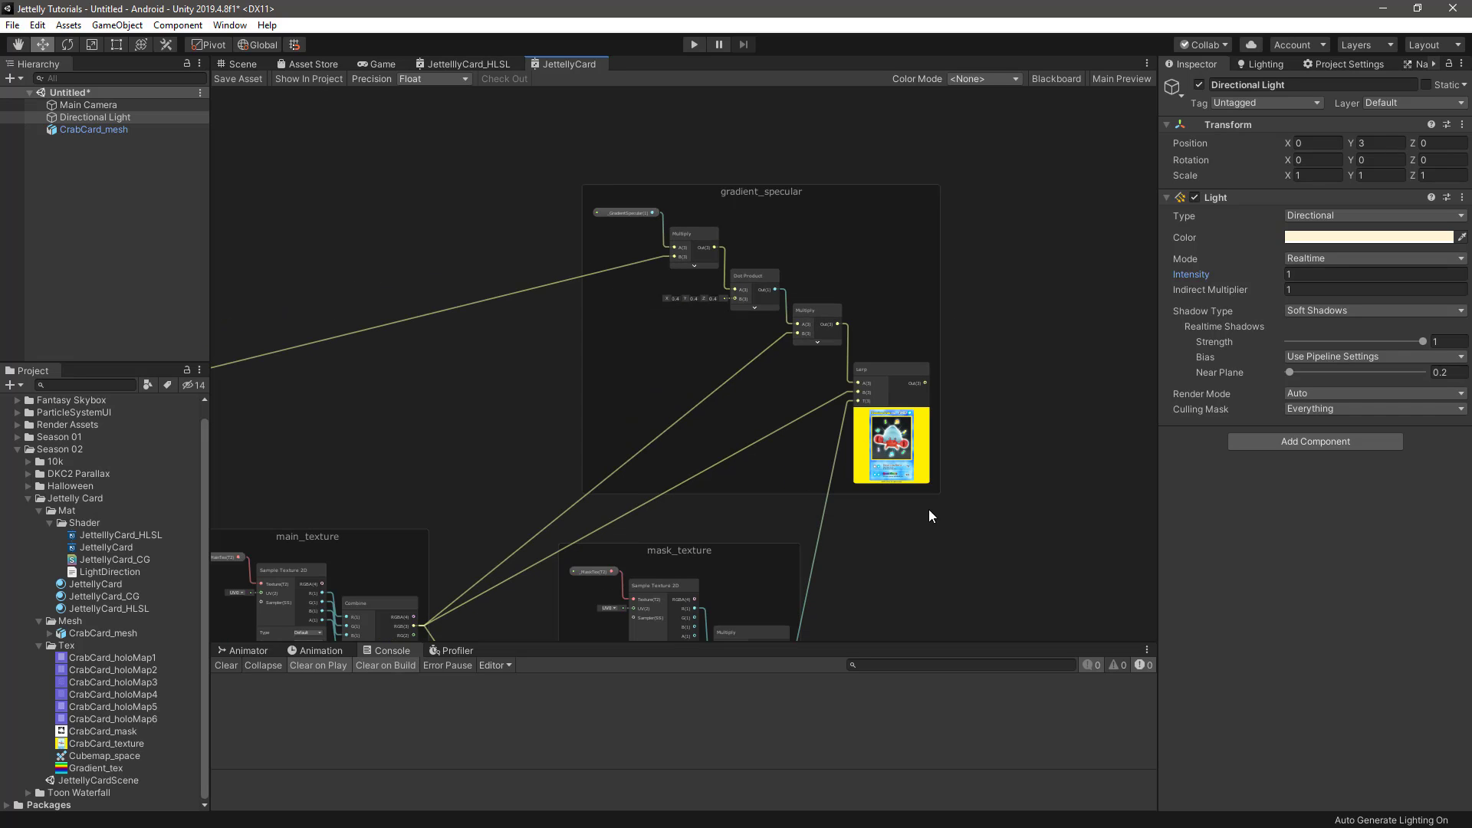
middle_click_drag(928, 510, 854, 182)
middle_click_drag(774, 587, 908, 260)
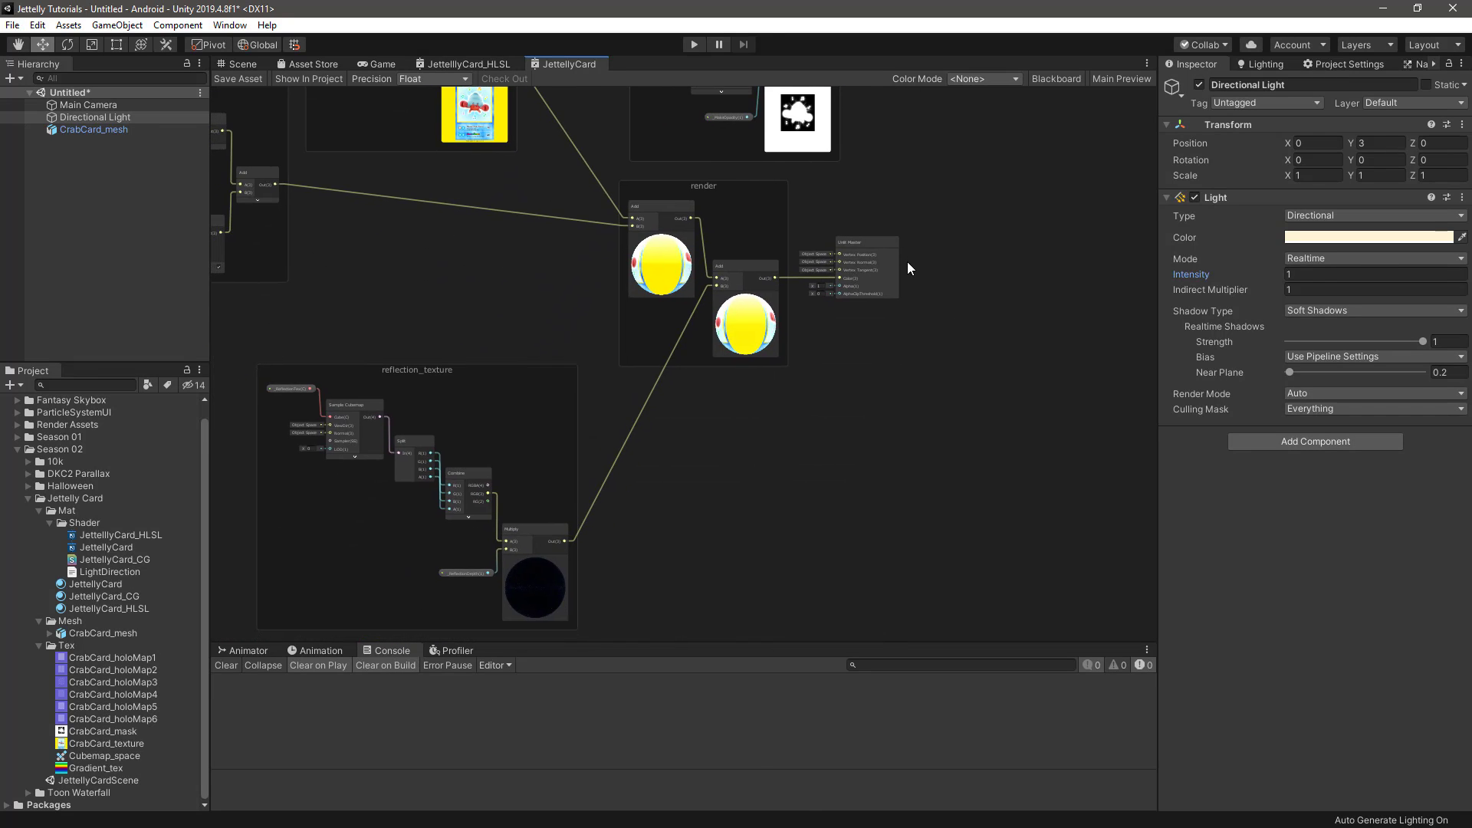
middle_click_drag(674, 342, 897, 516)
middle_click_drag(624, 477, 761, 481)
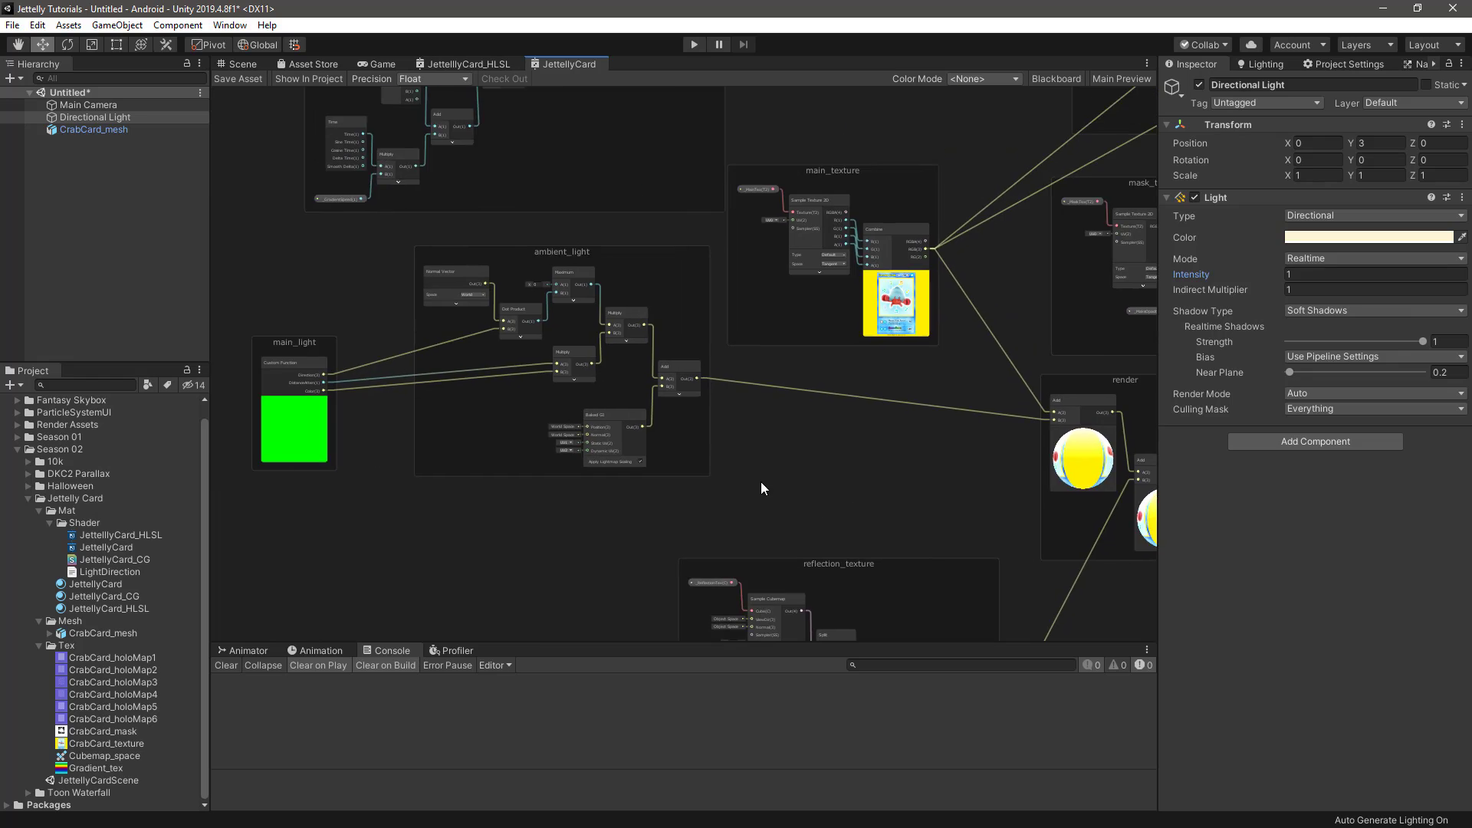
scroll(729, 397, "up", 3)
key("space")
type("mu")
key("Return")
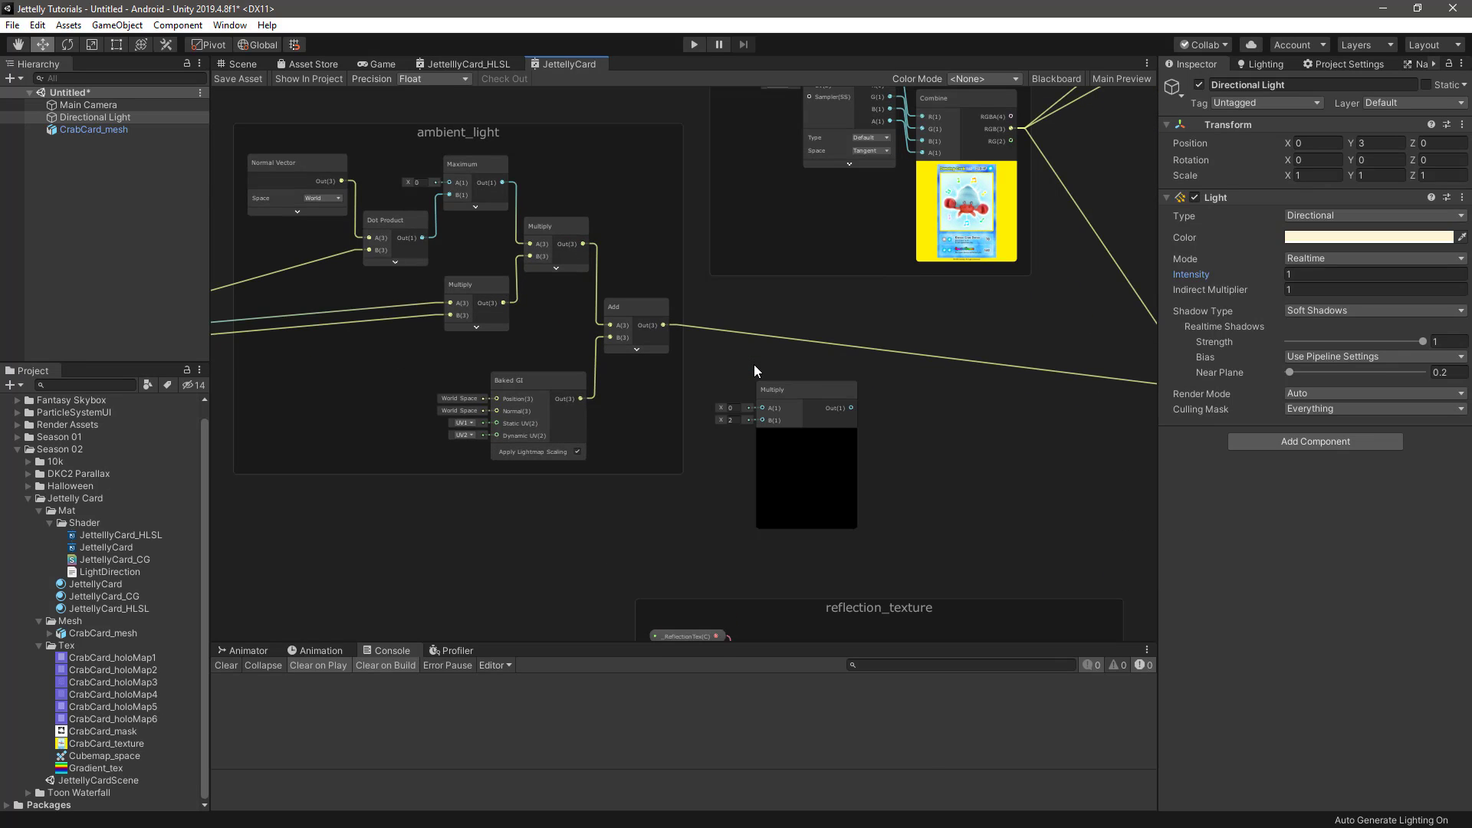
left_click(807, 435)
left_click_drag(781, 389, 753, 400)
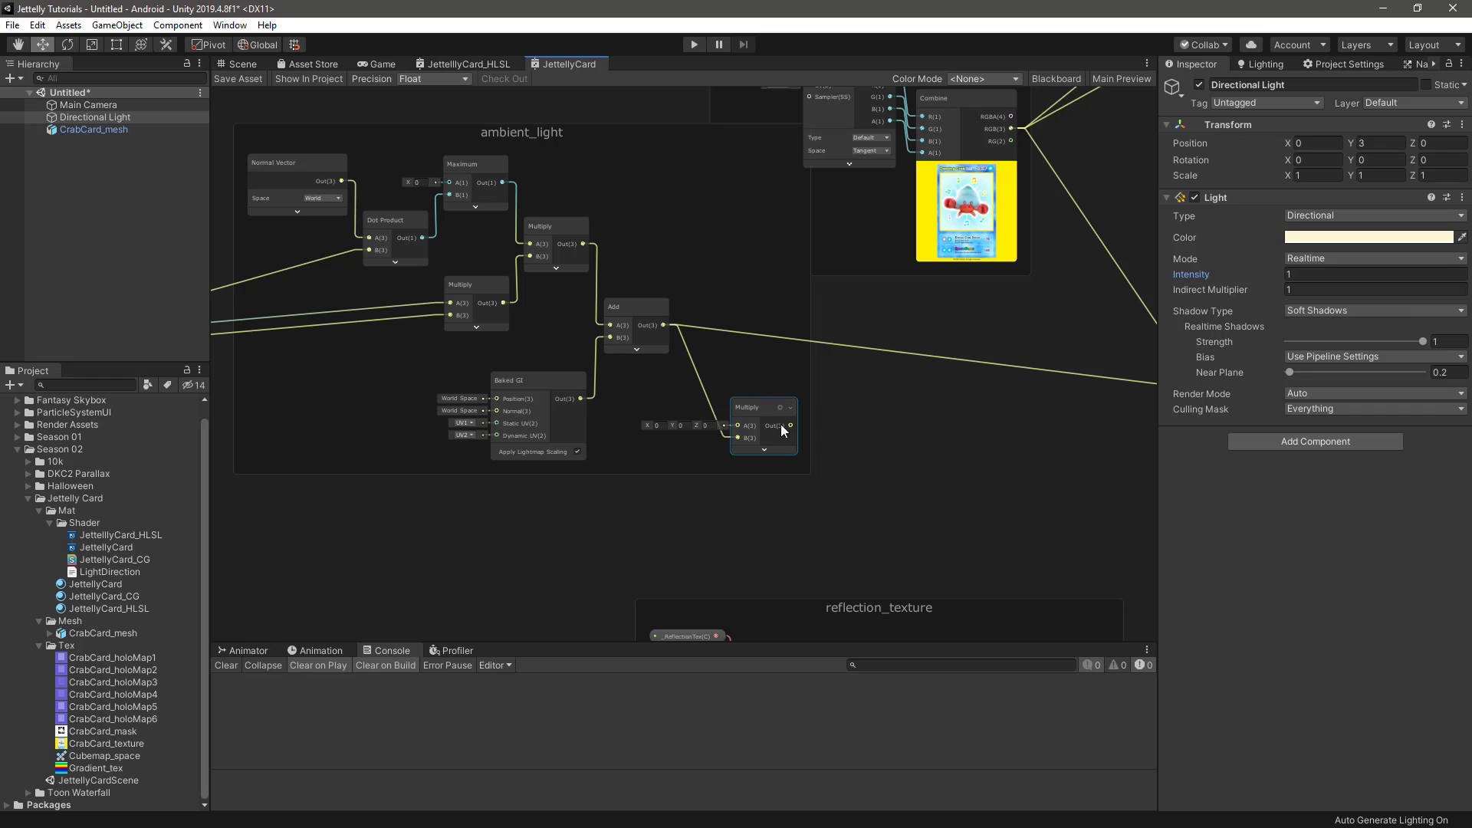
Move the gradient_specular group above main_texture and the ambient_light group lower, close beside main_light
left_click(674, 331)
left_click_drag(736, 422, 737, 423)
scroll(824, 425, "down", 5)
middle_click_drag(877, 365, 644, 587)
middle_click_drag(716, 466, 740, 393)
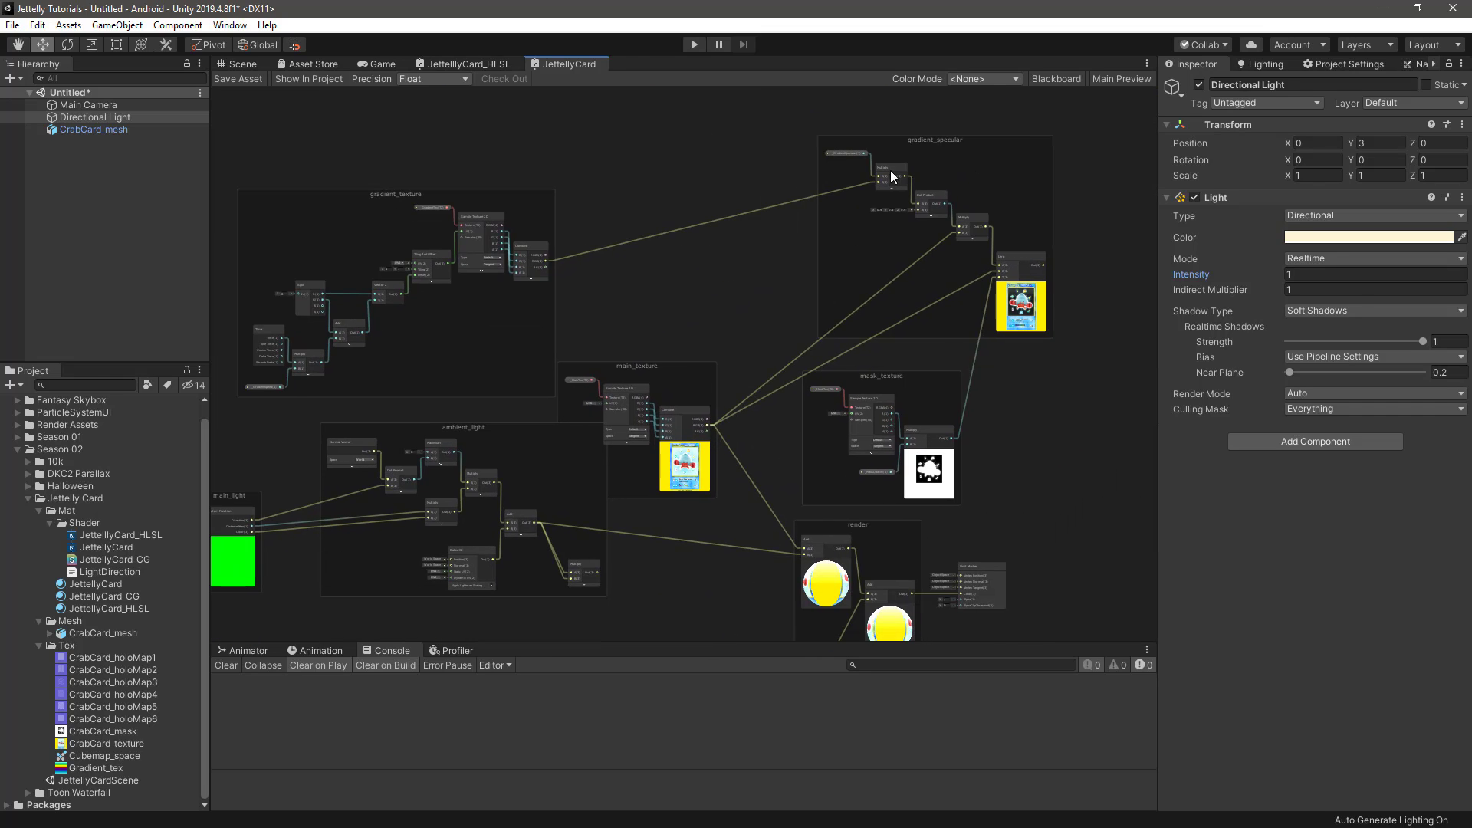
left_click_drag(940, 143, 697, 150)
middle_click_drag(702, 379, 780, 255)
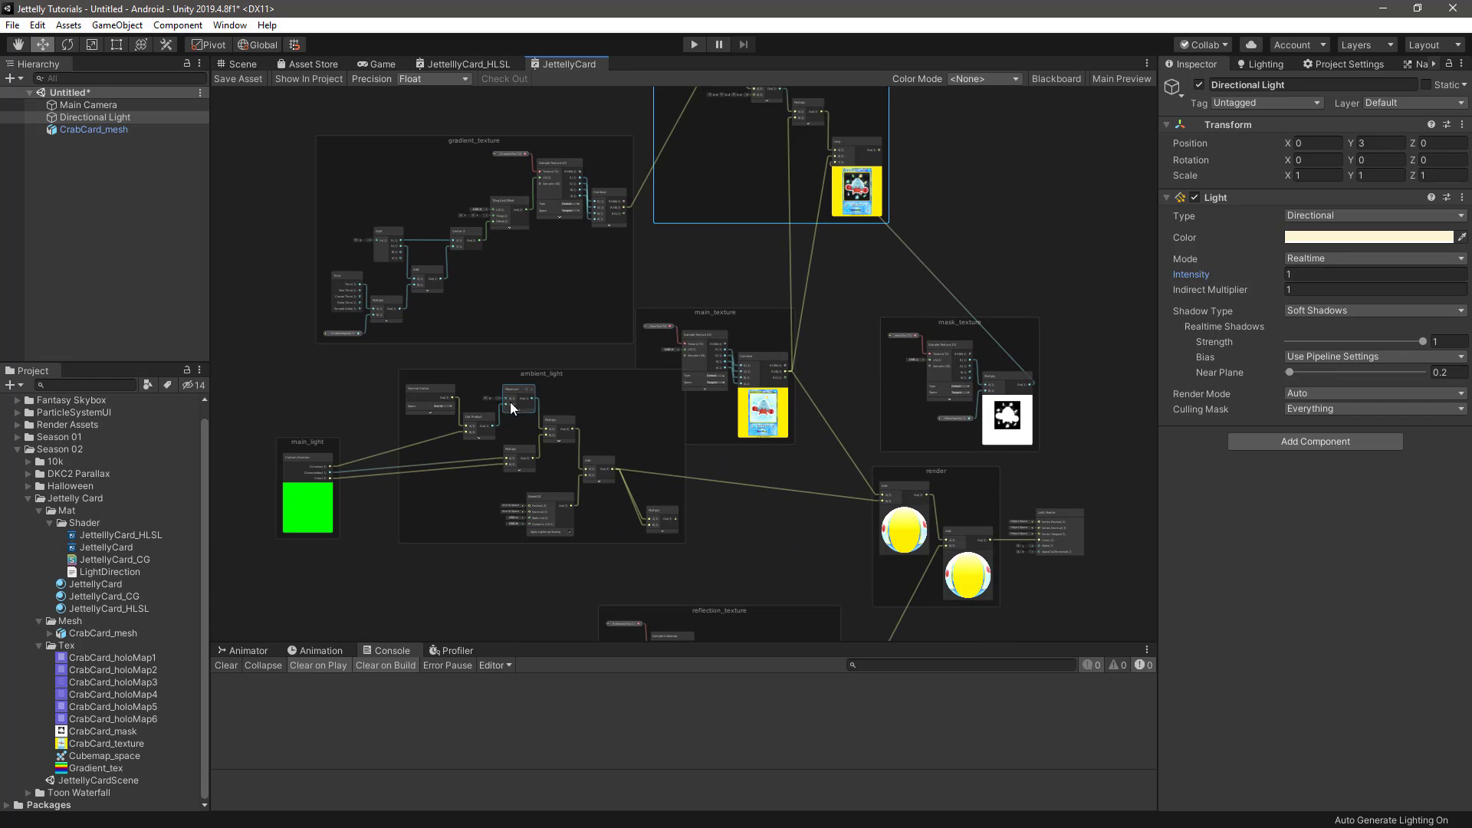
left_click_drag(538, 379, 483, 445)
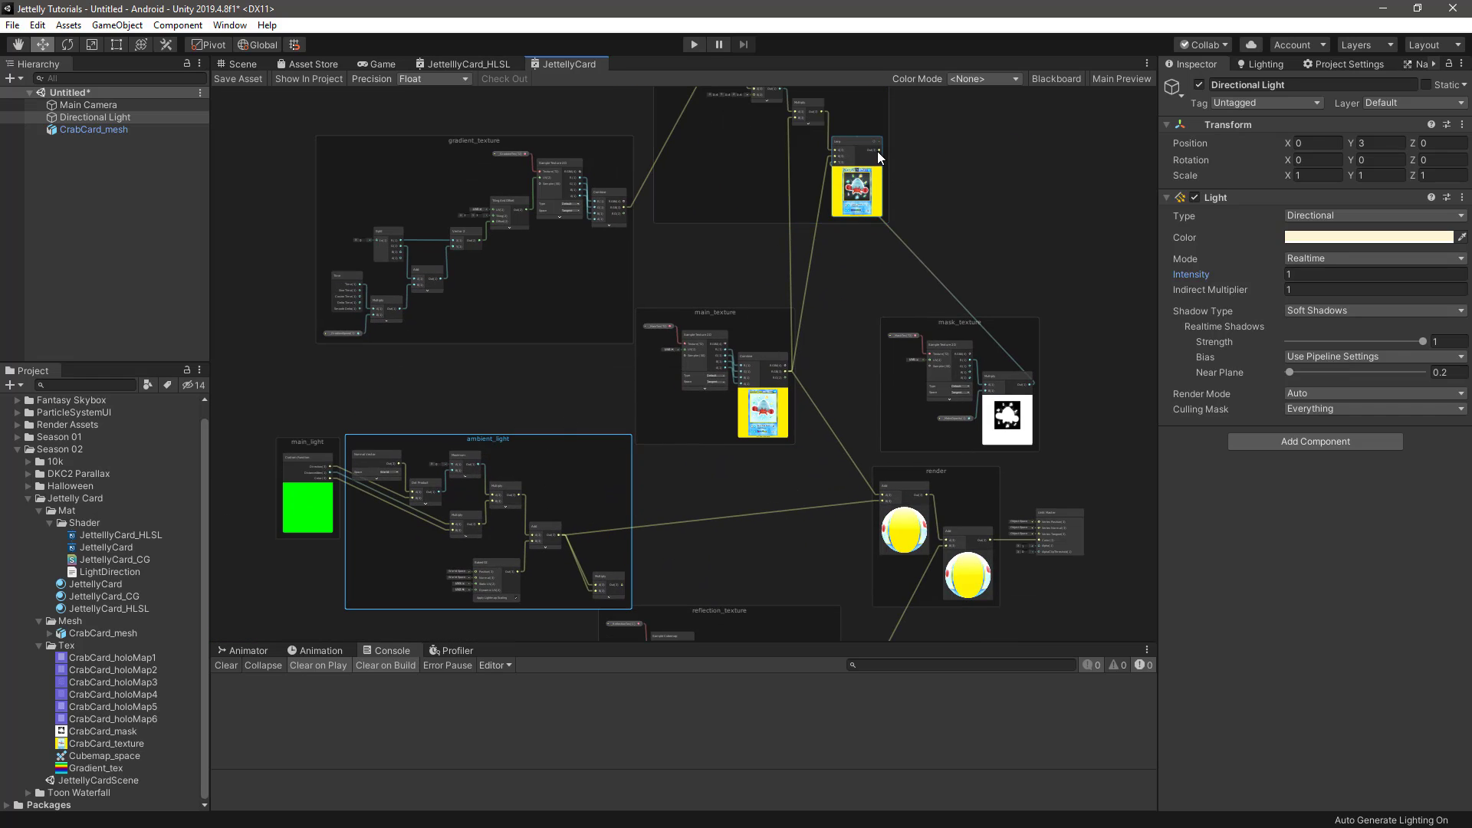
Connect the gradient_specular Lerp output to input A of the new Multiply node in the ambient_light group
left_click_drag(879, 150, 595, 505)
scroll(582, 521, "up", 2)
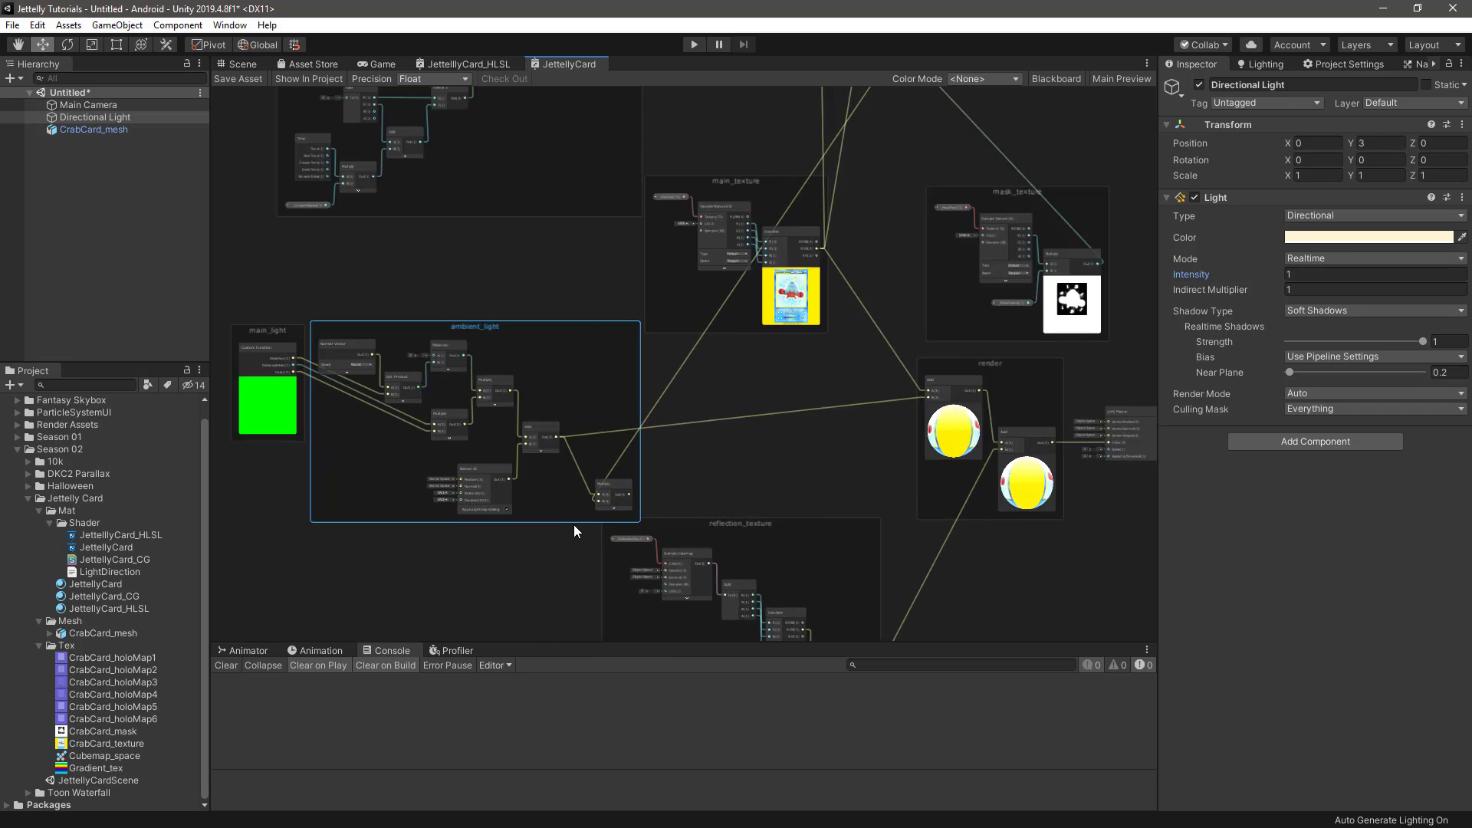
scroll(577, 523, "up", 5)
scroll(746, 466, "down", 9)
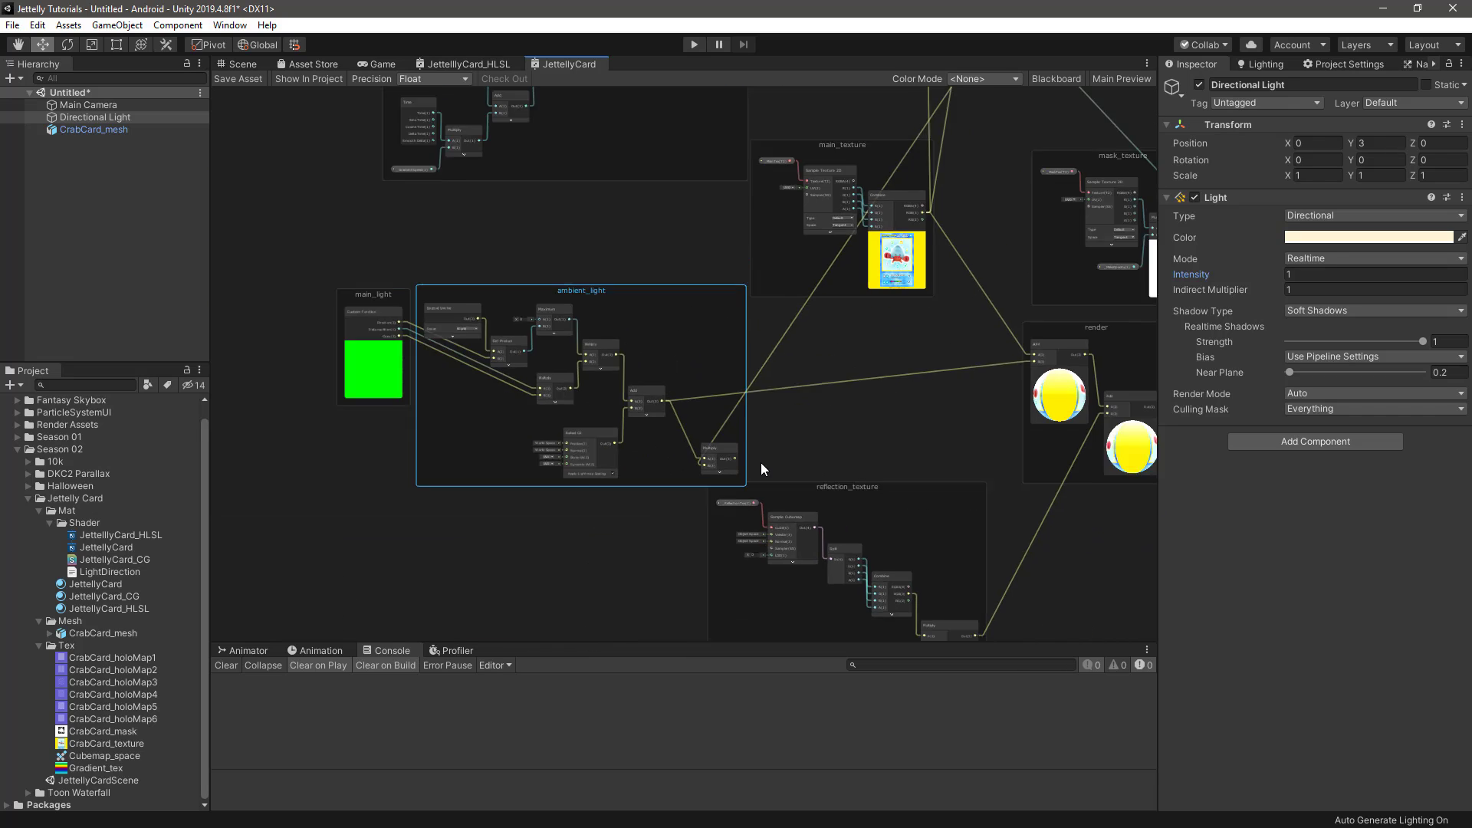
Connect the new ambient_light Multiply output to B of the render group's first Add, and place the Multiply beside the ambient_light Add node
middle_click_drag(813, 409, 683, 444)
scroll(633, 483, "up", 4)
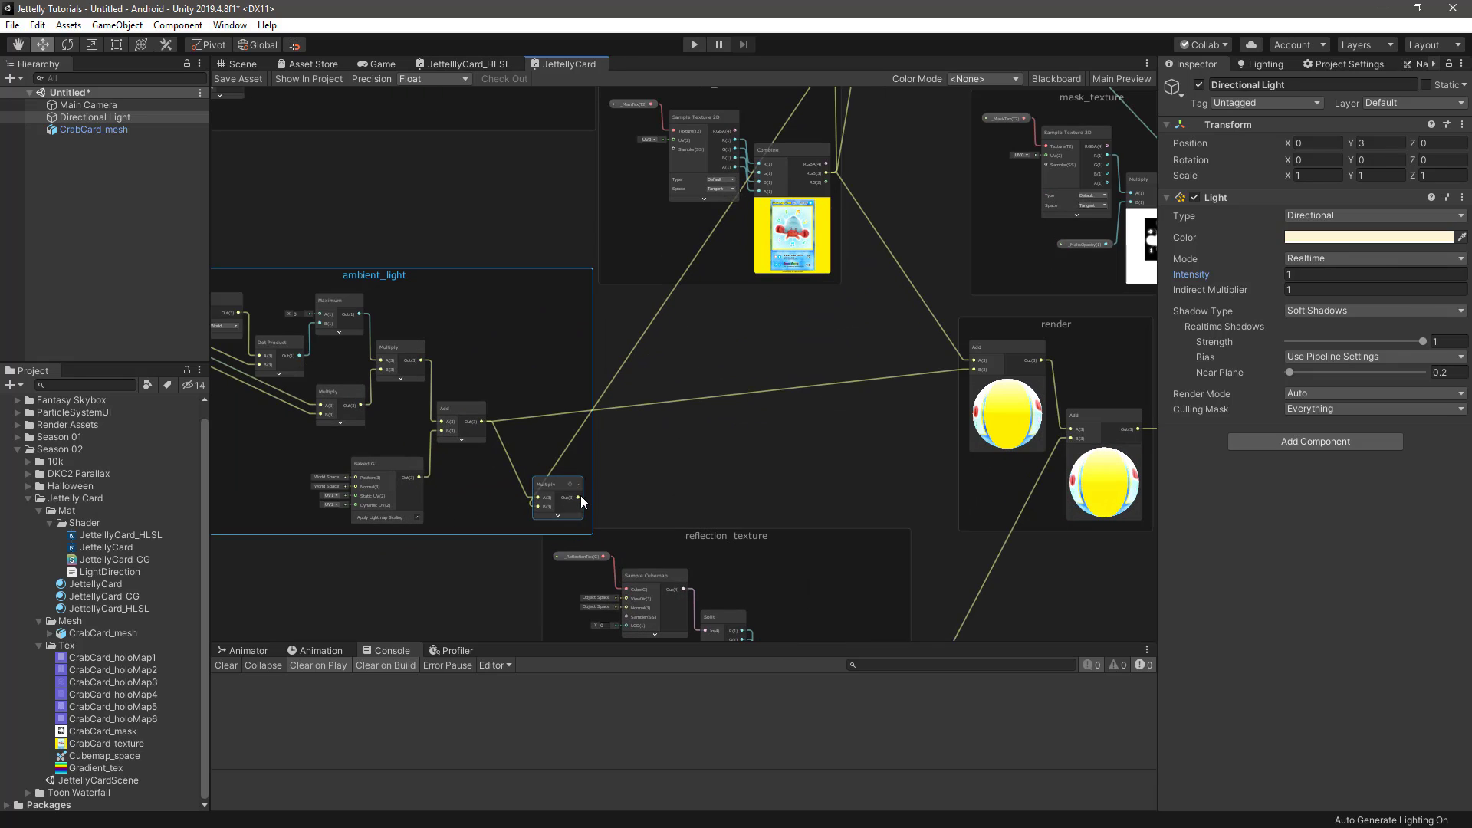
left_click_drag(579, 497, 972, 371)
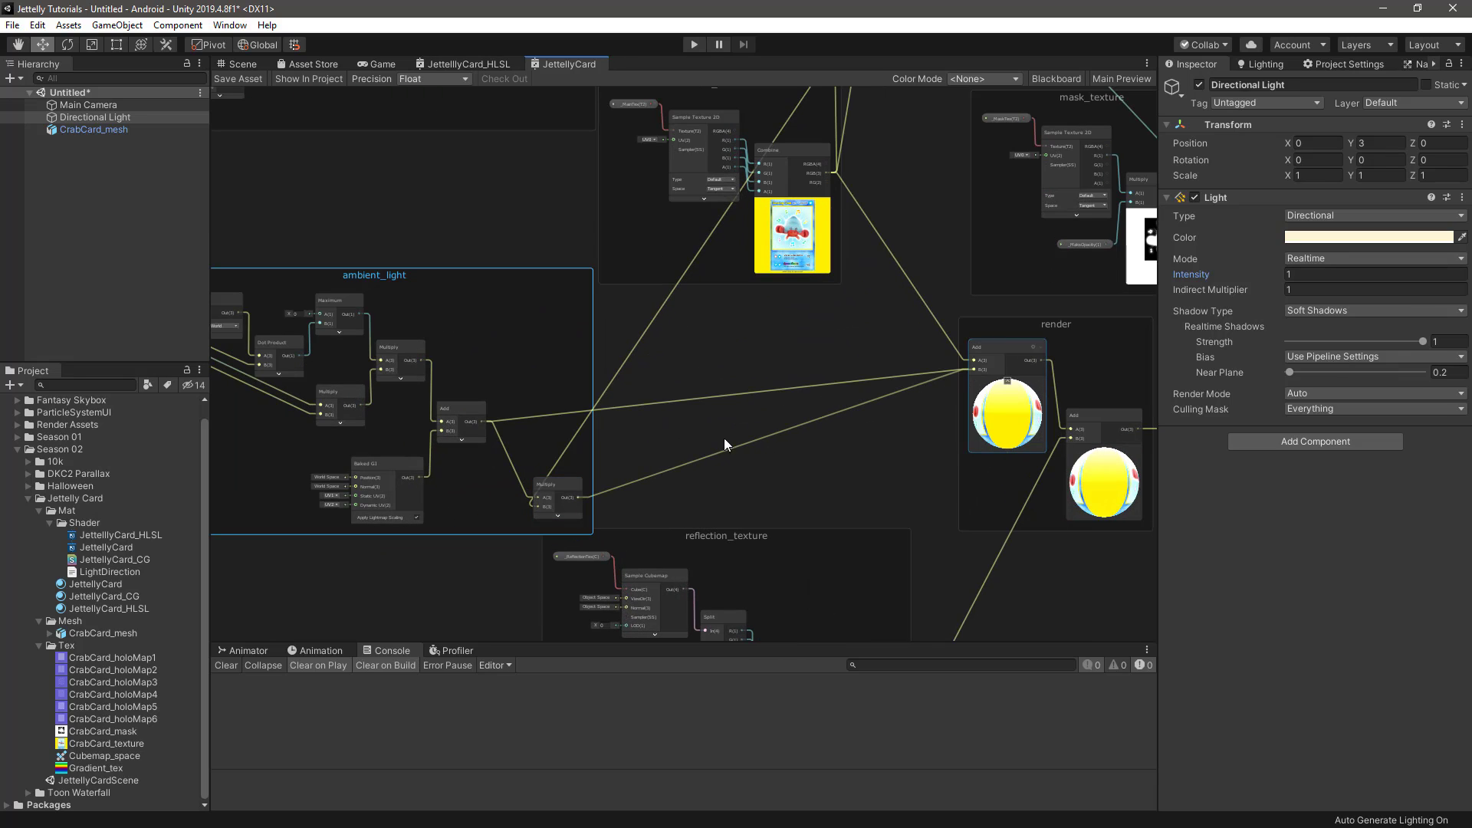
left_click_drag(560, 481, 528, 366)
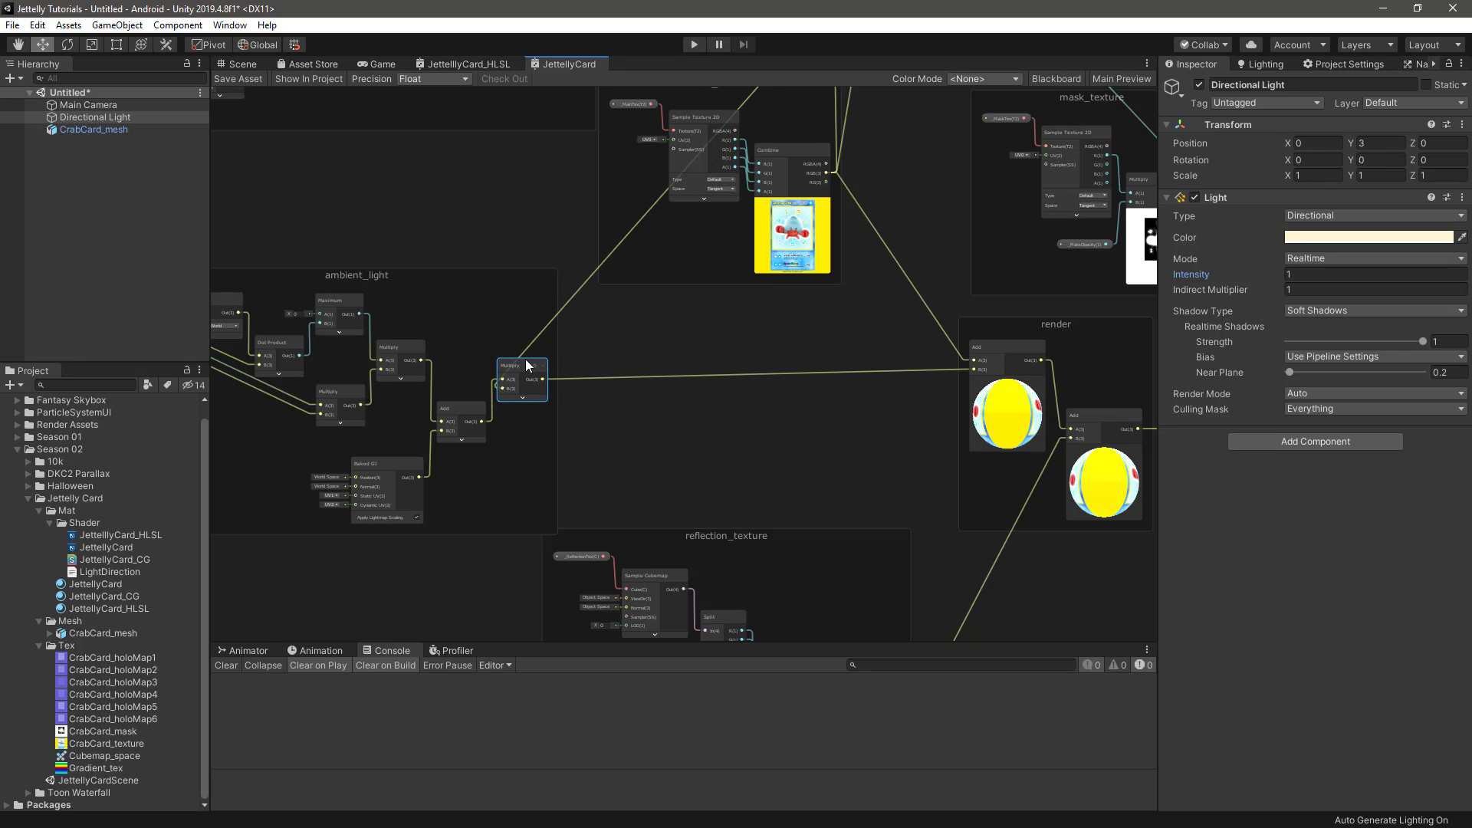
Spread the graph layout by shifting the gradient_texture and mask_texture groups outward from the center
scroll(836, 424, "down", 6)
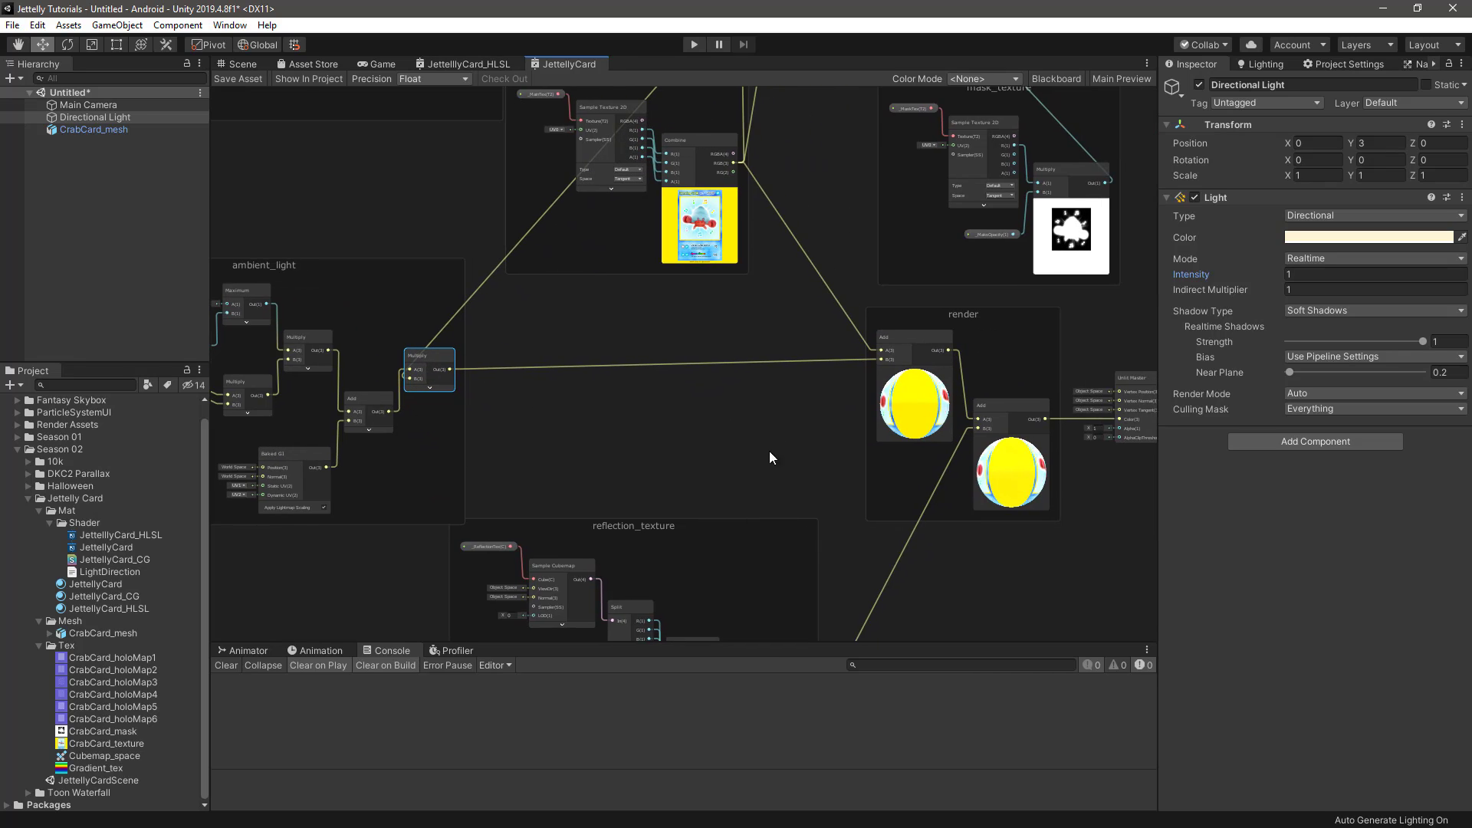
left_click_drag(509, 223, 468, 215)
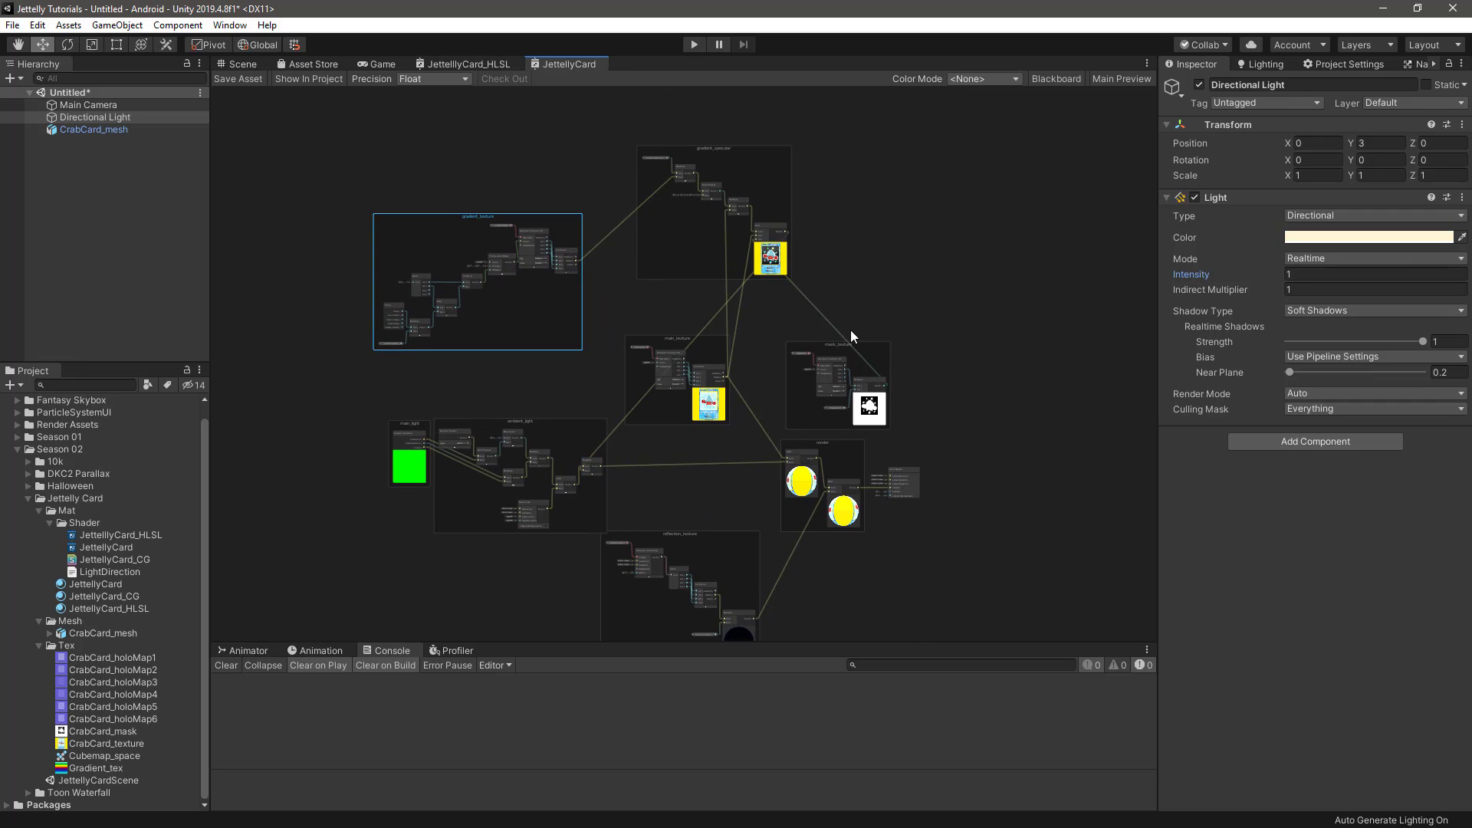
left_click_drag(845, 345, 888, 342)
middle_click_drag(882, 566, 885, 522)
left_click(885, 522)
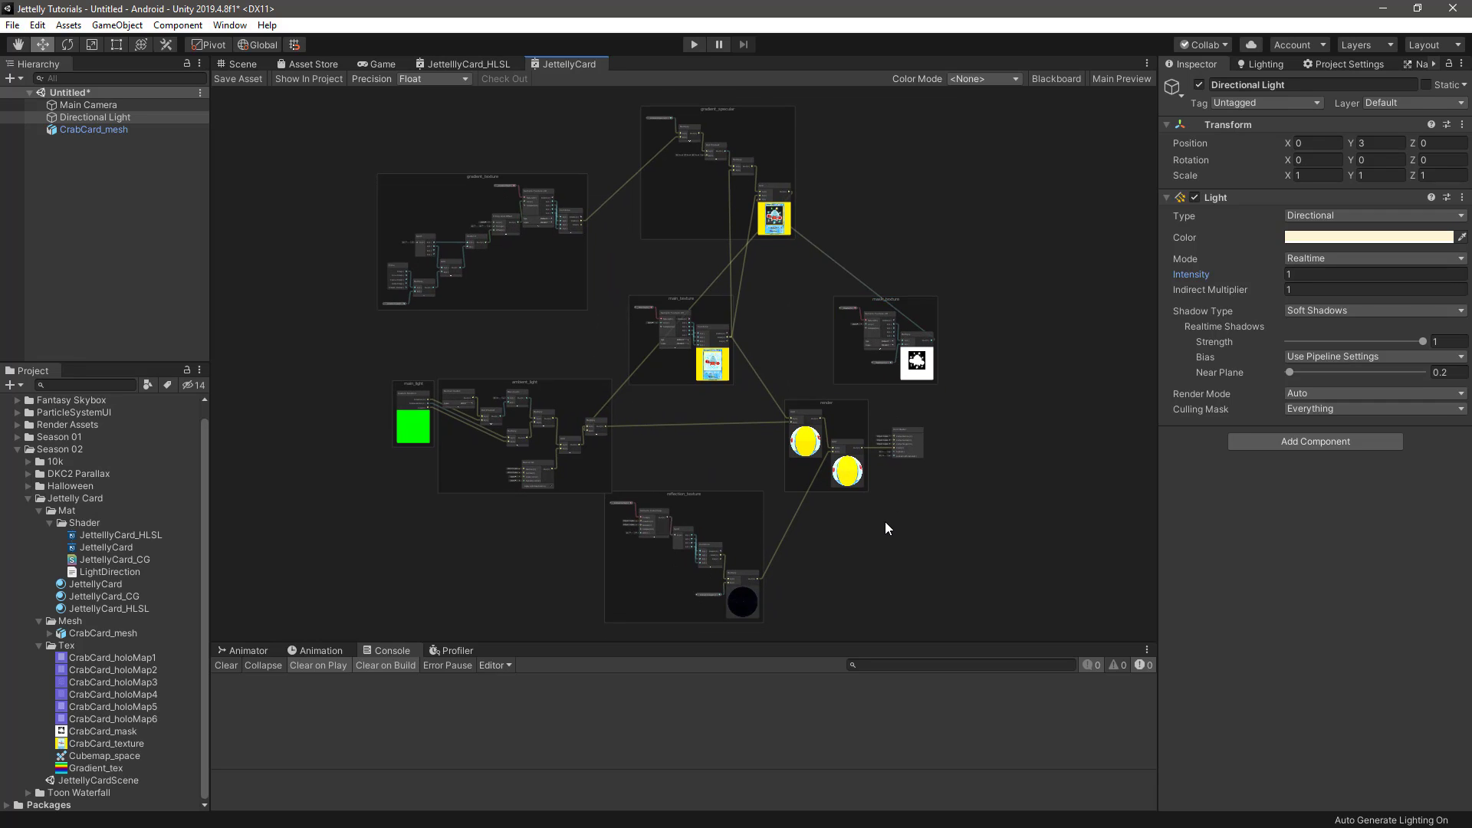
In the Scene view, assign Gradient_tex to _GradientTex and CrabCard_mask to _MaskTex on the JettellyCard material
left_click(242, 65)
left_click(114, 583)
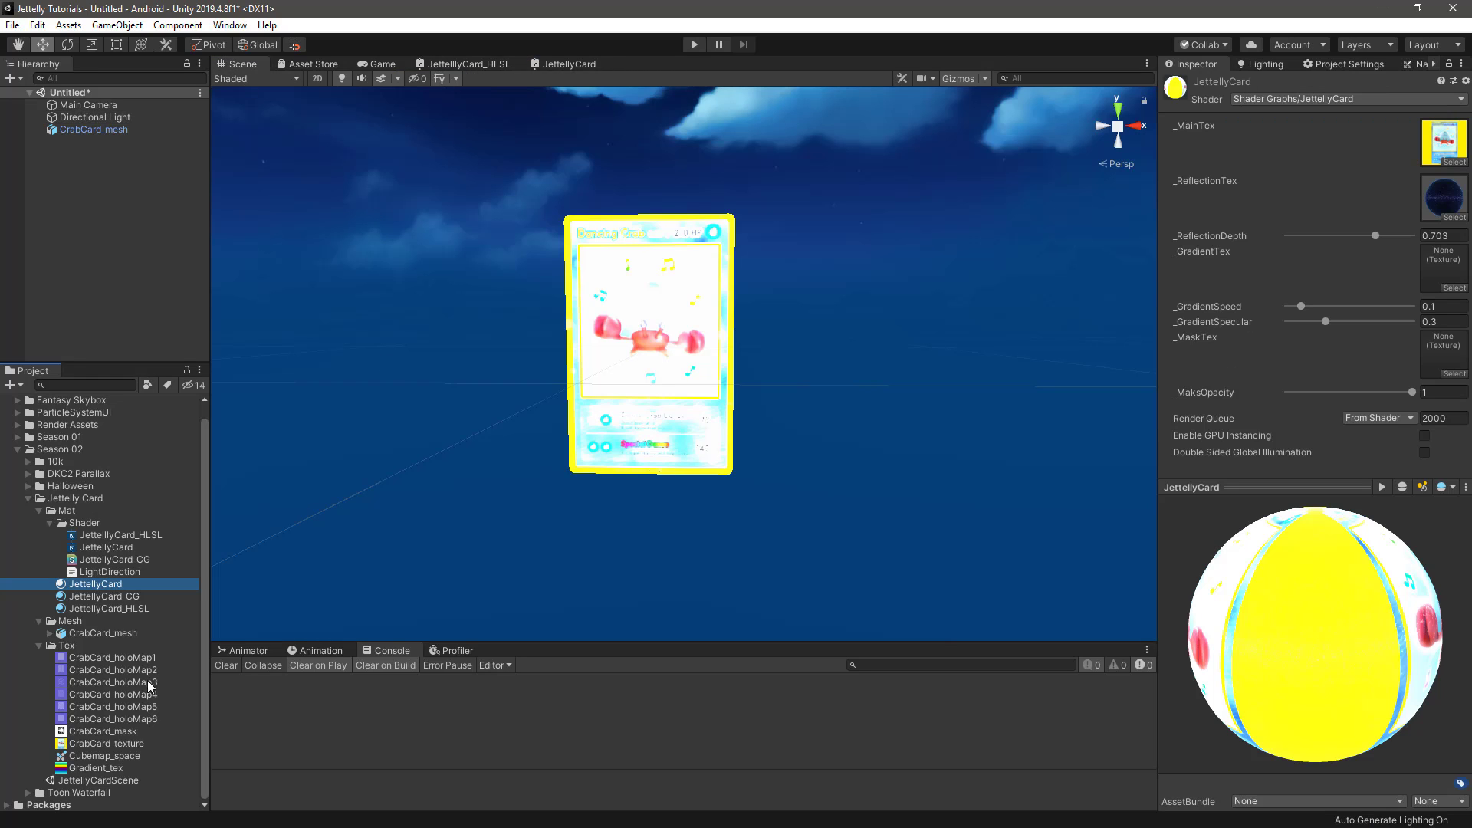
left_click_drag(83, 768, 1442, 261)
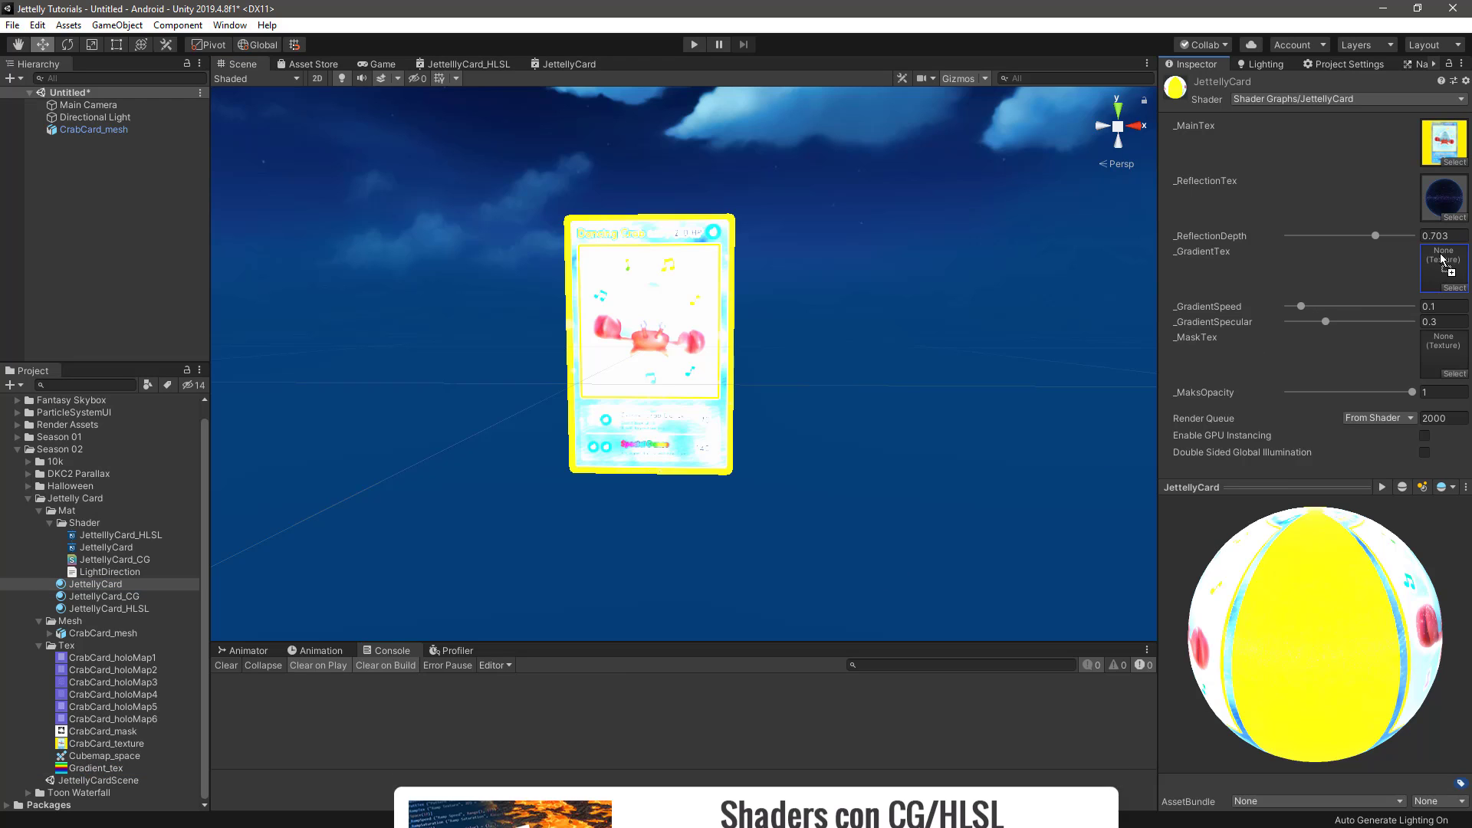
left_click_drag(92, 732, 1298, 397)
Set the material's _MaksOpacity to 0 and _ReflectionDepth to 0.263, and inspect the card from different angles
scroll(703, 343, "up", 10)
scroll(702, 345, "down", 6)
left_click_drag(711, 346, 950, 396, "alt")
left_click_drag(1299, 393, 1242, 403)
left_click_drag(1365, 235, 1320, 250)
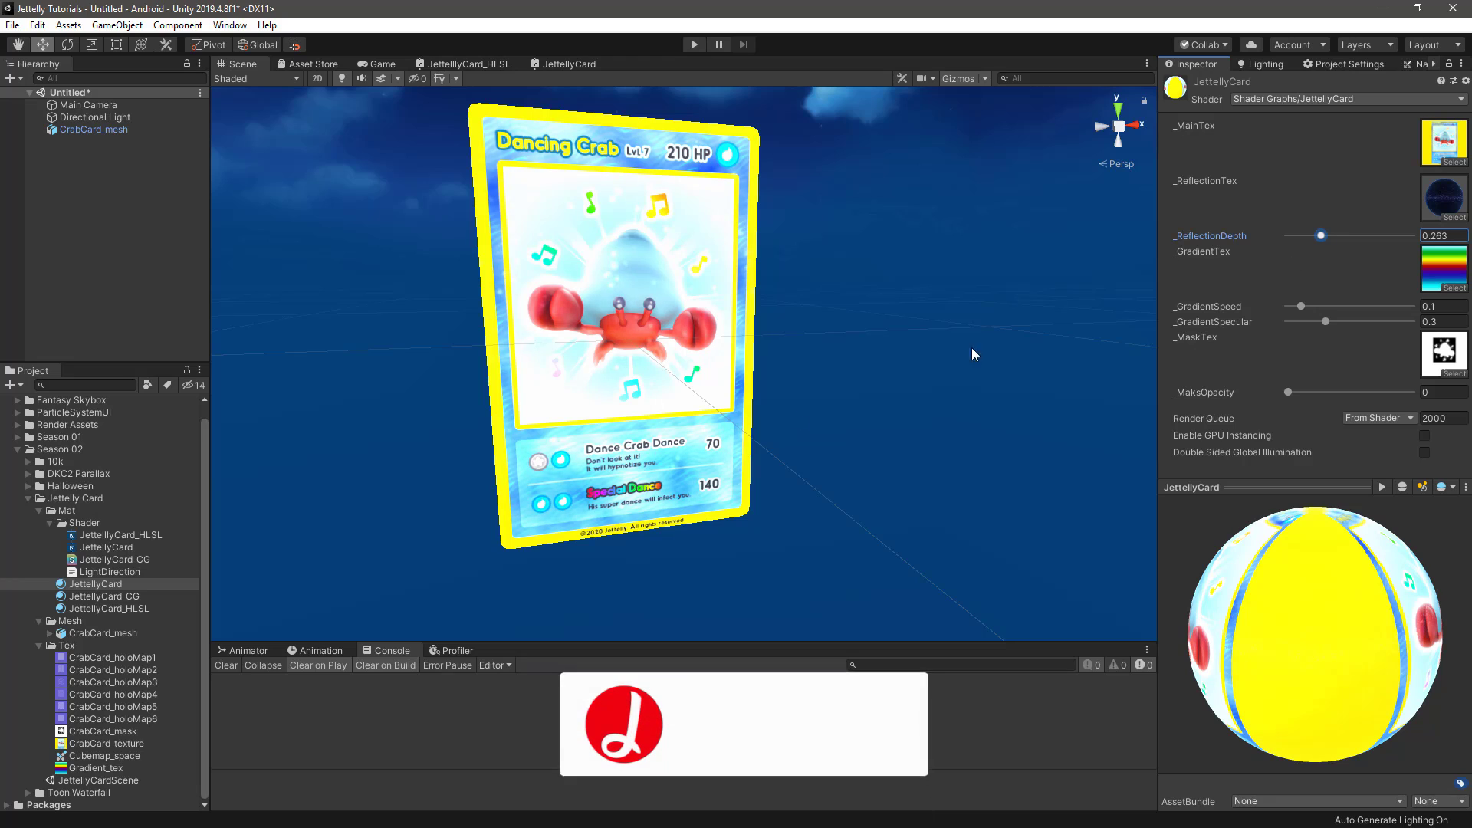
left_click_drag(972, 351, 825, 441, "alt")
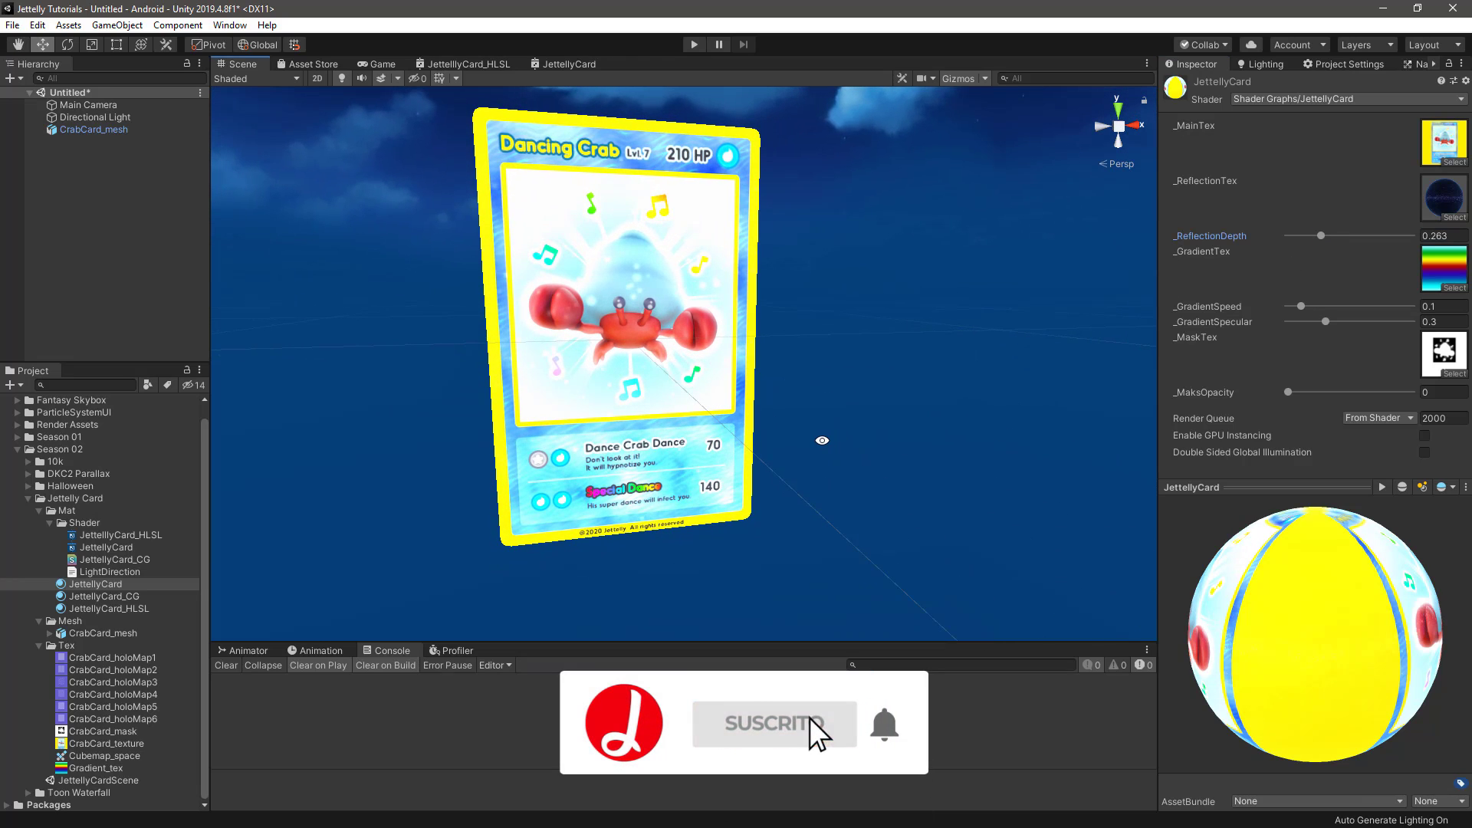